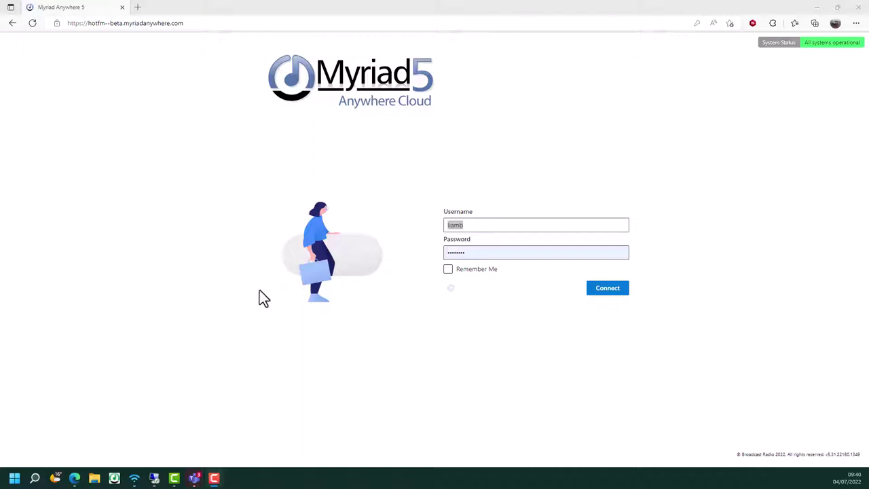
Step: Log in with the prefilled credentials and open the scheduling add-on from the launchpad
click(608, 295)
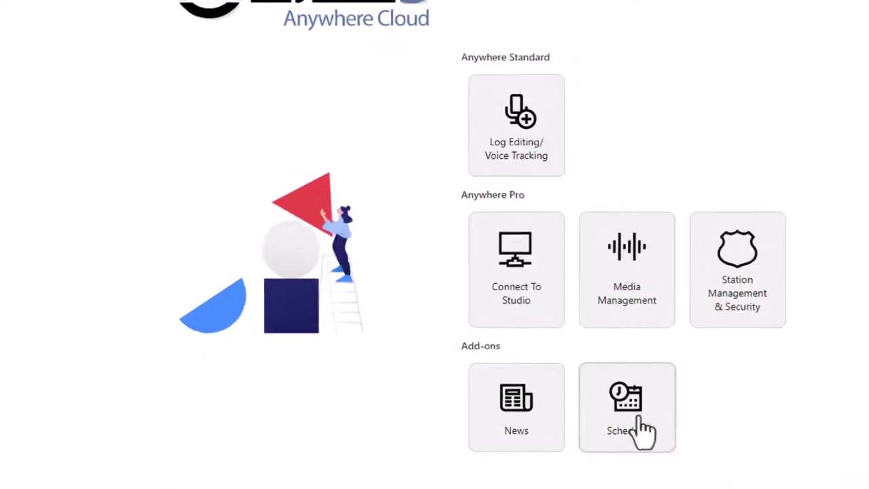
click(641, 431)
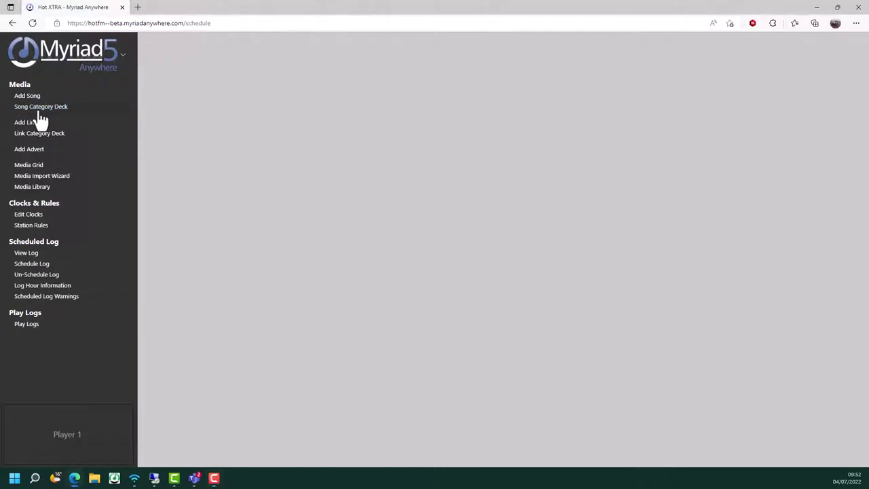
Step: Open the Song Category Deck and the clock editor, and switch between the two views
click(39, 112)
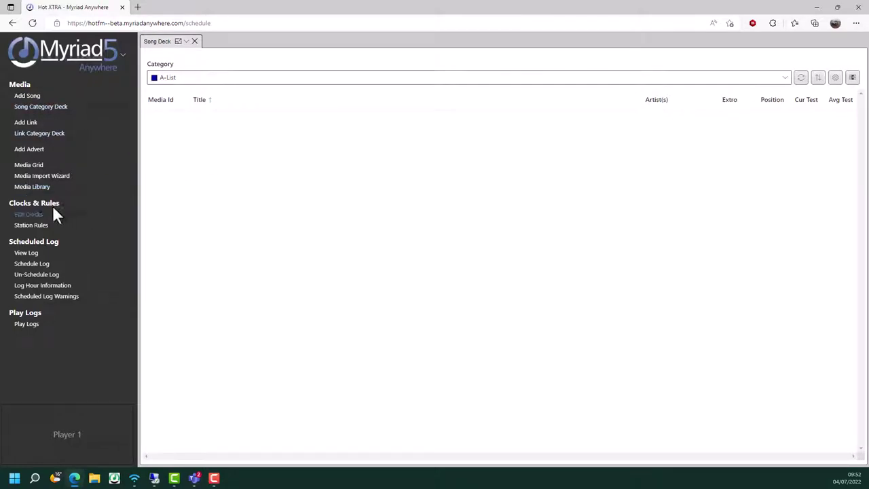
click(29, 215)
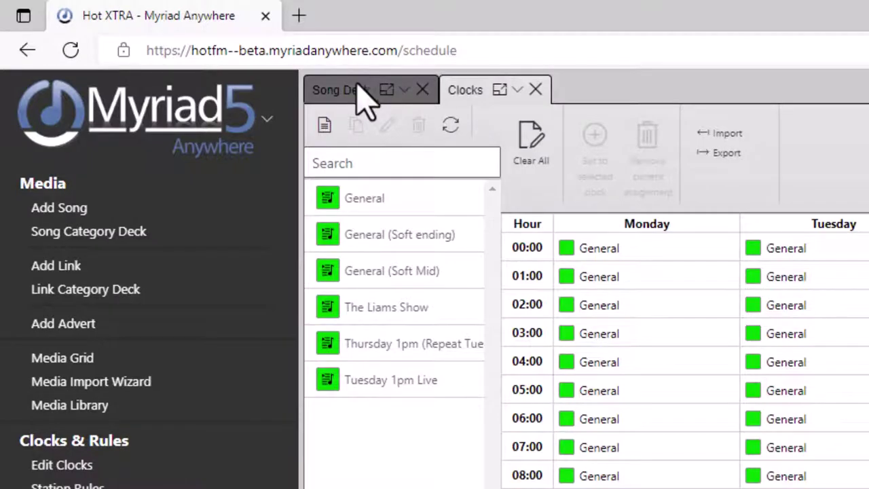
click(359, 95)
click(464, 95)
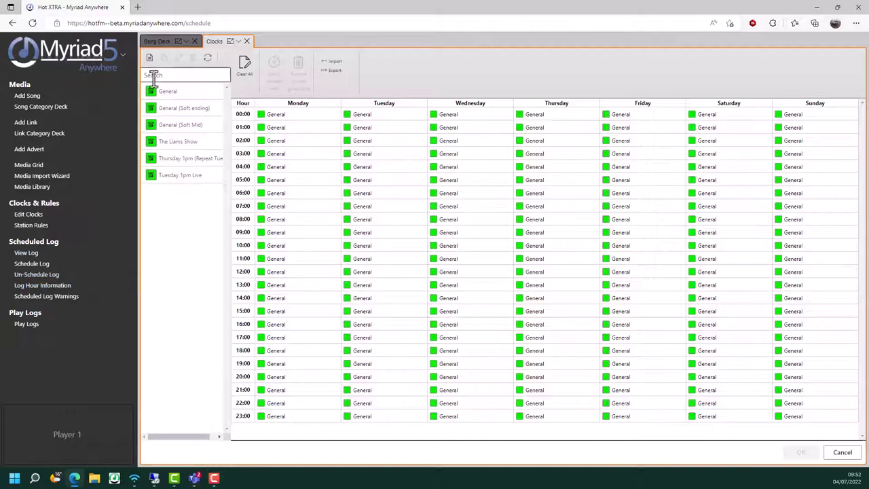
Step: Open the General (Soft ending) clock from the clock list to view its settings and items
click(182, 107)
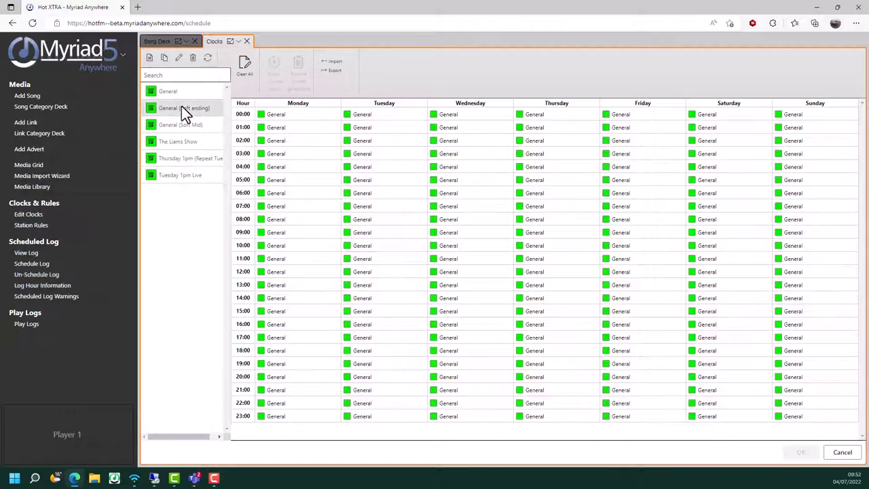
double_click(182, 107)
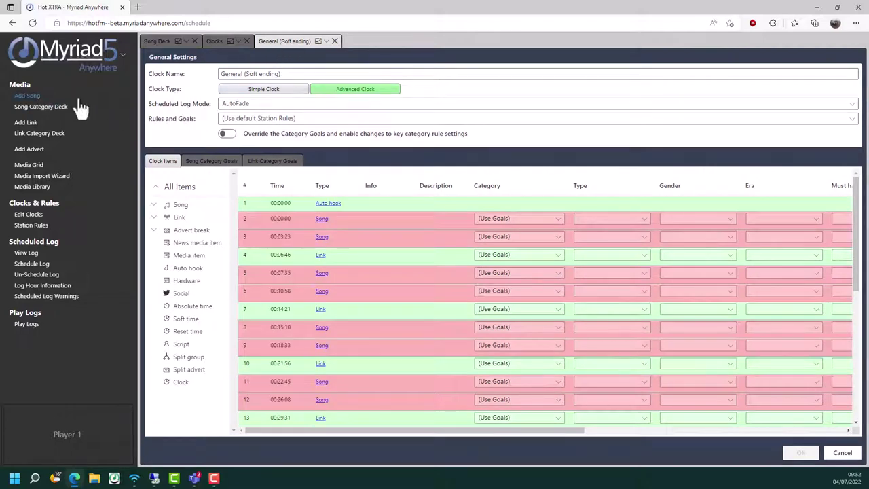
click(29, 96)
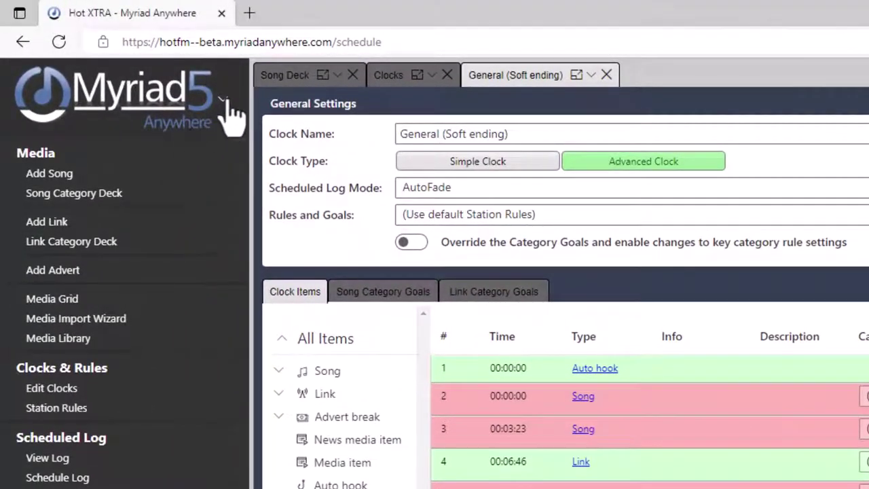
Step: Look through the main application menu and its Options dialog, leaving the settings as they are
click(138, 61)
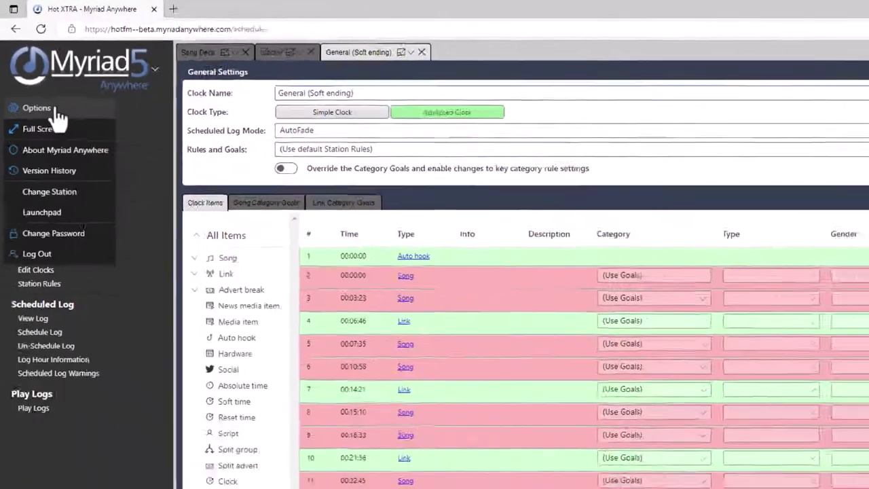
click(54, 154)
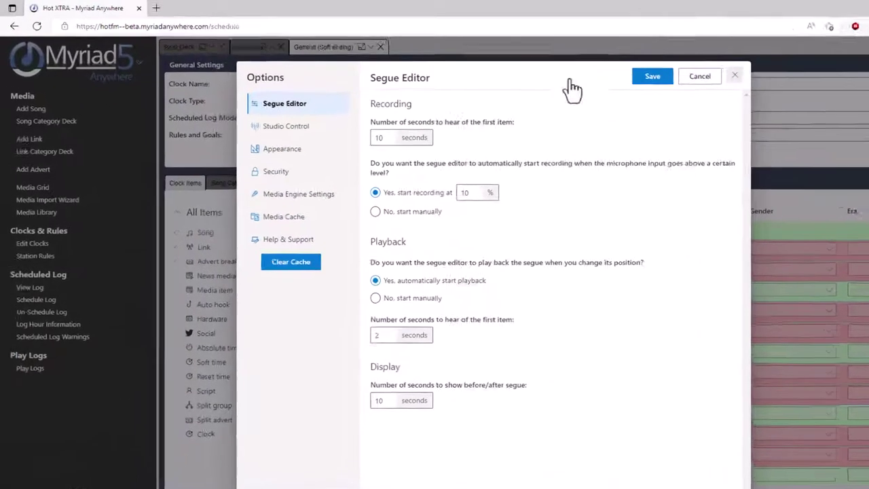
key(Escape)
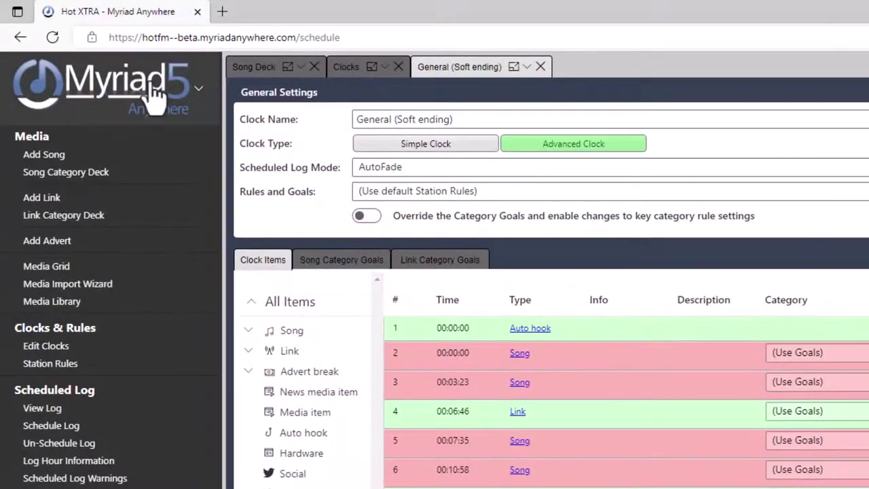
click(112, 85)
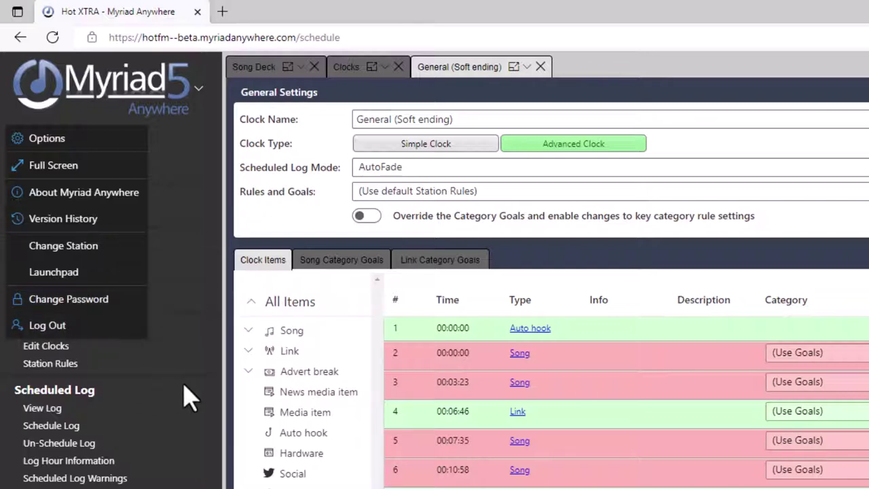
click(173, 406)
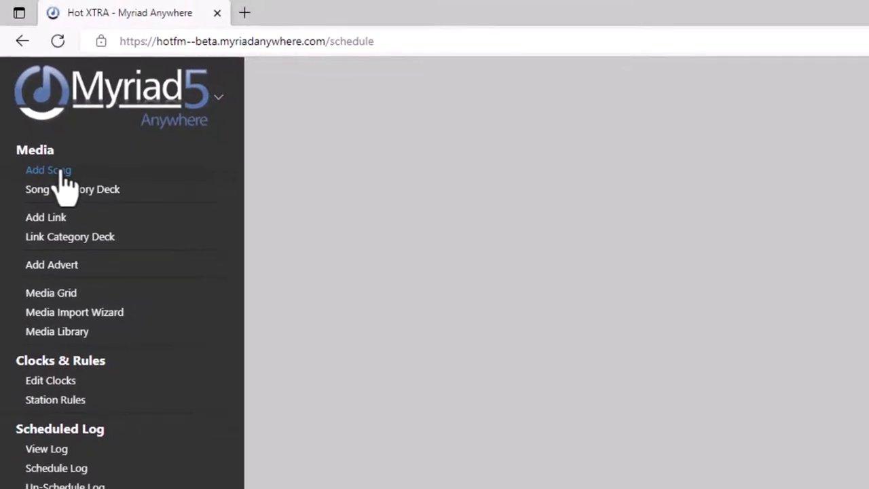
Step: Start adding a song and select 3267-Music Gets The Best Of Me-Sophie Ellis-Bextor-.mp3 from the Music > Songs folder
click(63, 173)
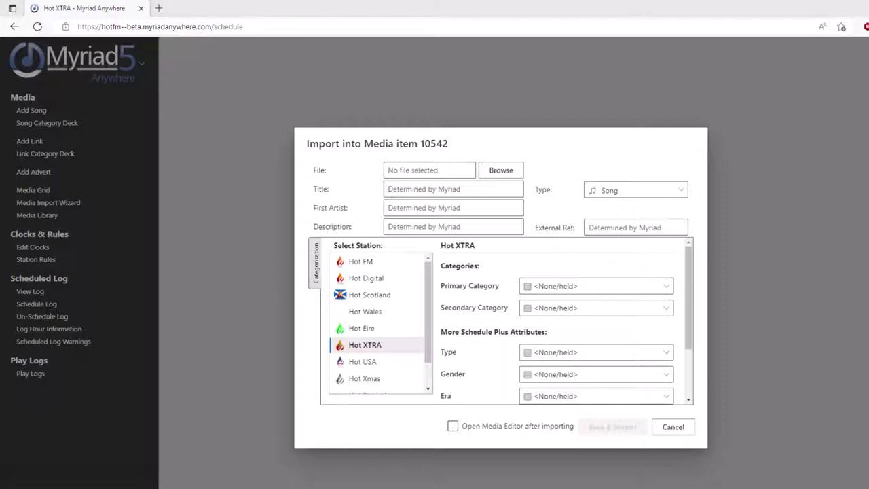
click(505, 179)
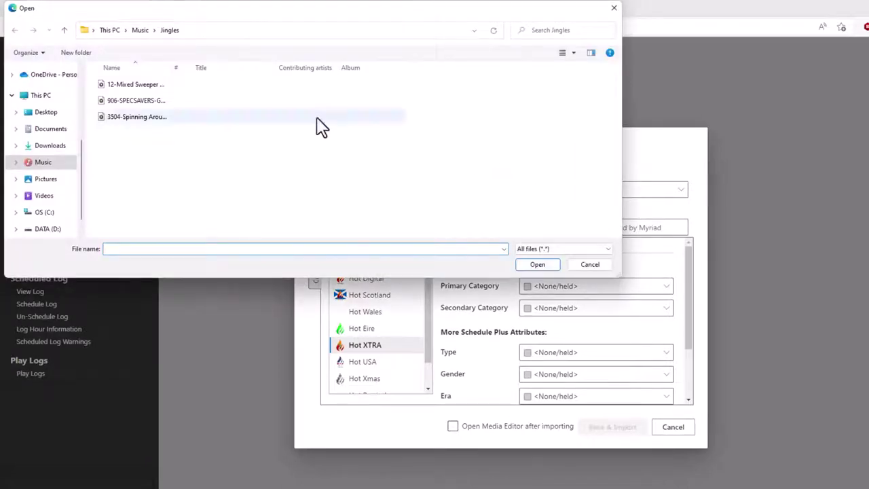
click(138, 31)
double_click(116, 101)
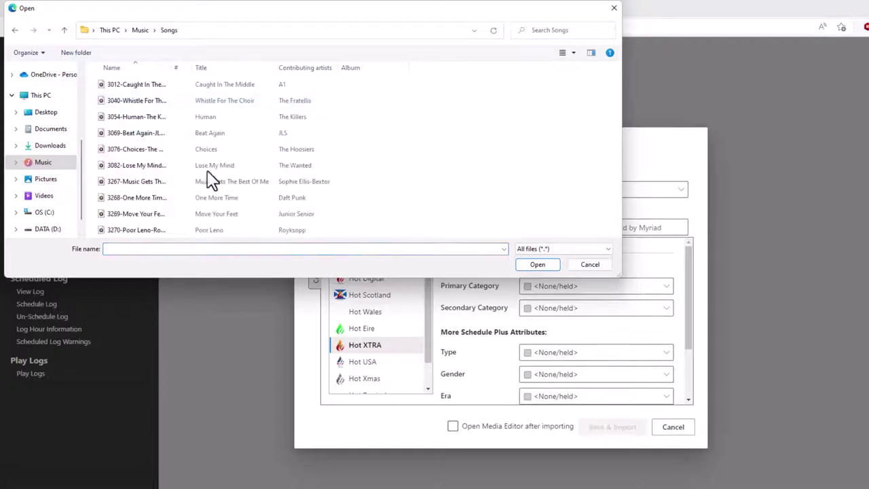
click(117, 183)
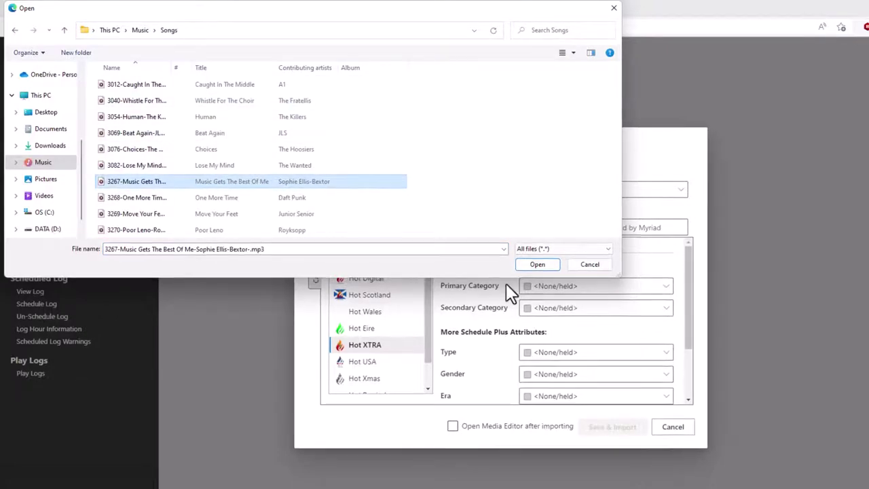
click(534, 265)
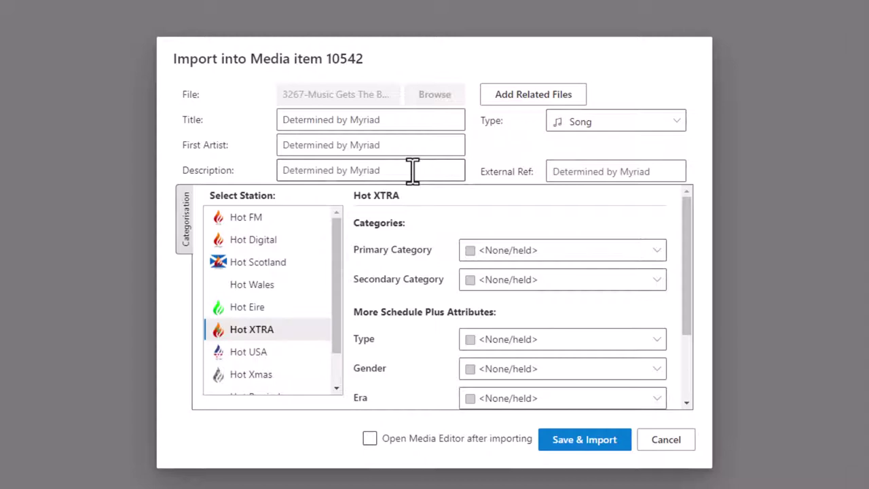
Step: Check the import's title field and the available media types, keeping the type as Song
click(392, 121)
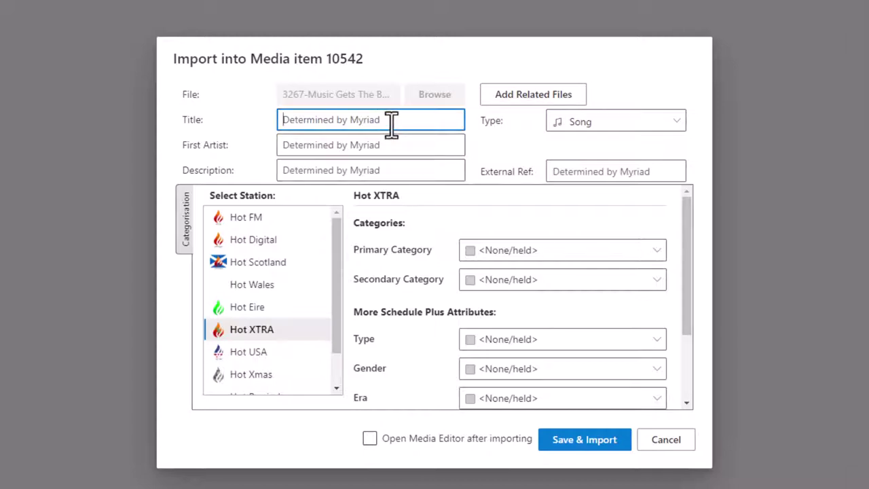
click(669, 129)
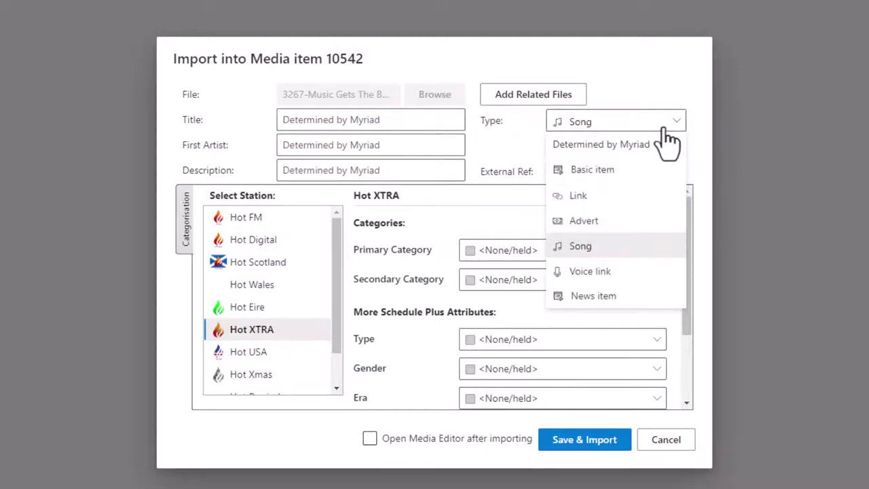
click(601, 129)
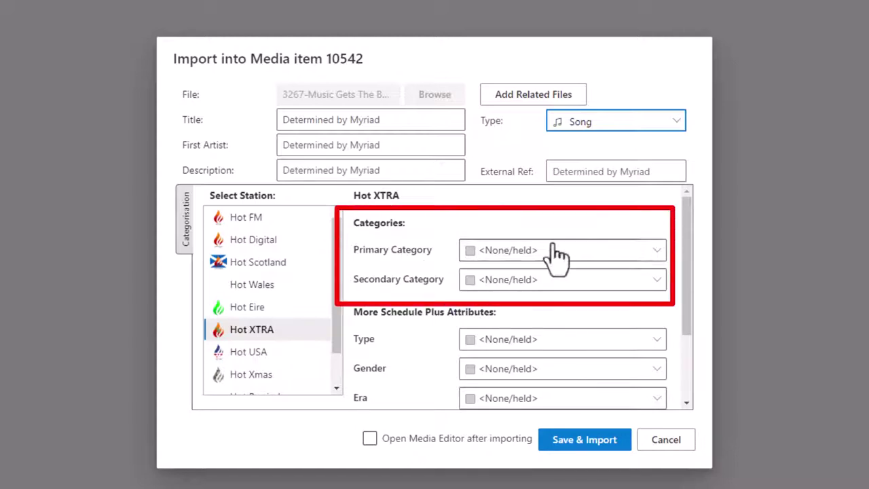
Step: Set the song's primary category to Pop and its secondary category to Gold for Hot XTRA
click(657, 254)
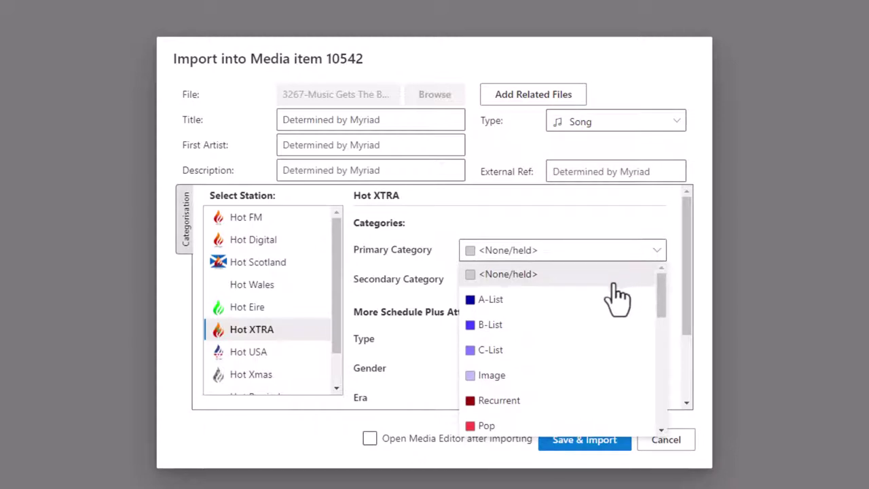
scroll(596, 350, down, 2)
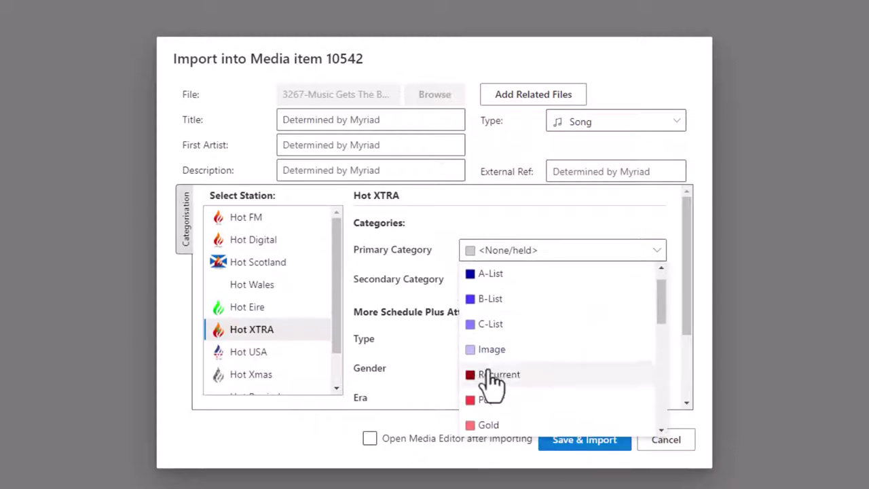
click(535, 376)
click(622, 283)
scroll(543, 373, down, 4)
click(491, 351)
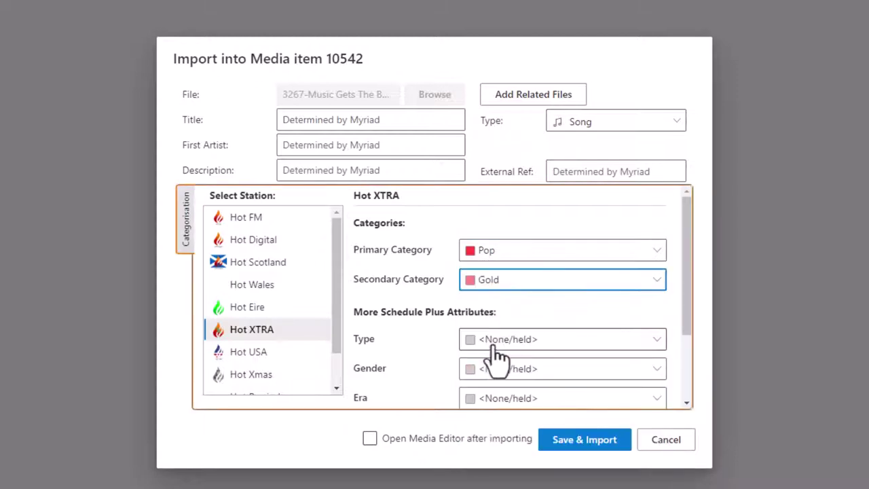
Step: Set the song's scheduling attributes to type Big Hits, gender Female and era 90s
scroll(420, 285, down, 1)
scroll(403, 304, down, 3)
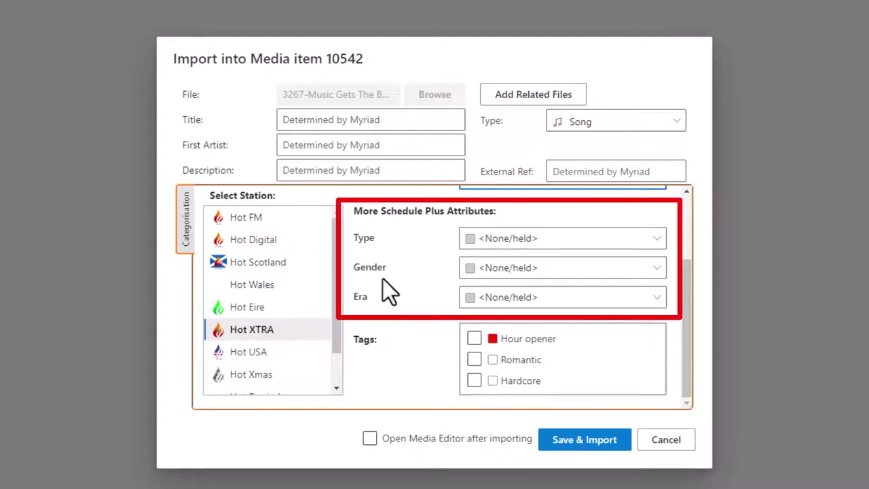
click(644, 242)
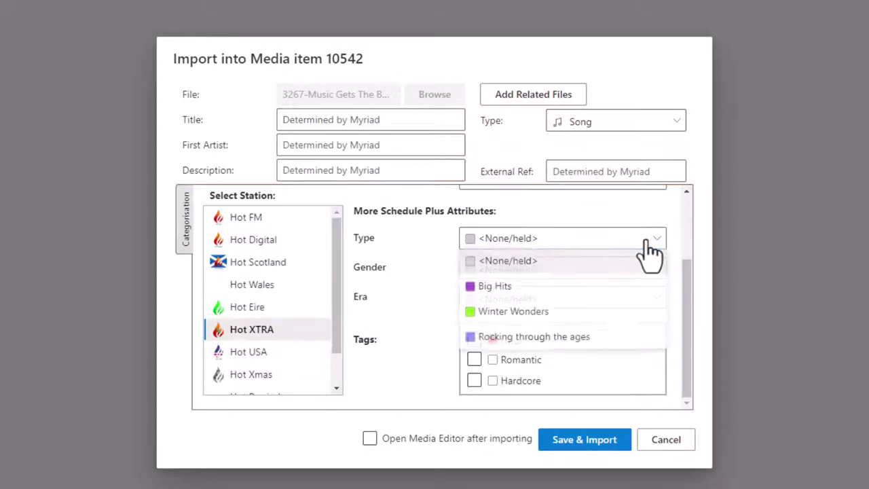
click(520, 287)
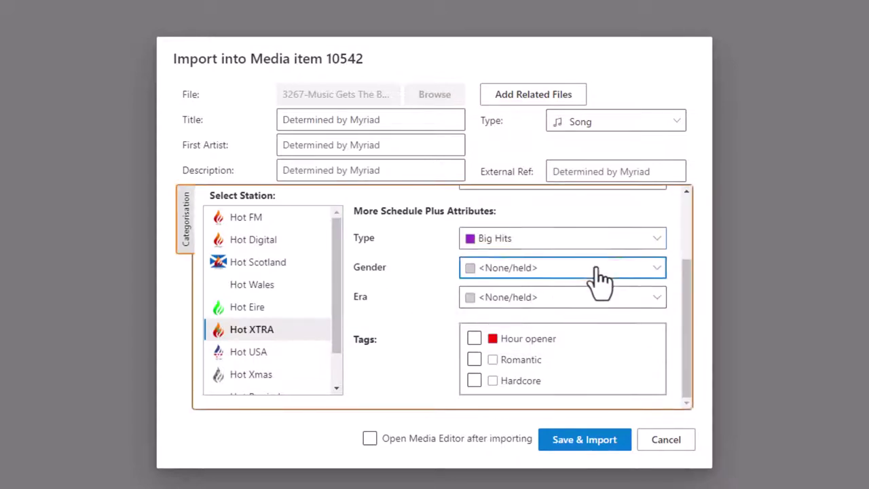
click(601, 279)
click(483, 420)
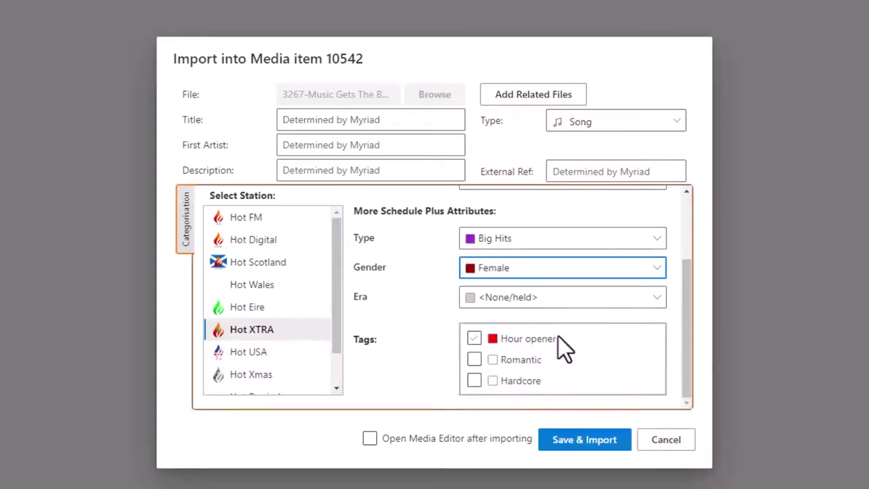
click(576, 306)
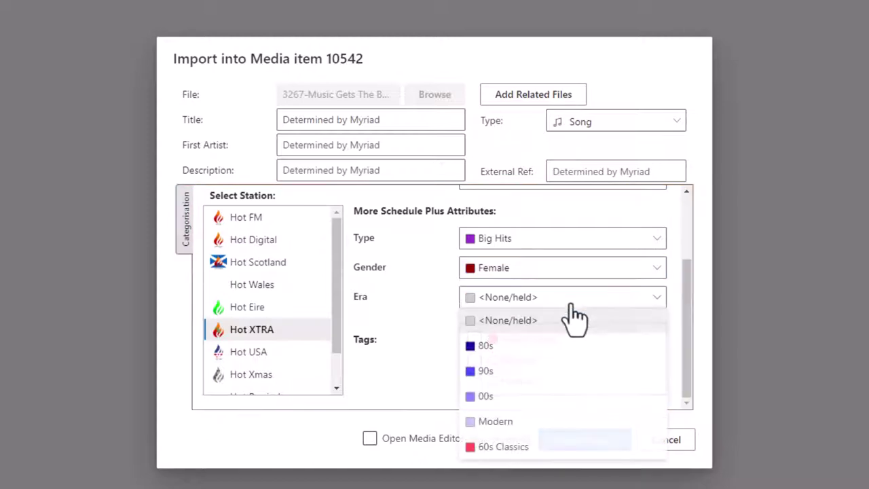
click(486, 374)
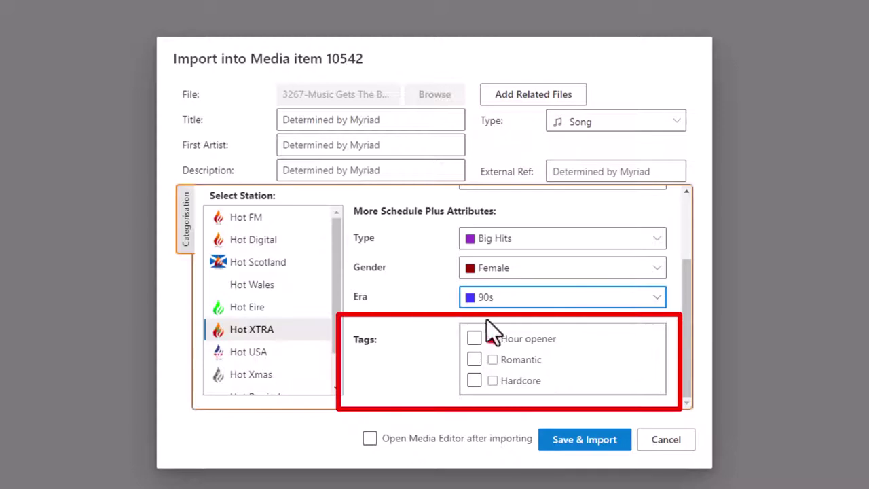
Step: Tag the song as Hour opener and Romantic, and import it with the Media Editor set to open after importing
click(474, 341)
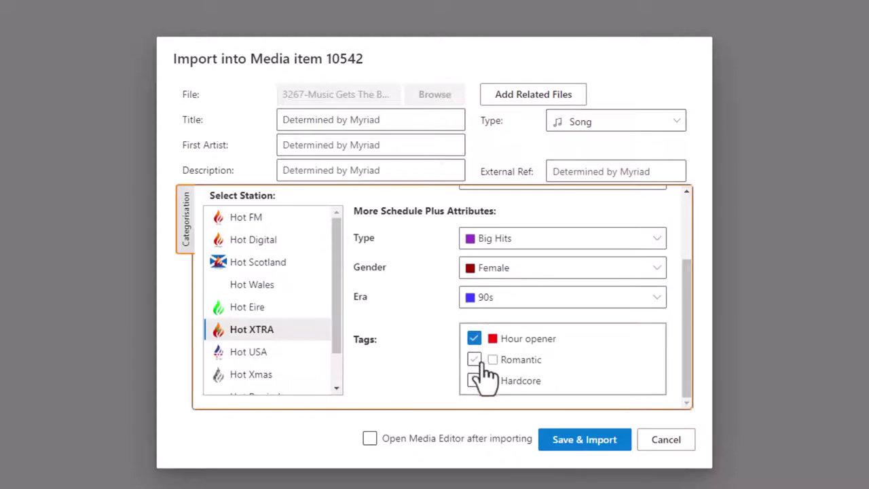
click(481, 361)
click(370, 439)
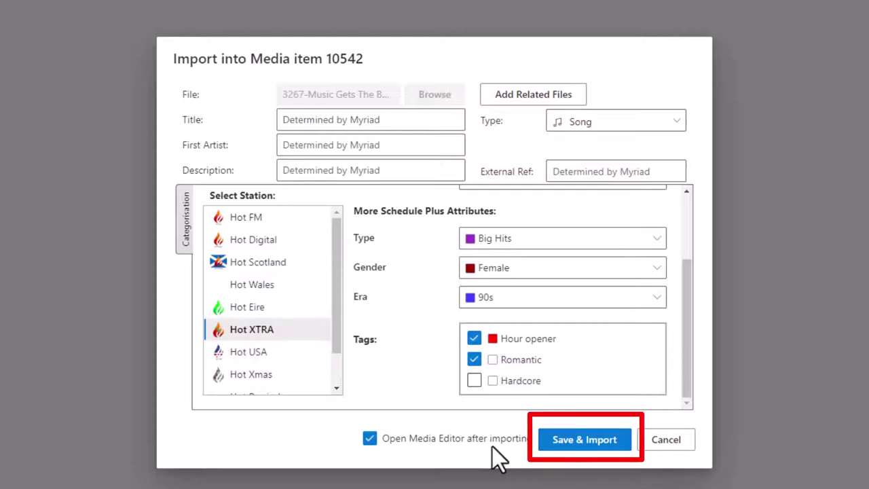
click(586, 438)
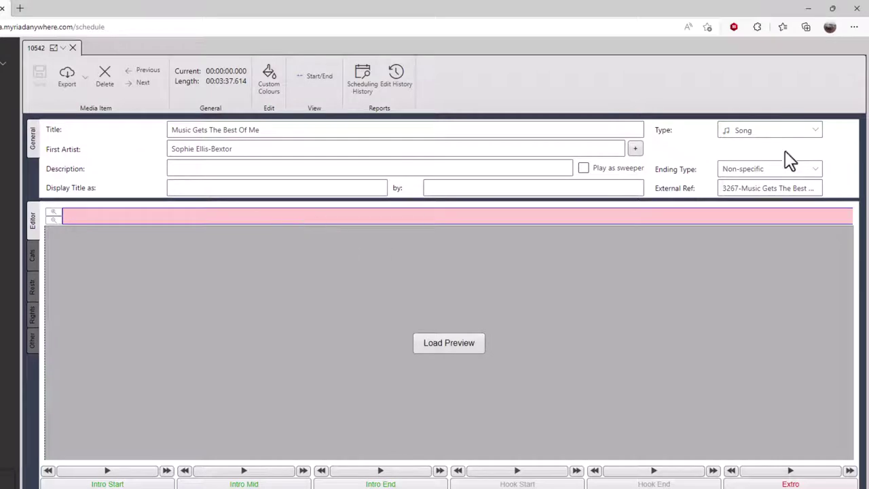
Step: View the available ending types for the imported song, leaving it as Non-specific
click(817, 169)
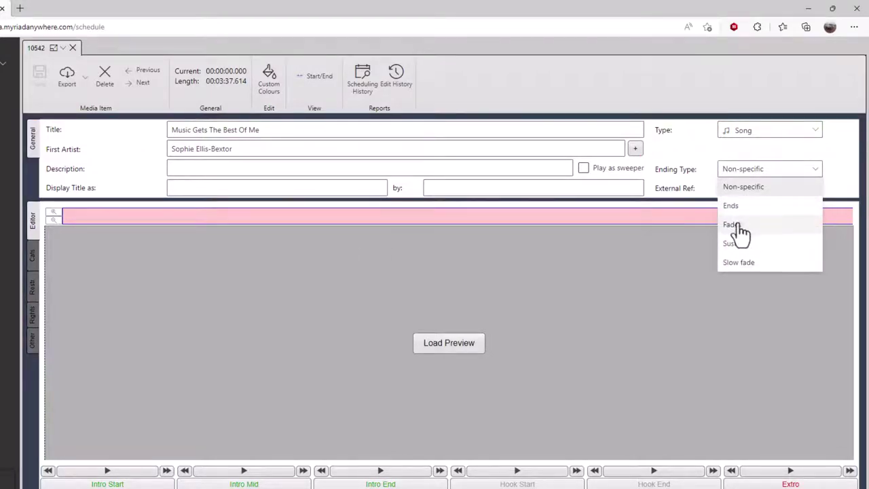
click(848, 156)
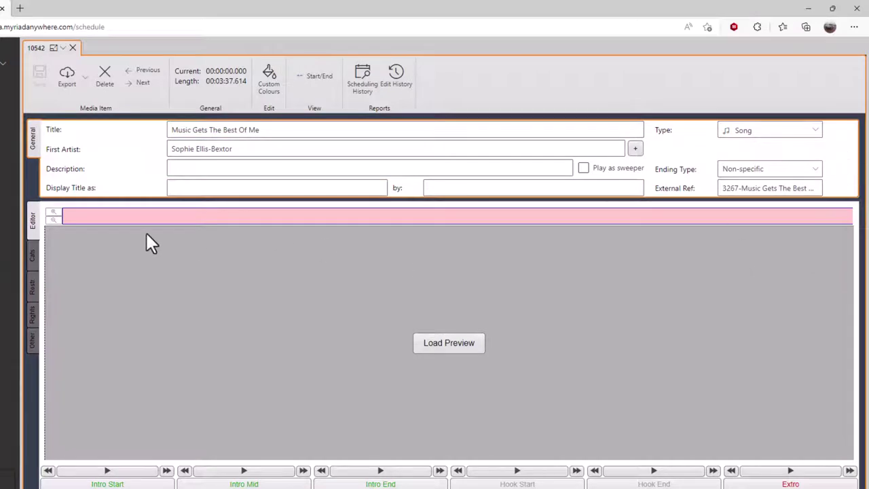
Step: Load the song's audio preview and mark its Intro End at about 8 seconds during playback
click(443, 343)
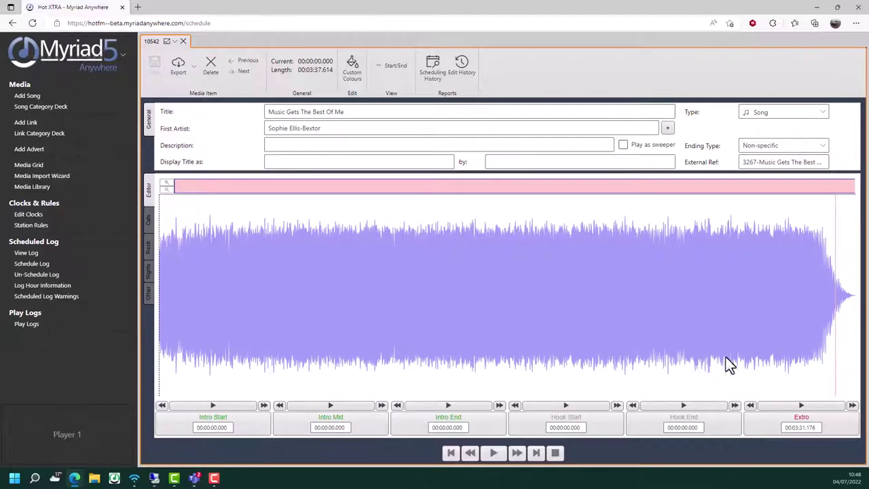
click(491, 454)
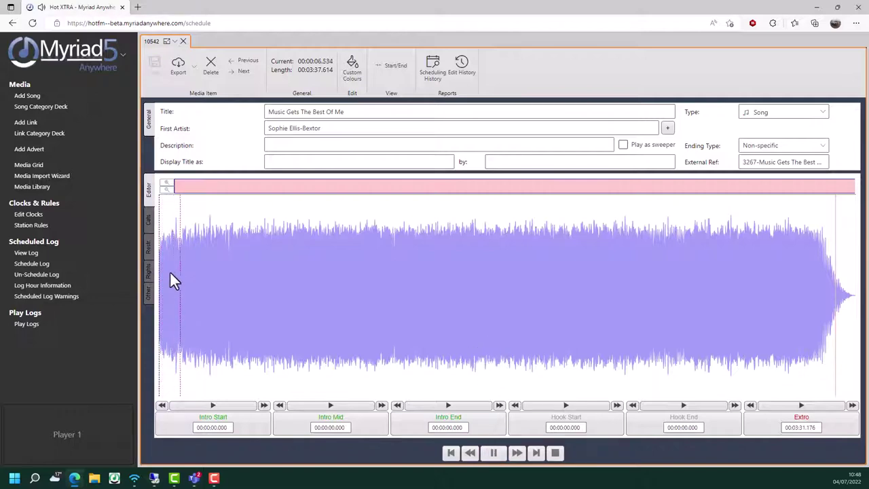
click(490, 424)
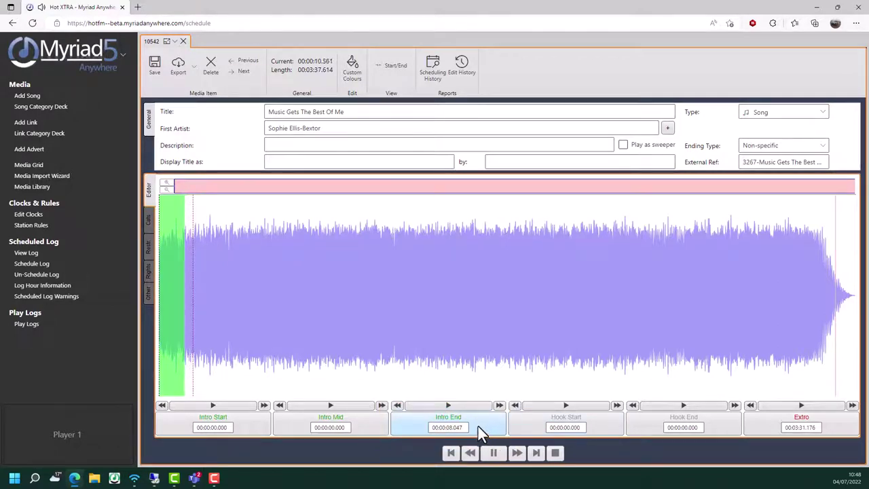
click(556, 452)
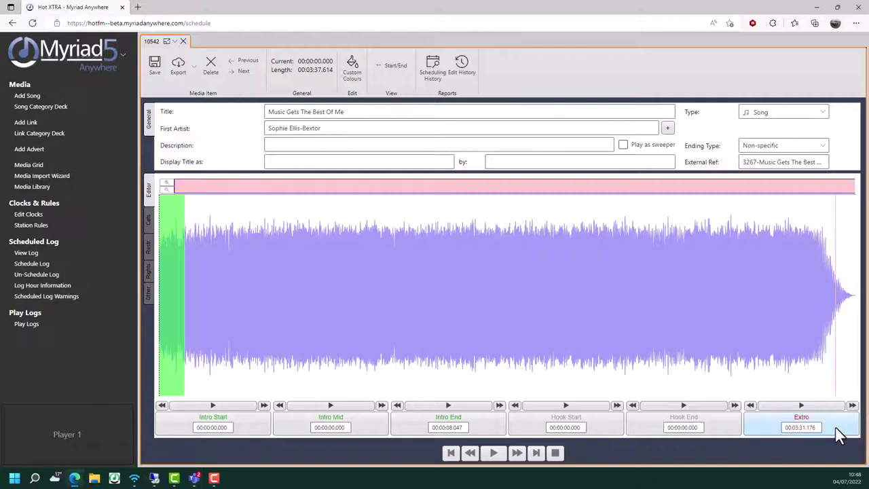
Step: Check the song's categories and block every hour of Tuesday in its Hot XTRA scheduling restrictions
click(149, 224)
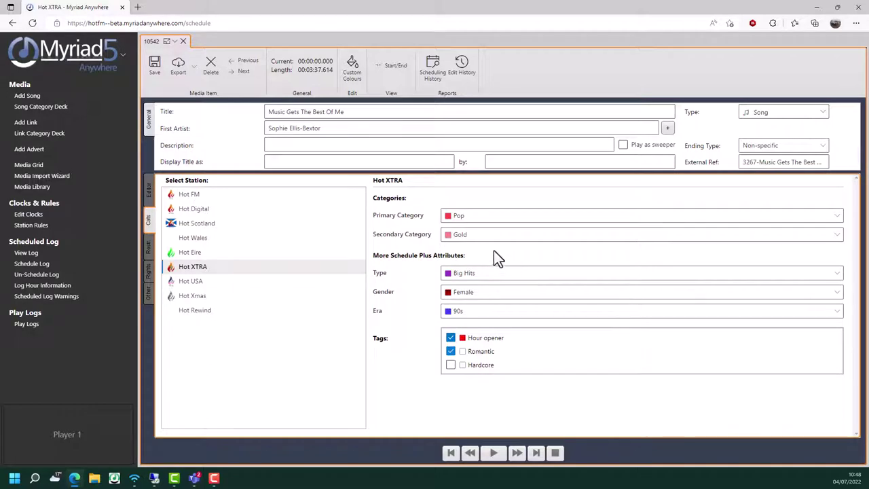
click(149, 252)
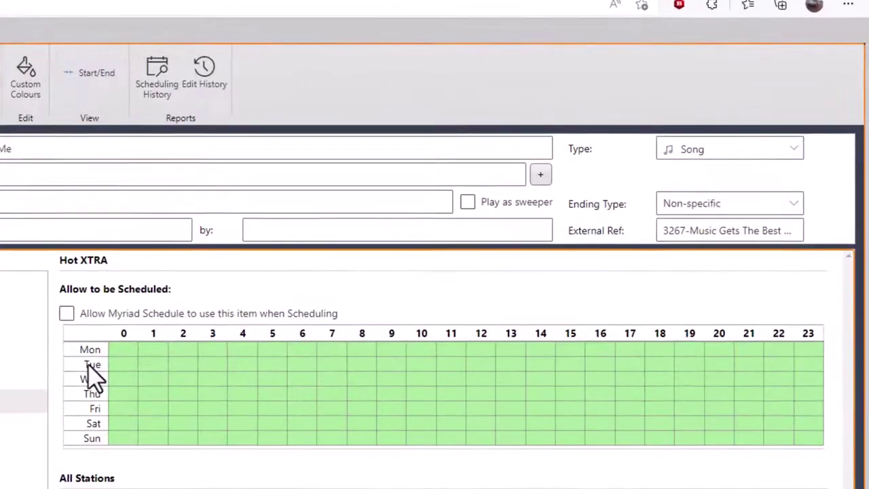
drag(327, 278, 382, 293)
drag(182, 388, 809, 379)
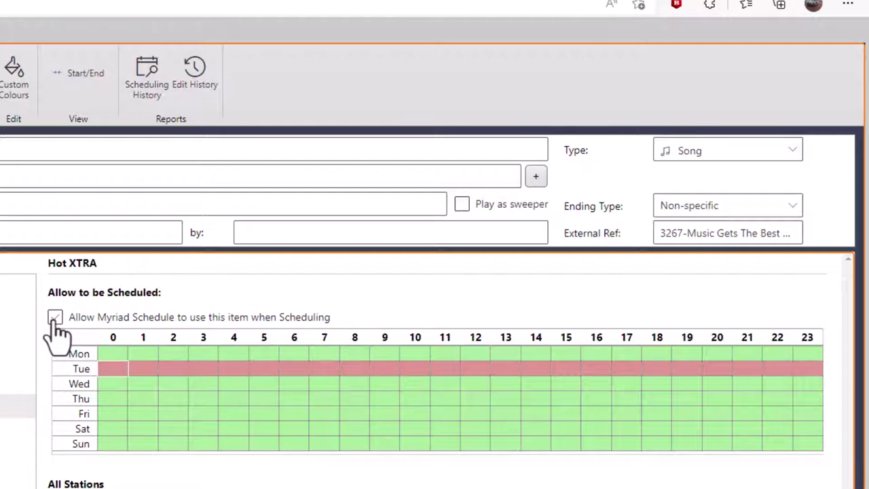
Step: Allow Myriad Schedule to use the song when scheduling on Hot XTRA
click(55, 317)
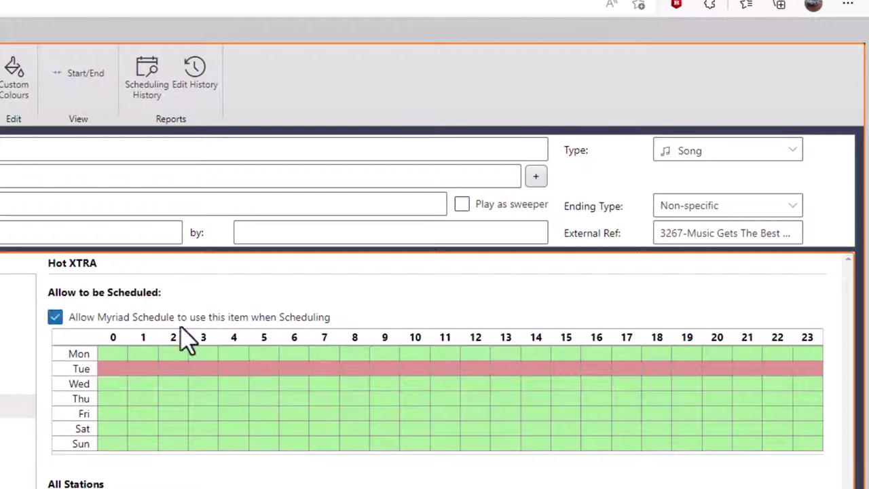
click(54, 318)
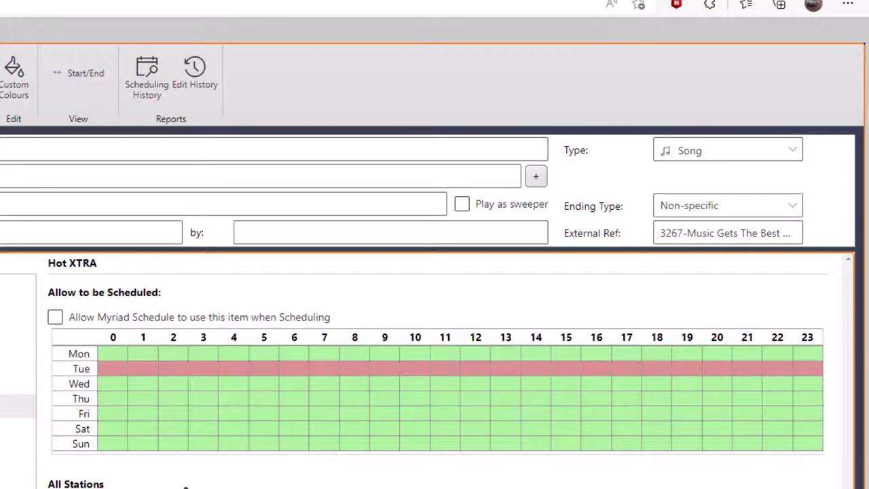
click(56, 318)
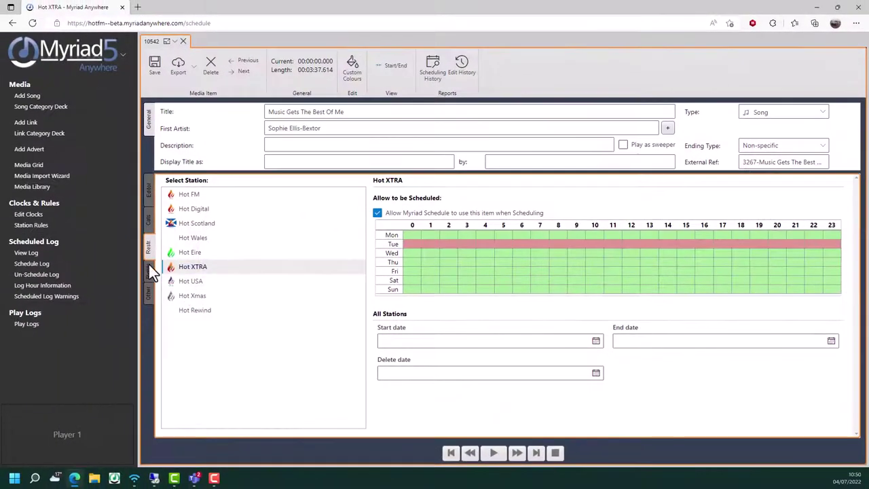
Step: Review the song's copyright and rights fields and its other details such as album and release year
click(148, 267)
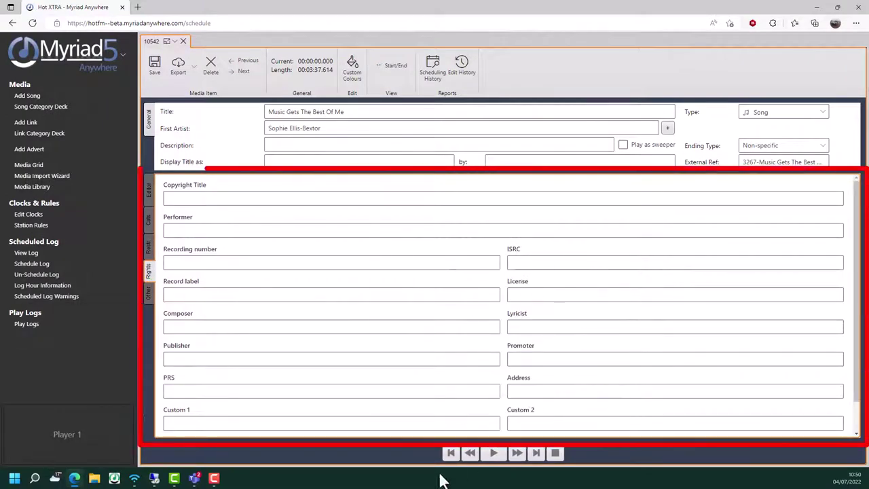
click(148, 292)
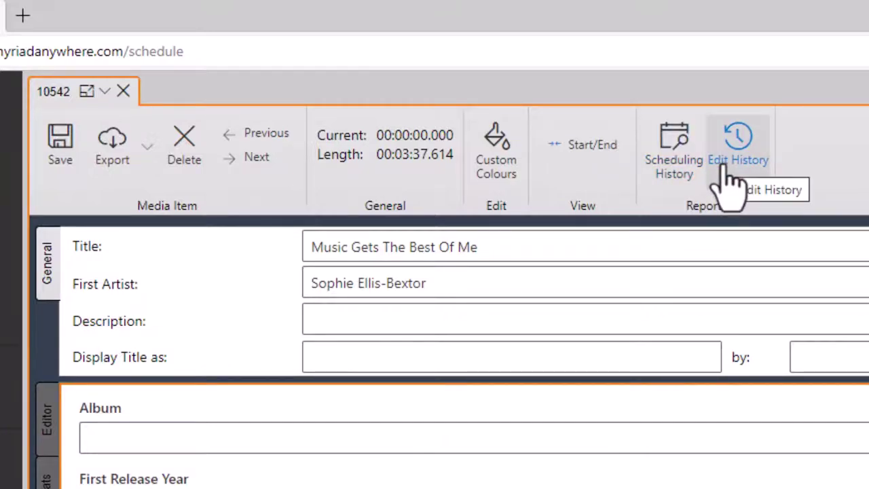
click(47, 428)
Step: Show and hide the Overall Start and Overall End markers in the audio editor, and save the song
click(590, 158)
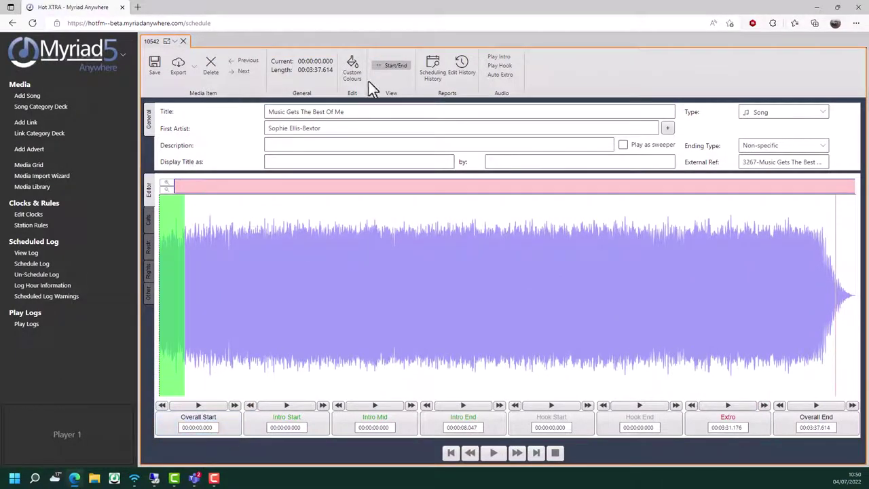
click(388, 68)
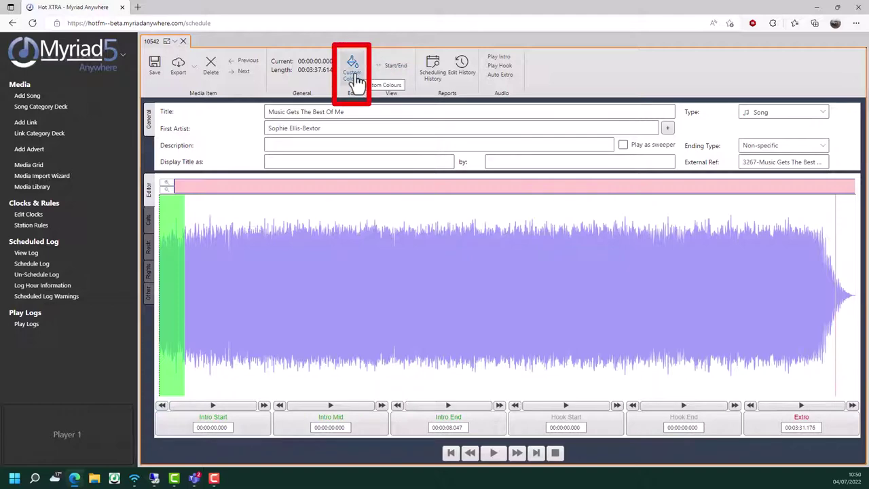
click(355, 80)
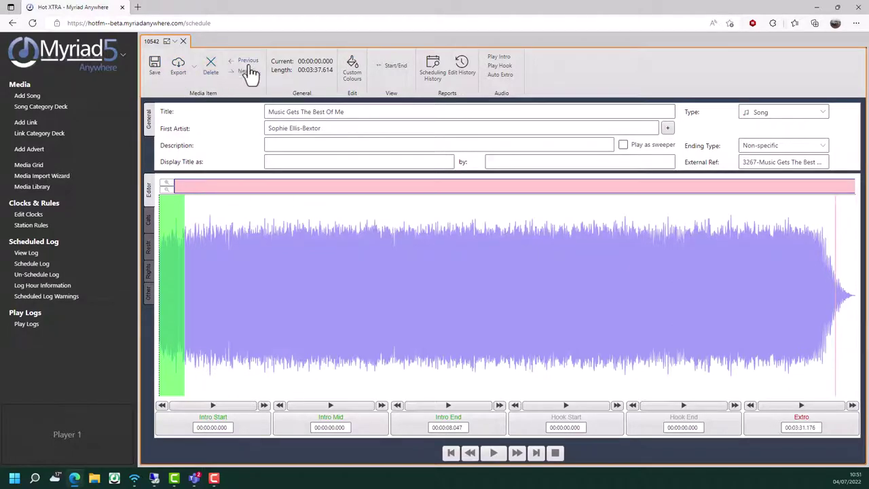
click(155, 66)
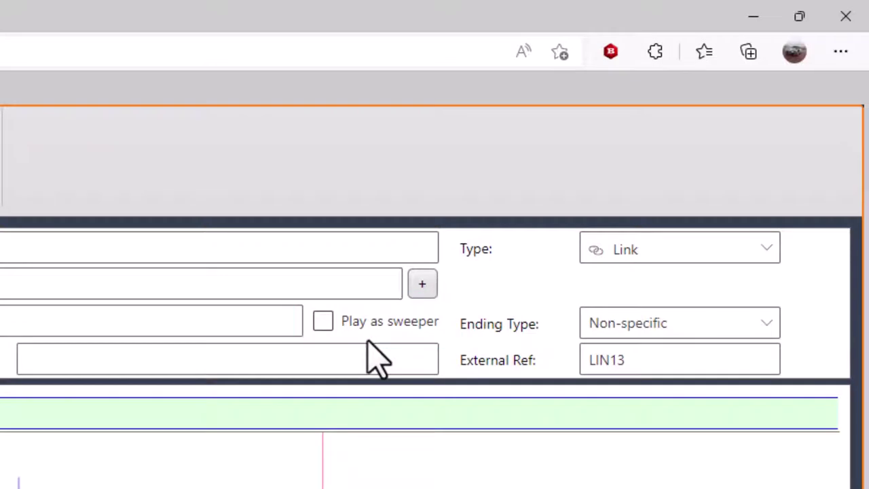
Step: Try the Play as sweeper option on the Hot FM Music Break link and review its categories, restrictions, rights and other details
click(323, 322)
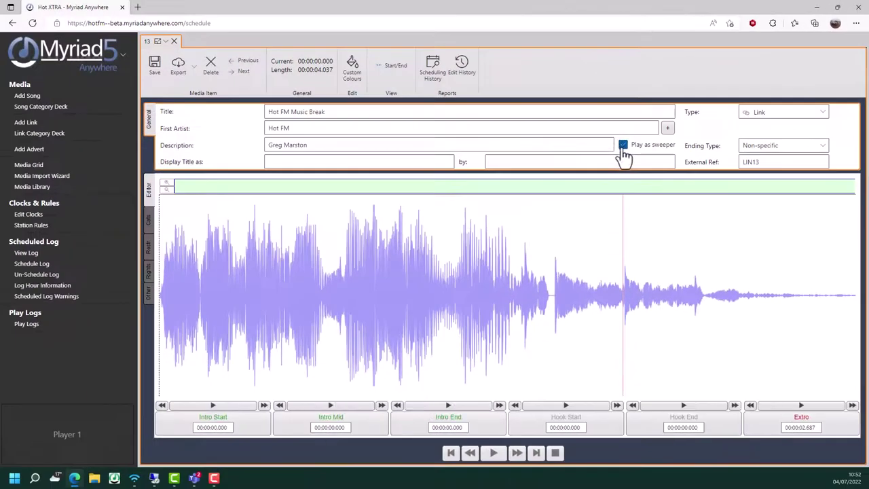
click(322, 321)
click(150, 221)
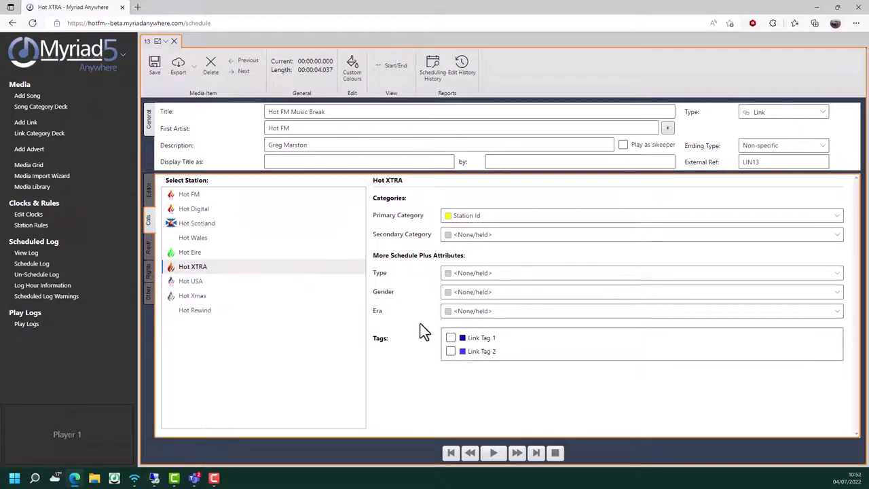
click(149, 247)
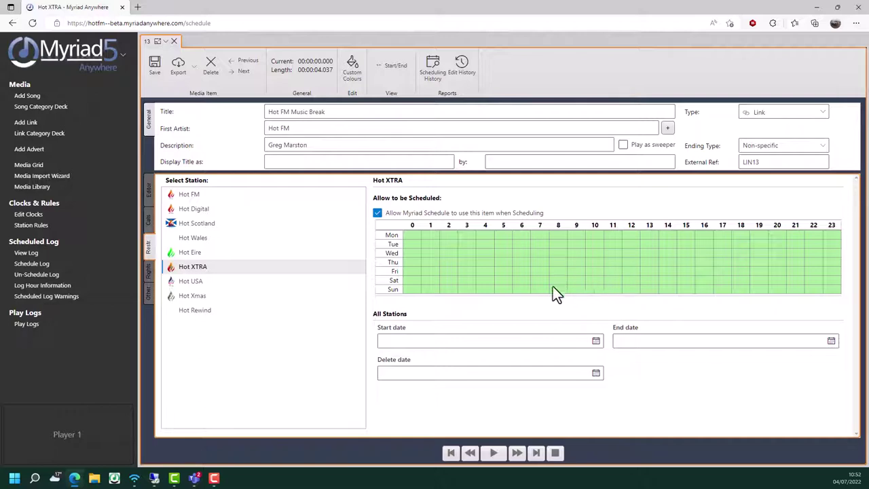
click(147, 270)
click(148, 292)
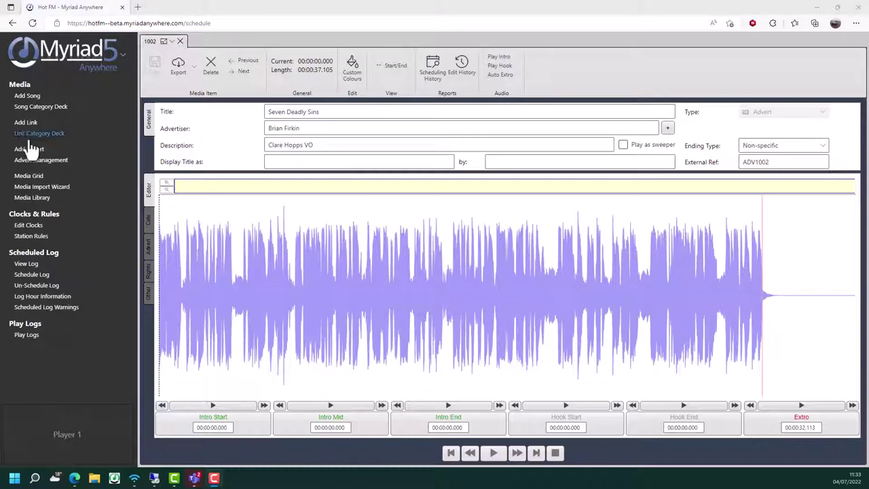
Step: Review the Hot FM collision tags for the Seven Deadly Sins advert and assign it the Shopping tag
click(150, 224)
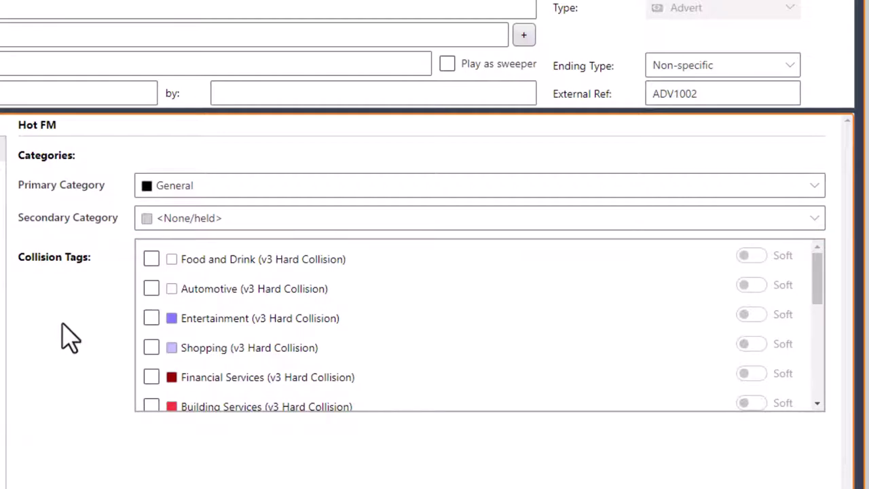
click(224, 348)
scroll(314, 316, down, 2)
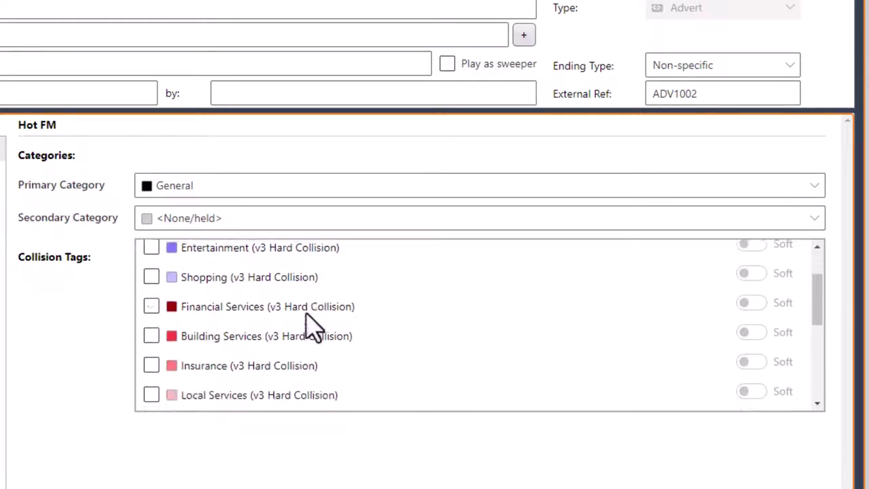
scroll(309, 325, up, 2)
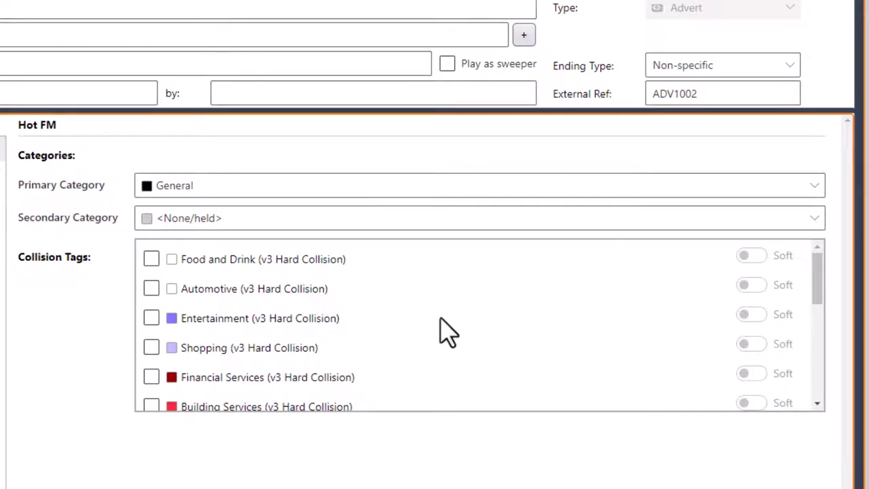
click(150, 348)
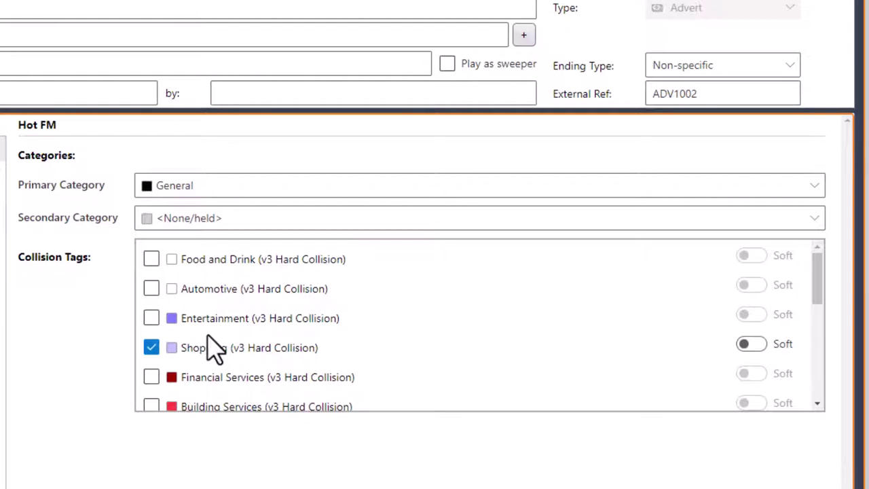
Step: Try the Shopping collision tag as Hard and return it to Soft
click(755, 358)
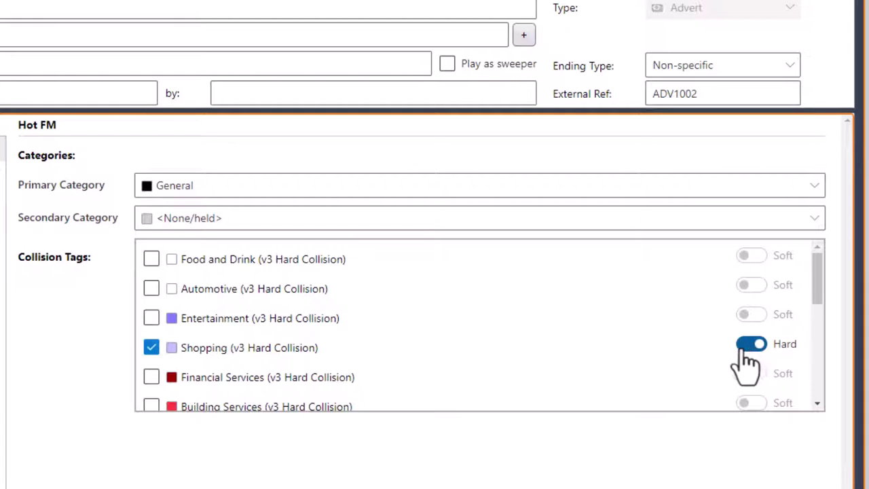
click(744, 352)
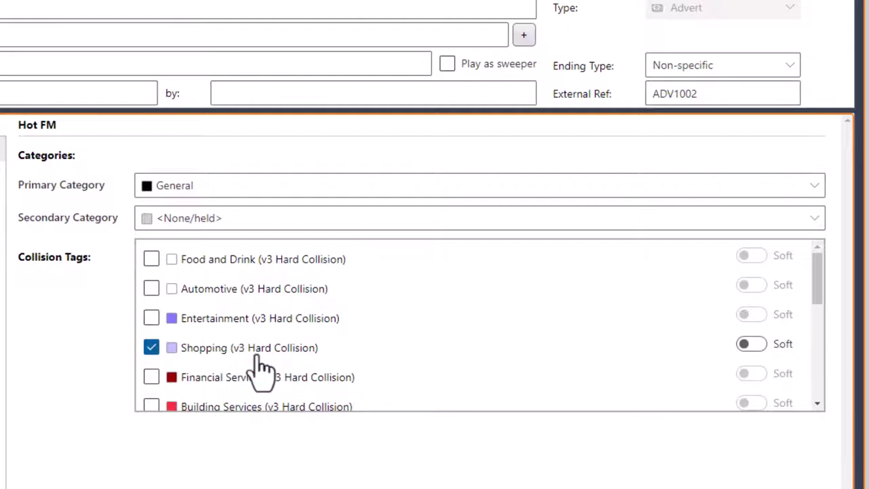
click(752, 348)
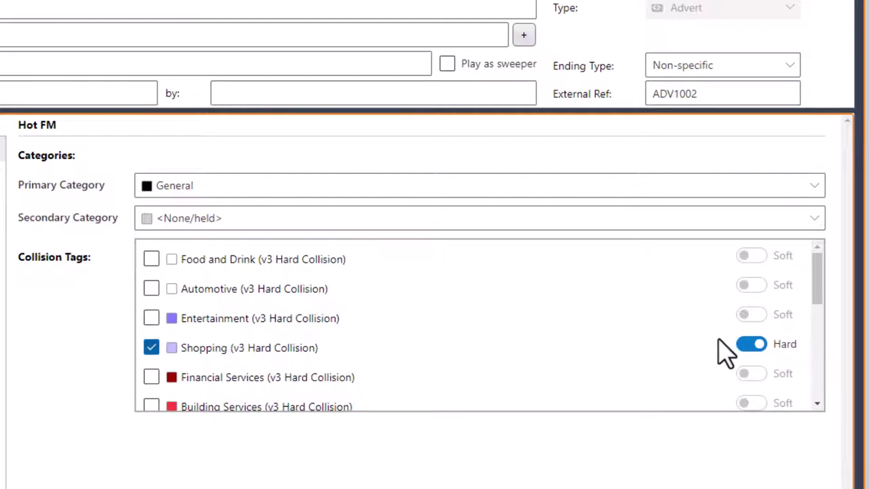
click(751, 346)
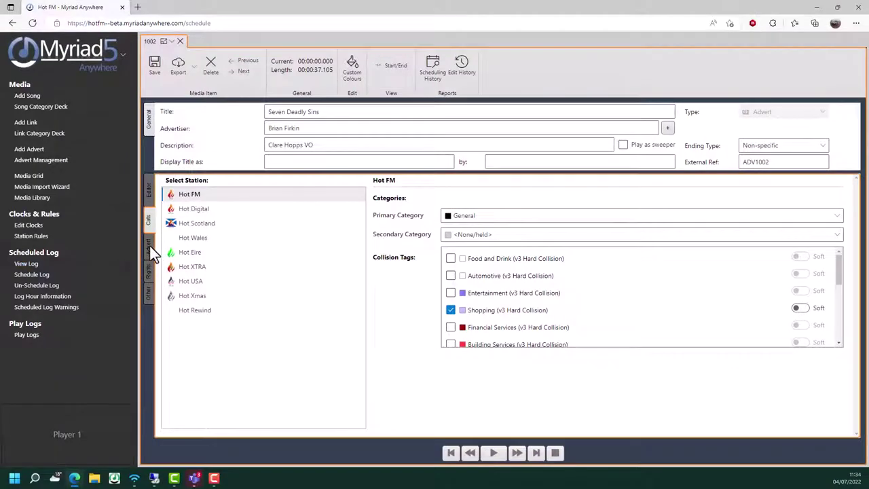
Step: Request 2 plays of the advert in hour 1 on every day of the week for Hot FM
click(149, 246)
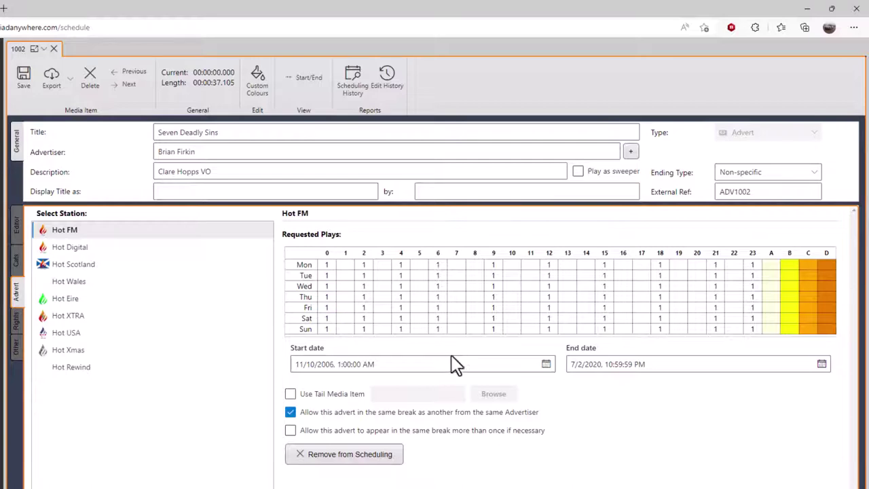
click(345, 265)
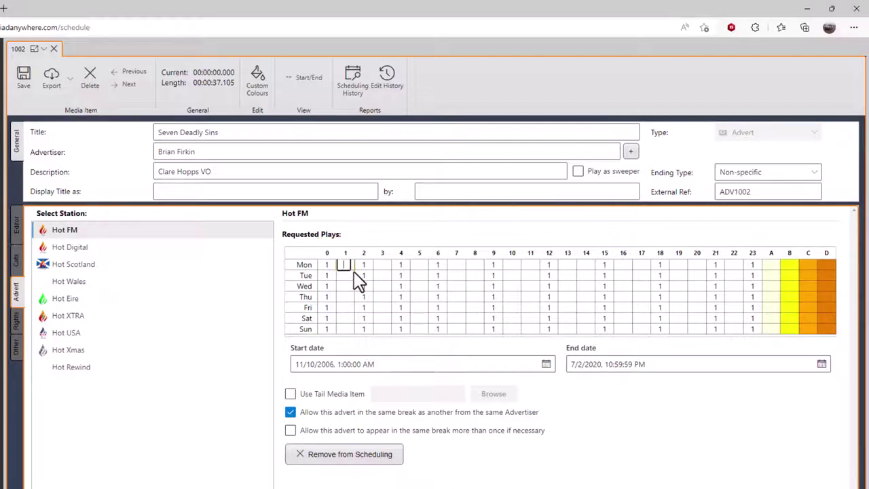
text(2)
click(345, 308)
text(1)
drag(346, 273, 339, 334)
key(Tab)
text(2)
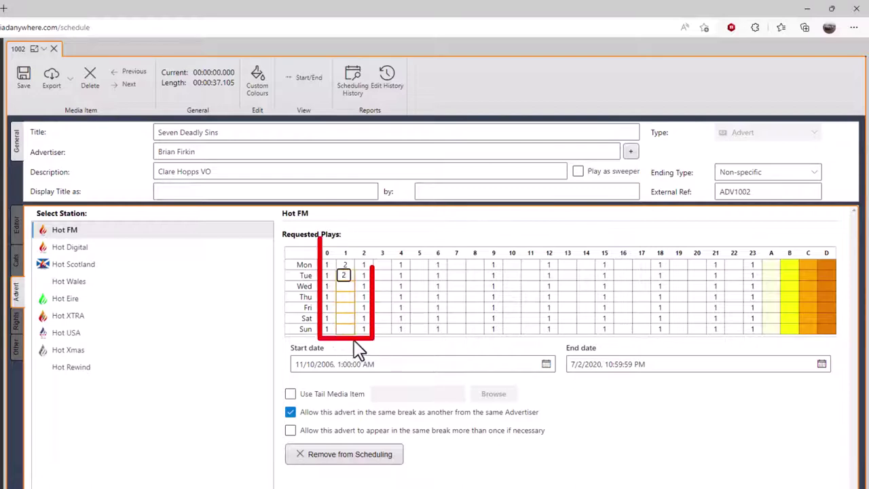
key(Return)
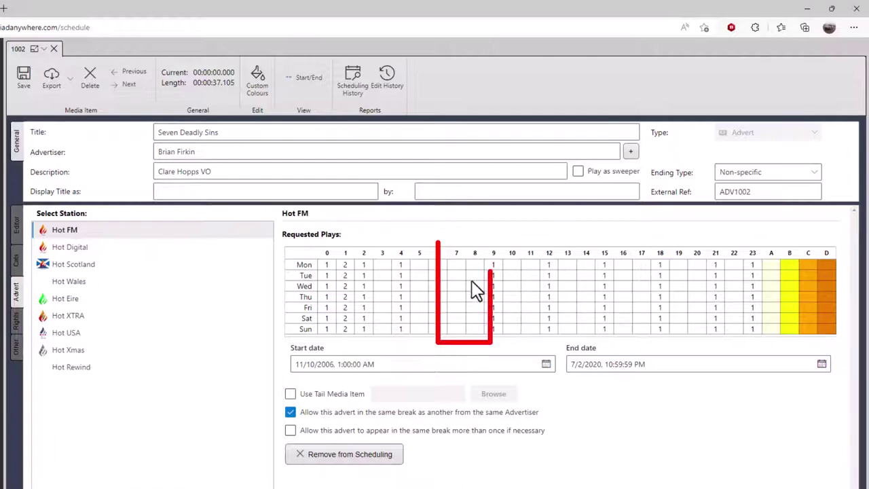
Step: Assign hours 7 and 8 on every day to group A in the advert's requested plays
drag(456, 265, 483, 331)
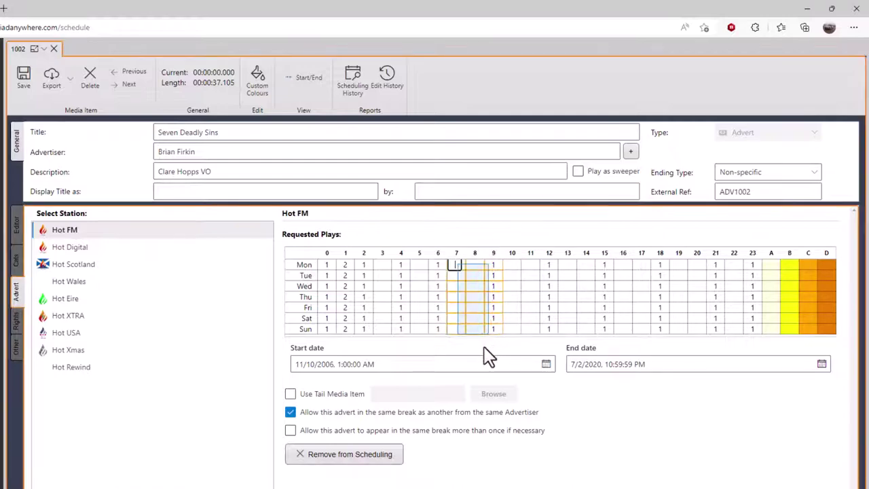
text(A)
key(Return)
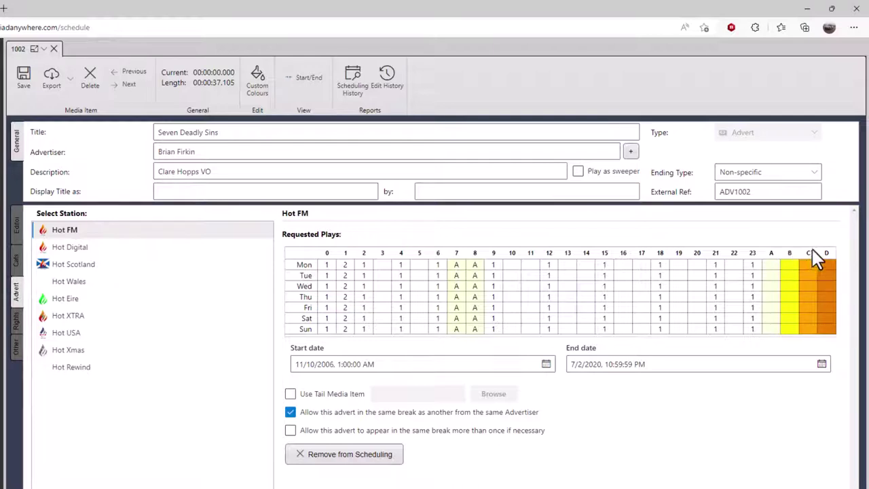
Step: Request 2 plays of the advert for group A on every day of the week
drag(771, 265, 772, 338)
text(2)
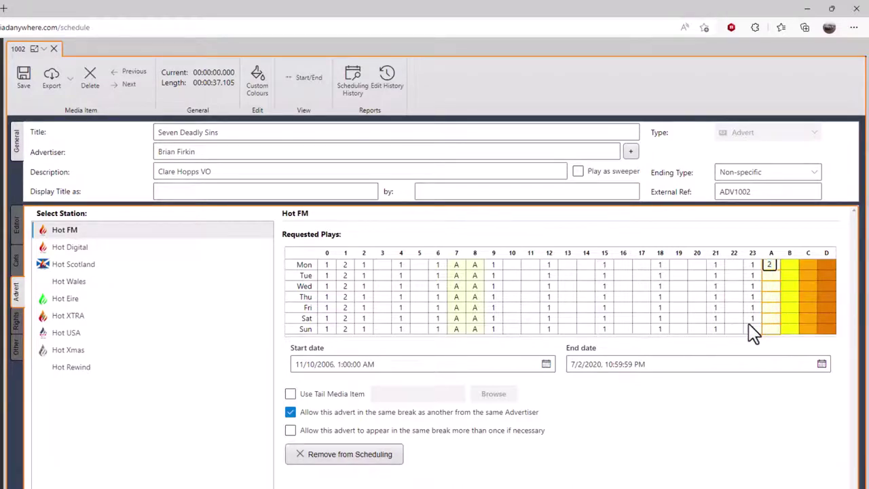
key(Return)
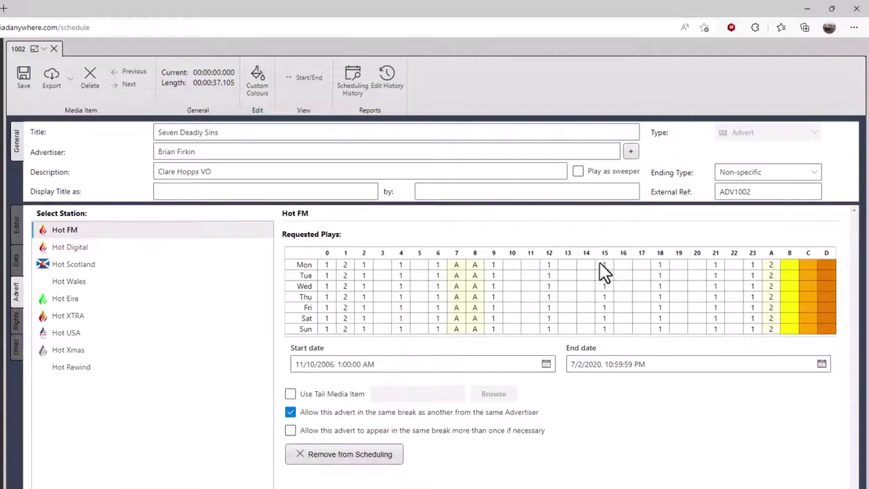
Step: Assign hours 15 to 18 on every day to group B and request 2 plays for that group each day
drag(599, 262, 652, 316)
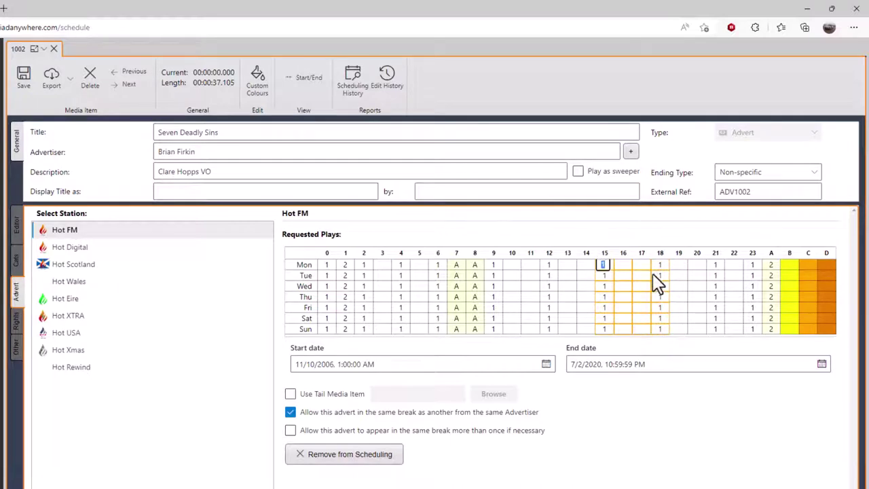
text(b)
key(Return)
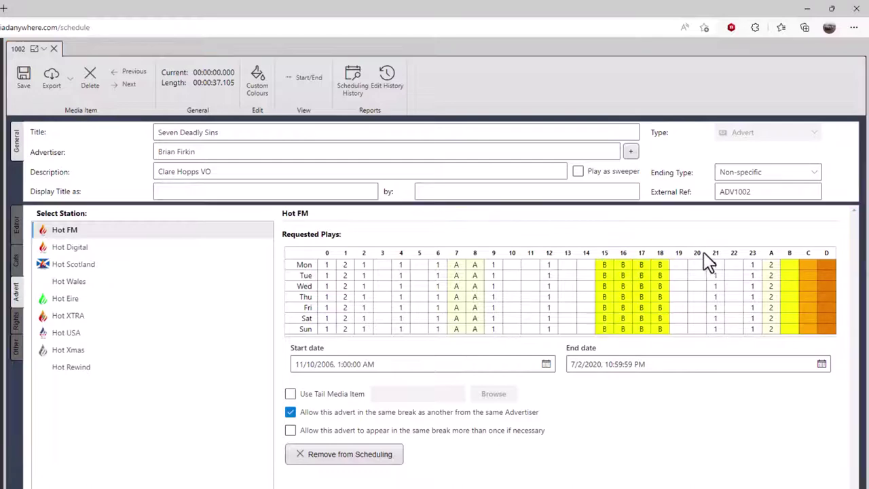
double_click(788, 264)
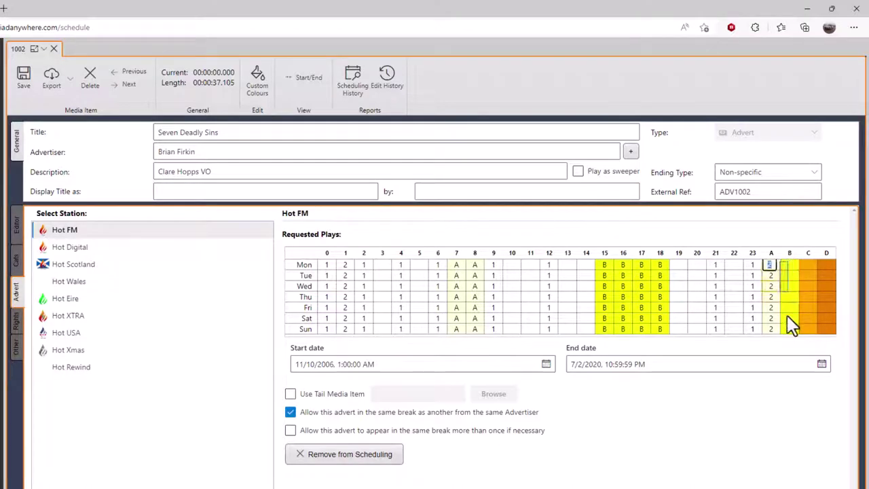
text(2)
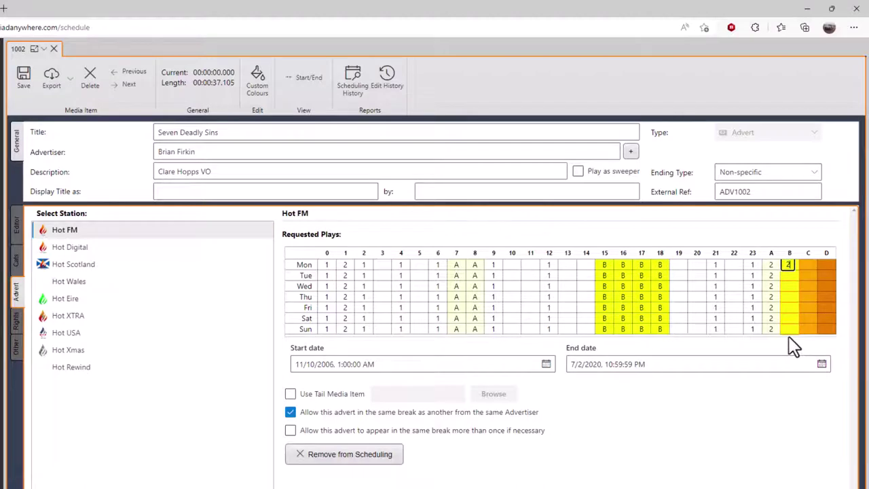
key(Return)
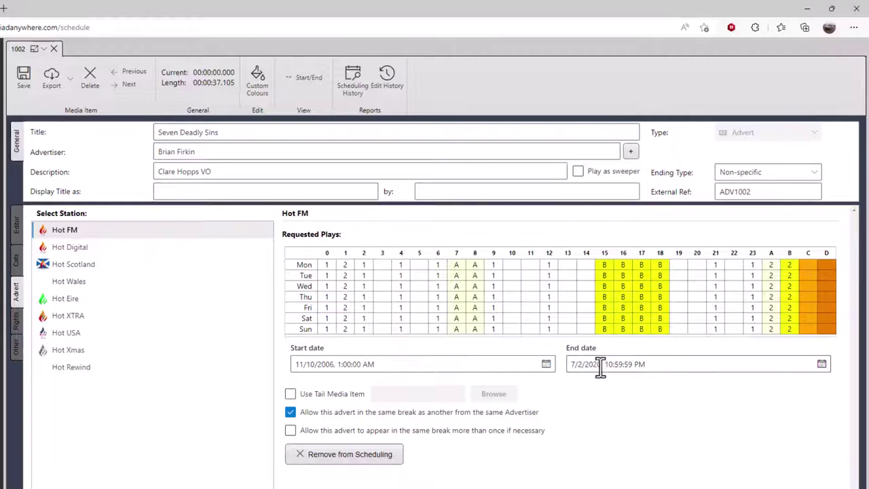
Step: Look at the advert's end date calendar and set media item 10, Mixed Sweeper 1, as its tail media item
click(822, 365)
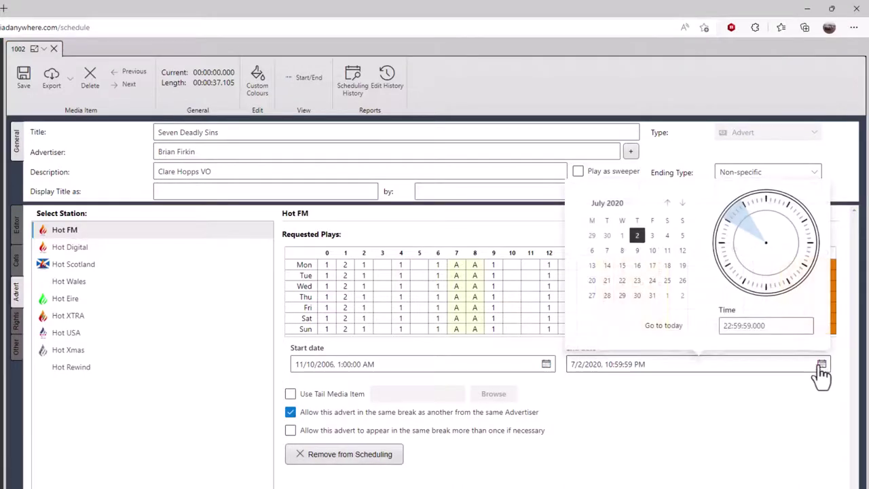
click(608, 394)
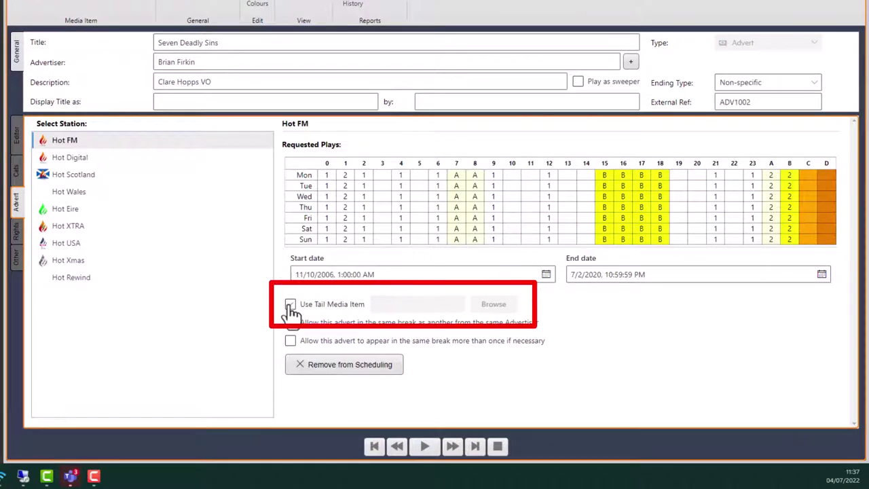
click(291, 306)
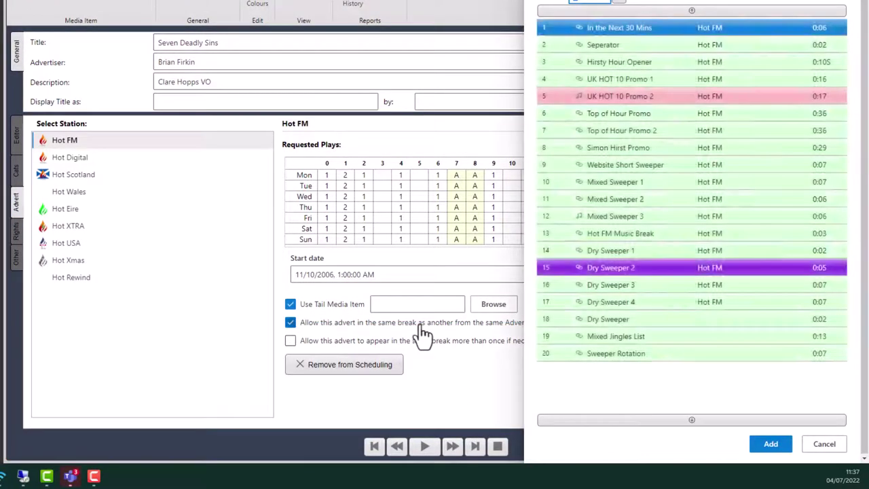
double_click(611, 184)
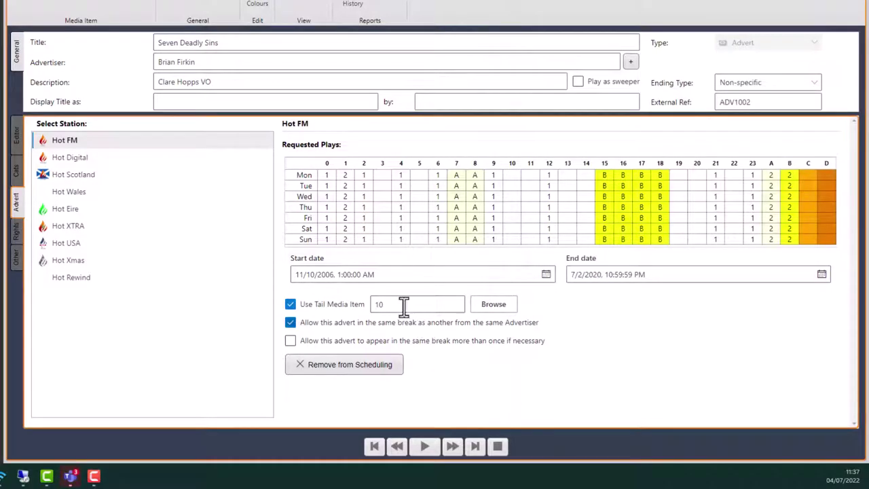
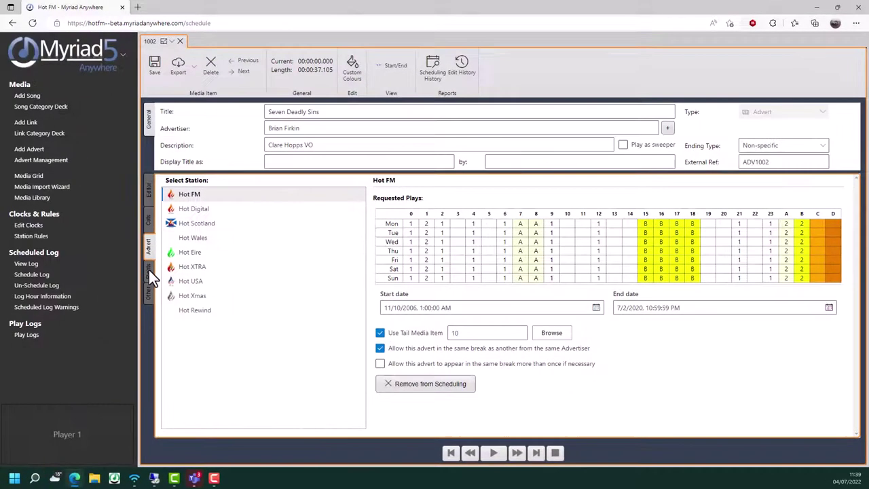
Step: Review the advert's rights fields, other custom fields, audio waveform and category settings, and return to its advert settings
click(149, 275)
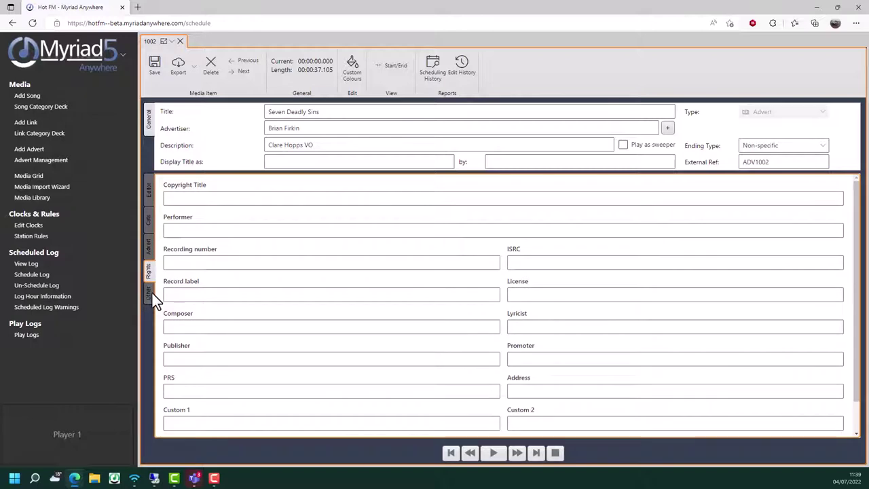
click(149, 294)
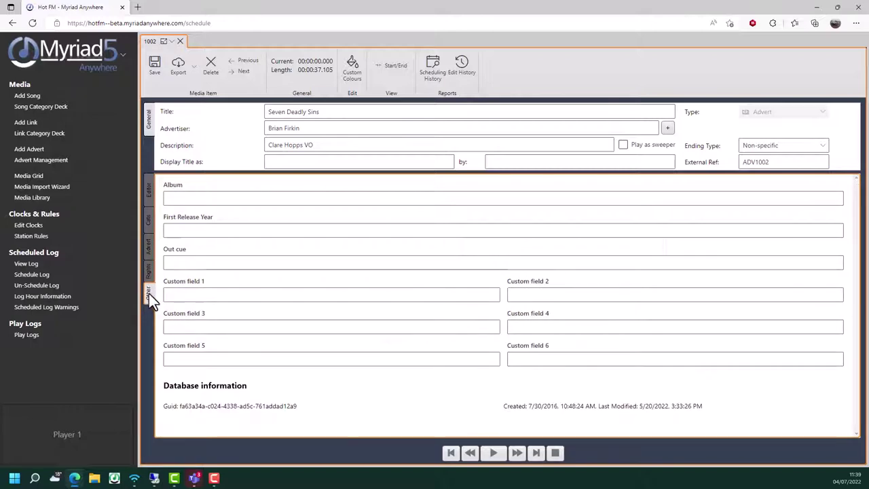
click(150, 189)
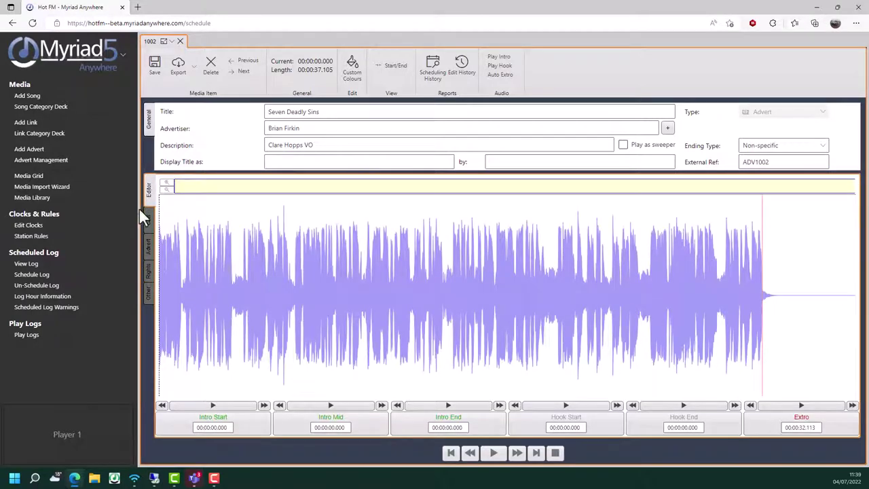
click(150, 219)
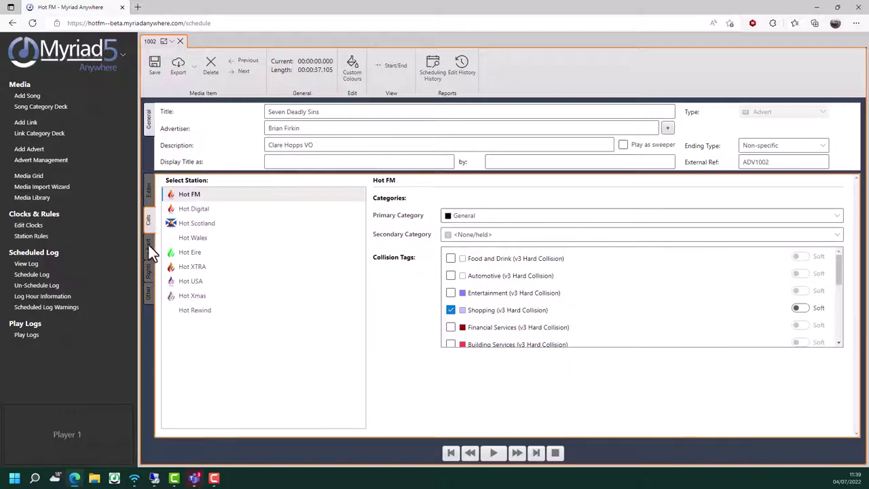
click(148, 243)
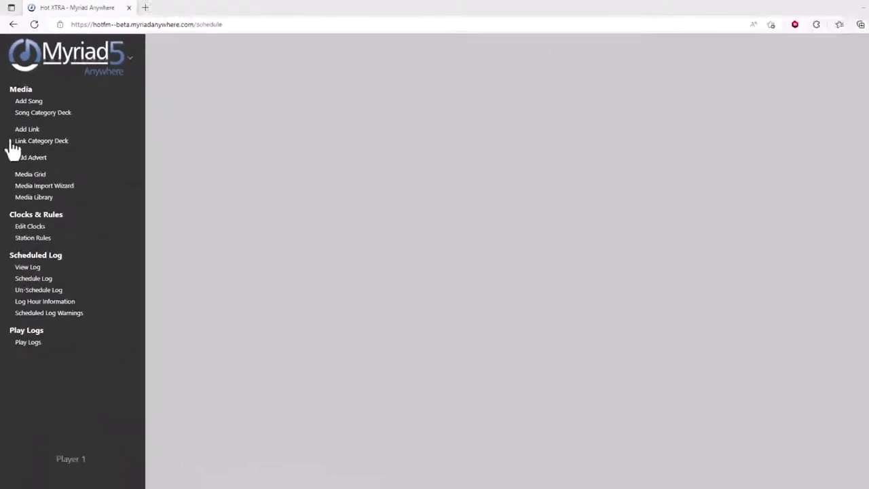
Step: Open the Media Import Wizard and set the import type to Song with the Pop category
click(62, 176)
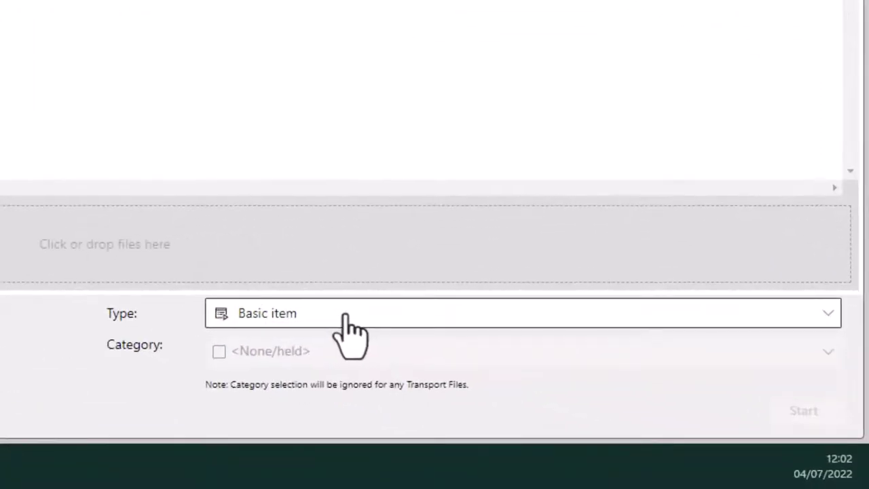
click(343, 316)
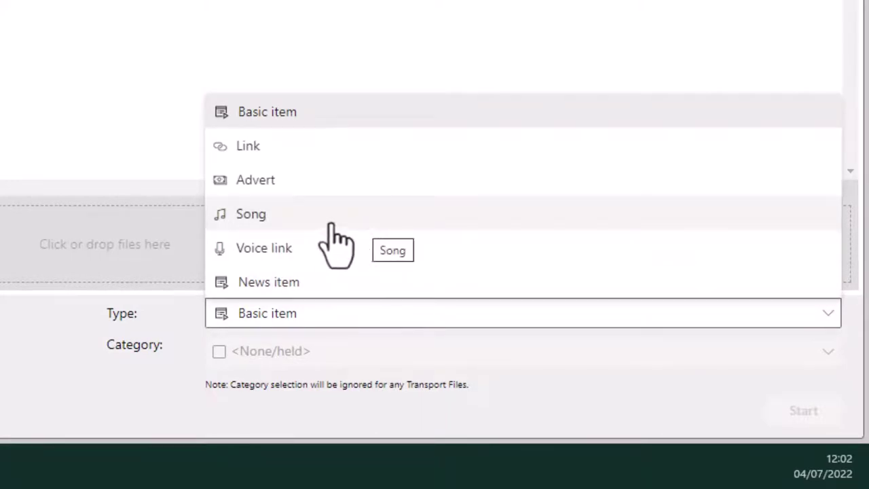
click(297, 232)
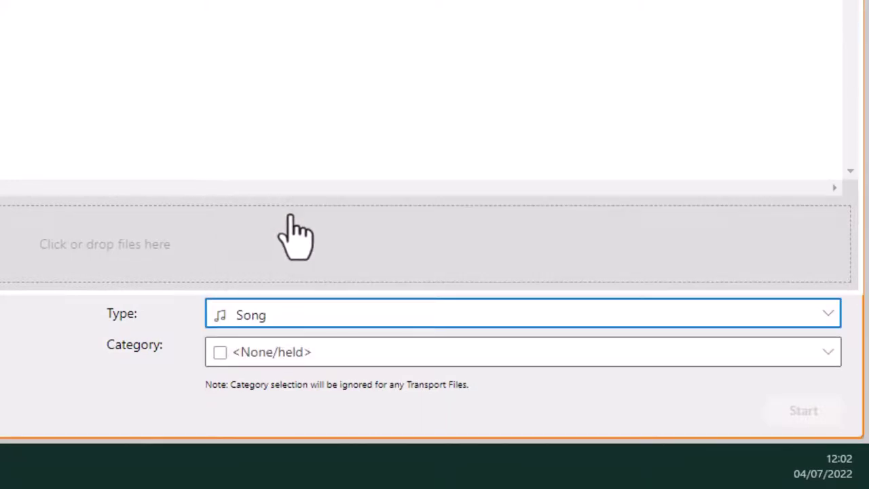
click(432, 355)
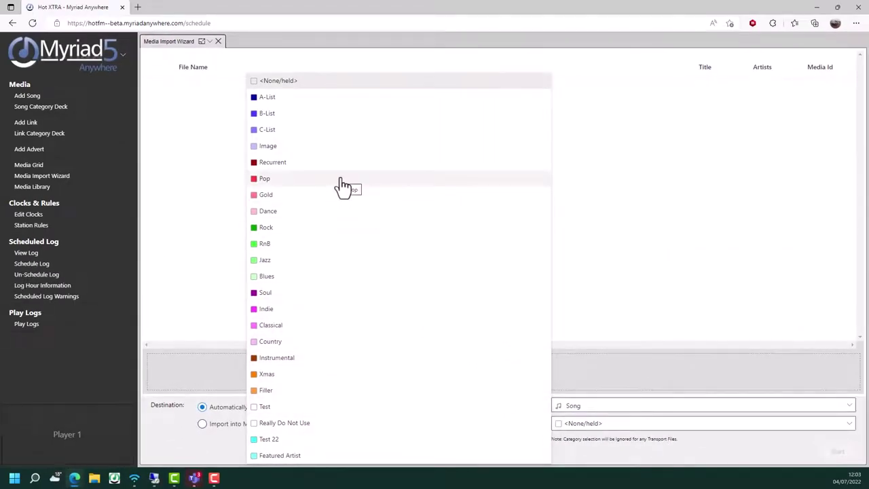
click(274, 181)
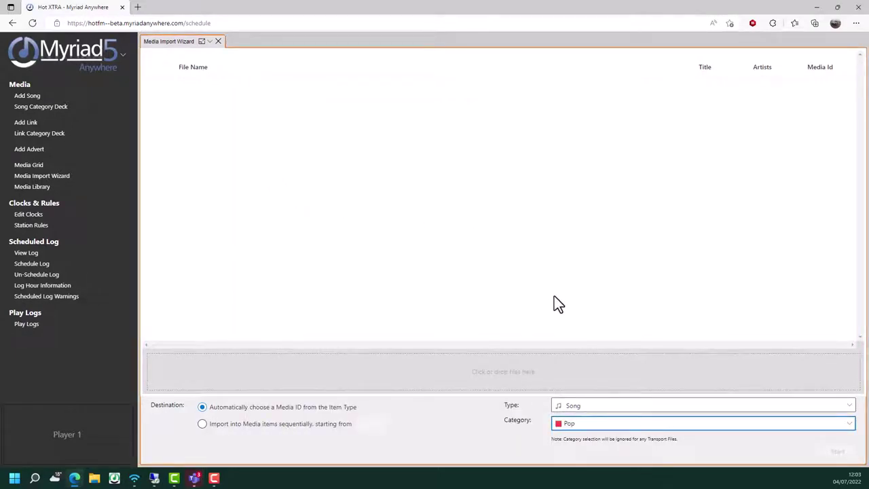
Step: Add the song files 3268 One More Time, 3269 Move Your Feet and 3270 Poor Leno to the import list
click(516, 370)
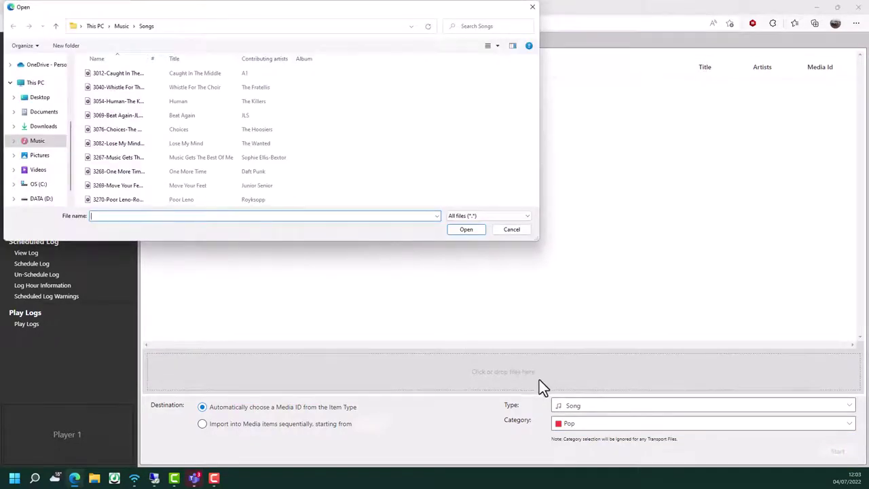
click(126, 145)
click(123, 172)
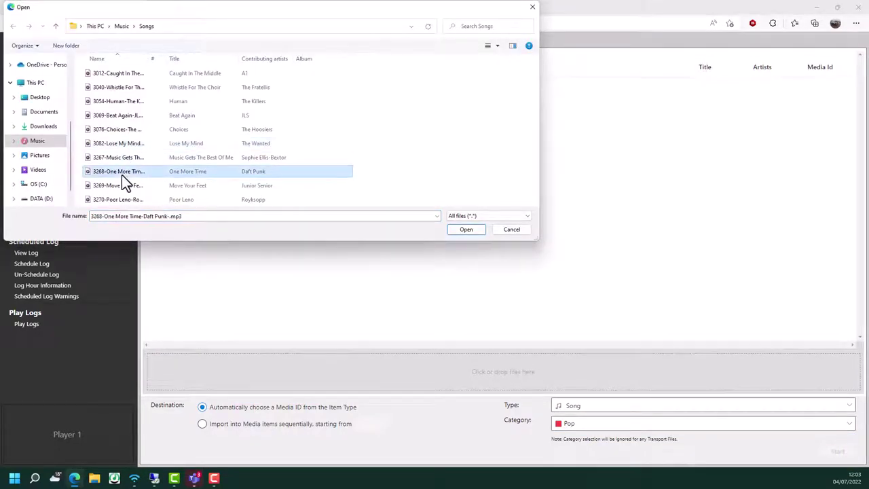
shift+click(124, 198)
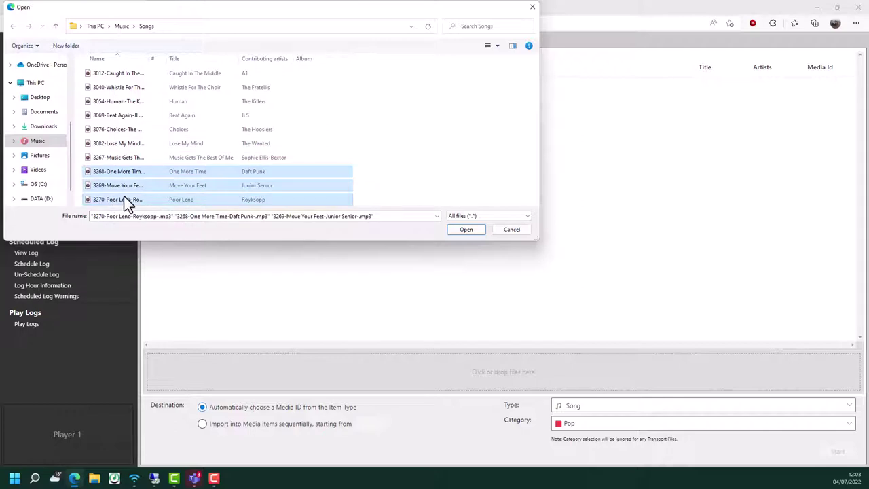
click(468, 230)
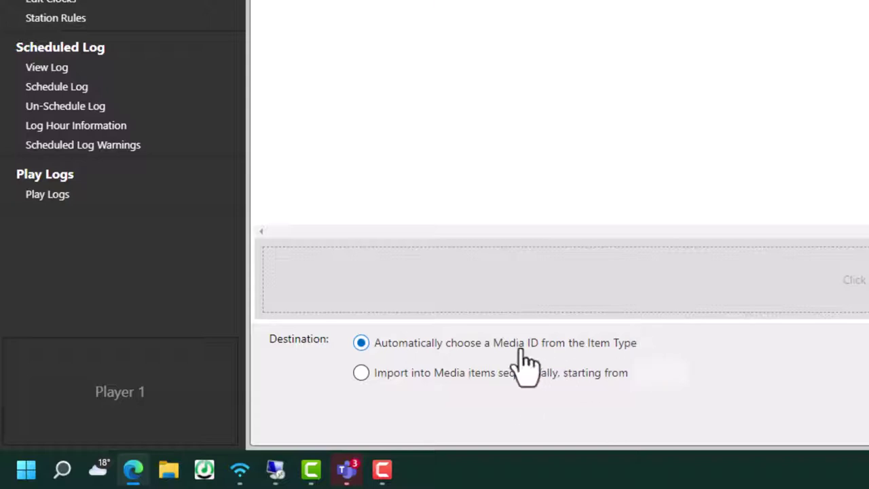
Step: Try setting the import destination to sequential media items starting from 11000
click(361, 374)
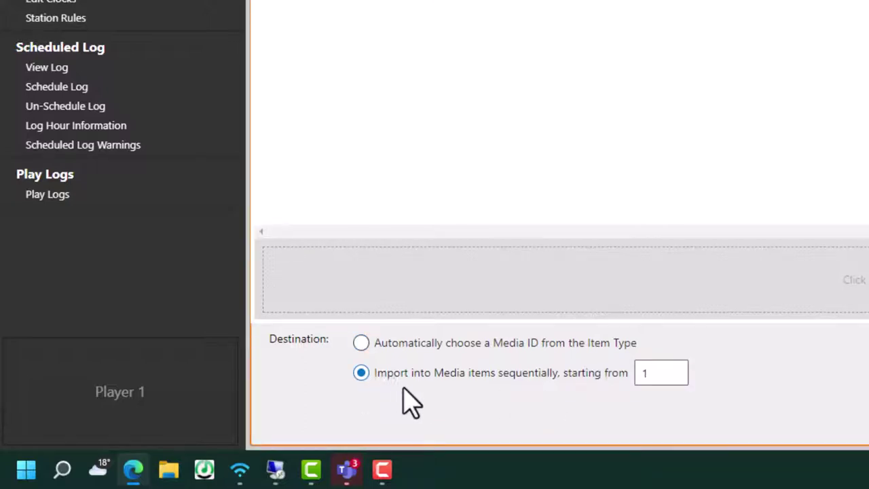
click(666, 373)
key(BackSpace)
text(11000)
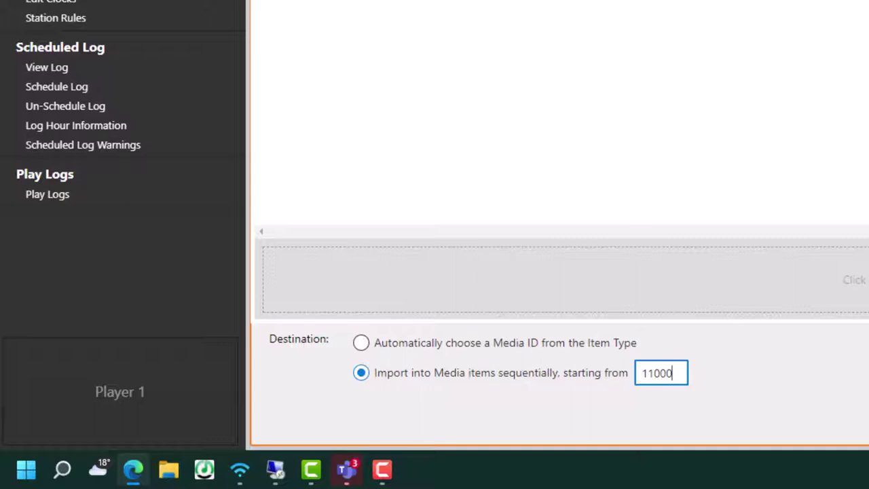
Step: Import the three songs with Media IDs chosen automatically from the item type, and close the wizard
click(401, 344)
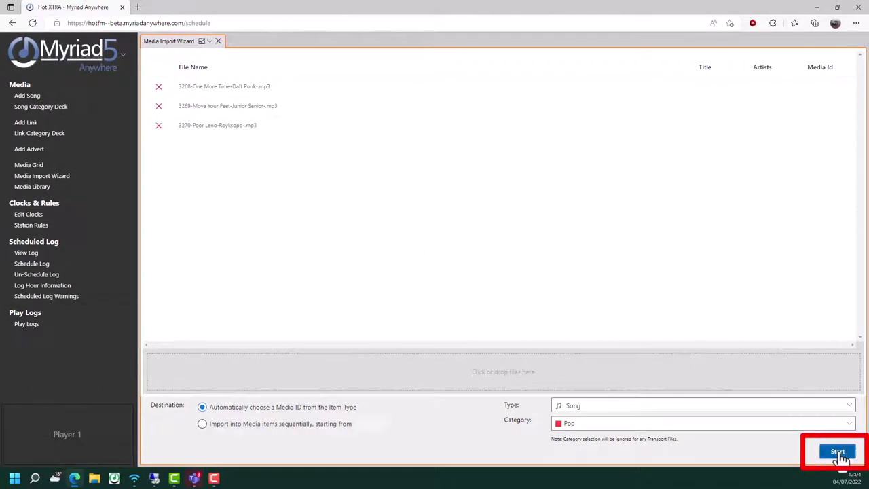
click(839, 453)
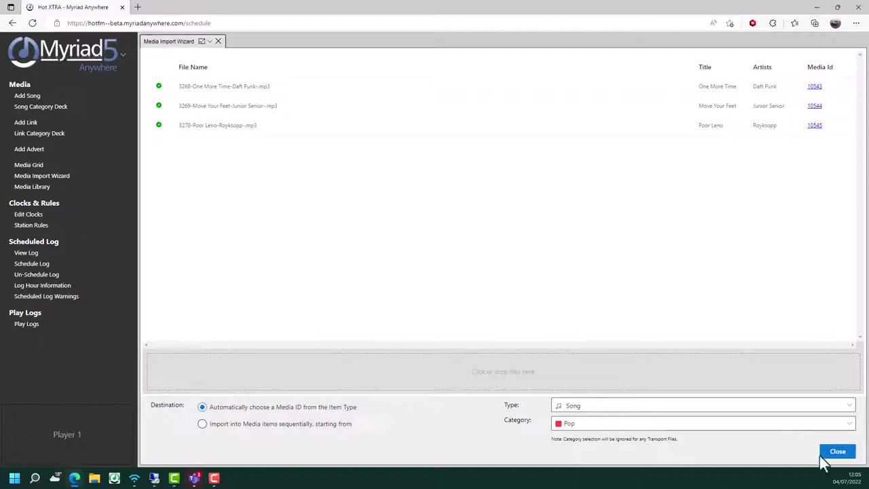
click(844, 457)
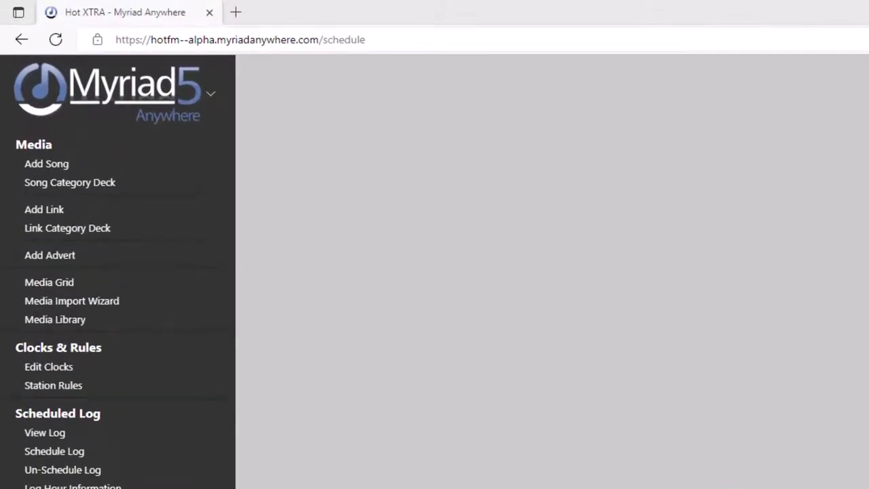
Step: Open the Media Library, look through its item categories and list the songs in the Pop category
click(75, 323)
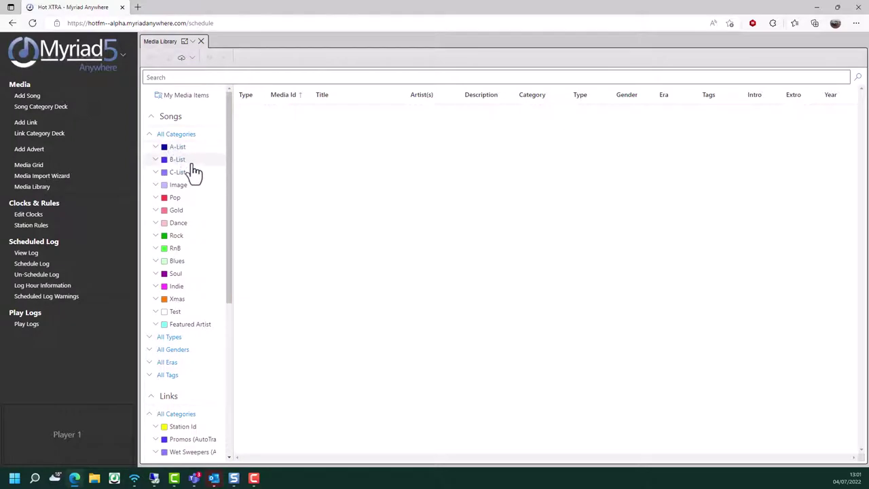
scroll(194, 170, down, 5)
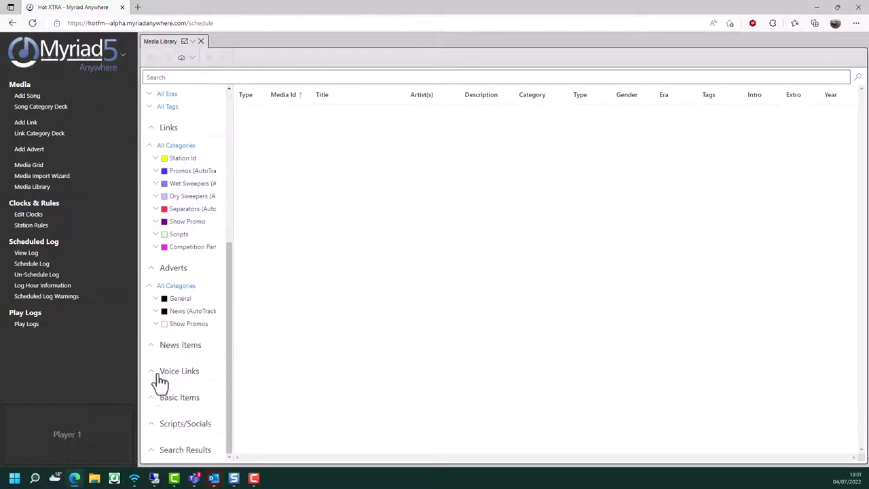
scroll(188, 324, up, 5)
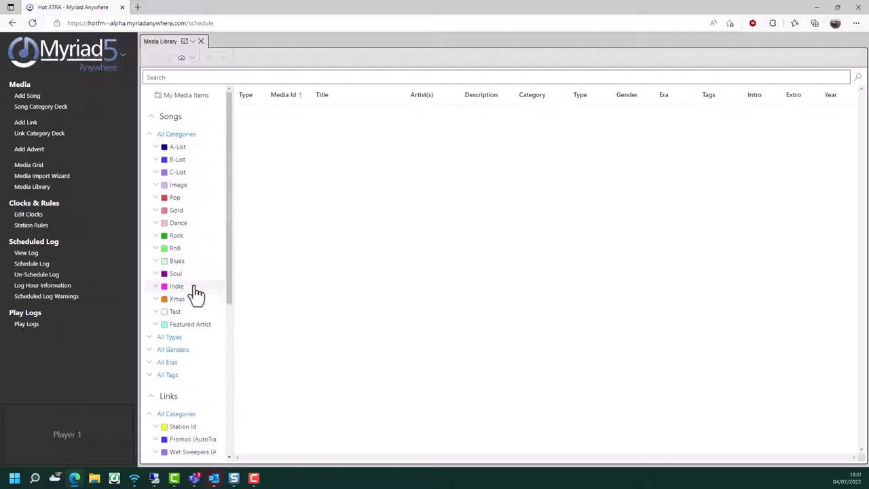
click(175, 198)
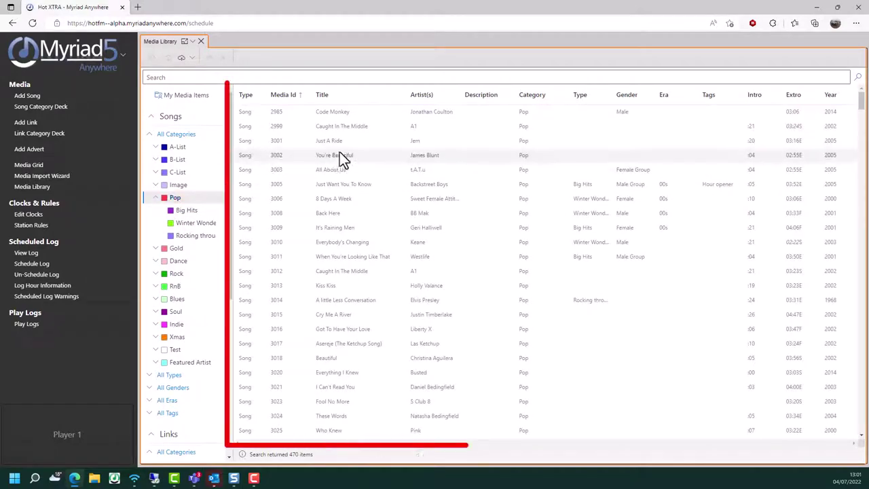
Step: Look over the Pop song list, sort it by artist and list only the songs in the Big Hits subcategory
scroll(366, 162, up, 7)
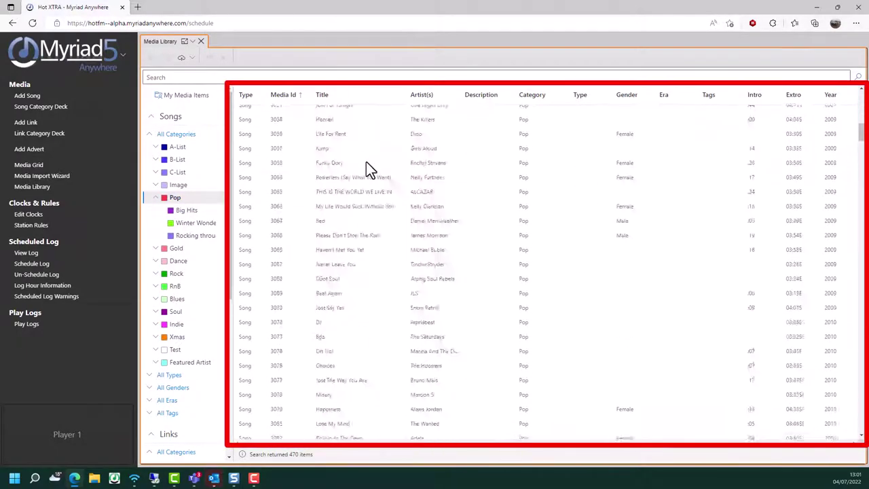
click(424, 94)
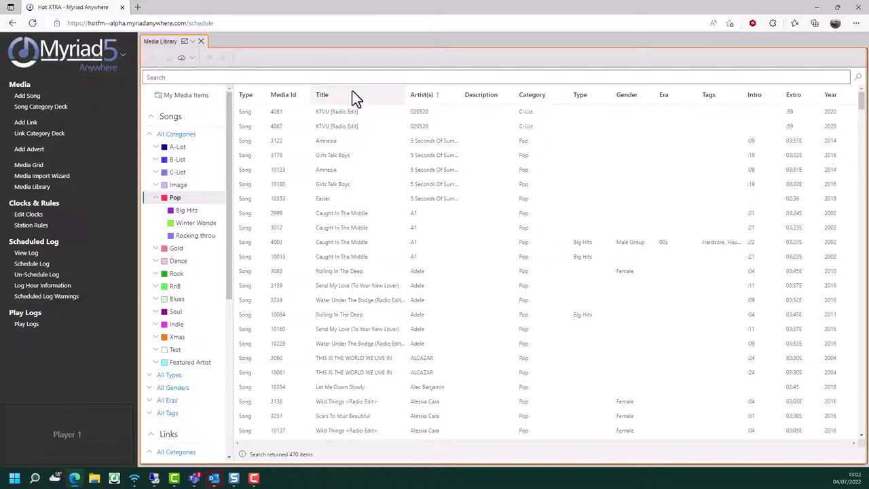
click(184, 212)
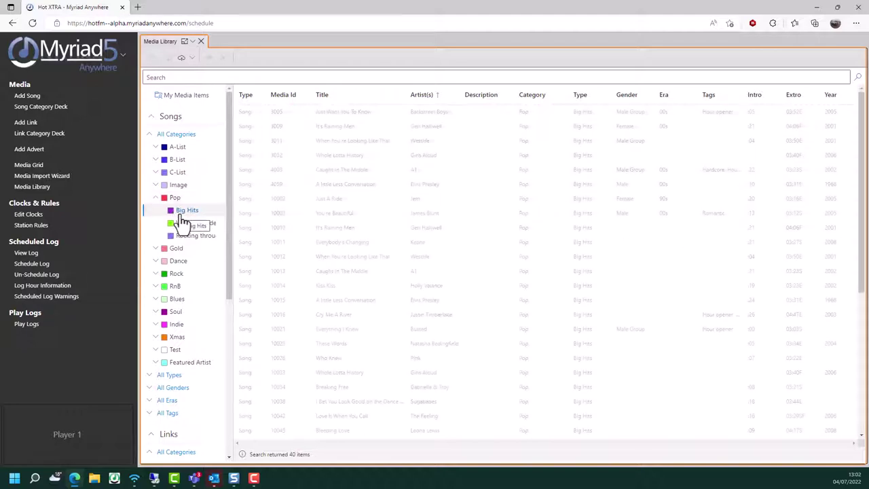
Step: View the options under All Genders, then list the songs under All Tags and look through the tag, link and advert categories
click(151, 388)
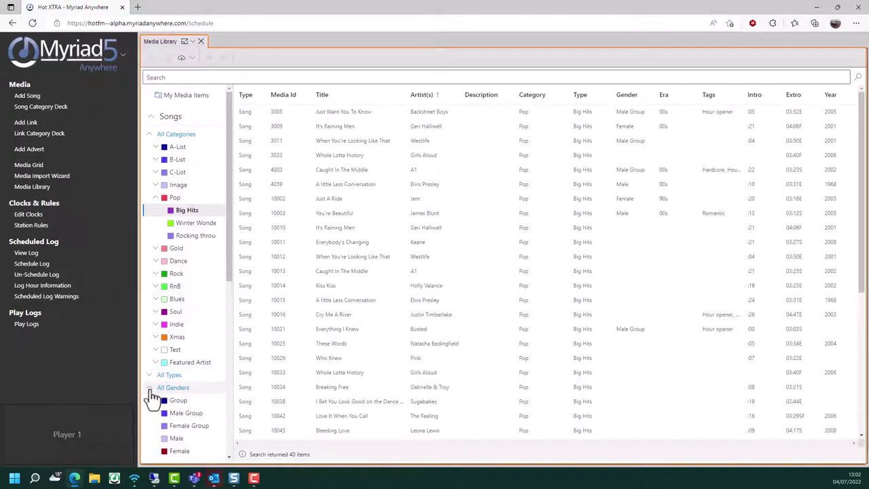
click(150, 389)
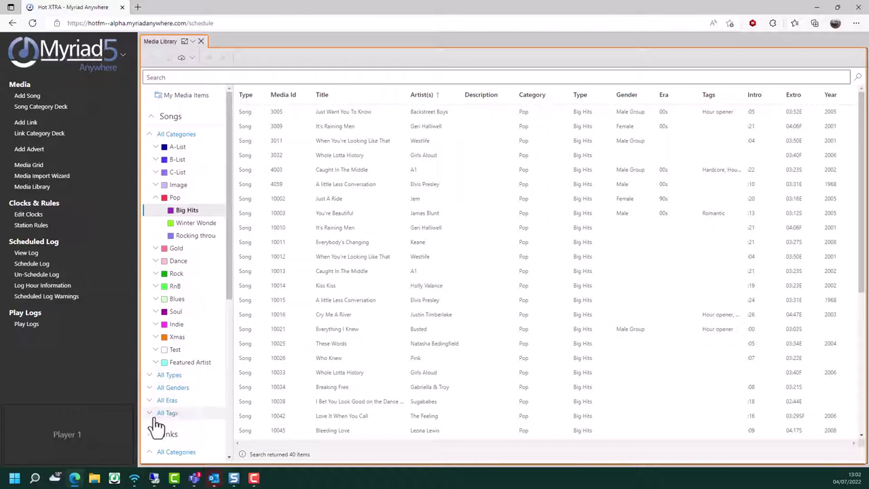
click(174, 414)
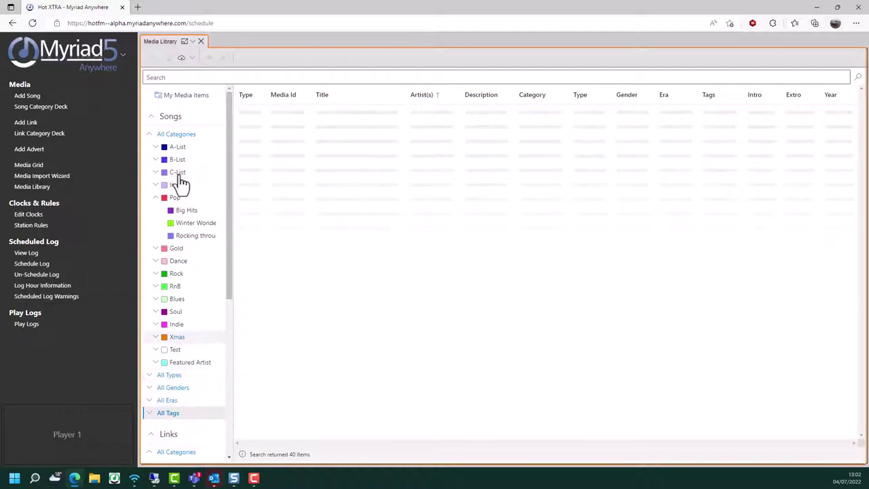
scroll(187, 193, down, 3)
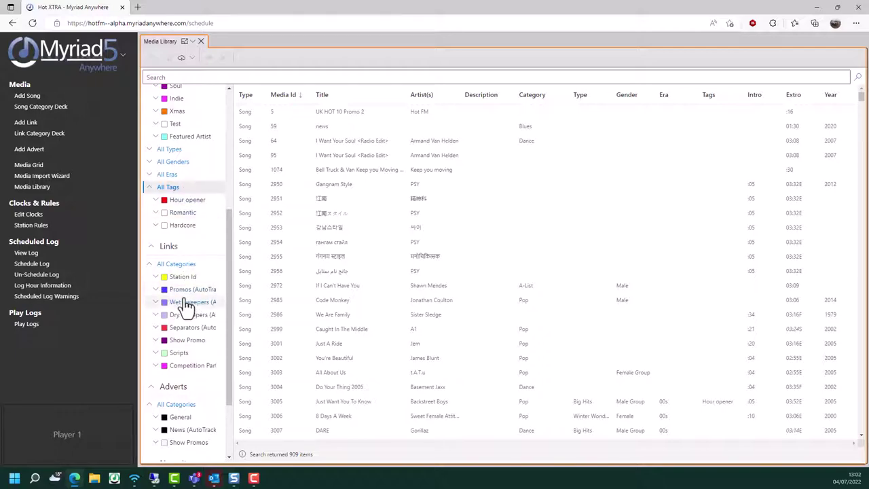
scroll(190, 298, up, 3)
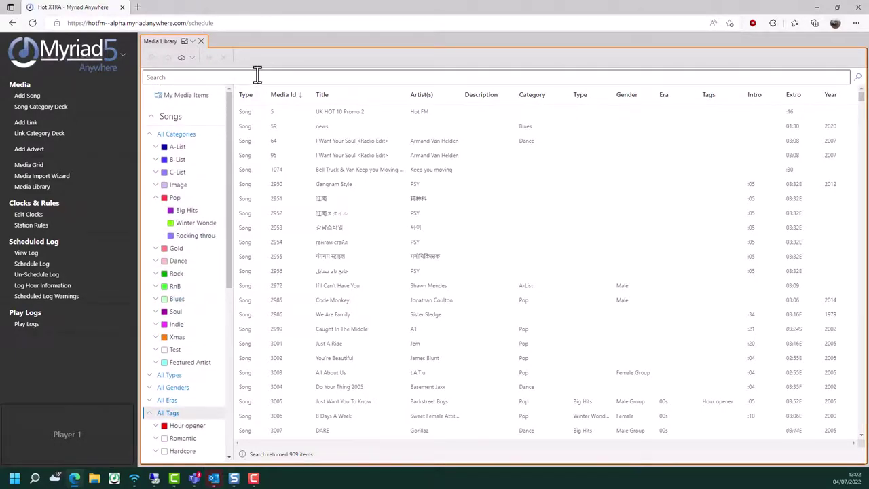
Step: Search the library for kylie, and view the audio editor page of the song Spinning Around before closing the song
click(257, 76)
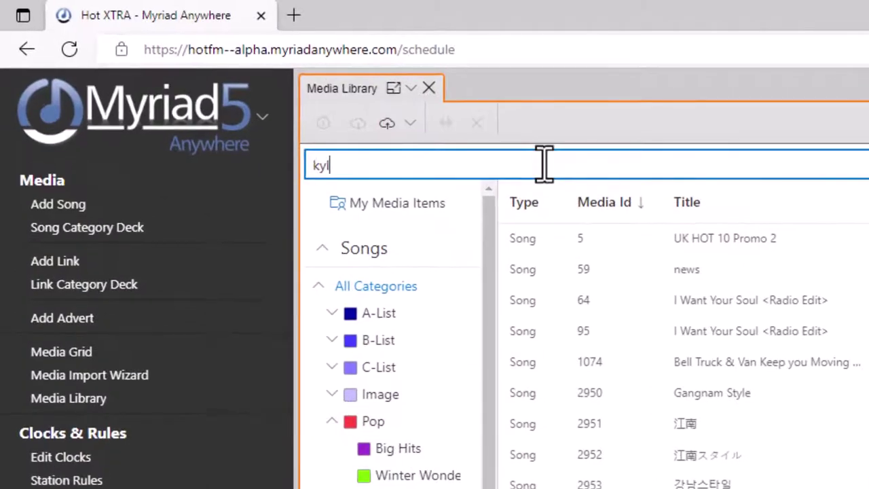
key(Return)
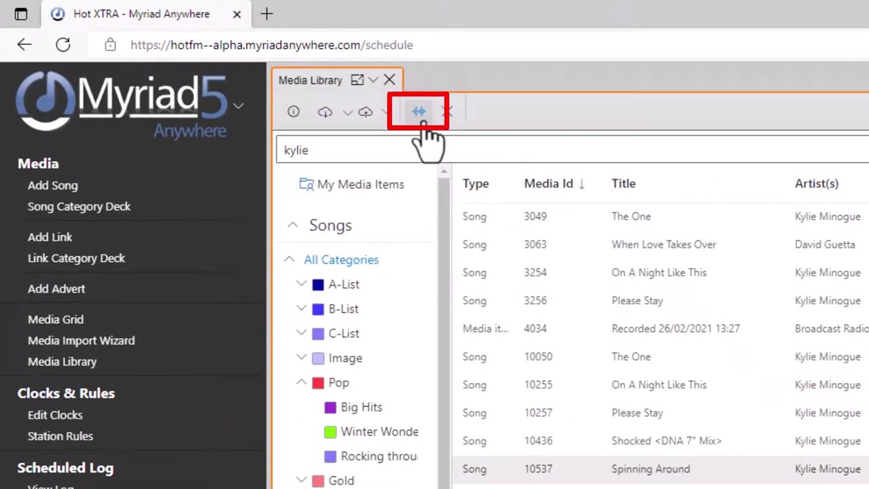
click(421, 120)
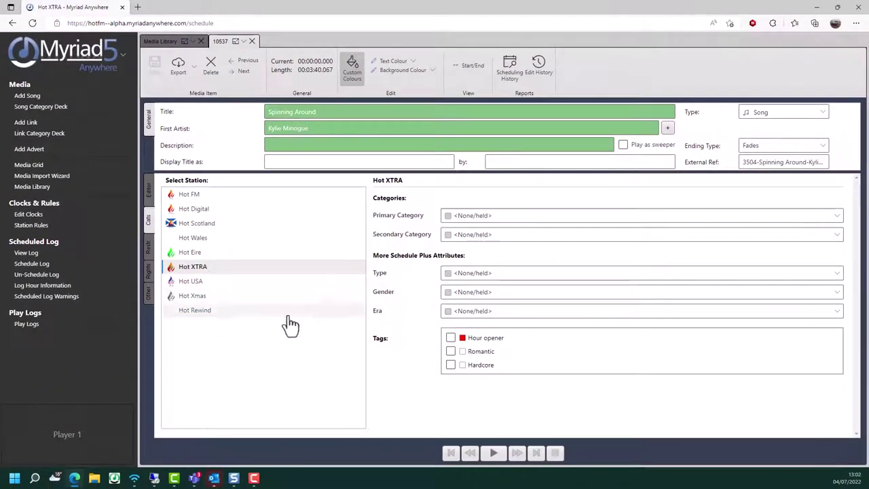
click(148, 190)
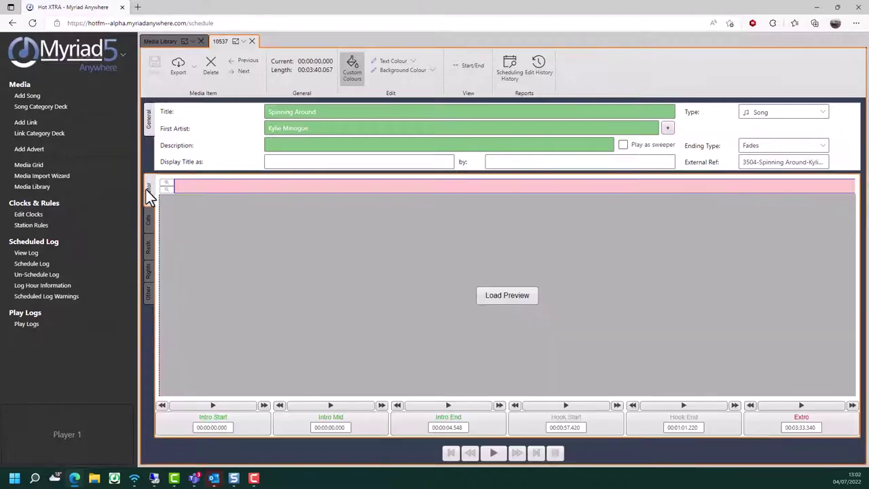
click(251, 41)
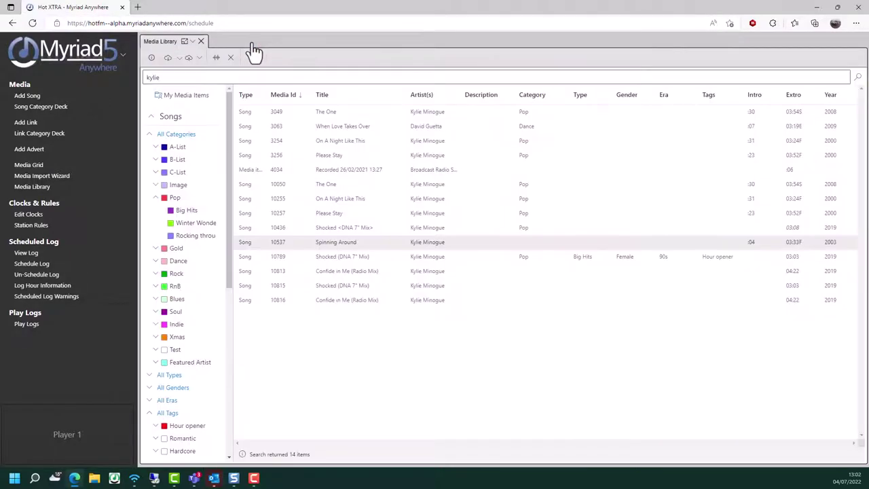
Step: Download the audio of song 3254, On A Night Like This, and dismiss the pending tasks
click(289, 142)
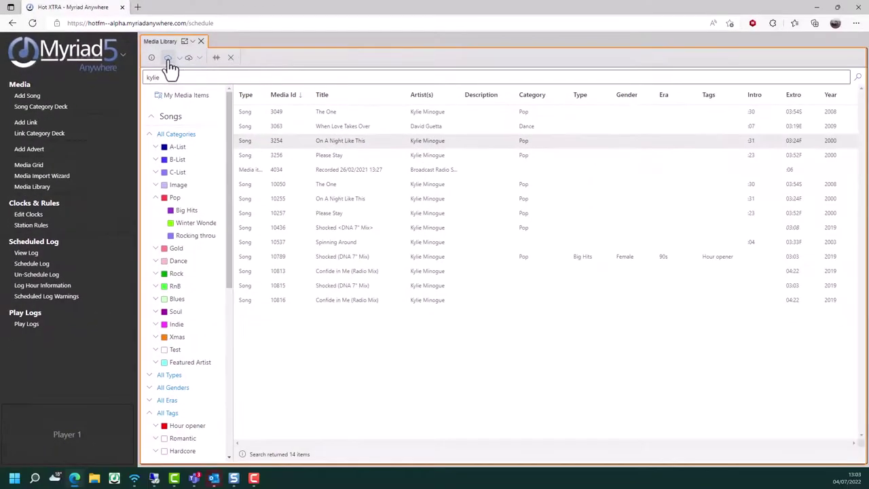
click(168, 58)
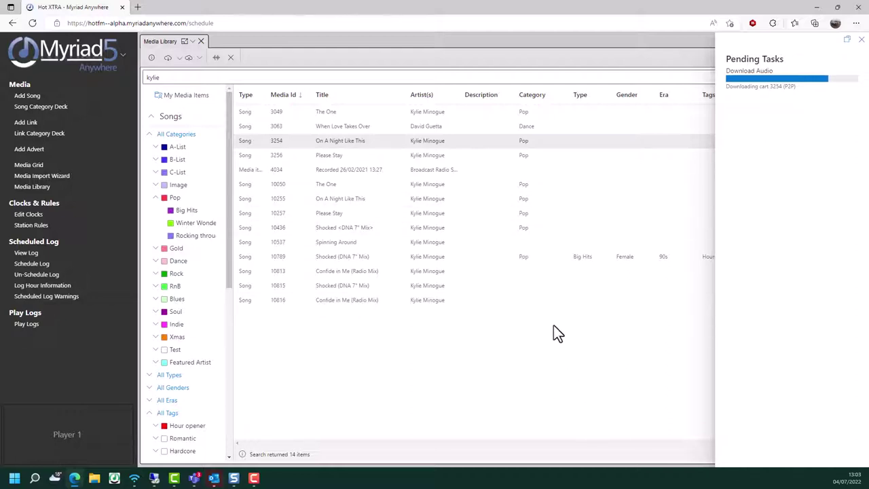
click(306, 336)
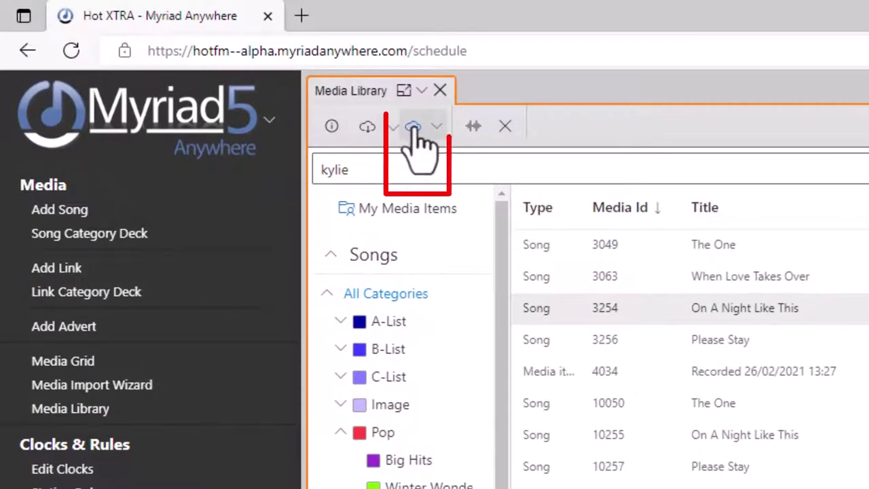
Step: View the library's import choices and the Import a Song form, leaving without importing anything
click(413, 127)
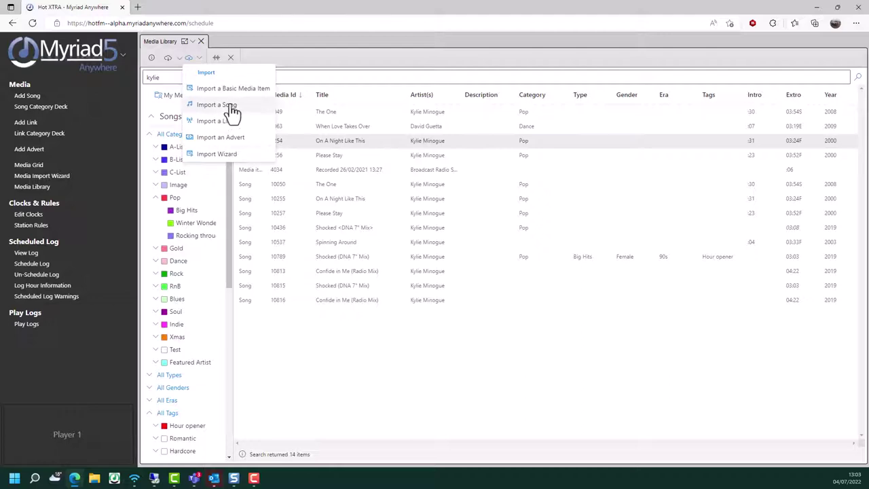
click(230, 111)
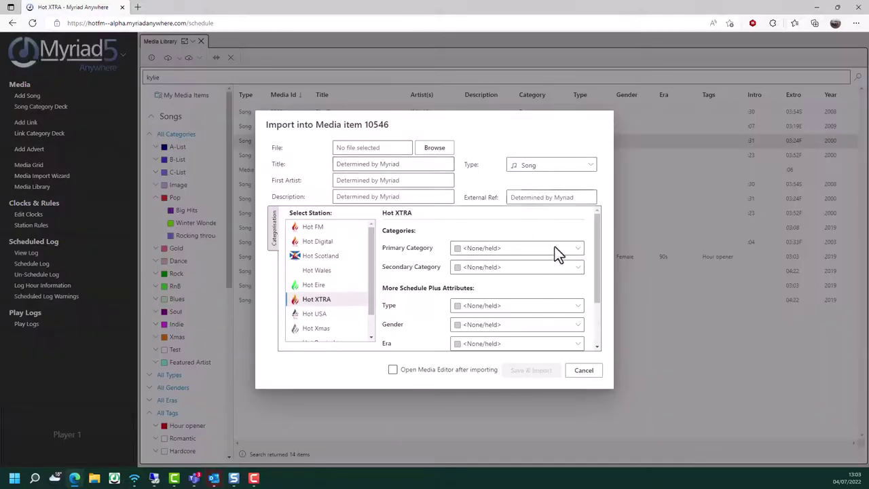
click(585, 372)
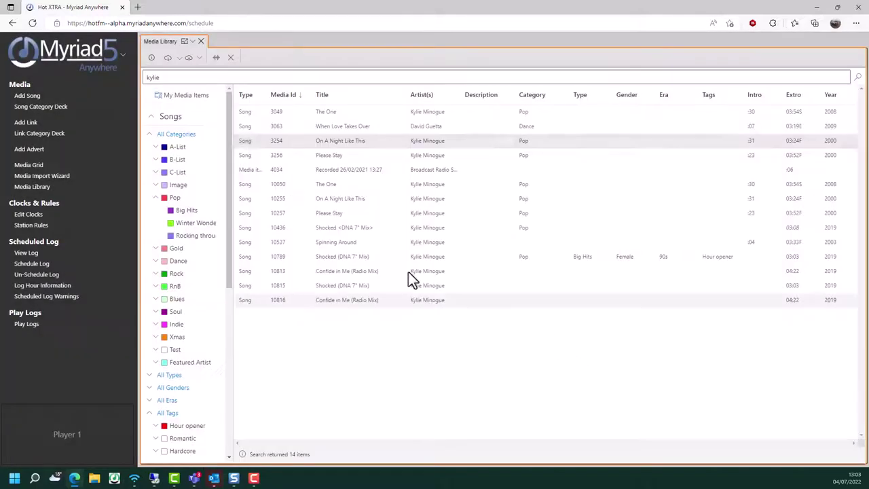
click(192, 59)
click(205, 155)
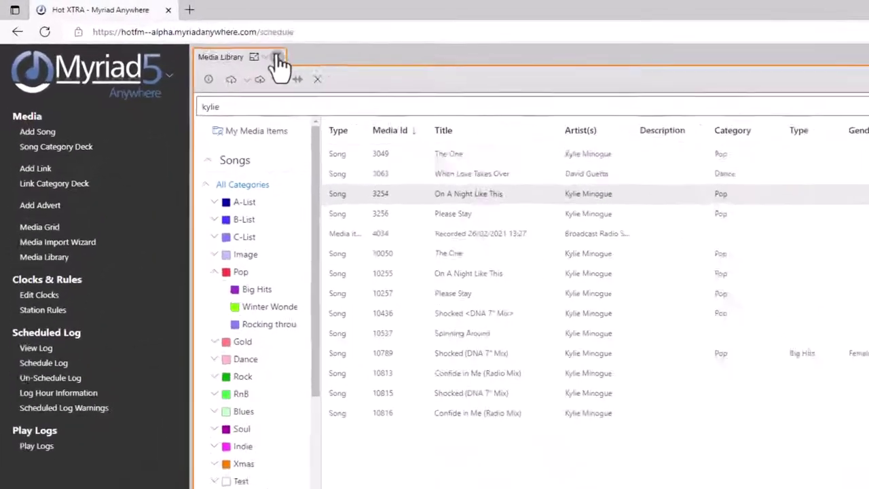
Step: Close the Media Library and open the Media Grid, showing its Songs section, and return to the Links section
click(277, 59)
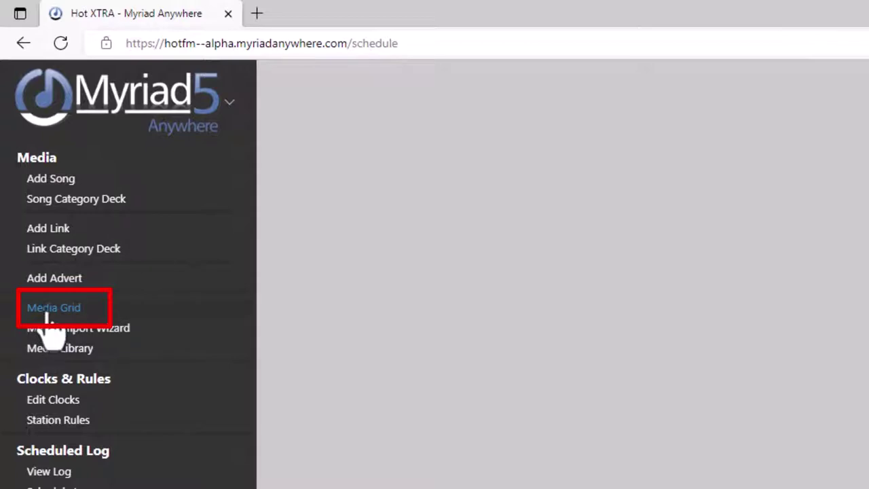
click(48, 307)
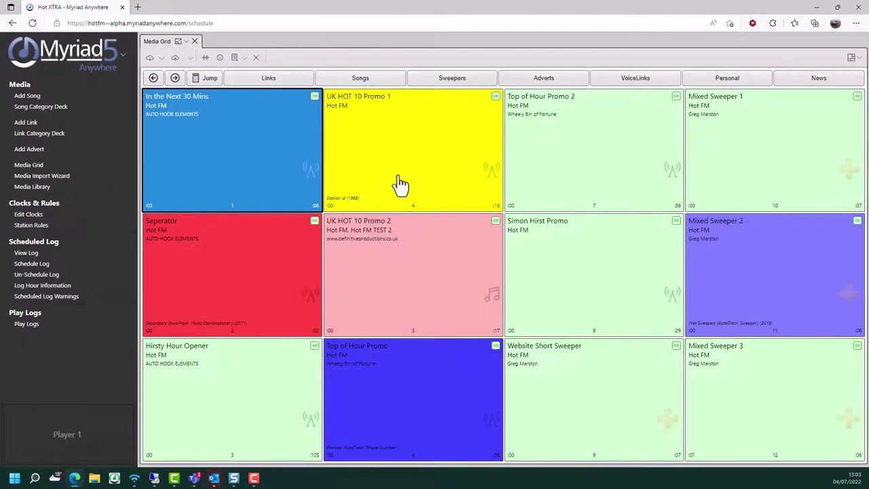
click(346, 79)
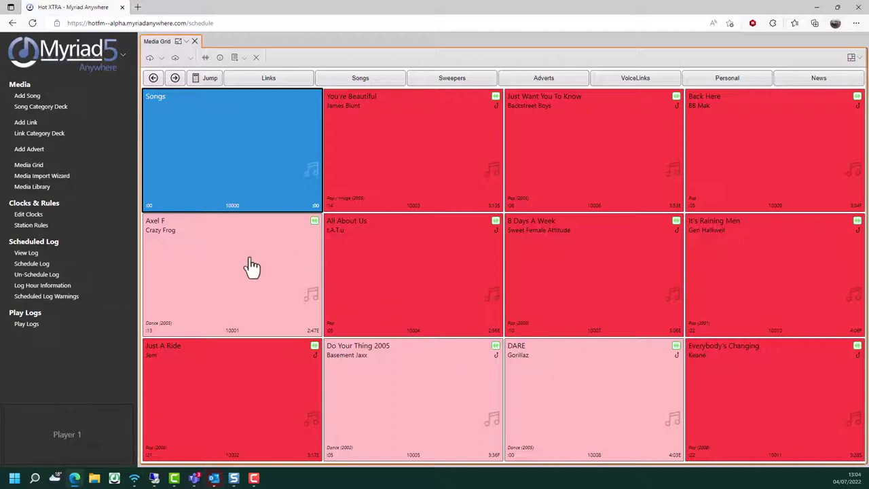
click(372, 261)
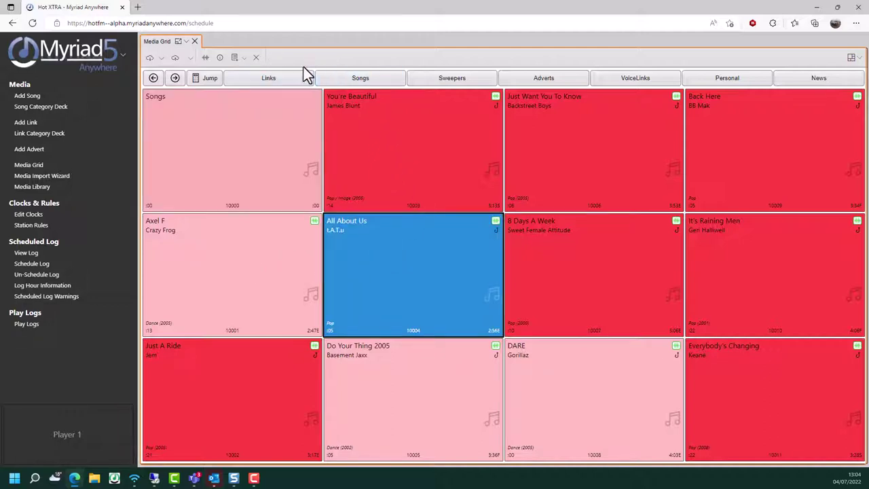
click(281, 80)
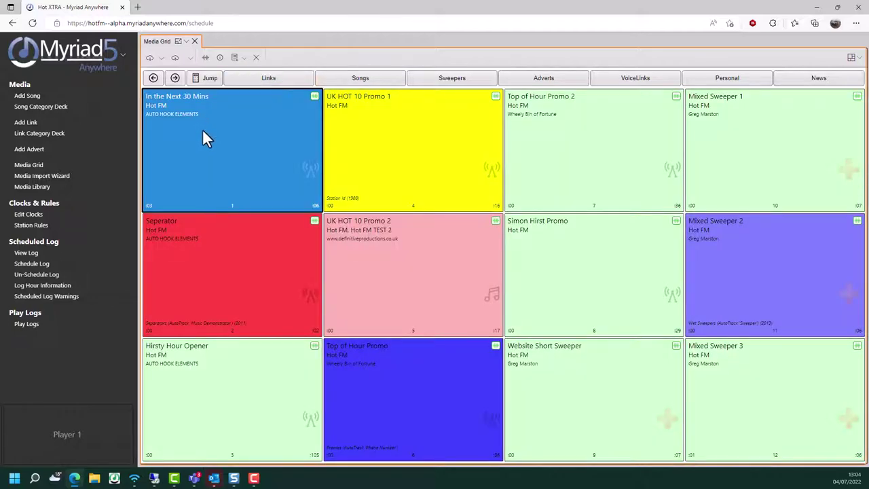
Step: Browse further down the Links section of the grid and select the SPON Sports BED item and the empty slot 22
scroll(207, 140, down, 5)
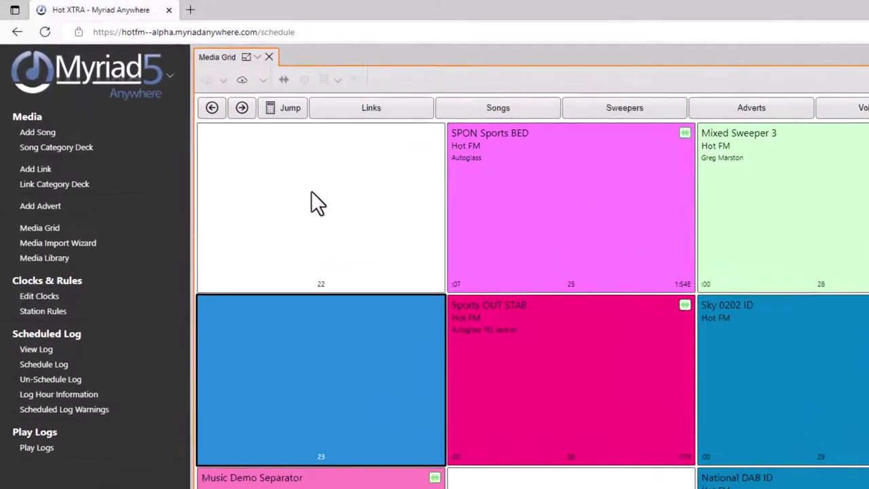
click(361, 200)
click(506, 185)
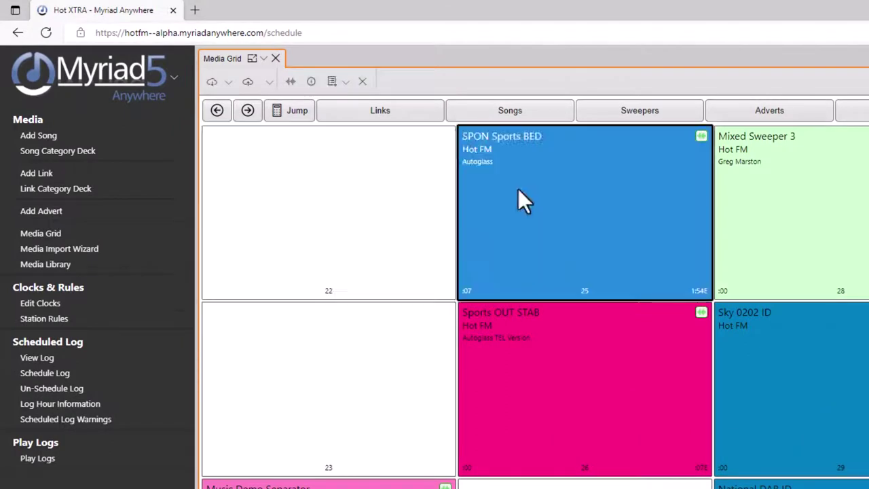
click(309, 170)
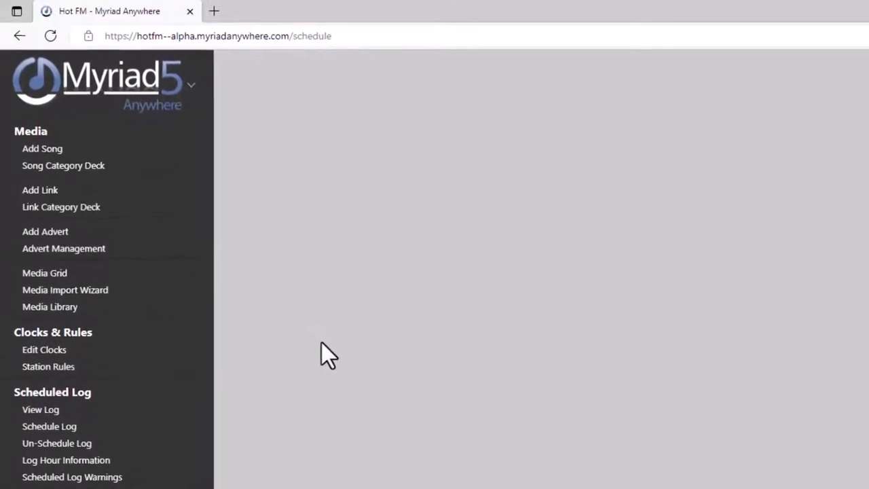
Step: Open Advert Management and search for adverts with the date range Today
click(58, 255)
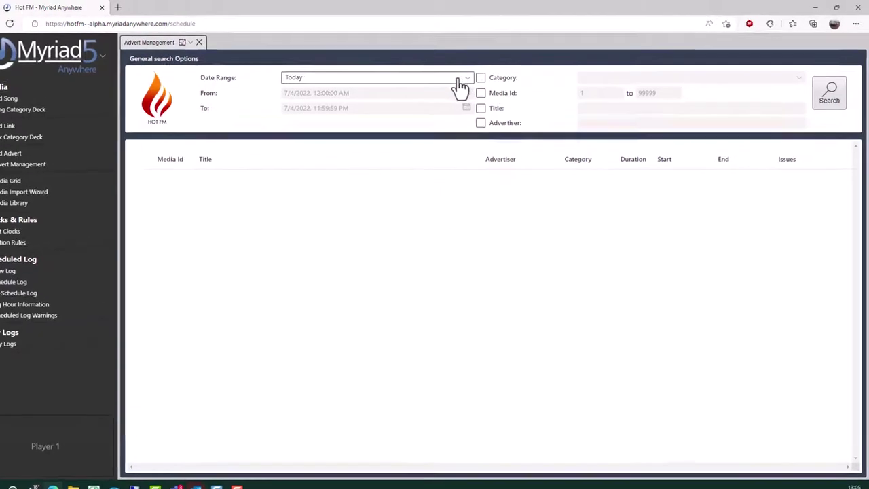
click(460, 85)
click(460, 87)
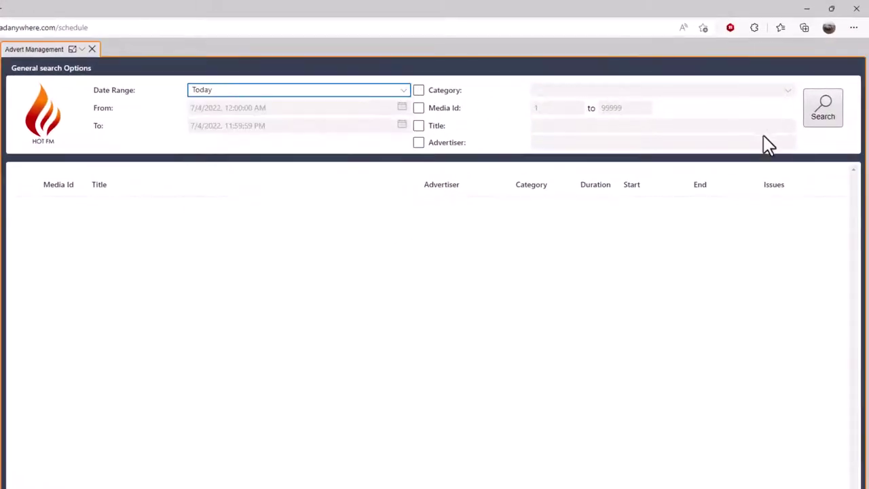
click(817, 106)
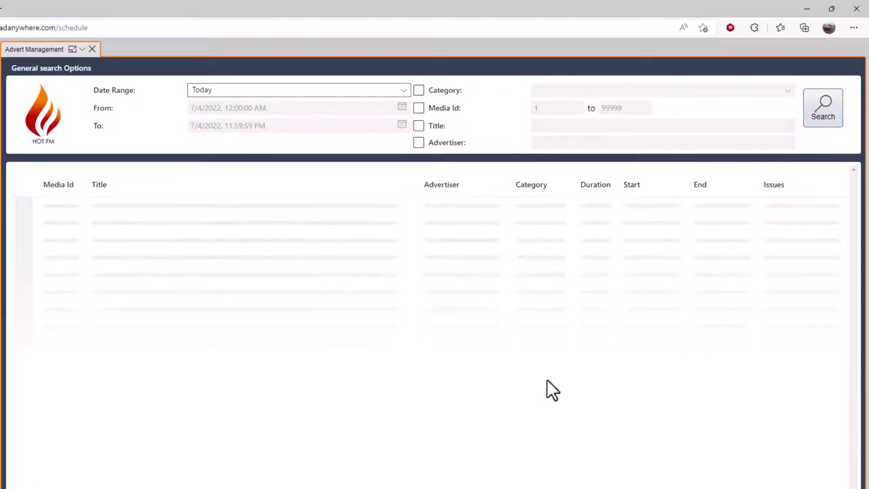
Step: Look through the listed adverts and the available date range options, keeping Today as the range
scroll(333, 364, down, 3)
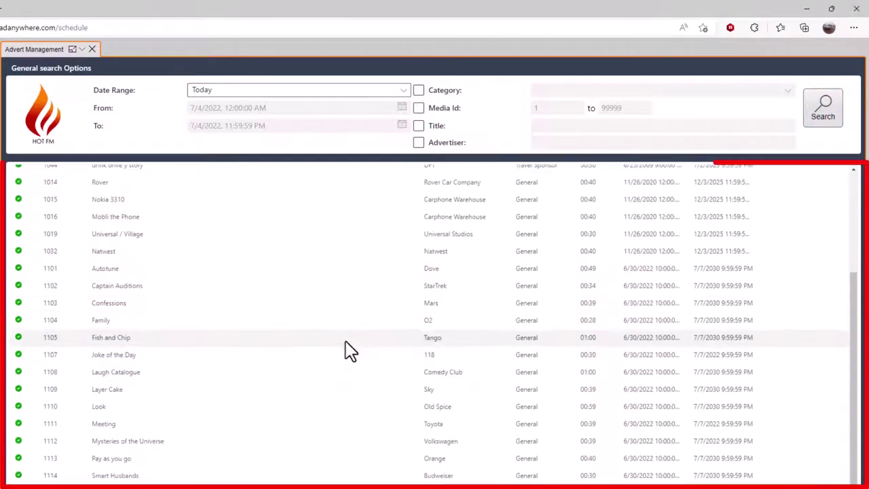
scroll(349, 355, up, 3)
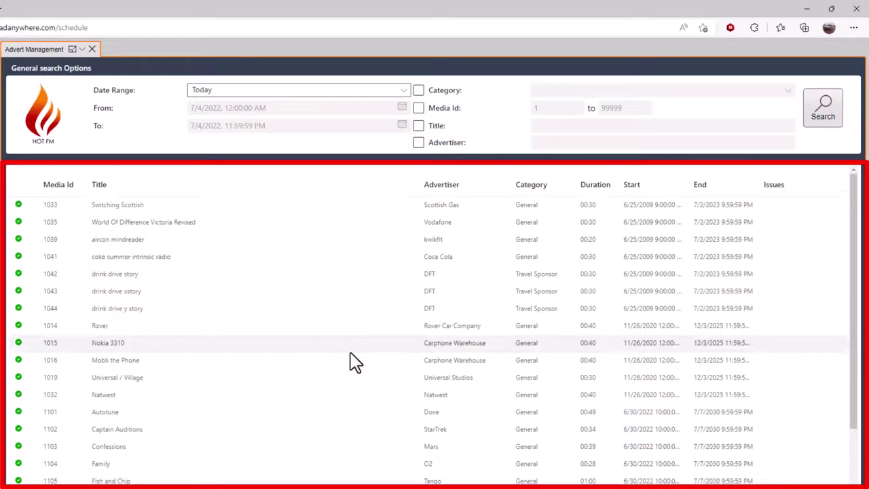
click(401, 93)
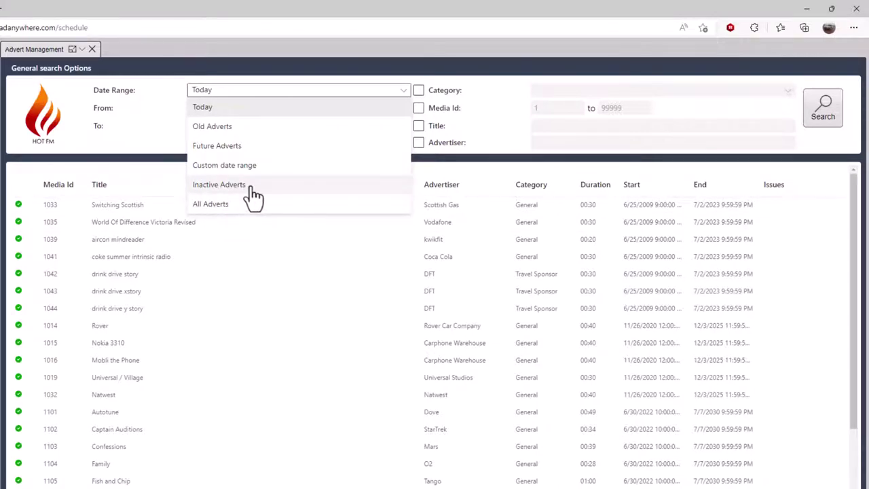
click(221, 296)
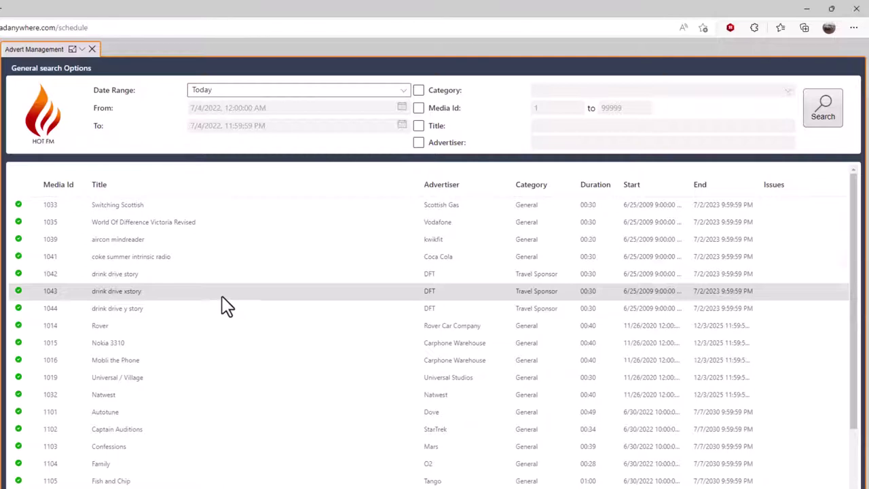
Step: Open the aircon mindreader advert's details from the advert list and close them again
click(129, 239)
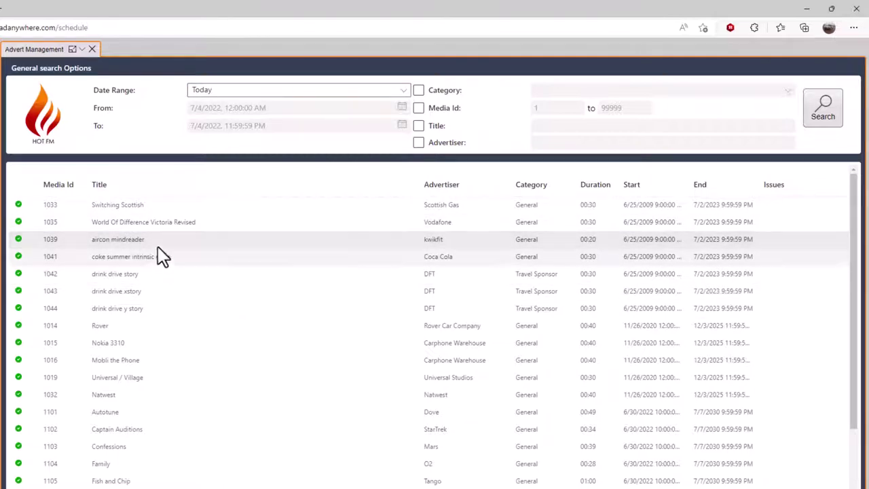
double_click(153, 245)
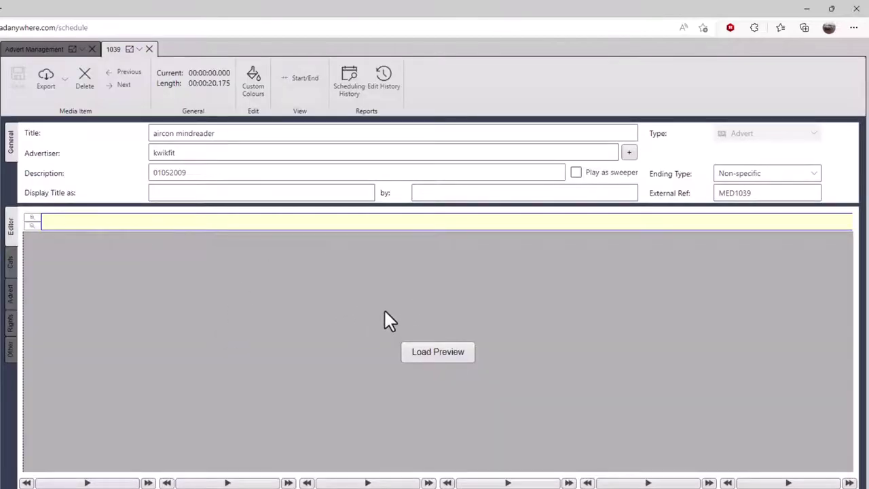
click(149, 50)
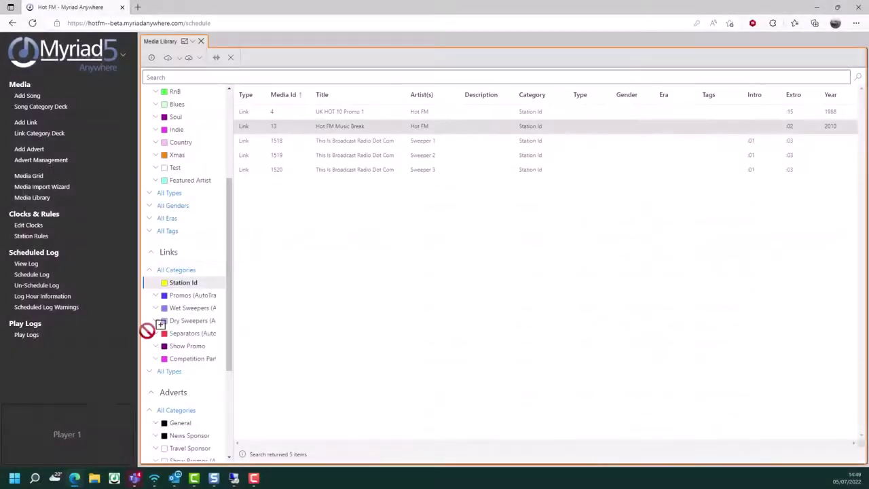
Step: Load the link Hot FM Music Break, the advert World Of Difference Victoria Revised and the grid item UK HOT 10 Promo 1 into Player 1
drag(147, 331, 71, 436)
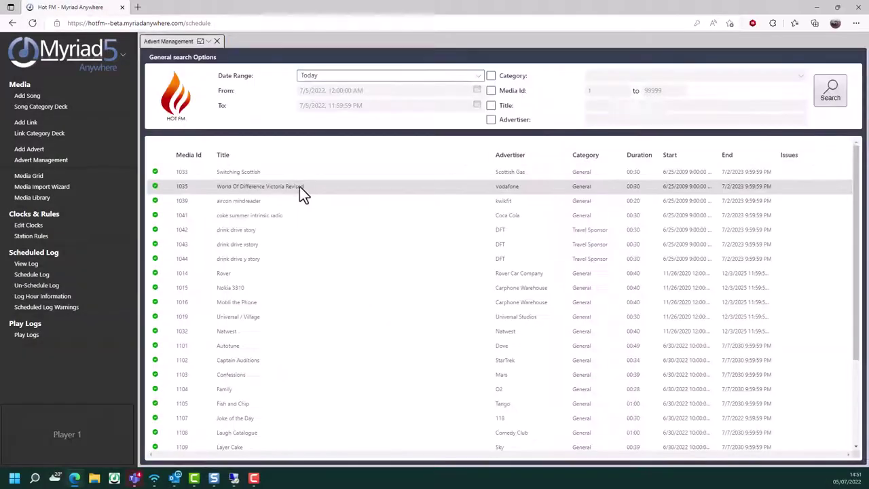
drag(299, 186, 69, 440)
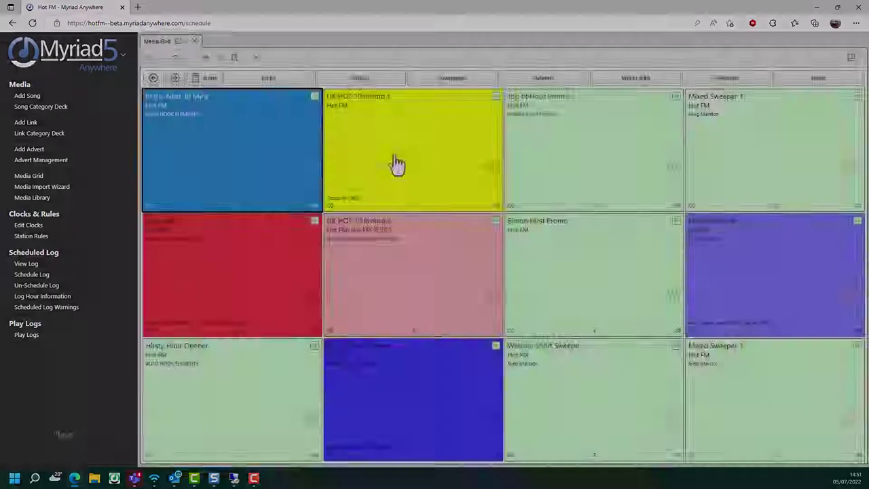
drag(397, 164, 65, 434)
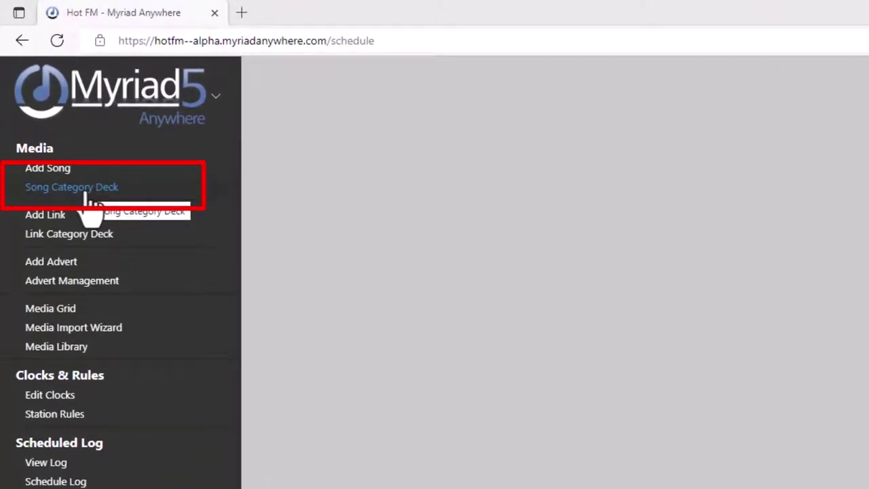
Step: Open the Song Category Deck for the Rock category and show its songs in deck order
click(85, 190)
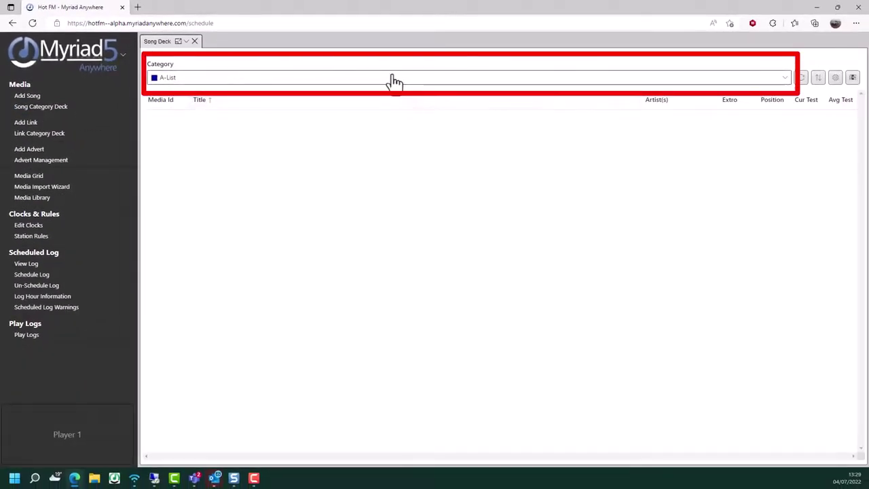
click(392, 82)
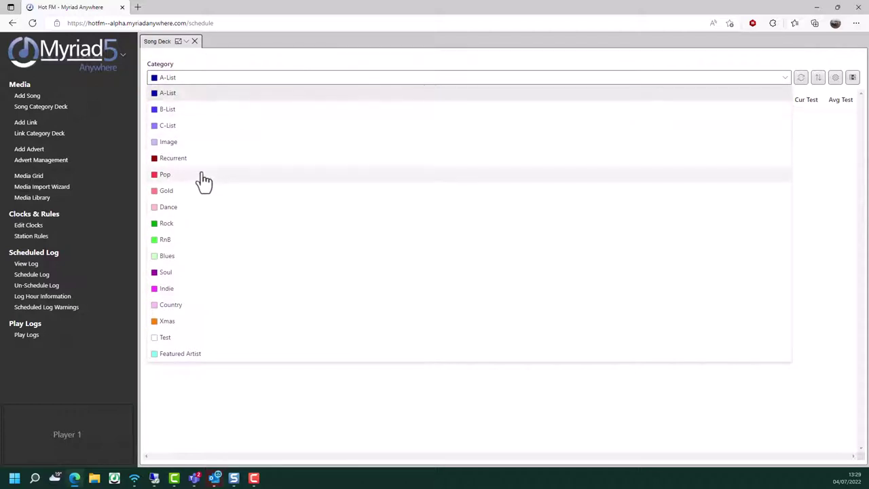
click(169, 224)
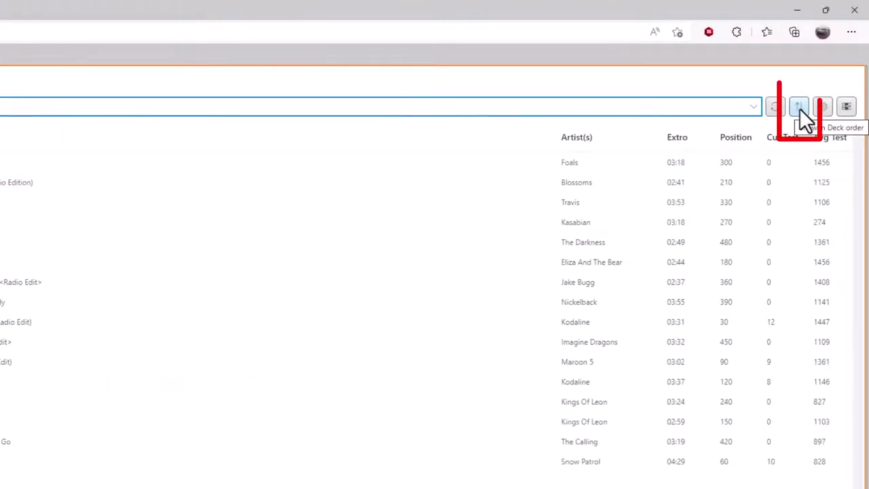
click(799, 106)
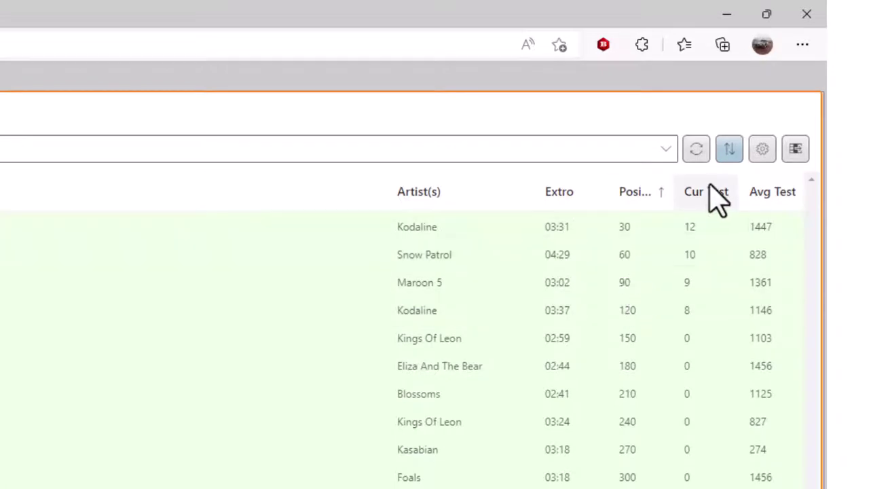
Step: Shuffle the contents of the Rock deck and confirm the shuffle
click(764, 159)
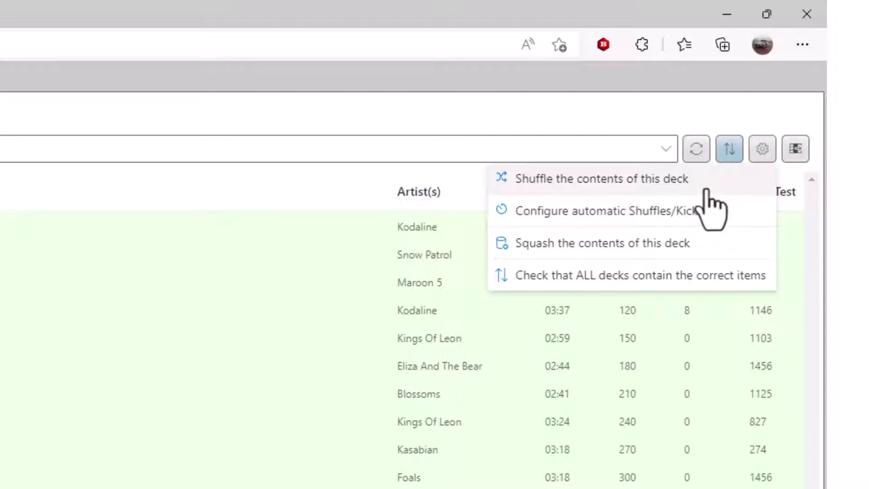
click(706, 182)
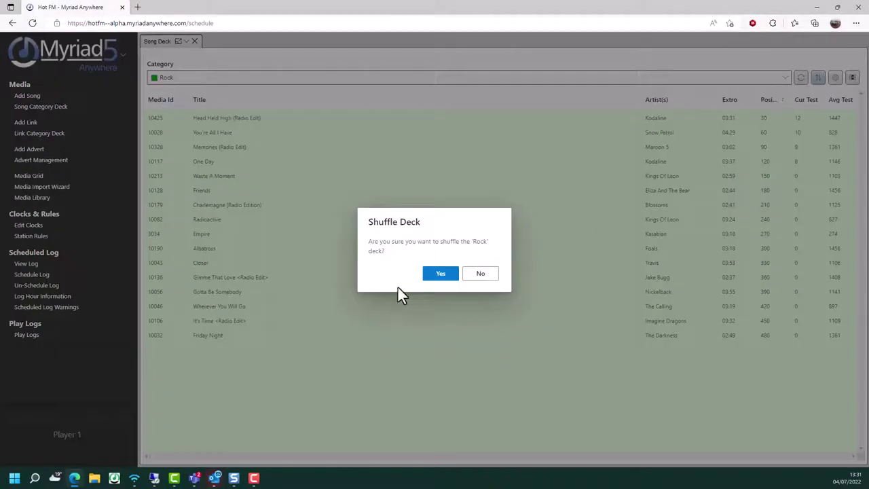
click(438, 275)
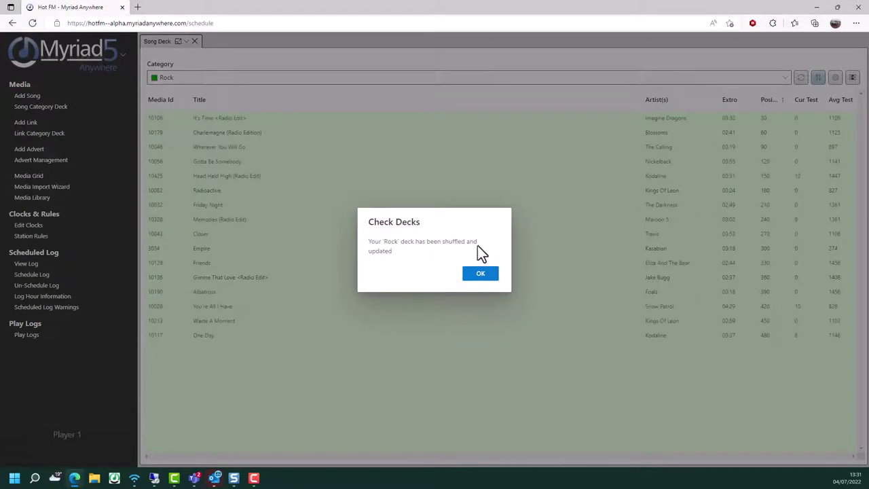
click(474, 275)
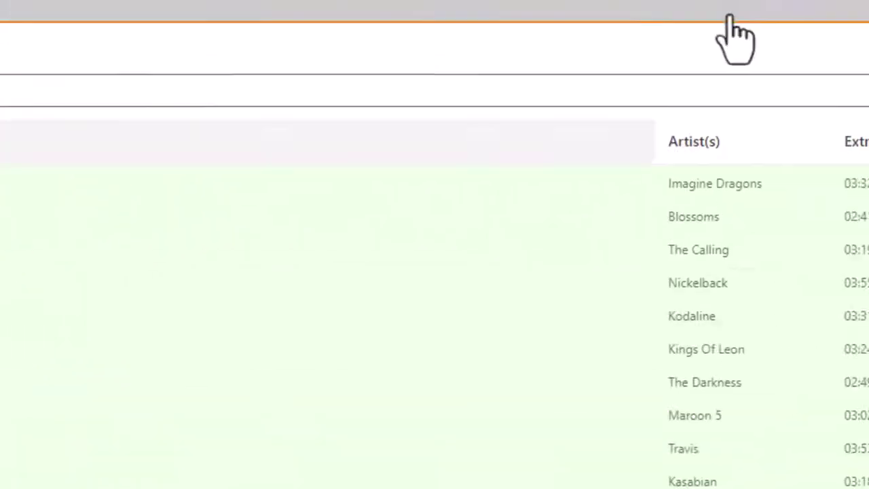
Step: Review the Rock deck's automatic Shuffles and Kicks schedules, accept them as they are and dismiss the deck options
click(792, 178)
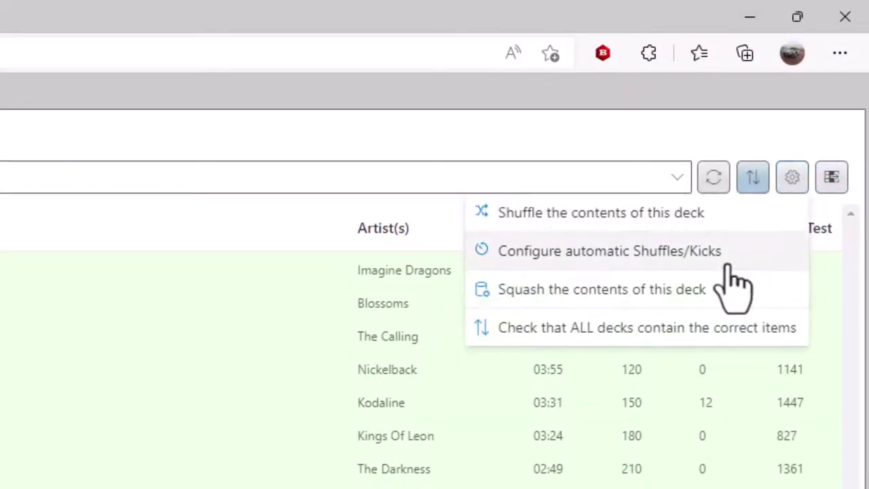
click(631, 268)
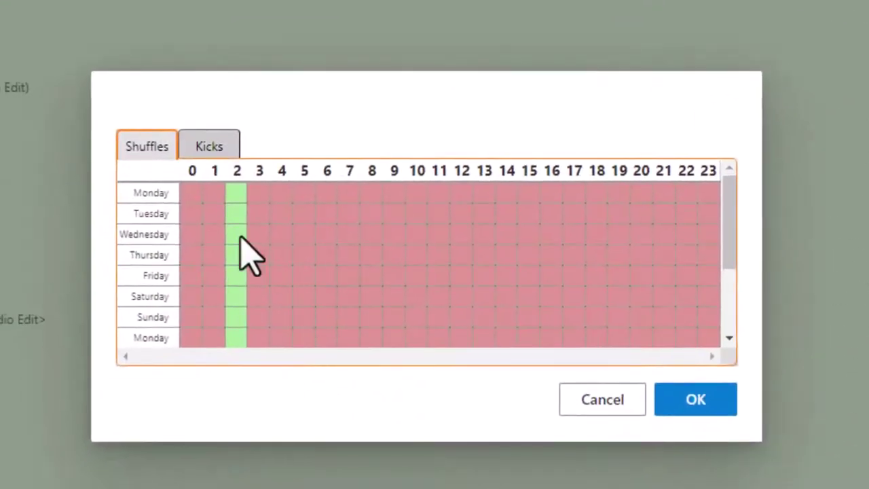
click(200, 152)
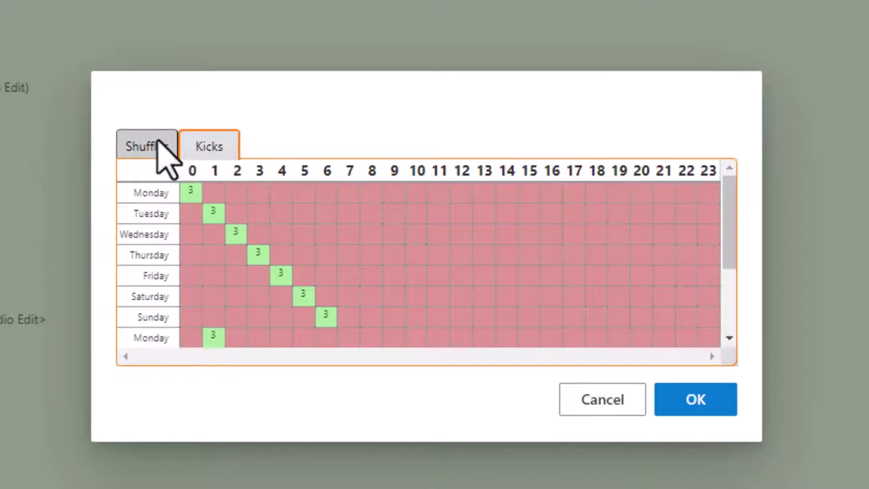
click(162, 153)
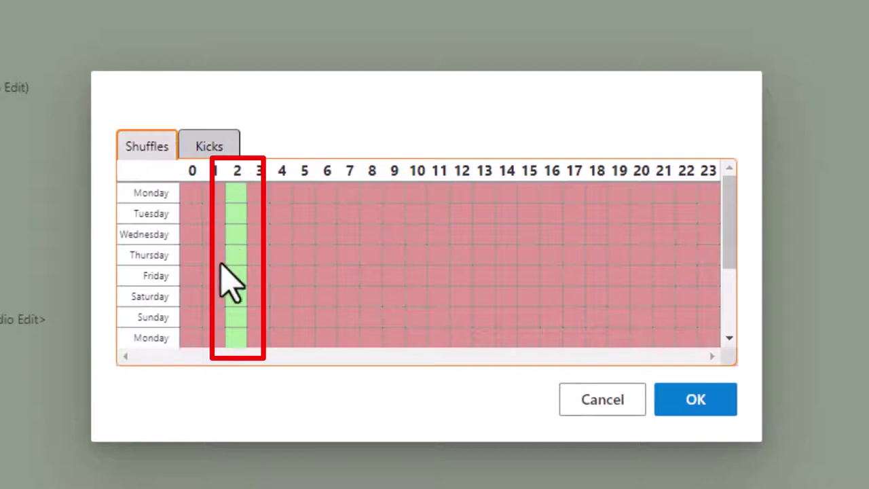
click(225, 142)
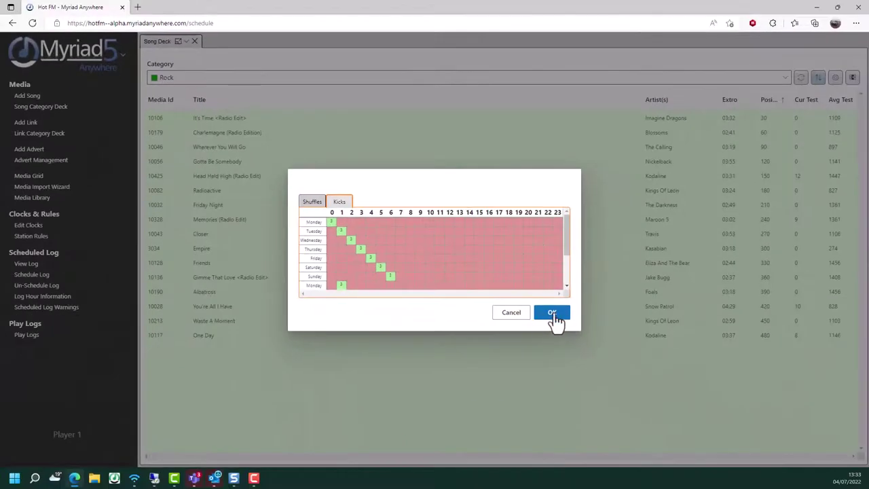
click(553, 324)
click(817, 78)
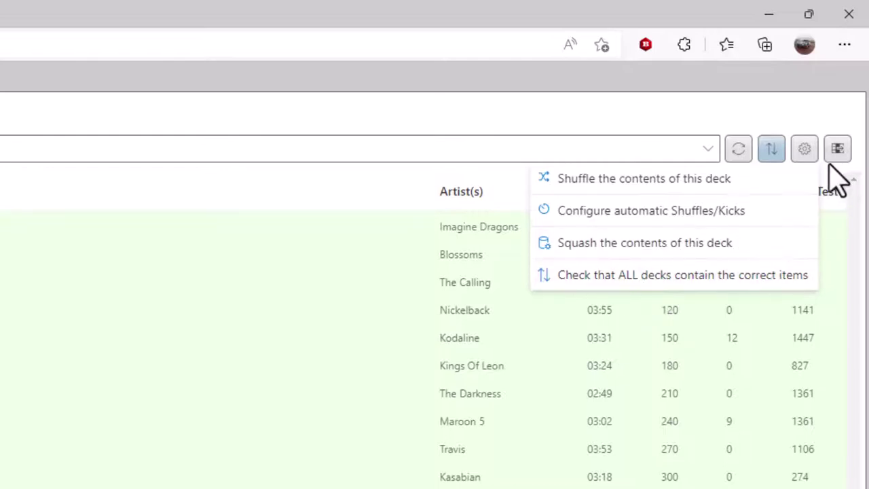
click(618, 126)
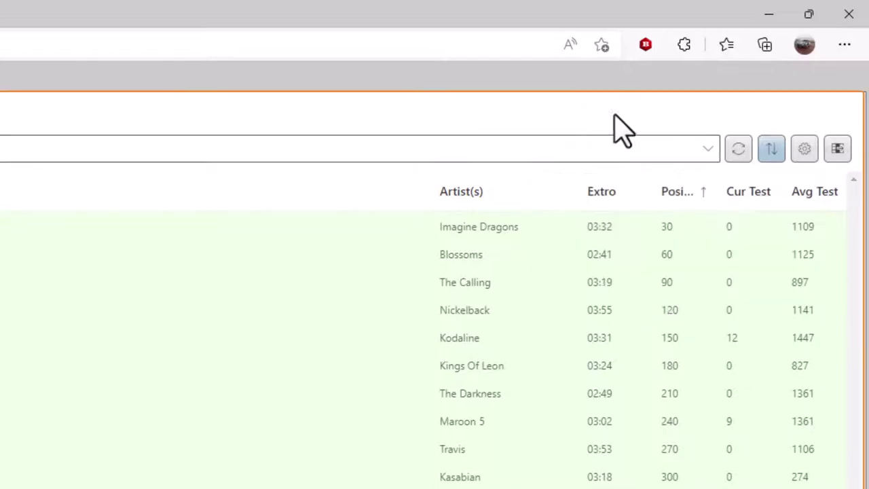
Step: Add two more decks beside the Rock deck, showing the Pop and RnB categories
click(837, 150)
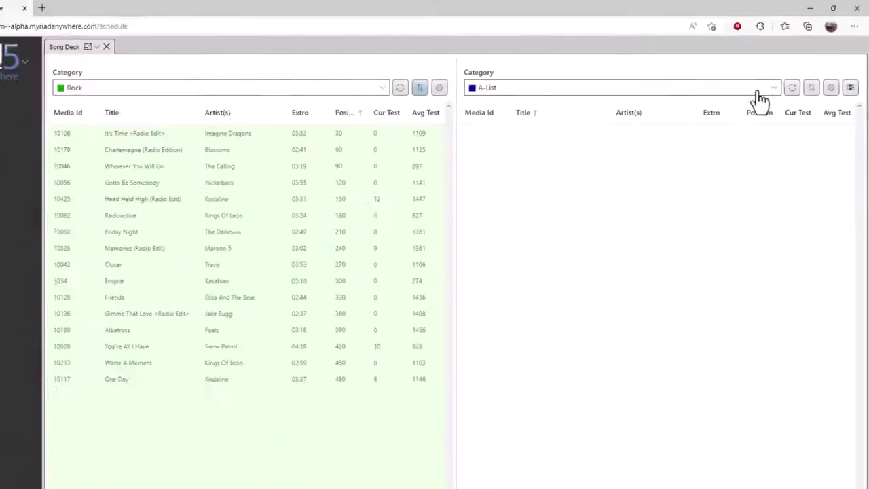
click(849, 86)
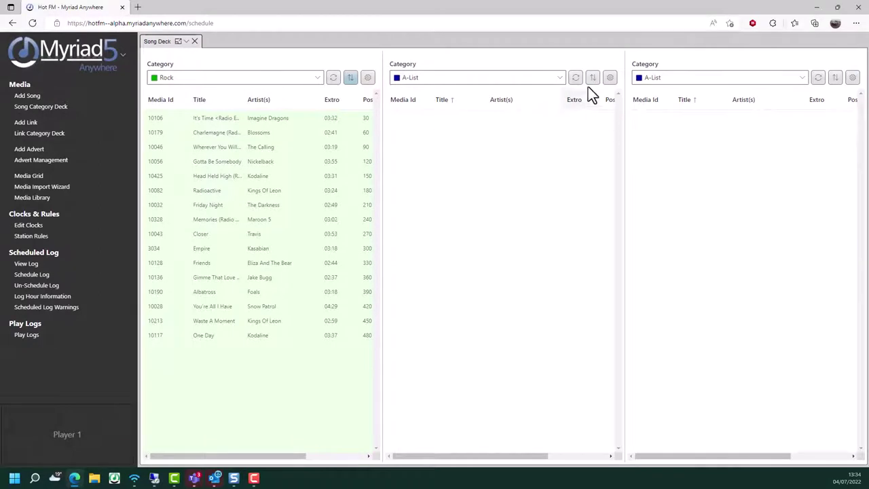
click(562, 79)
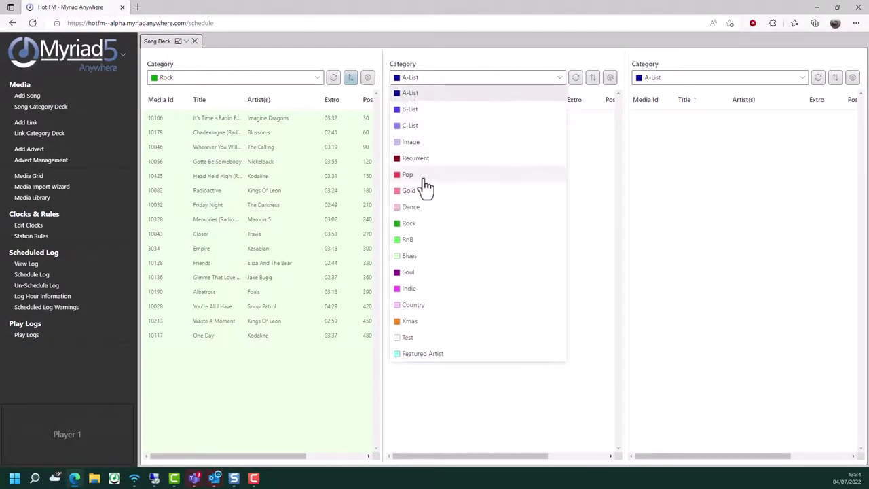
click(423, 178)
click(710, 79)
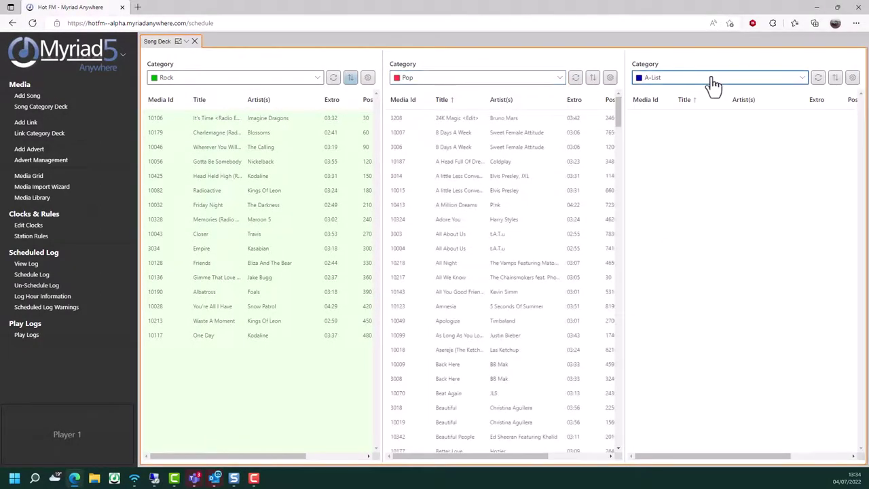
click(664, 240)
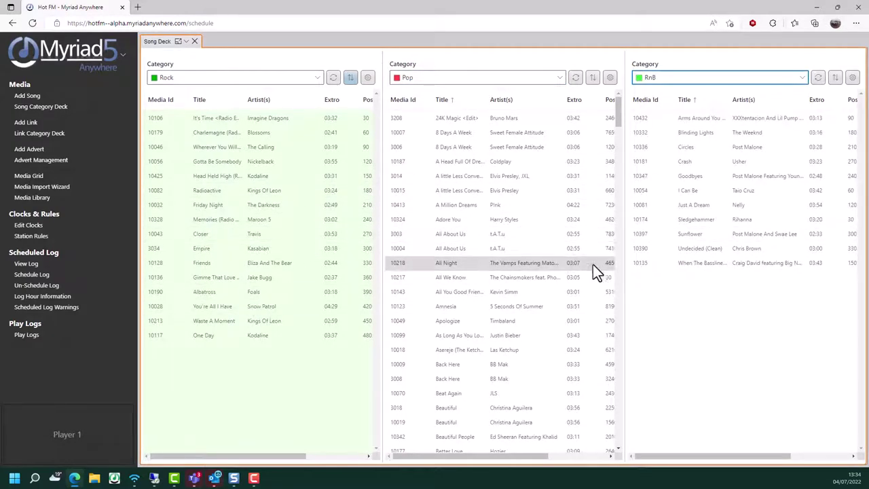
Step: Move Waste A Moment from the Rock deck to the RnB deck and check the primary category in the song's settings
click(211, 320)
drag(496, 326, 678, 302)
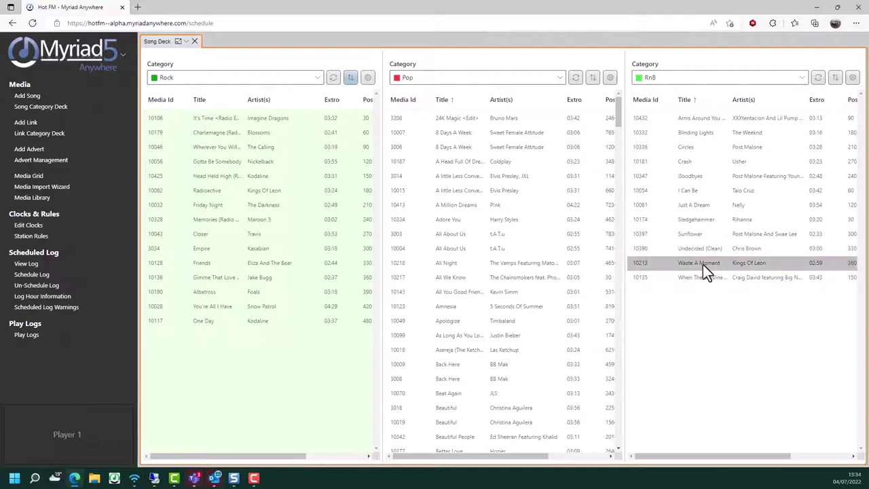
double_click(701, 267)
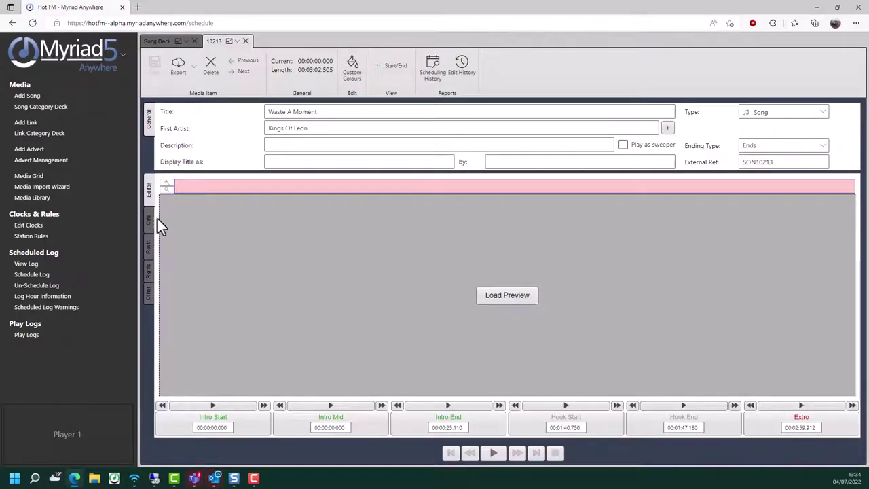
click(147, 217)
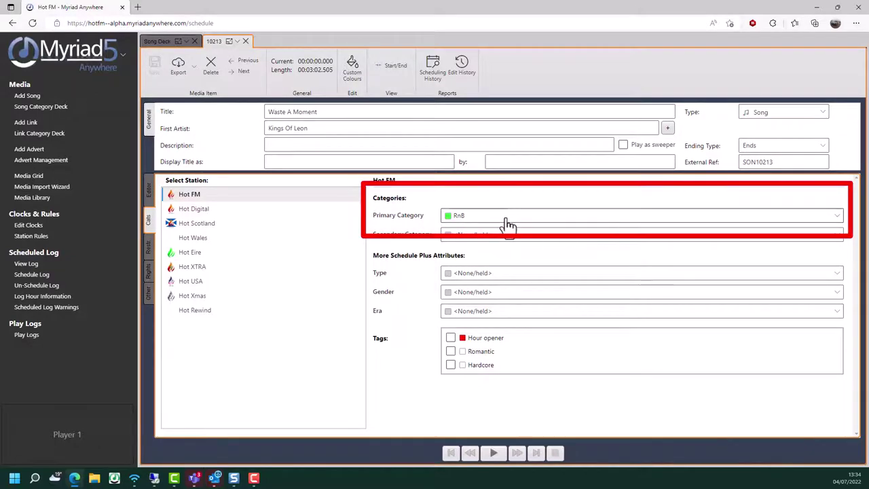
click(247, 41)
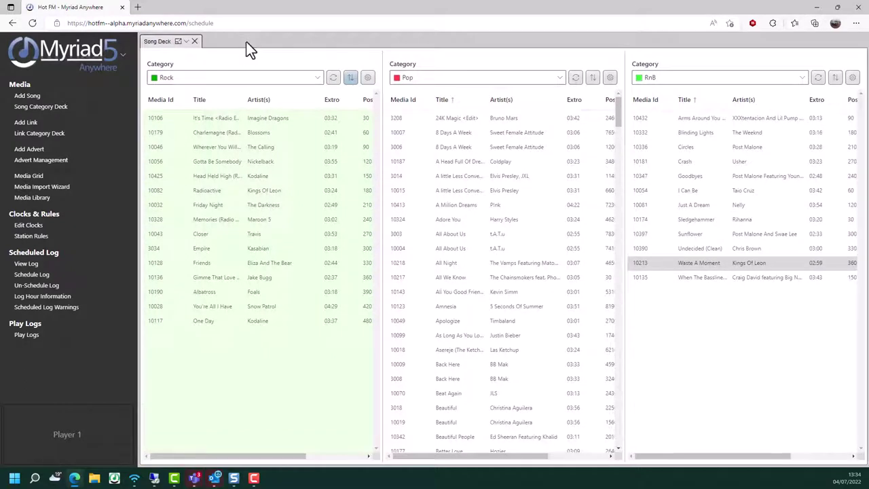
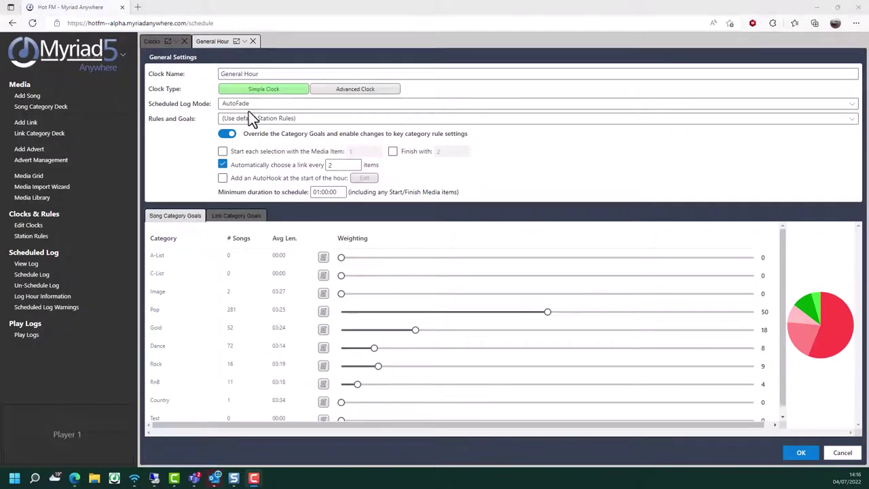
Step: In the General Hour clock's song category goals, lower the Pop weighting and raise the Gold weighting
drag(547, 313, 506, 314)
drag(415, 332, 454, 334)
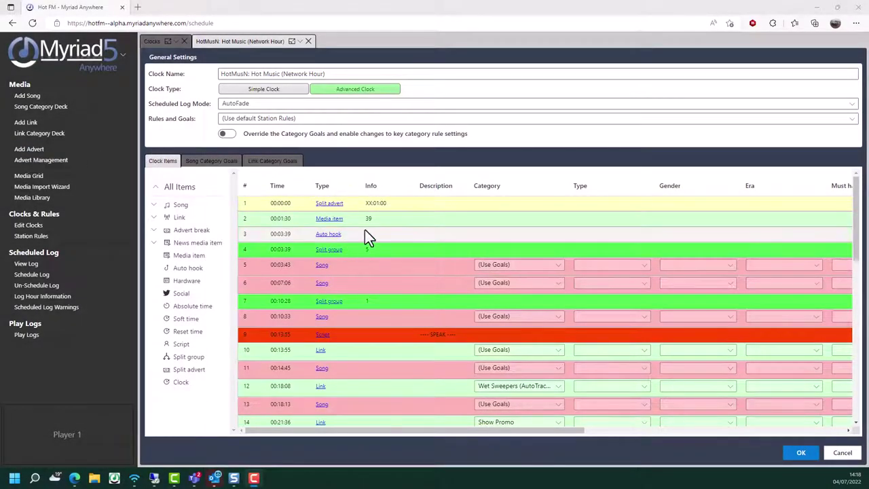
Step: Look through the clock items of the advanced clock HotMusN: Hot Music (Network Hour) and return to the first item
scroll(365, 230, down, 2)
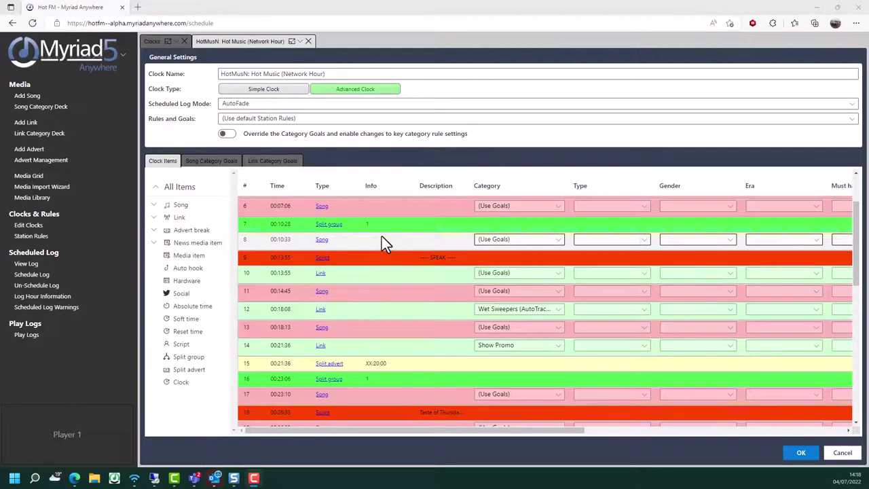
scroll(380, 239, down, 4)
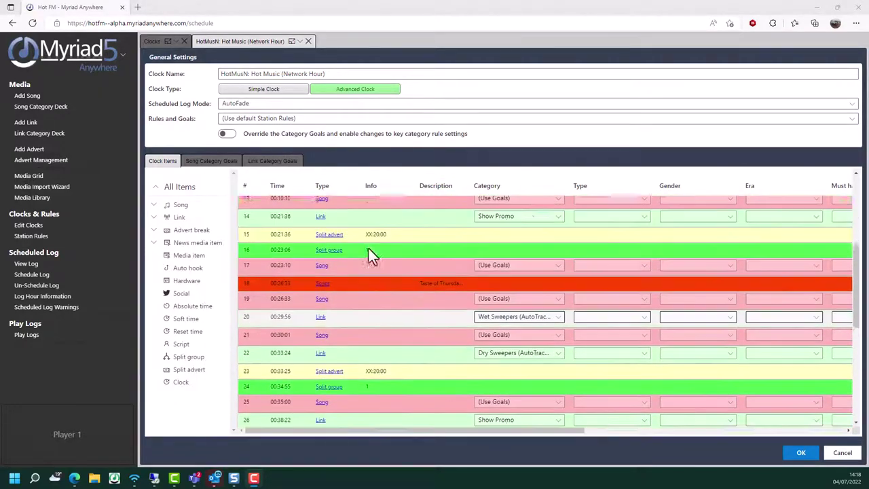
scroll(368, 249, up, 6)
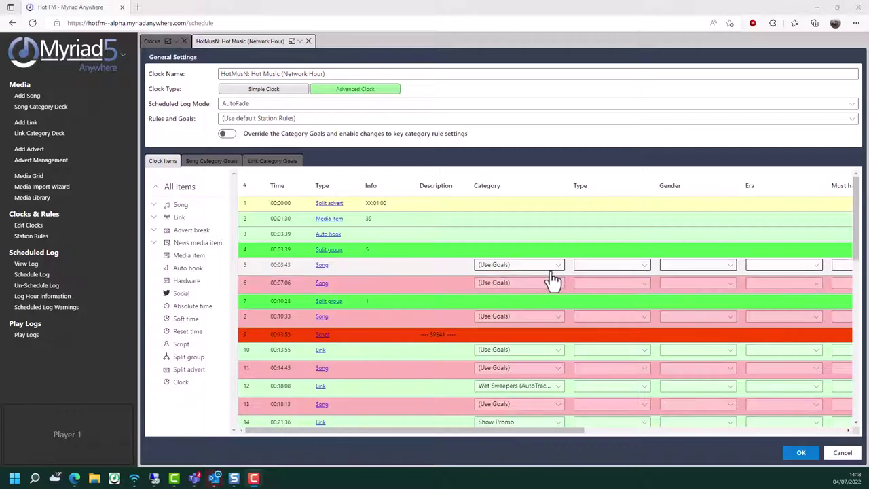
Step: View the song category goals chart of the HotMusN: Hot Music (Network Hour) clock and return to its clock items
click(213, 161)
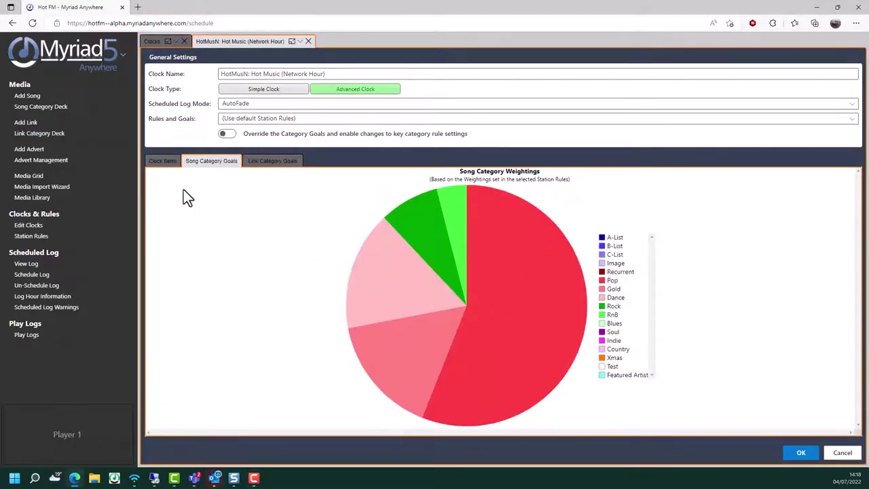
click(163, 161)
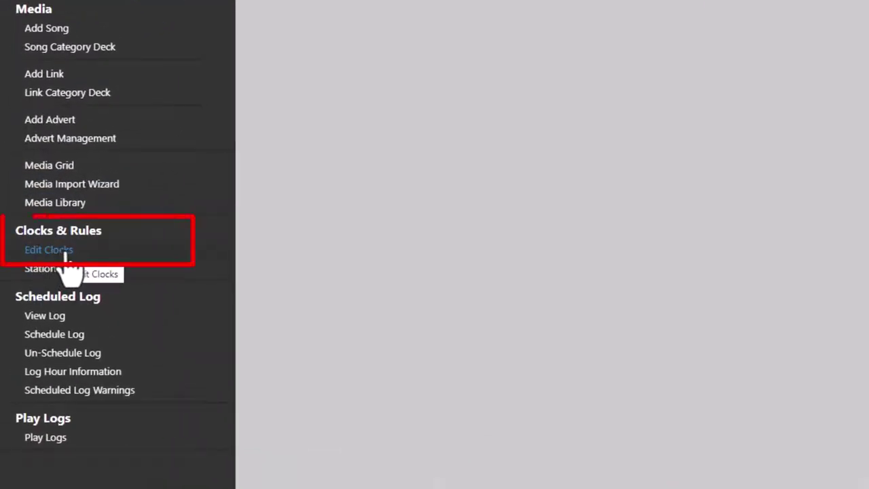
Step: Open the clock editor, add a new simple clock and name it My Simple Clock
click(65, 252)
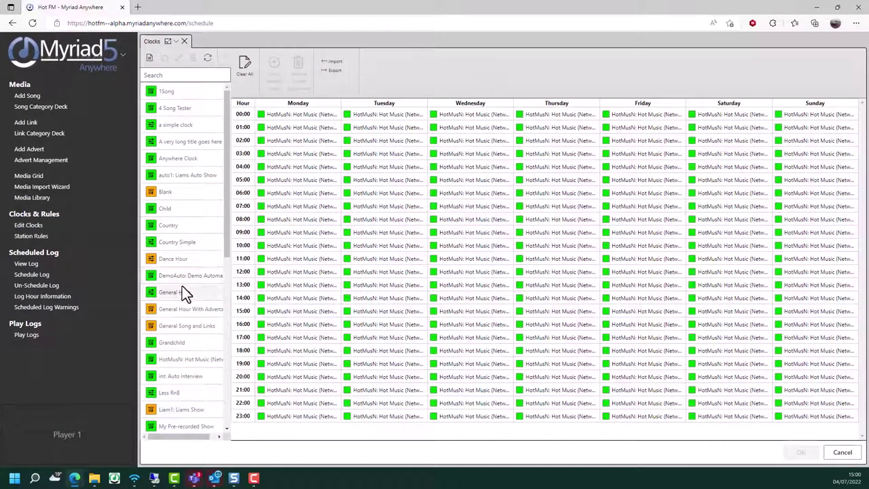
scroll(230, 213, down, 5)
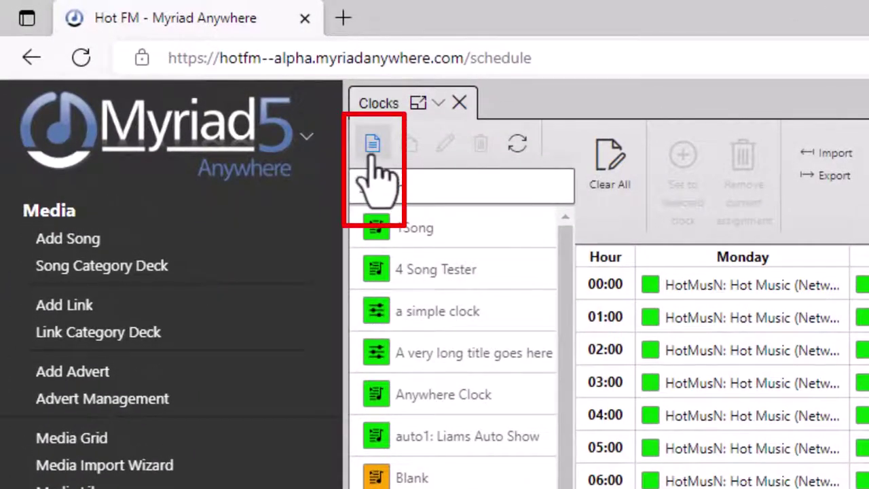
click(449, 270)
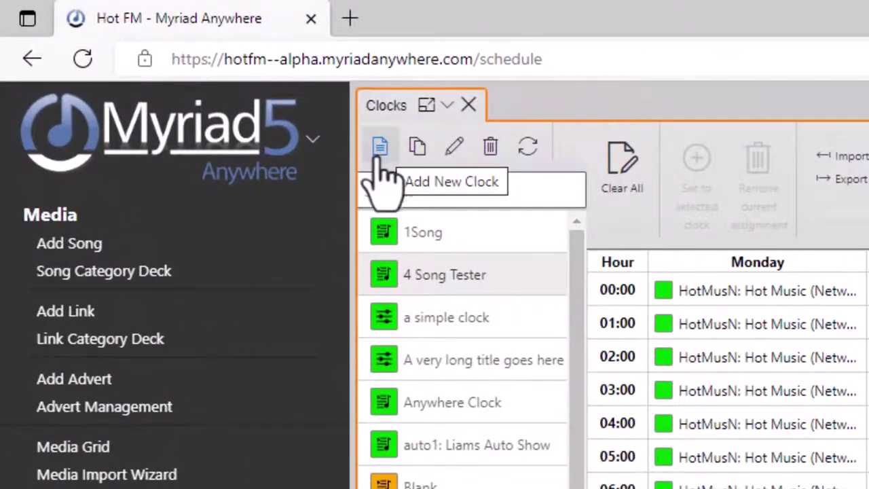
click(379, 151)
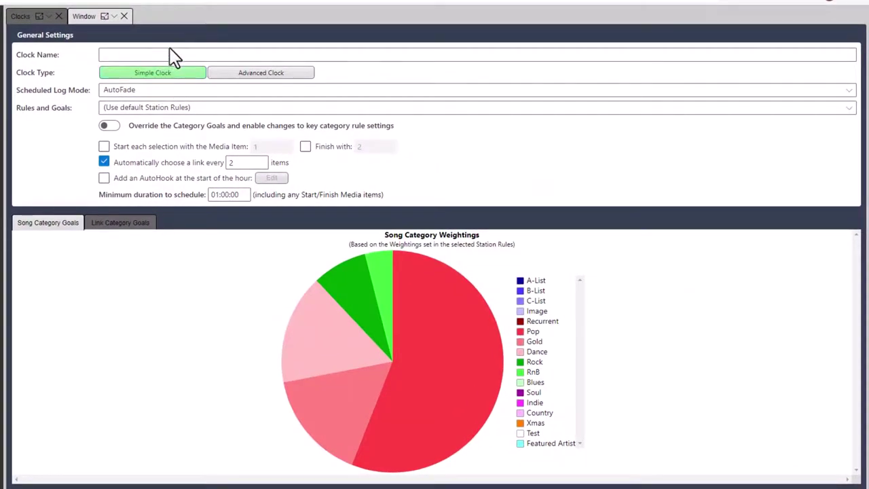
click(170, 54)
text(My Simple Clock)
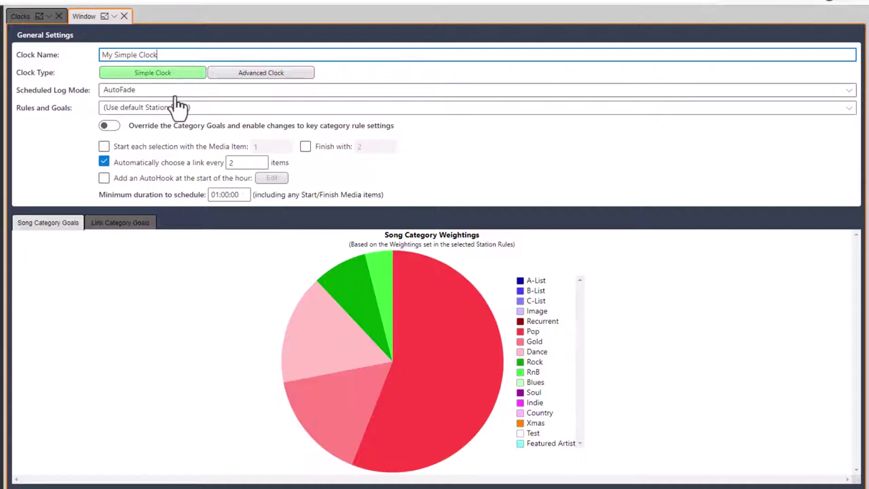
Step: Try the LiveAssist scheduled log mode, return it to AutoFade, and keep the default Station Rules for rules and goals
click(158, 90)
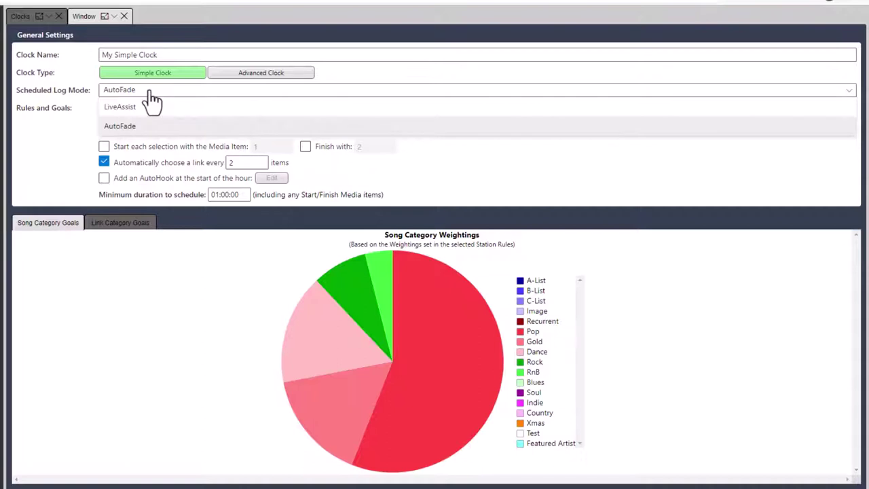
click(149, 107)
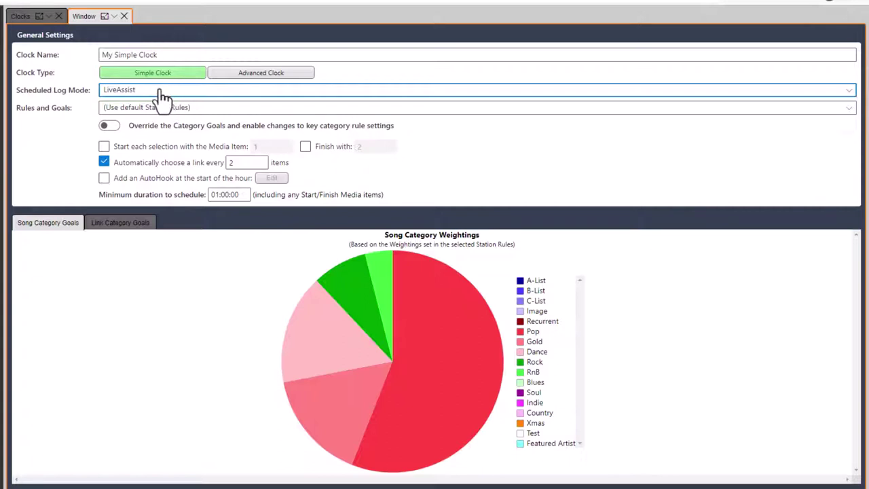
click(159, 92)
click(127, 128)
click(231, 112)
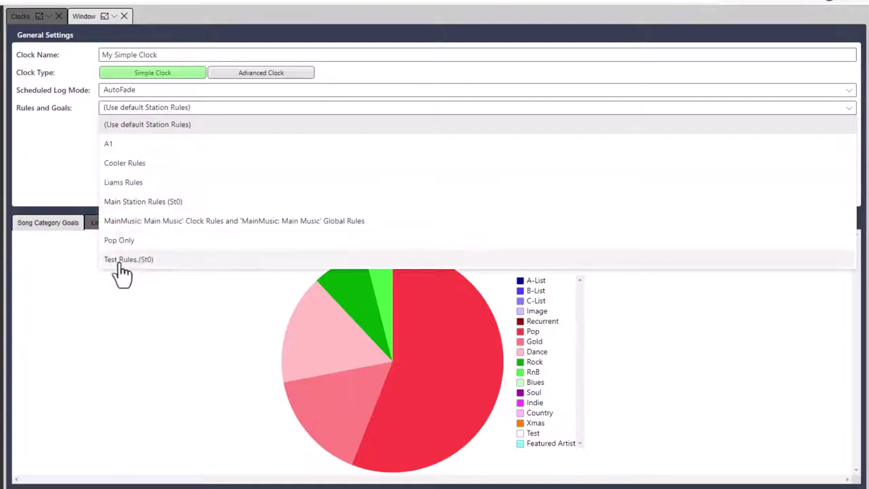
click(178, 135)
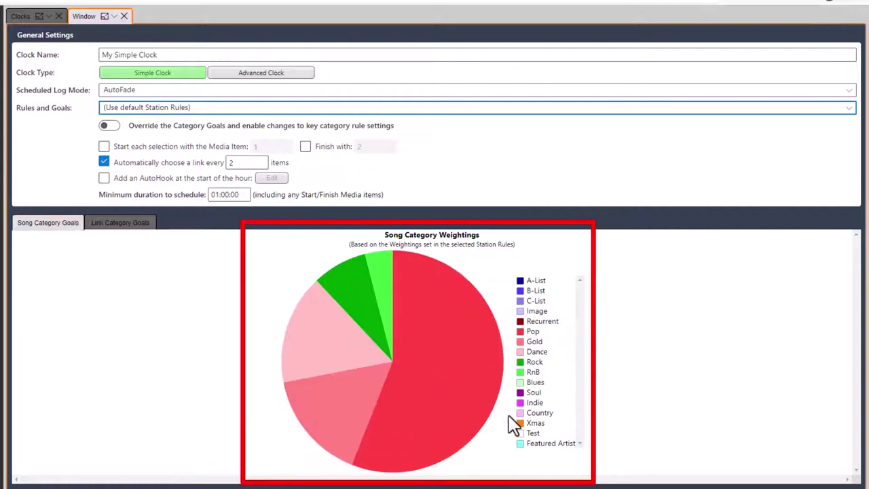
Step: Examine the weightings of the Pop, Gold, Dance, Rock and RnB slices in the Song Category Weightings chart
mouse_move(372, 466)
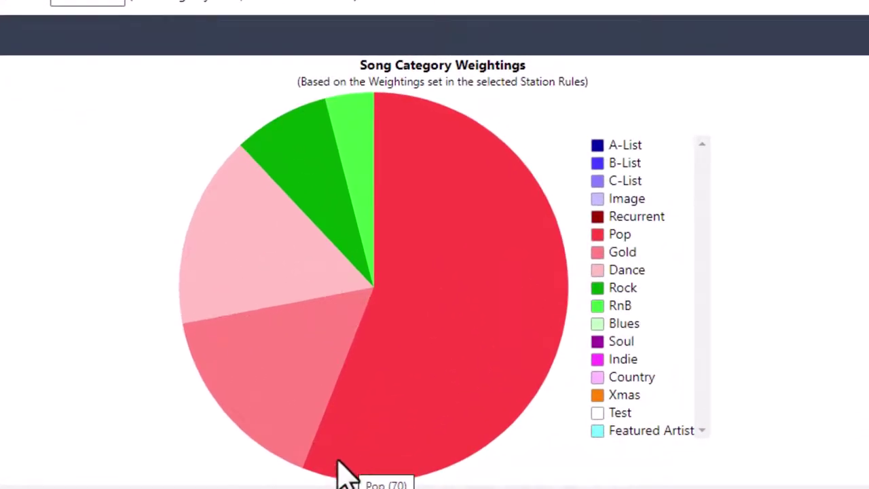
mouse_move(285, 407)
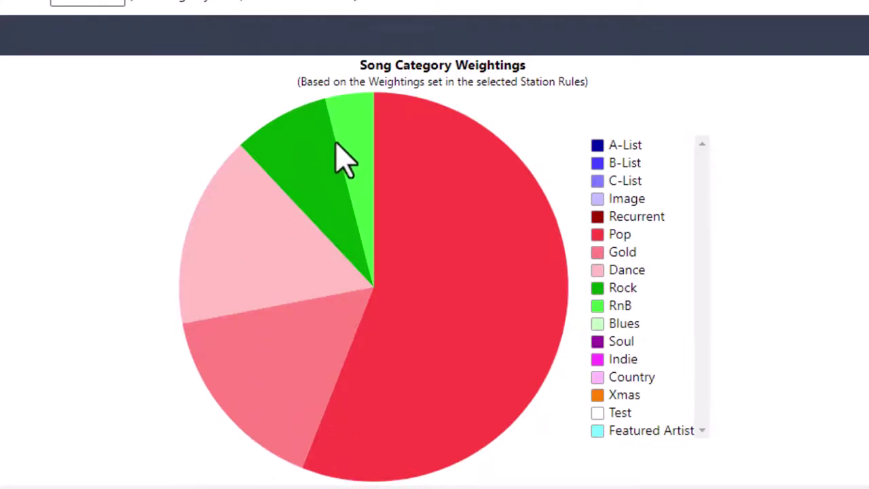
mouse_move(364, 123)
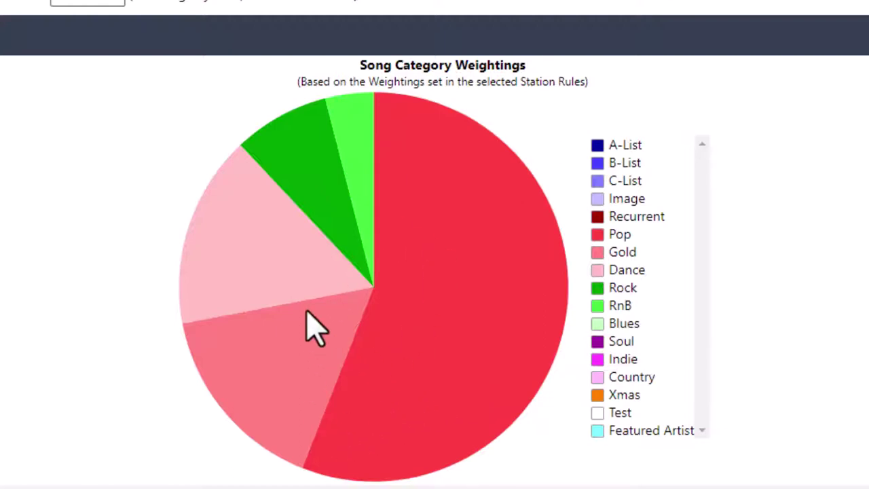
mouse_move(281, 287)
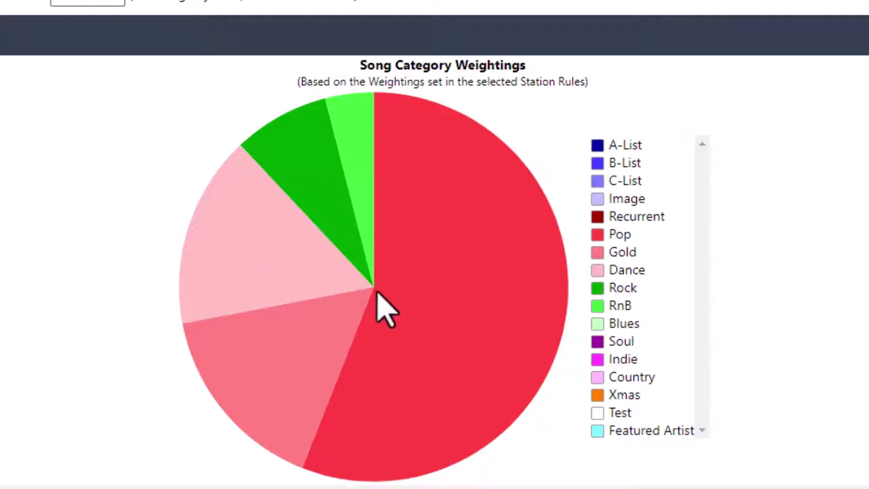
mouse_move(387, 345)
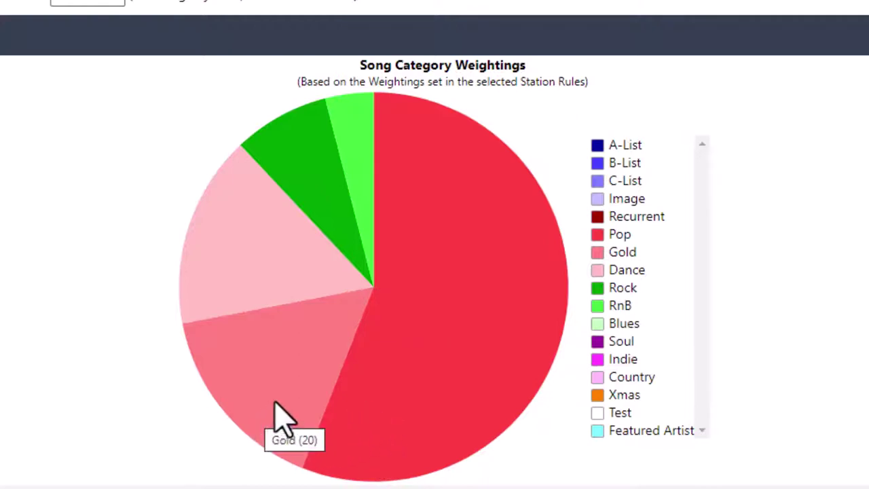
mouse_move(247, 242)
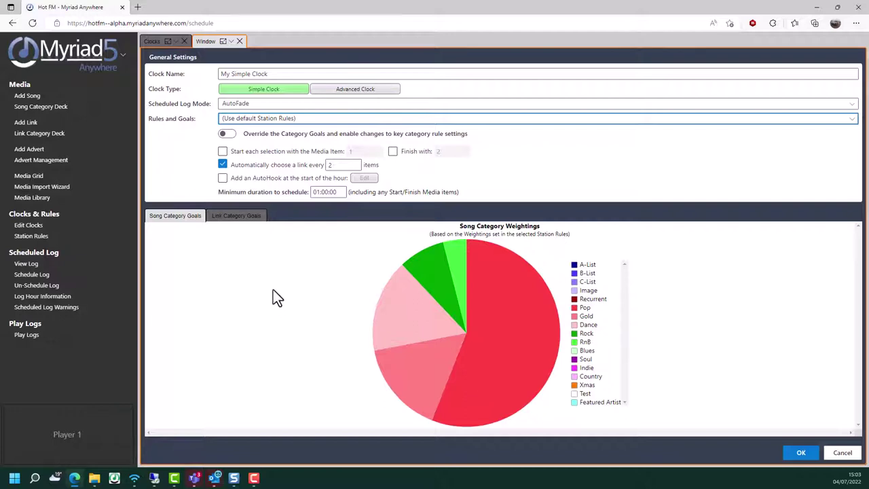
Step: Enable overriding the category goals for the clock and set the B-List and Image song category weightings to 0
click(226, 133)
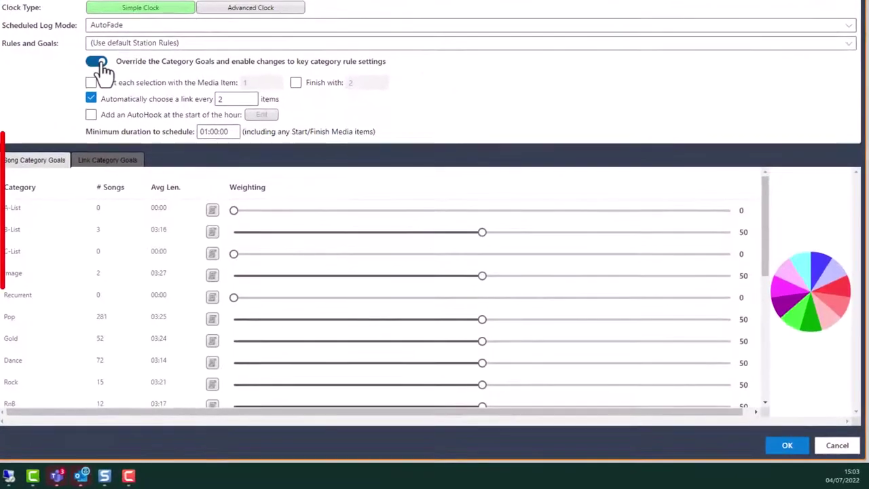
scroll(358, 296, down, 1)
scroll(359, 289, down, 5)
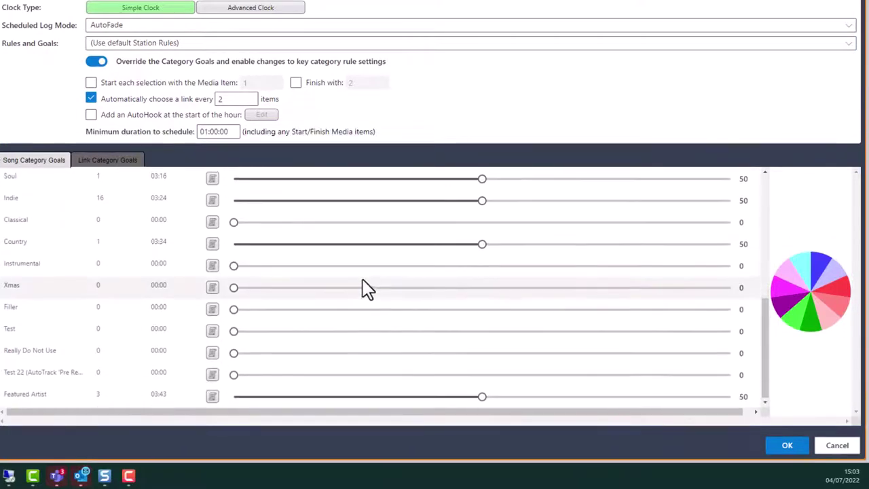
scroll(363, 280, up, 5)
scroll(362, 279, up, 2)
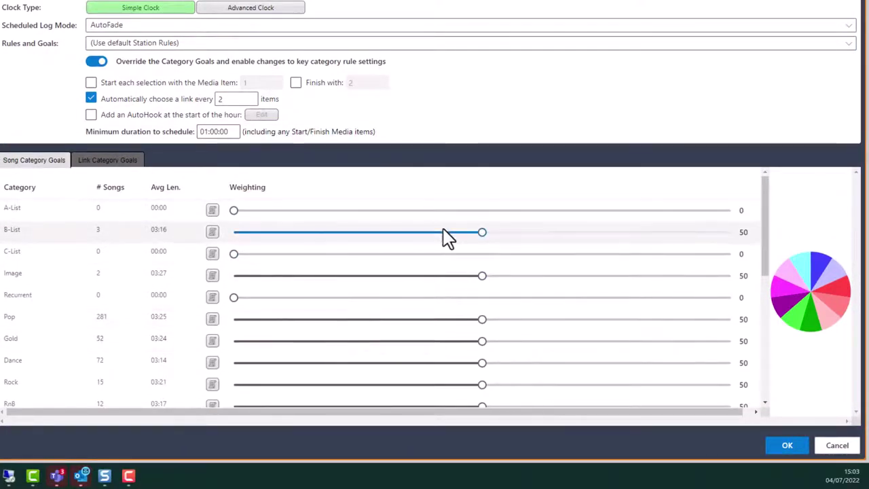
drag(482, 233, 231, 241)
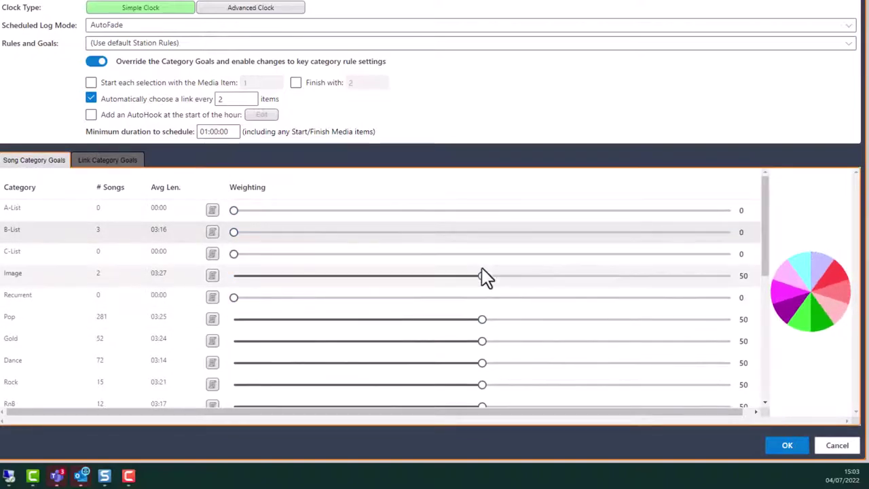
drag(482, 276, 228, 278)
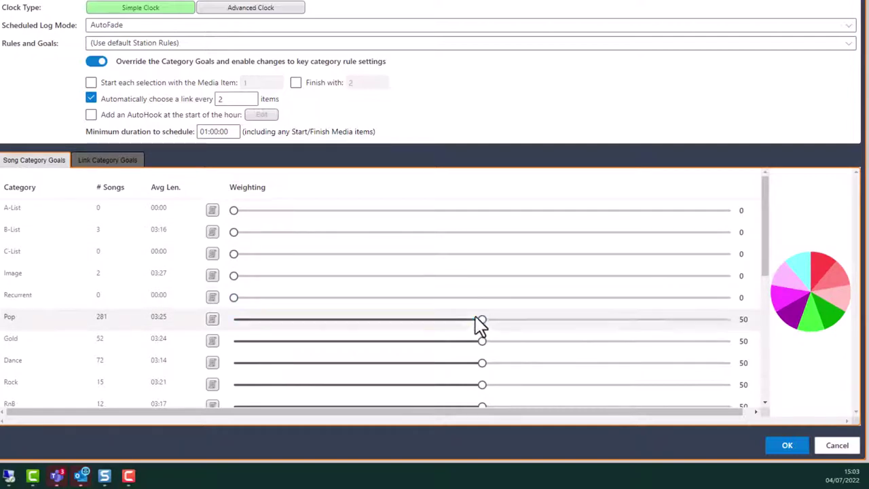
Step: Set the Pop weighting to 61, Gold to 24, and both Dance and Rock to 0
drag(481, 321, 536, 322)
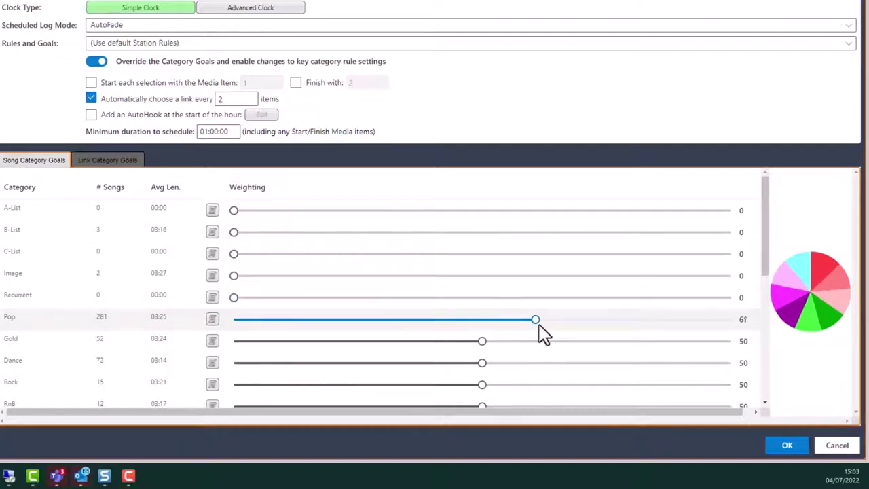
drag(483, 347, 354, 347)
drag(481, 366, 179, 398)
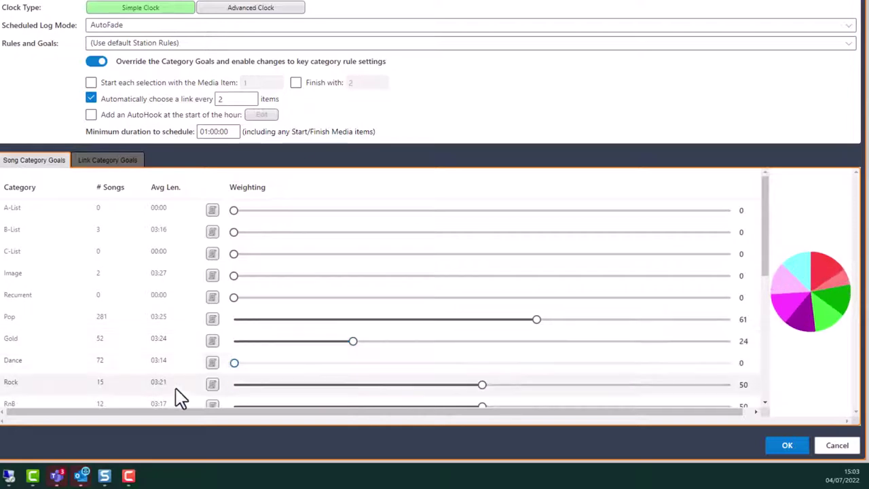
drag(480, 385, 230, 372)
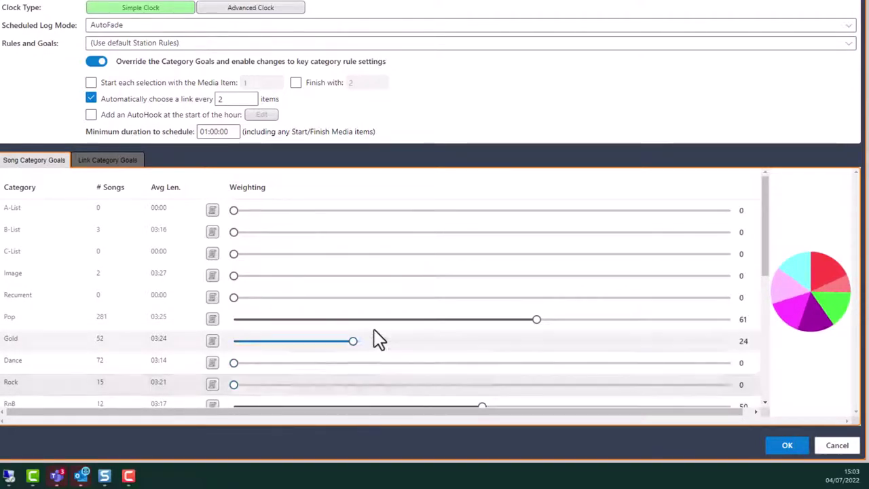
Step: Set the RnB, Soul, Indie, Country and Featured Artist weightings to 0 and raise the Pop weighting to 72
scroll(407, 342, down, 3)
drag(482, 299, 232, 307)
drag(482, 367, 202, 380)
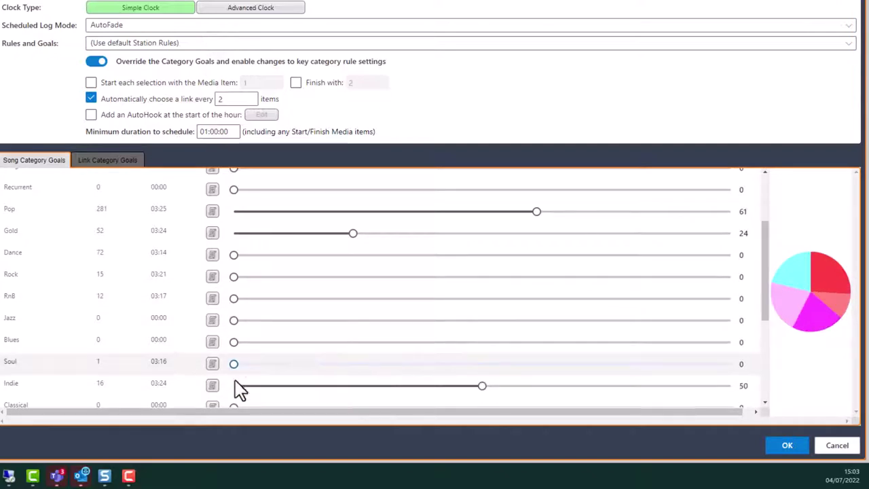
drag(481, 390, 220, 388)
scroll(353, 353, down, 3)
scroll(482, 307, down, 2)
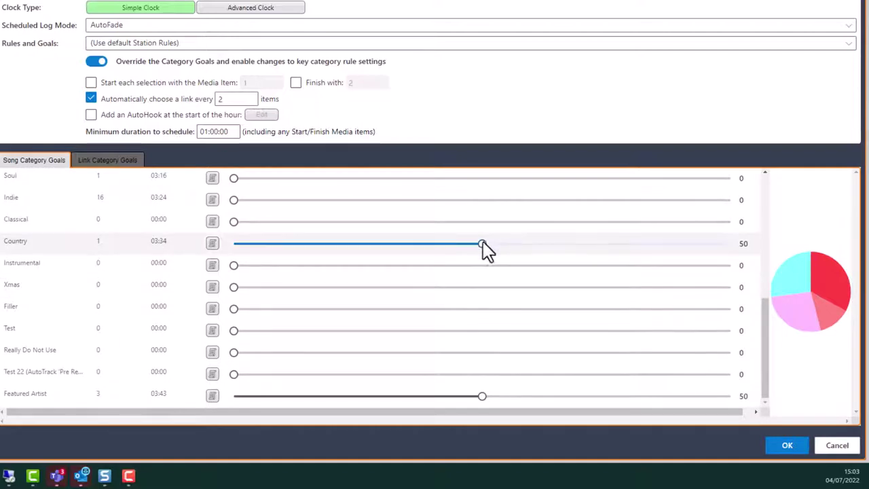
drag(484, 242, 174, 243)
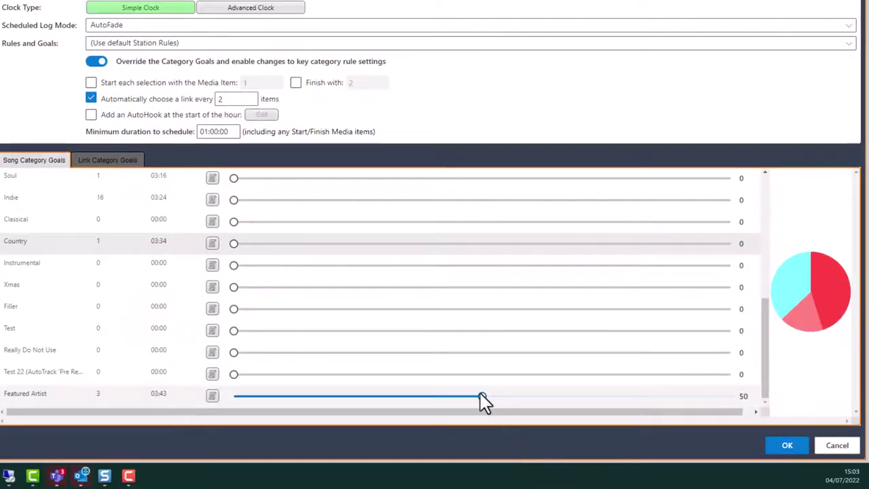
drag(482, 397, 201, 411)
scroll(430, 342, up, 5)
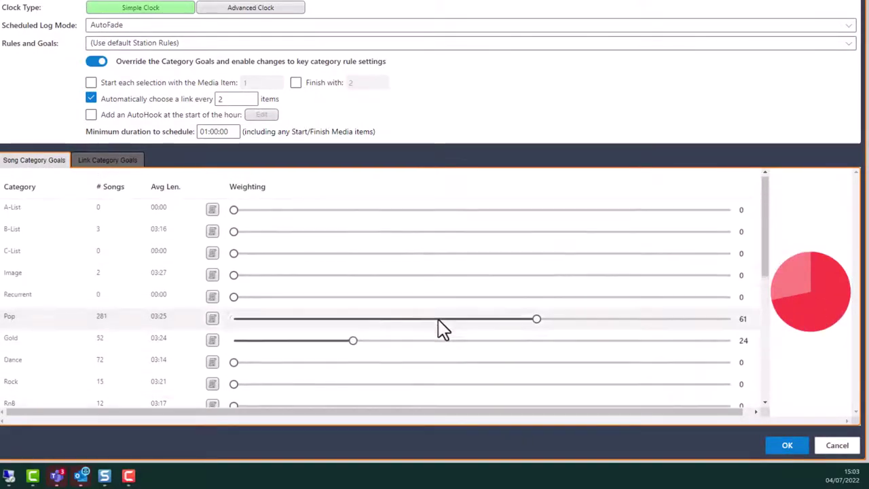
drag(535, 321, 592, 325)
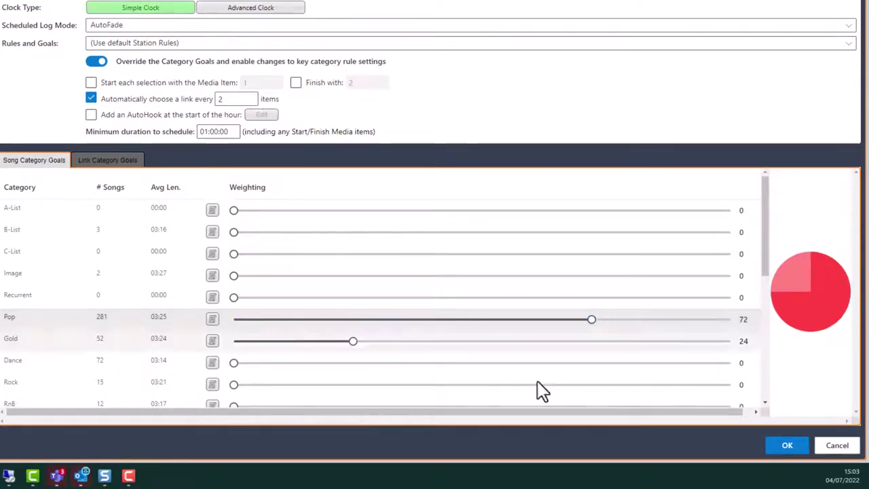
Step: Override the Station Rules Set for the Pop category with specific category rule values
click(209, 319)
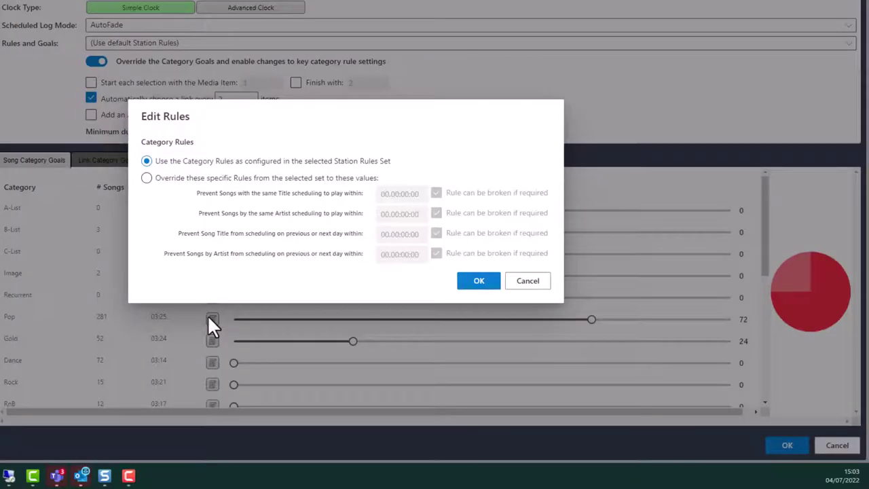
click(146, 178)
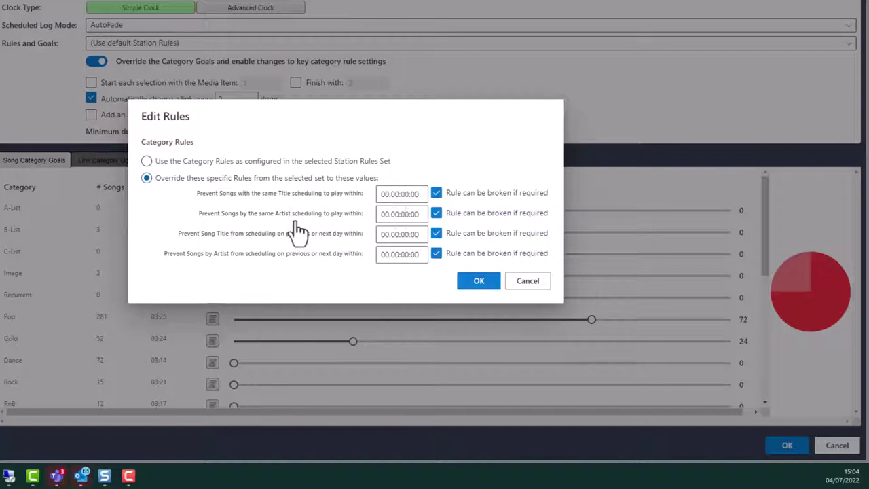
click(522, 291)
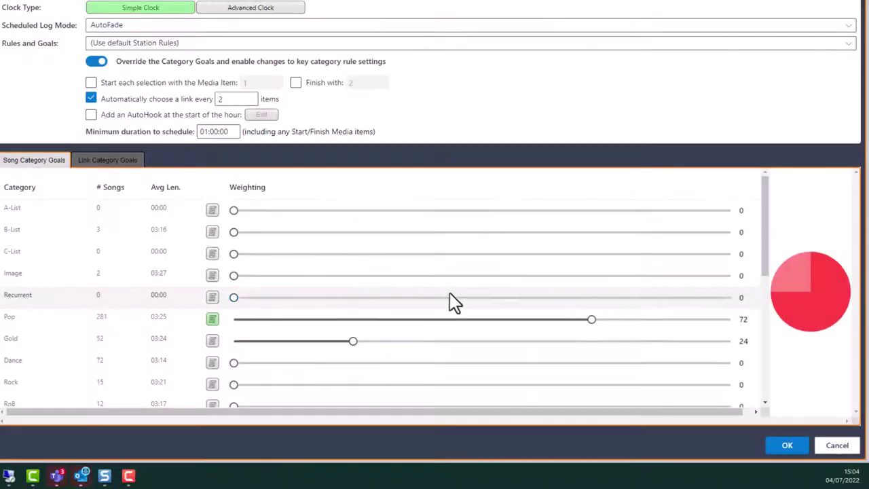
Step: Return the Pop category to the rules configured in the selected Station Rules Set
click(212, 320)
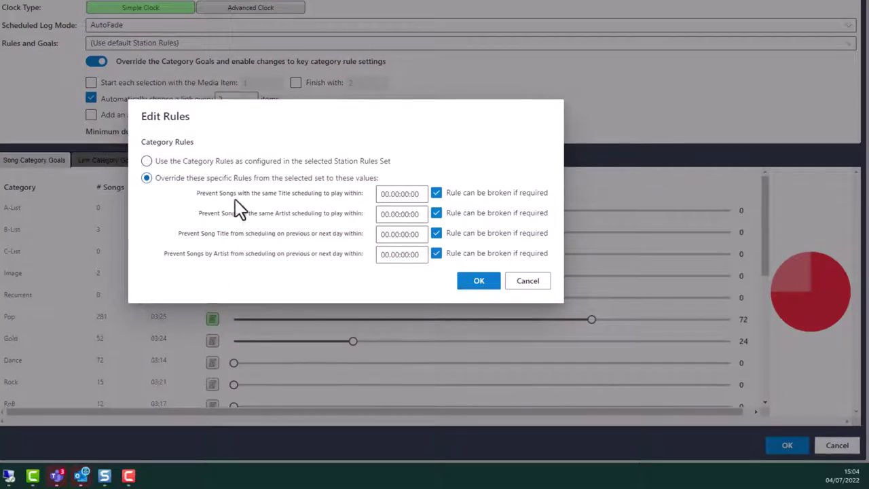
click(148, 162)
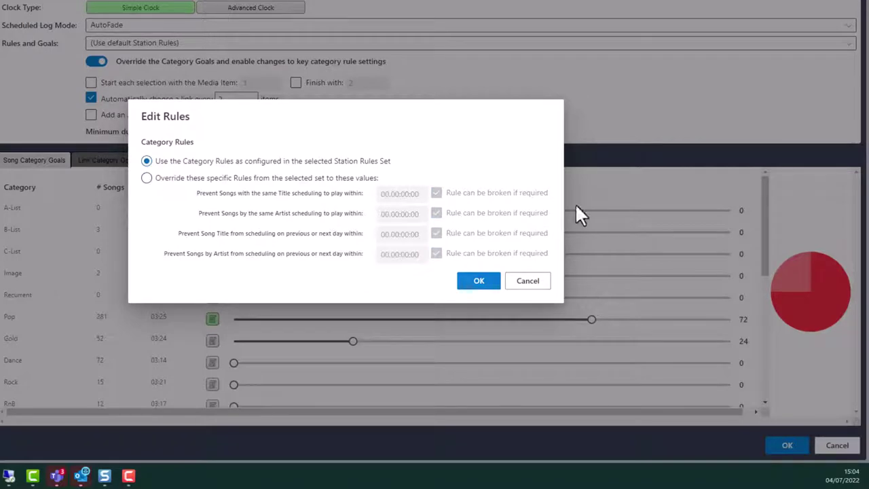
click(479, 281)
Step: Set the Dry Sweepers, Promos and Station Id link category weightings to 0, then return to the song category goals
click(100, 161)
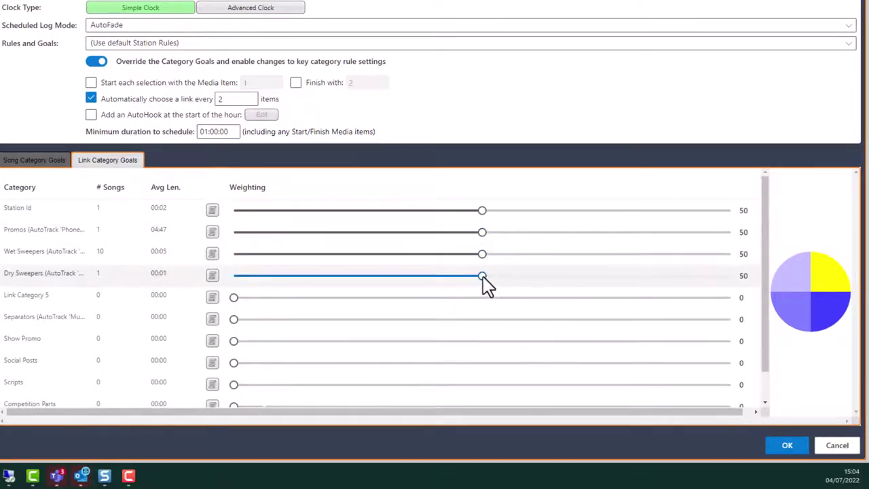
drag(482, 276, 214, 272)
drag(482, 234, 201, 244)
drag(482, 209, 116, 188)
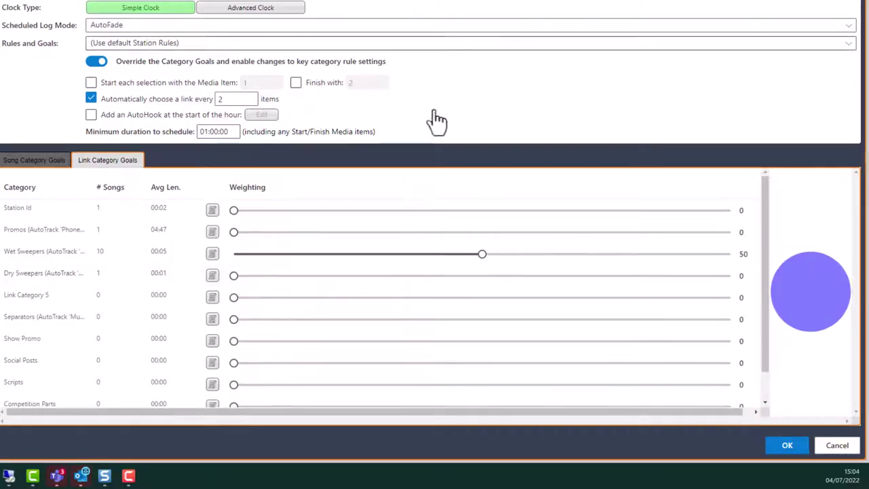
click(51, 162)
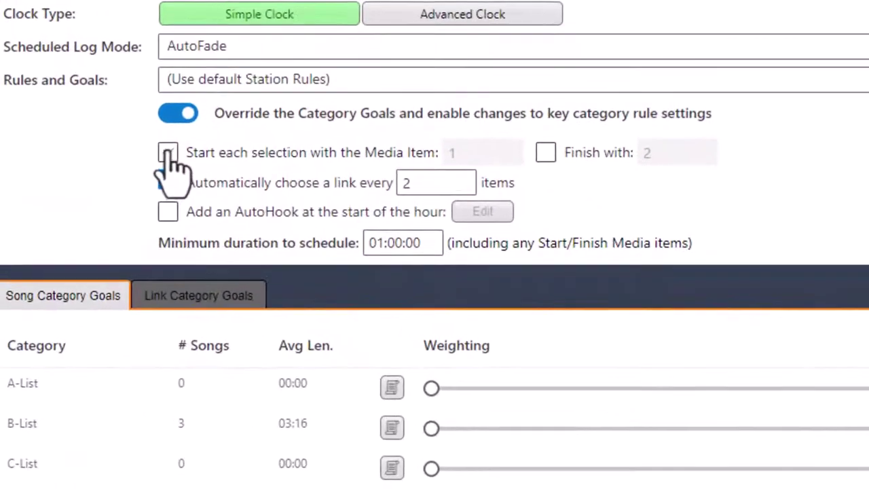
Step: Make each selection start with media item 5 and finish with media item 6
click(90, 84)
click(170, 158)
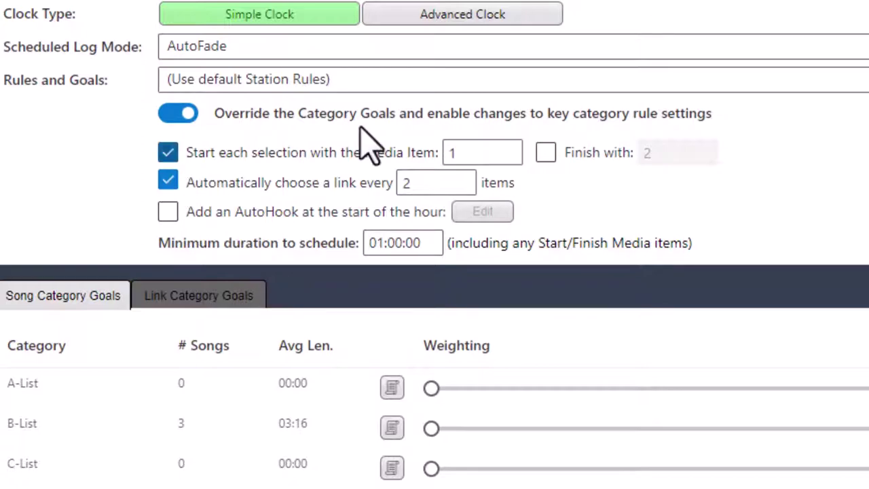
click(475, 150)
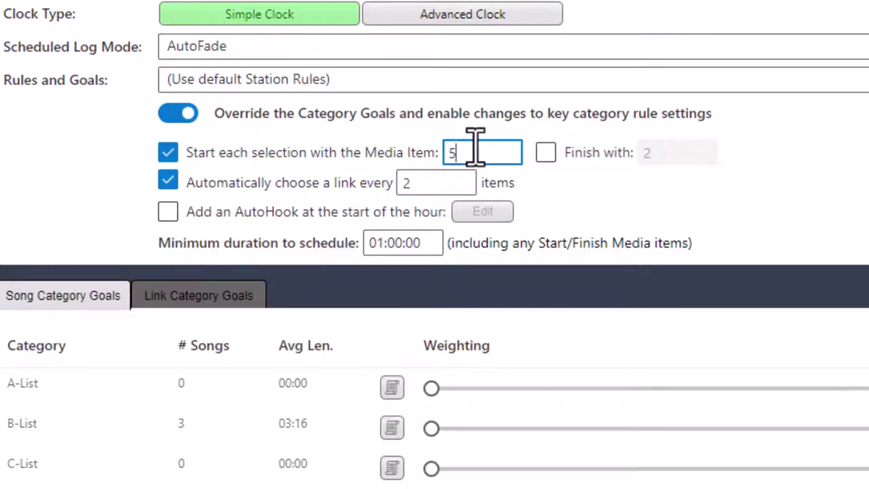
click(546, 155)
click(666, 154)
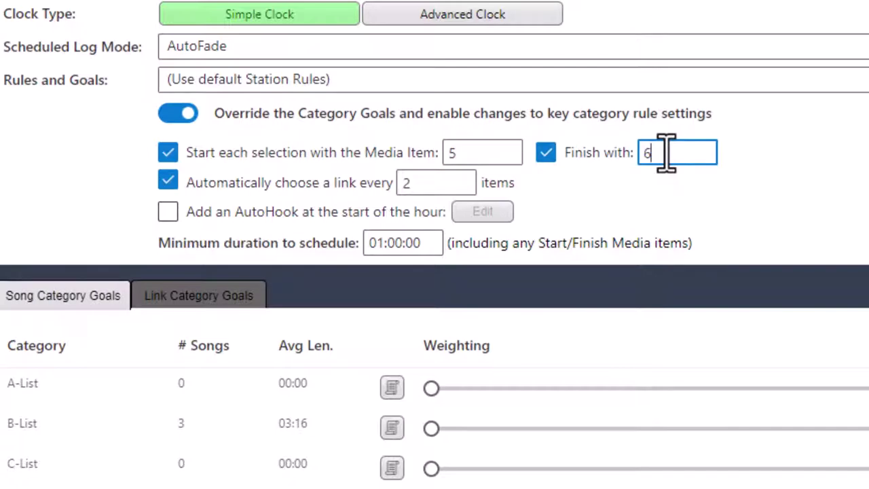
click(611, 211)
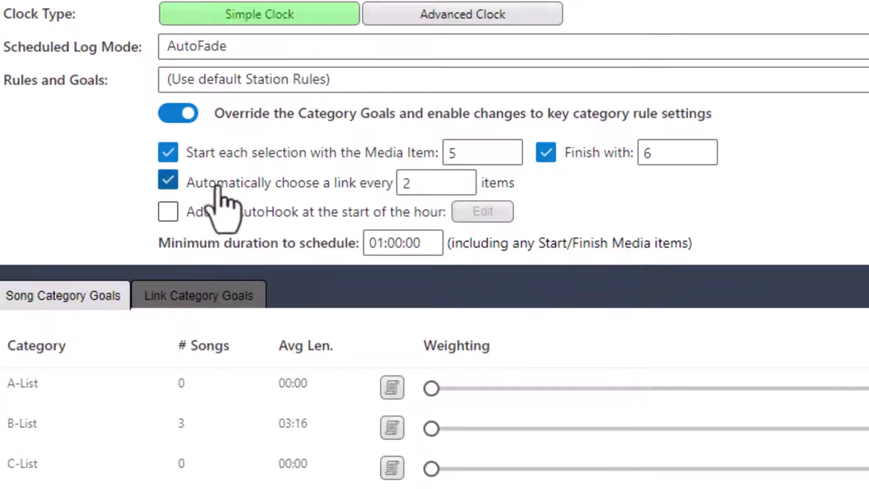
Step: Set a link to be chosen automatically every 3 items and disable the starting media item
click(429, 190)
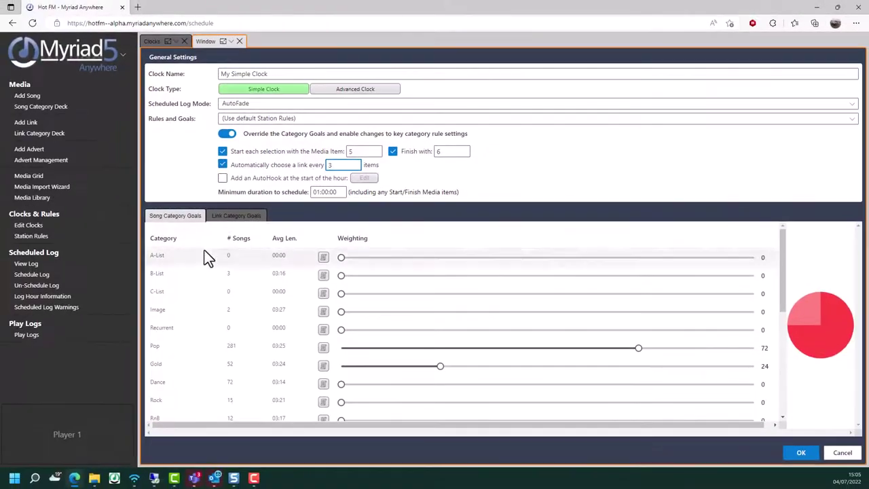
click(228, 215)
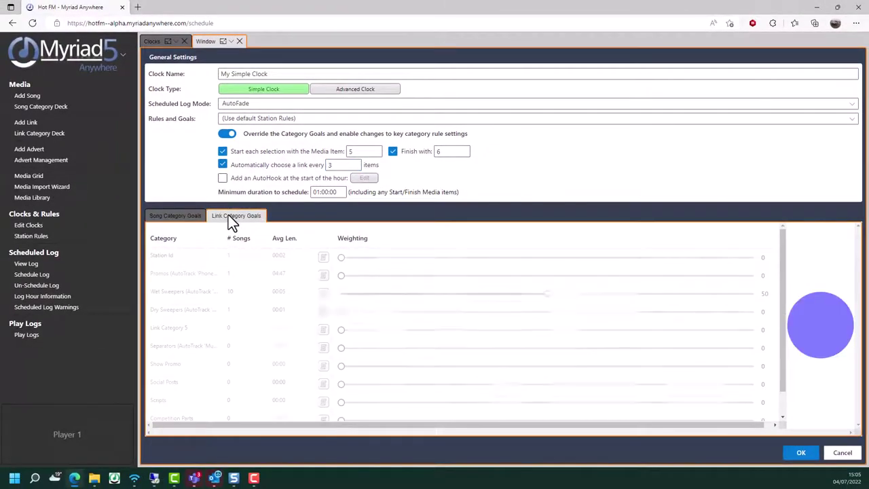
click(189, 216)
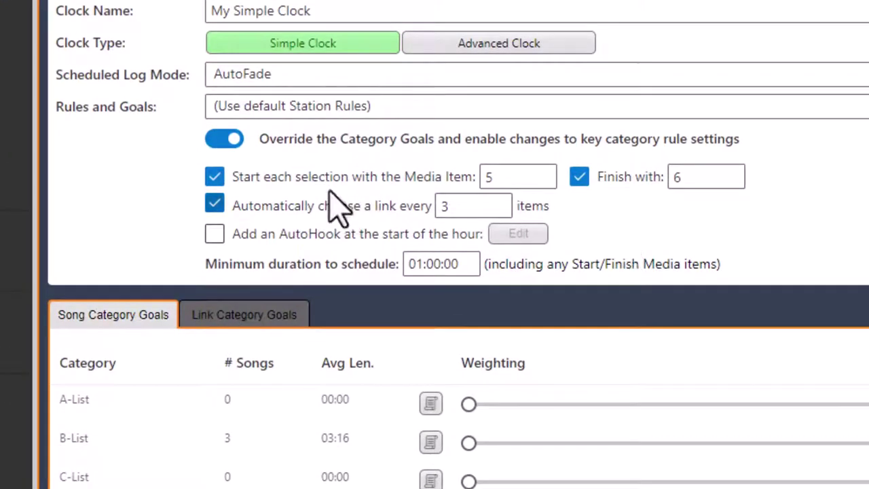
click(214, 178)
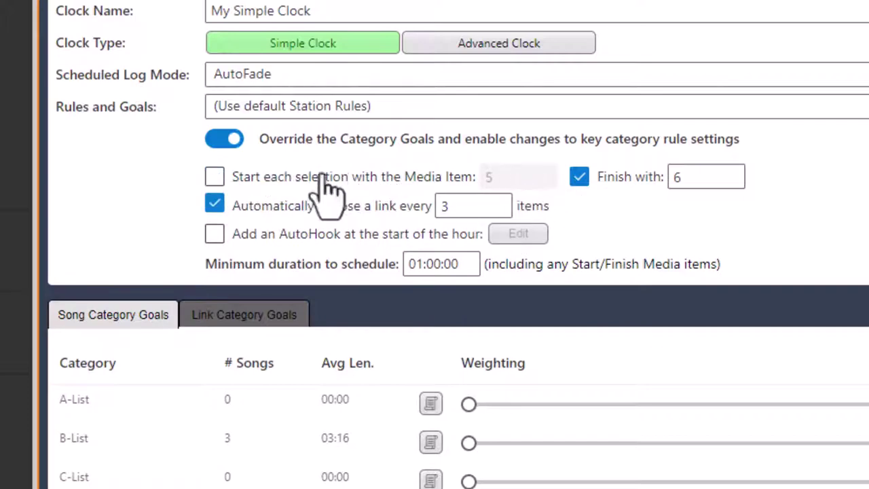
Step: Add an AutoHook at the start of the hour that plays 3 hooks and looks for hookable items across 1 hour
click(214, 235)
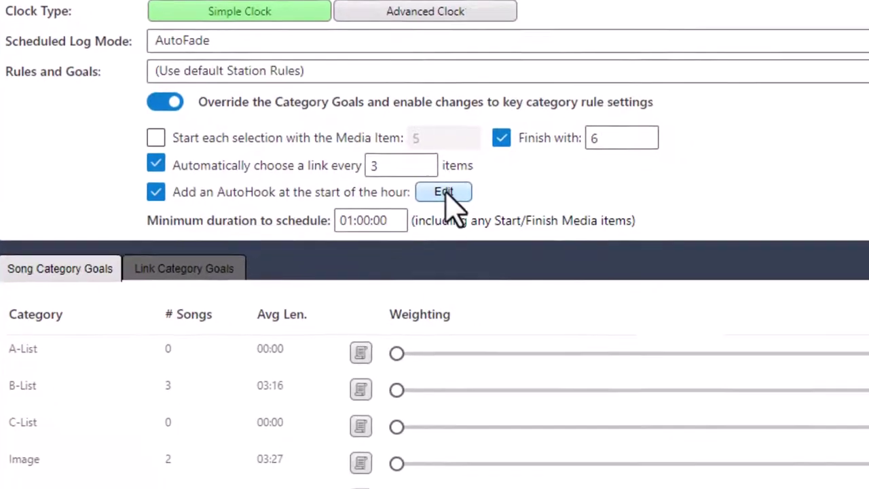
click(445, 192)
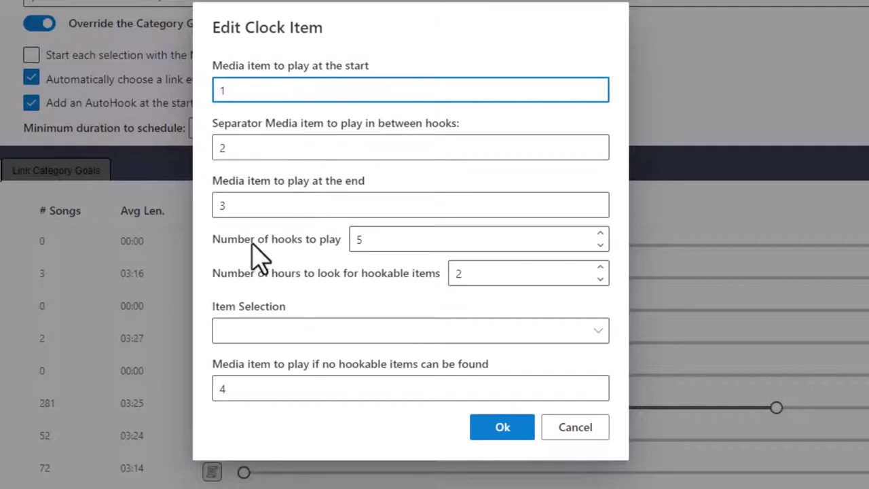
click(297, 89)
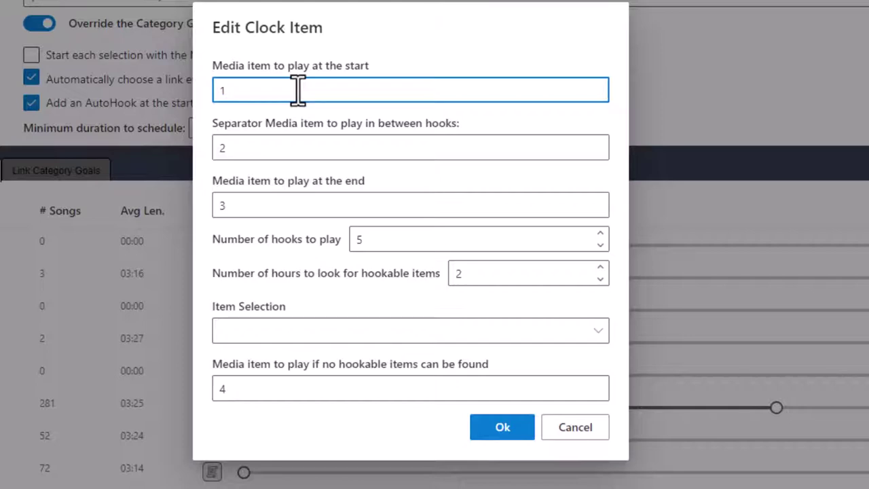
click(271, 144)
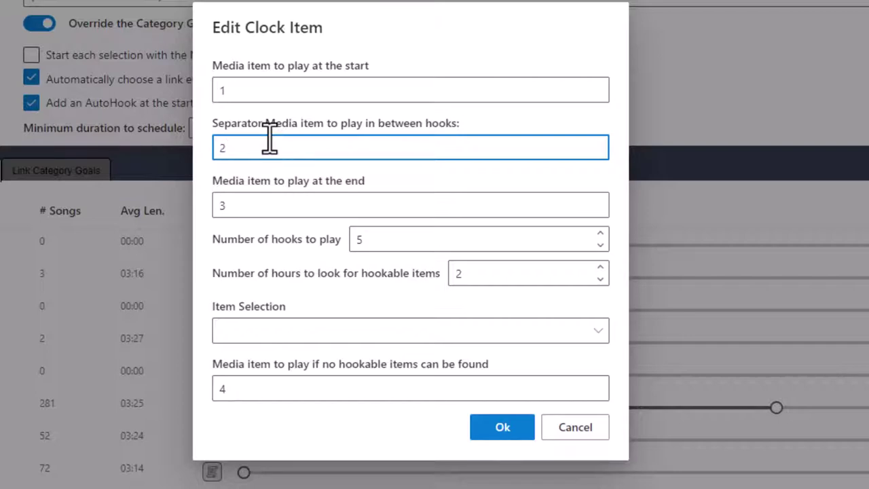
click(280, 204)
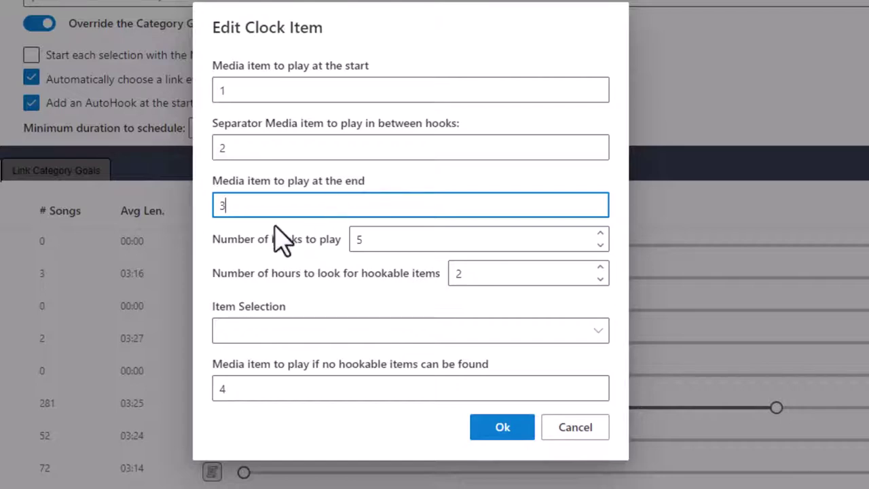
double_click(392, 237)
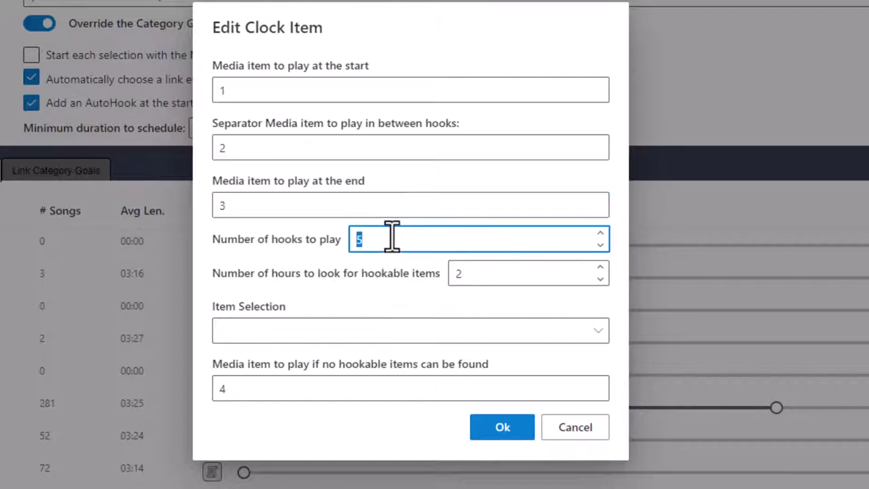
text(3)
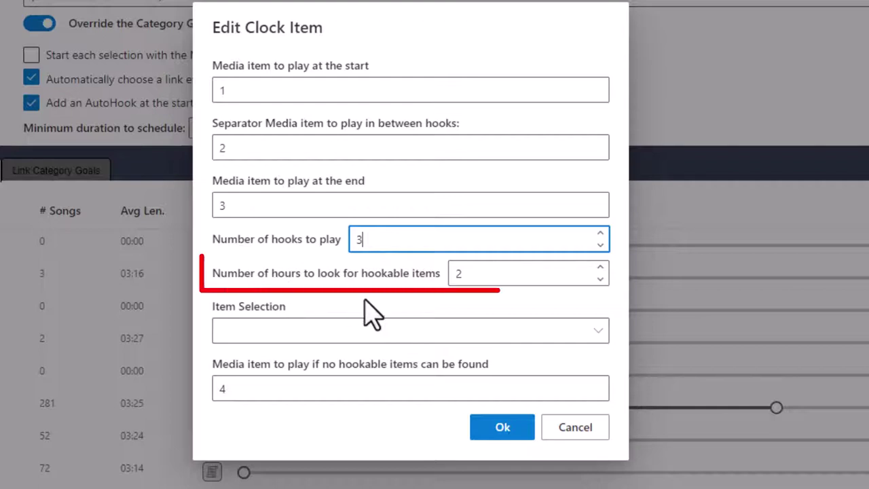
click(487, 278)
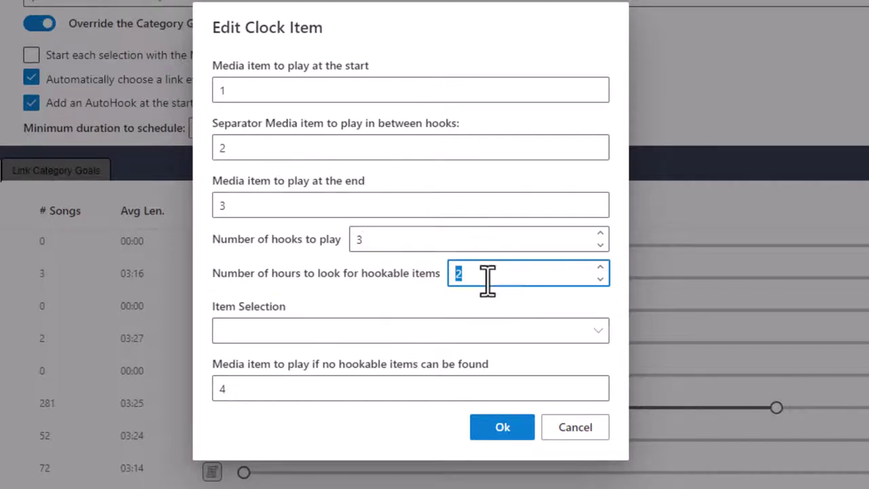
text(1)
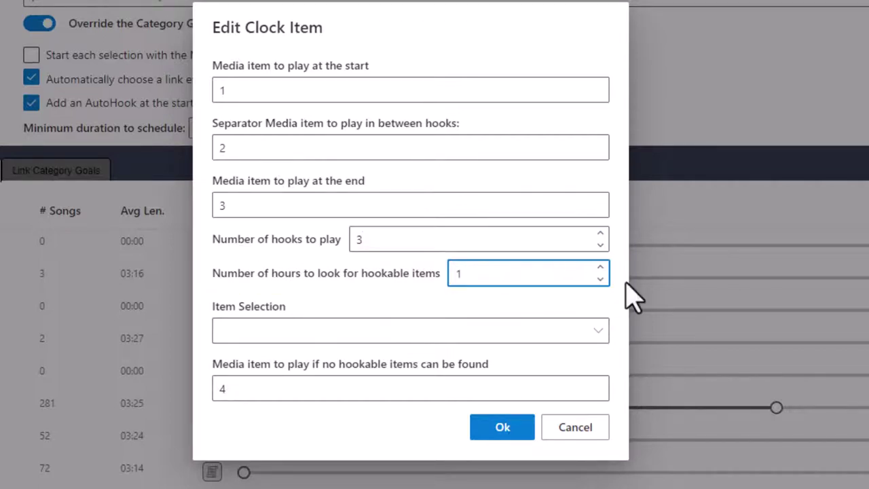
Step: Choose Next X Items as the AutoHook's item selection, accept the AutoHook settings and save the simple clock
click(332, 310)
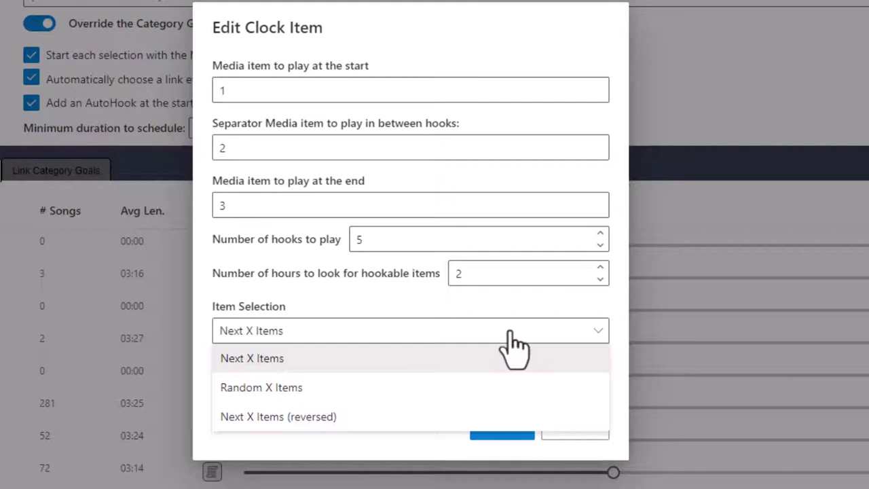
click(490, 320)
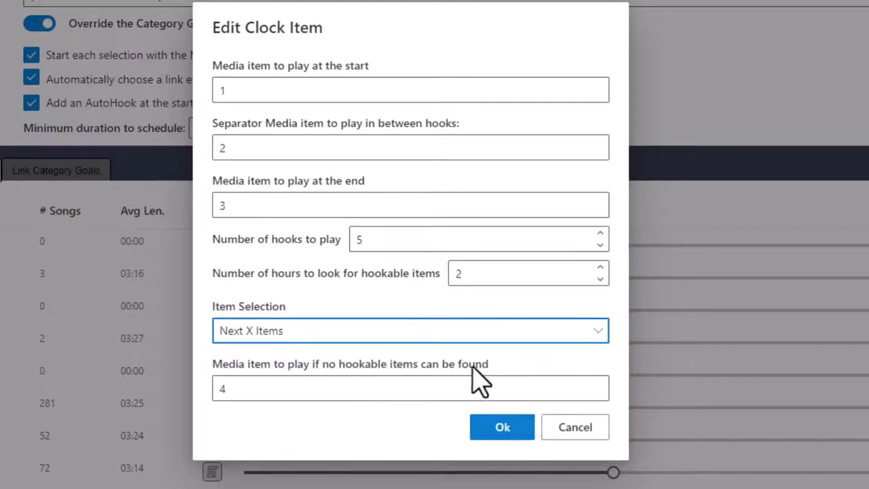
click(275, 388)
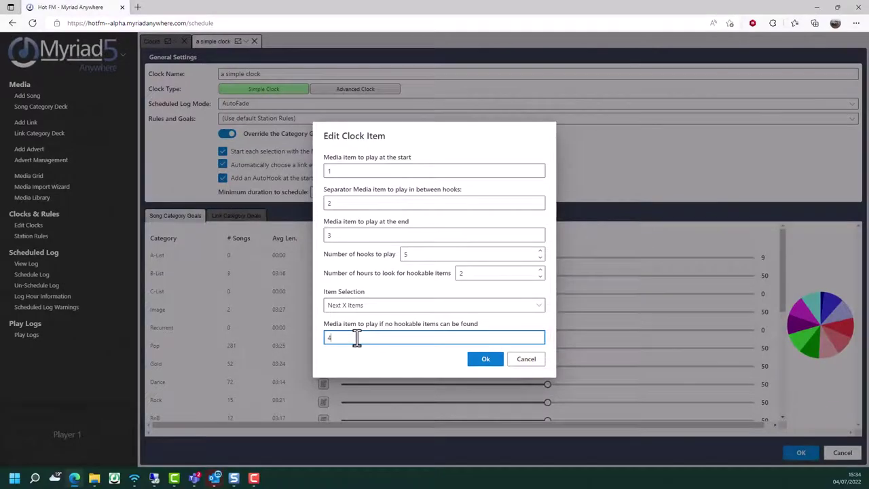
click(502, 427)
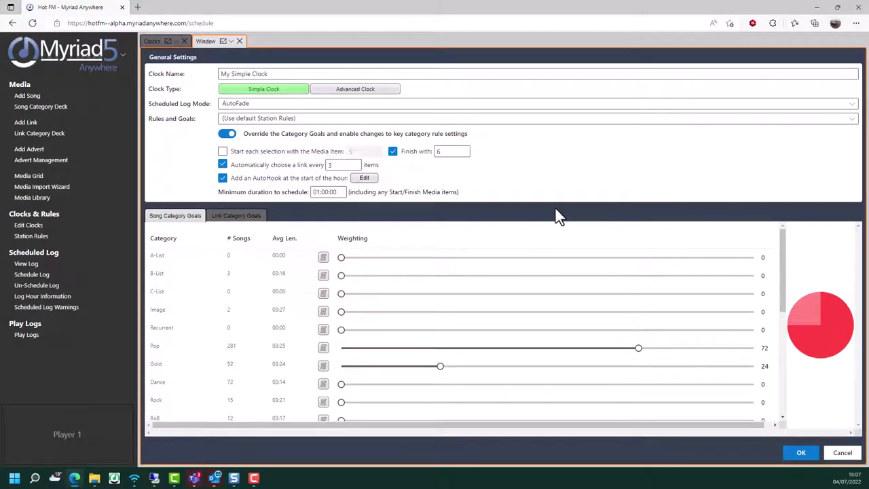
click(797, 452)
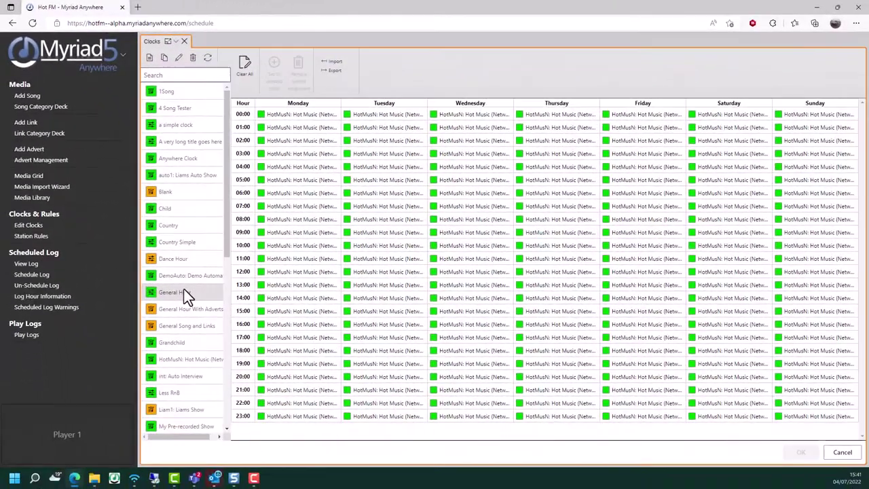
double_click(184, 291)
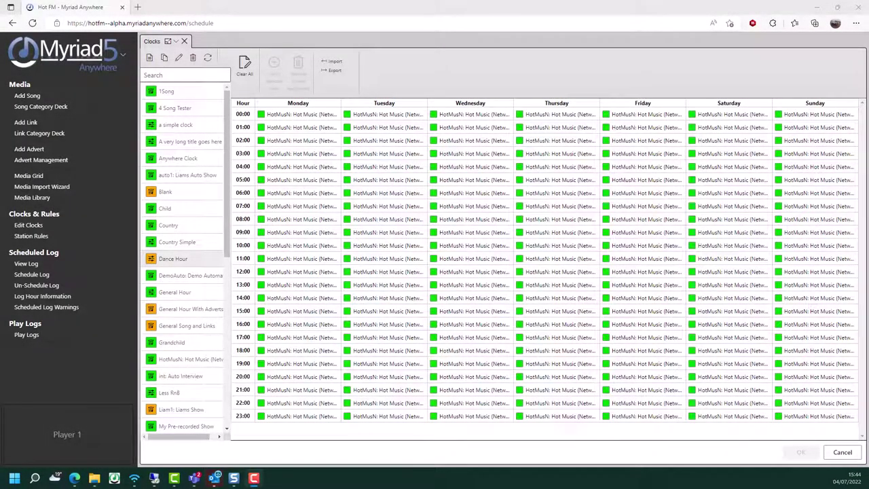
click(194, 259)
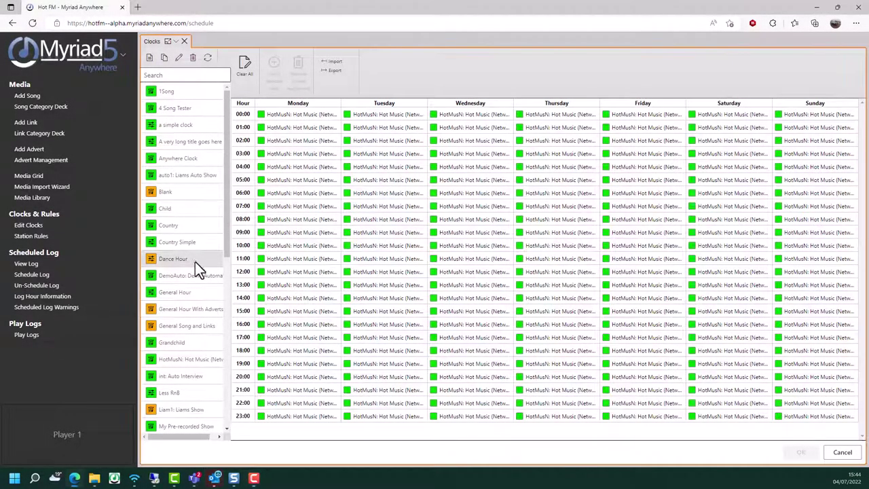
click(165, 58)
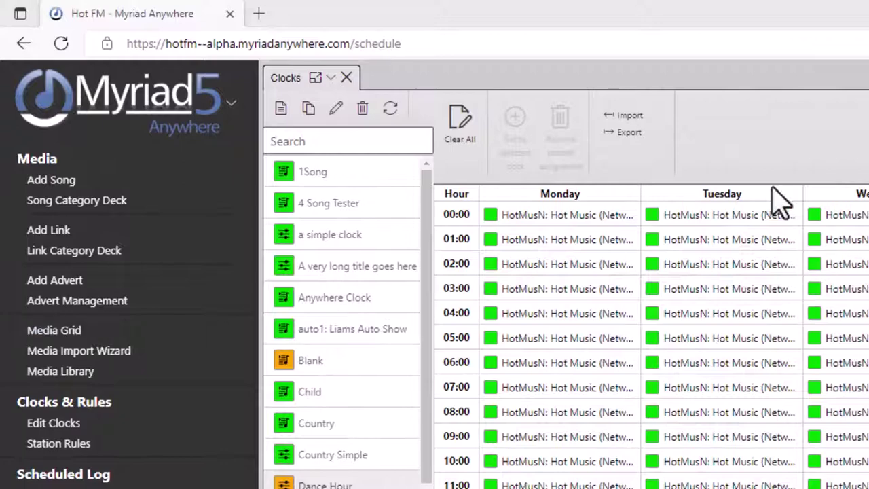
Step: Create a new clock titled "Liams Show" and make it an Advanced Clock without automatically generating clock items from the category goals
click(280, 110)
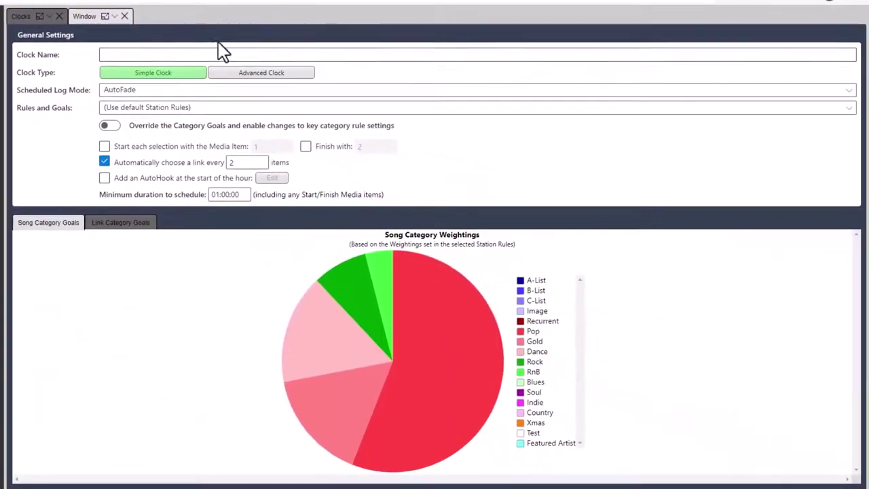
click(155, 53)
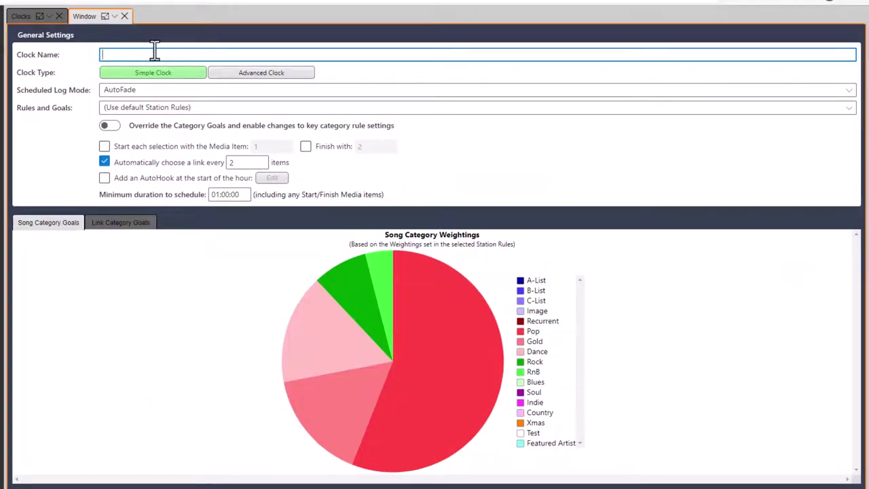
text(Liams Show)
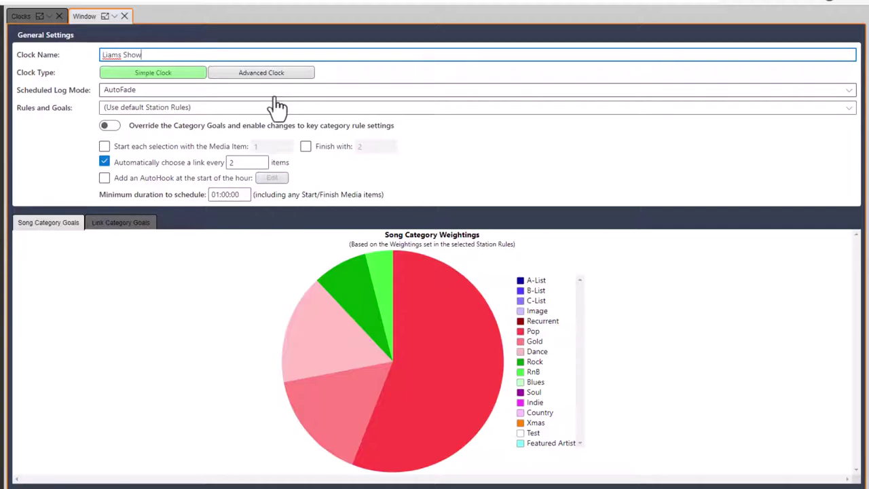
click(262, 74)
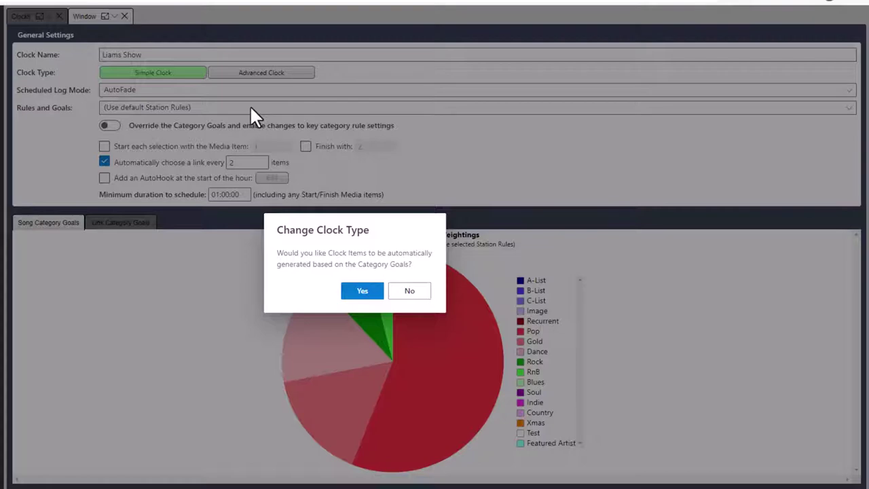
click(413, 299)
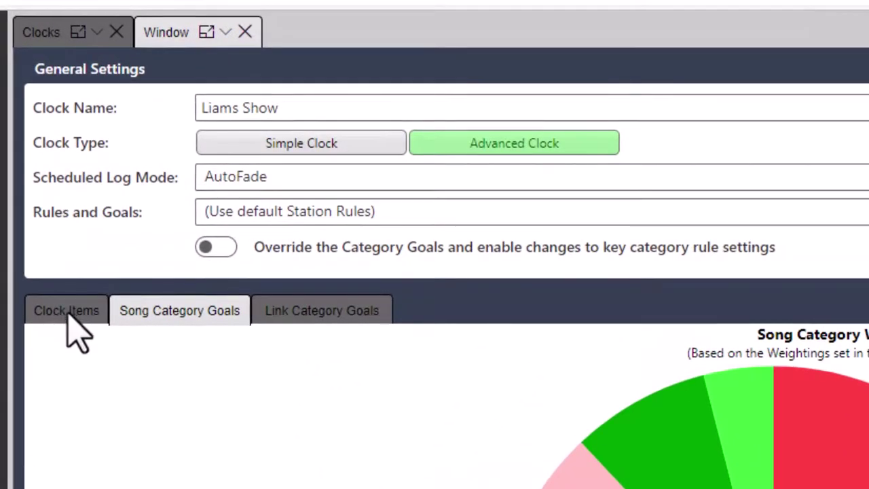
Step: Examine the item types available for the advanced clock, including Social, Absolute time, Soft time, Script, Split group, Split advert and Clock
click(68, 313)
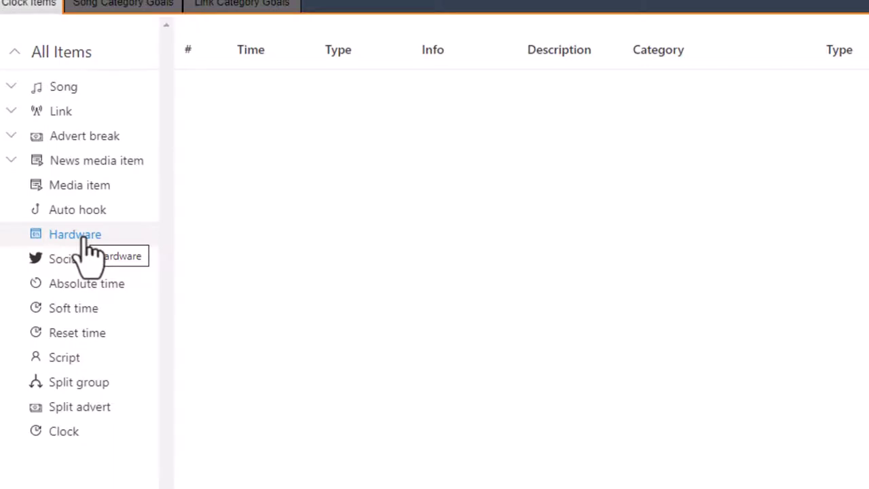
click(67, 265)
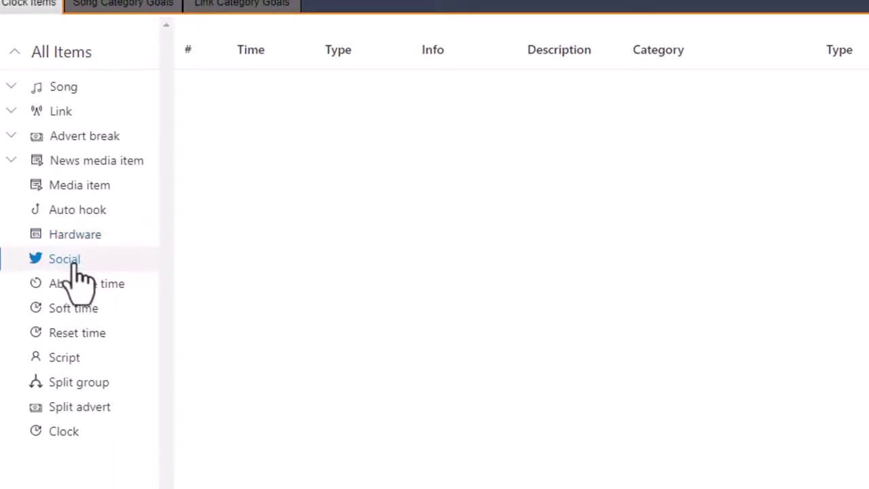
click(117, 290)
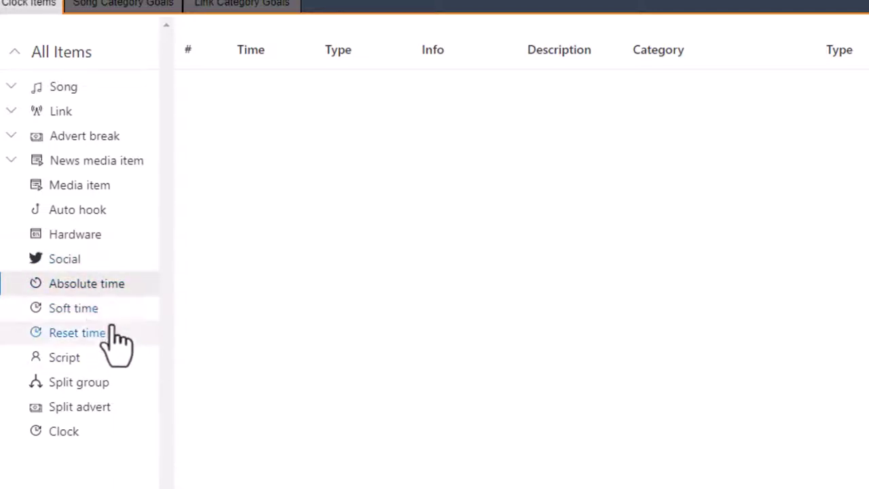
click(66, 315)
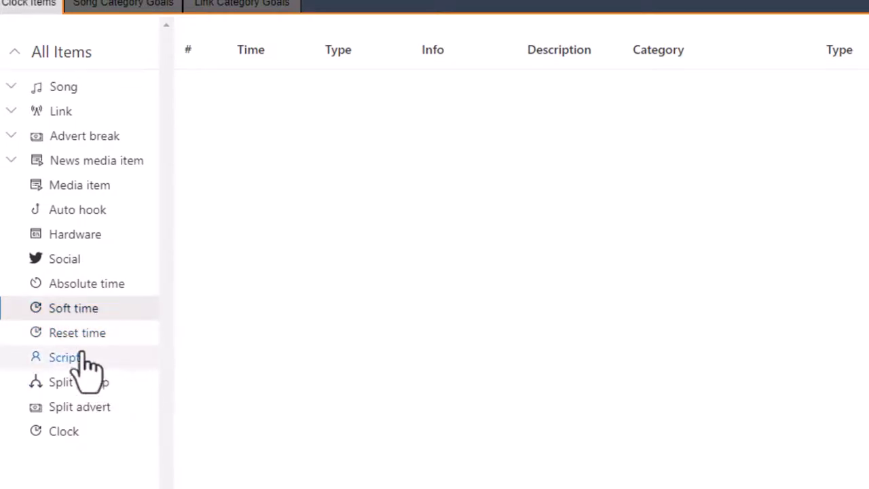
click(107, 363)
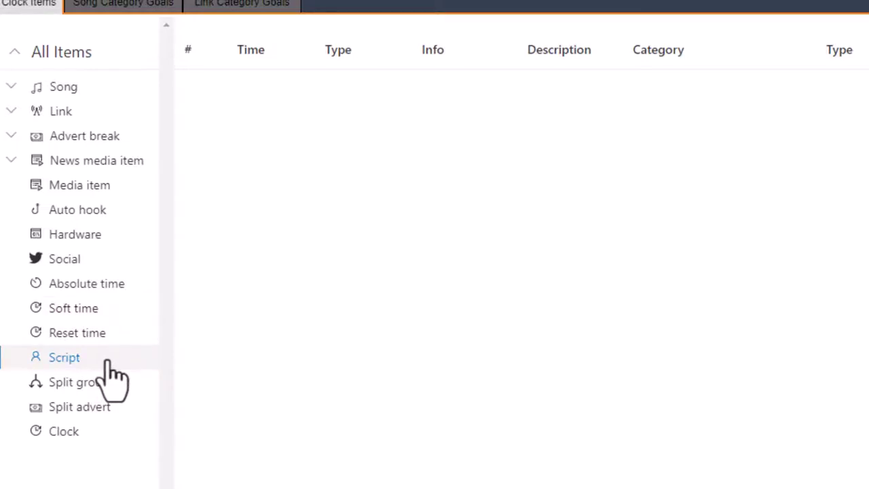
click(107, 387)
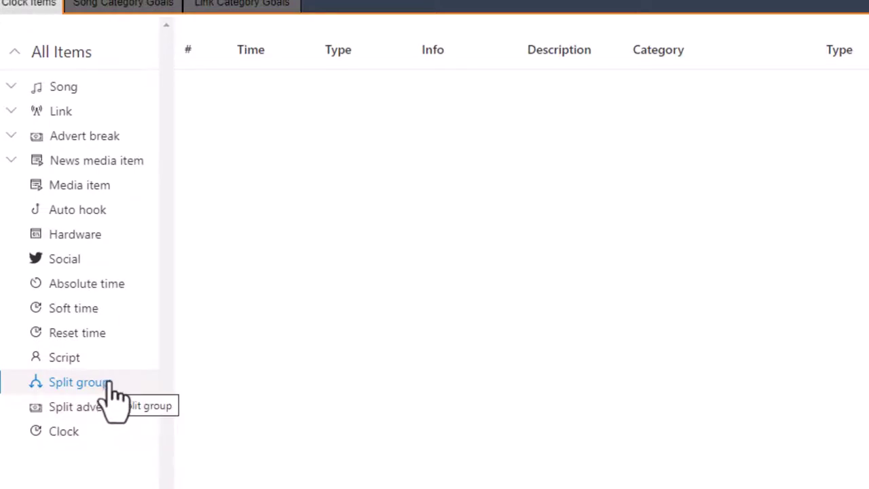
click(100, 411)
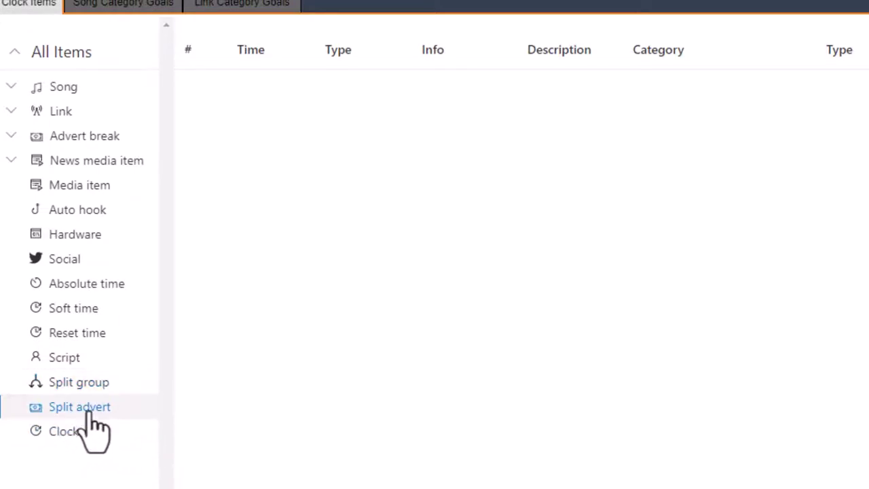
click(68, 434)
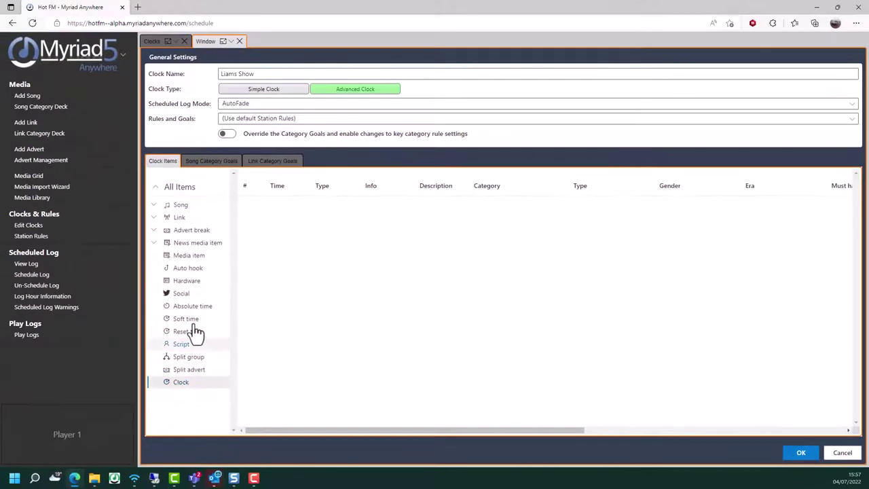
Step: Add a Link item to the empty clock and set its category to Wet Sweepers
drag(179, 217, 244, 212)
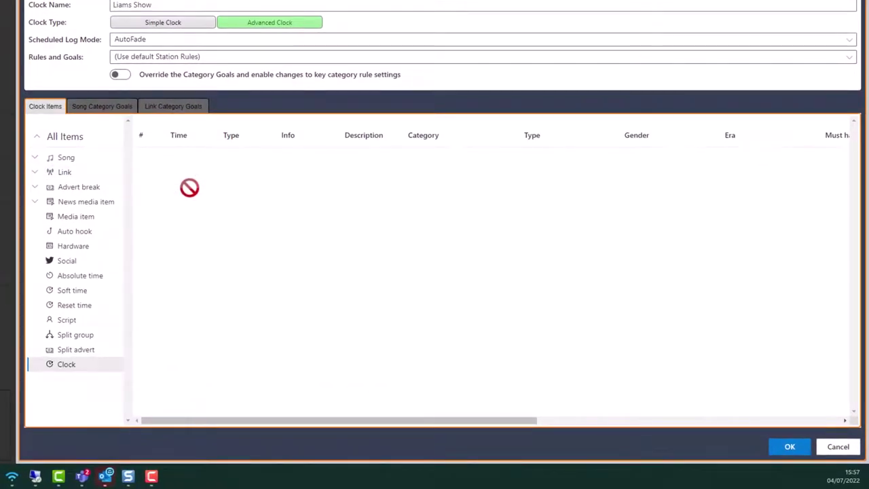
drag(189, 188, 254, 167)
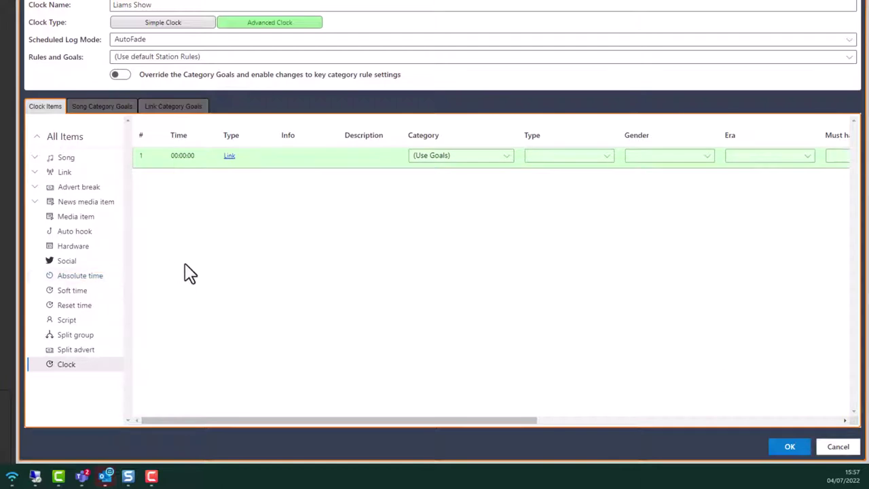
click(477, 160)
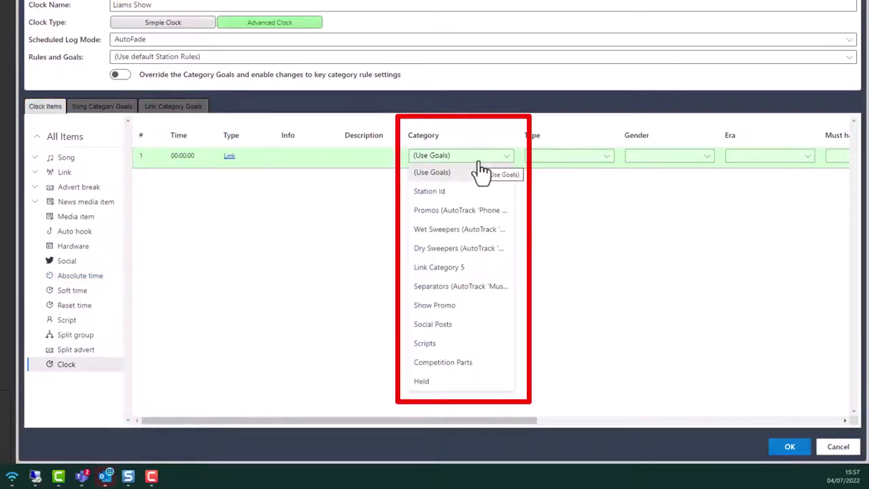
click(459, 229)
Step: Examine the link item's remaining options, including the Must have Tag(s) choices and the Drp/Fde/Lck and channel settings
mouse_move(430, 420)
mouse_down()
mouse_move(534, 394)
mouse_move(584, 397)
mouse_up()
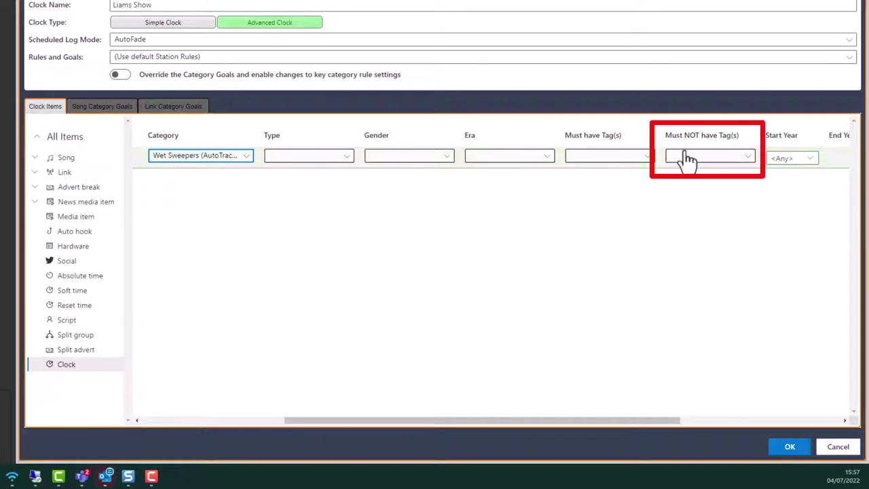
click(603, 163)
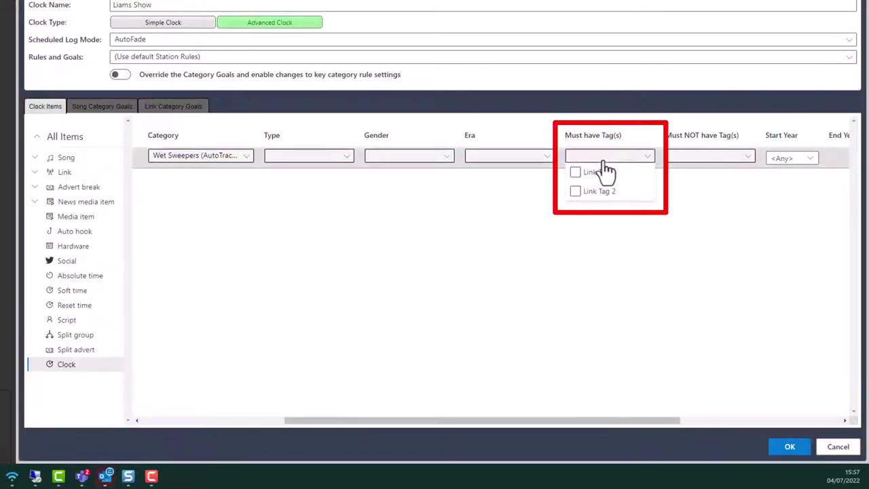
click(782, 193)
click(563, 421)
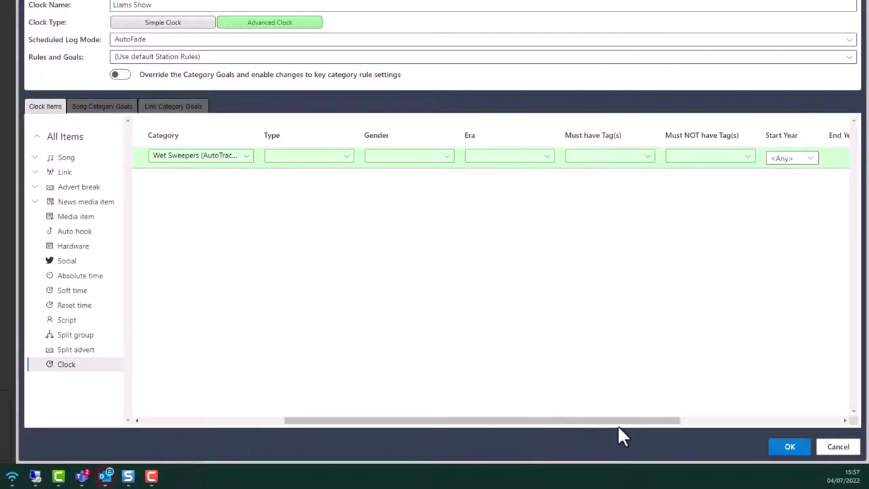
drag(621, 422, 761, 380)
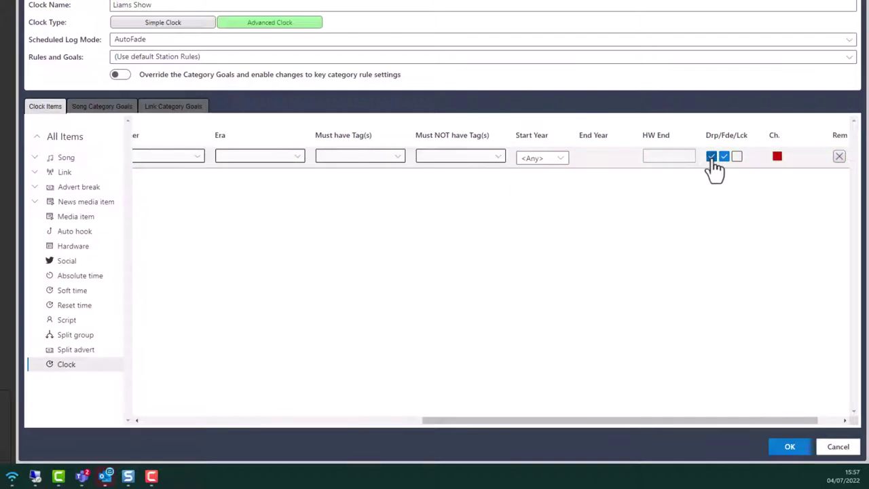
click(773, 160)
Step: Add two Song items after the Wet Sweepers link, leaving their category on (Use Goals)
drag(494, 416, 124, 396)
drag(66, 163, 181, 184)
drag(71, 165, 283, 248)
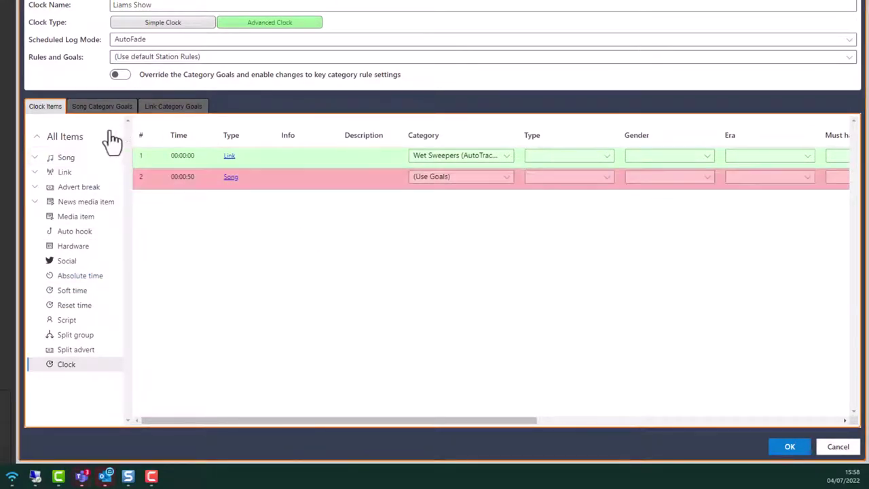
drag(66, 158, 285, 201)
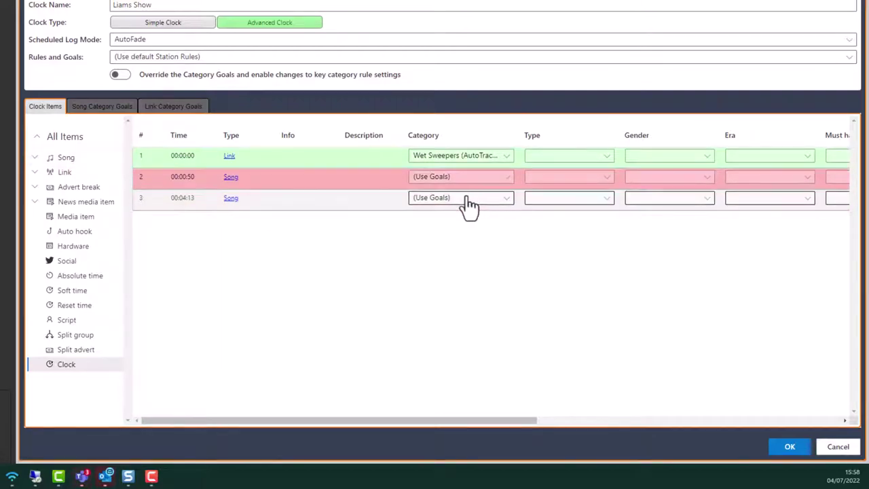
Step: Review the song category weightings, switching the category goals override on and off again, and return to the clock items
click(97, 110)
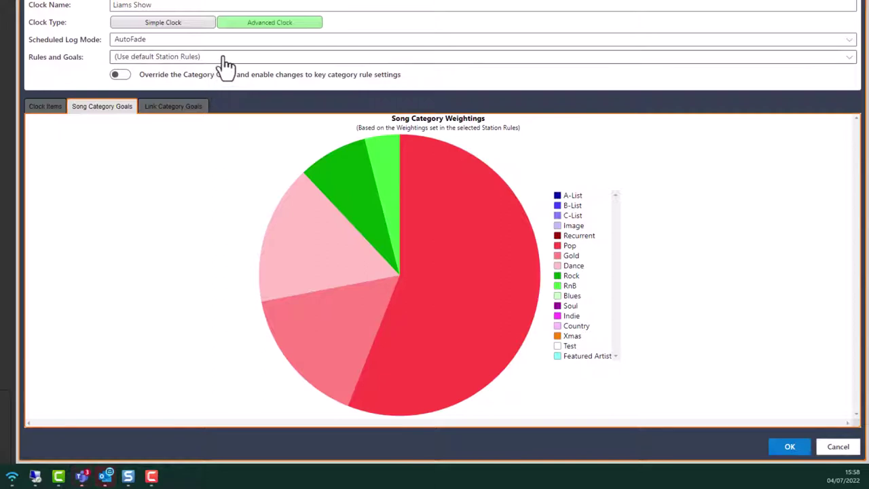
click(121, 76)
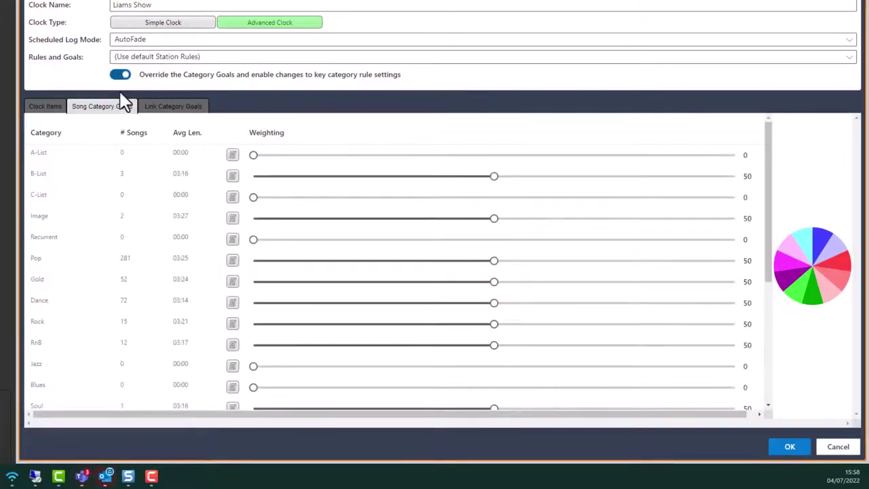
click(119, 75)
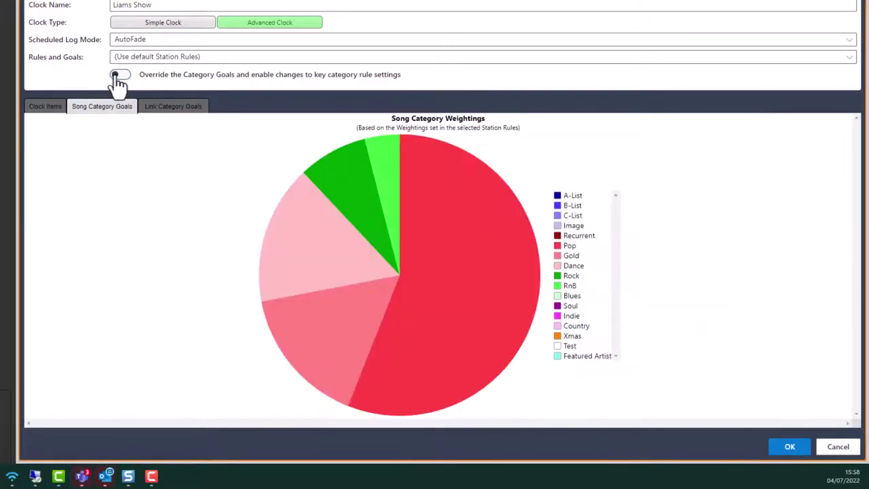
click(45, 105)
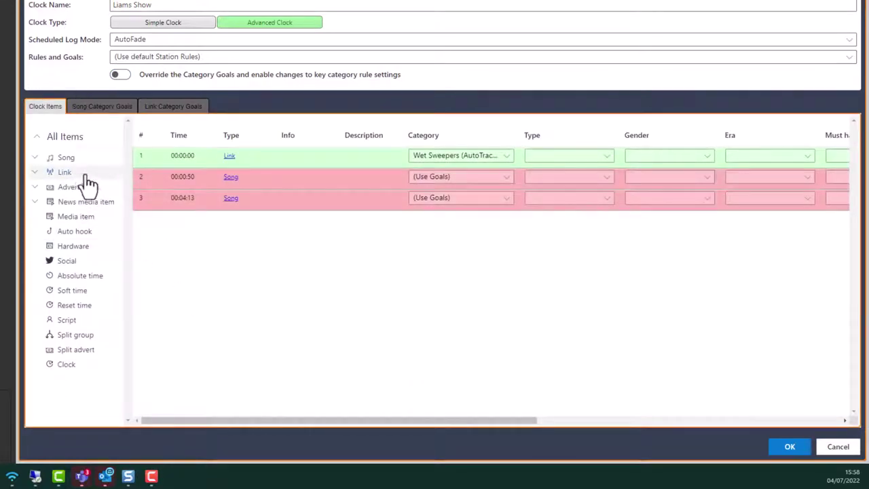
Step: Add a Media item with number 10 after the second song, followed by two more Song items
drag(89, 221, 231, 224)
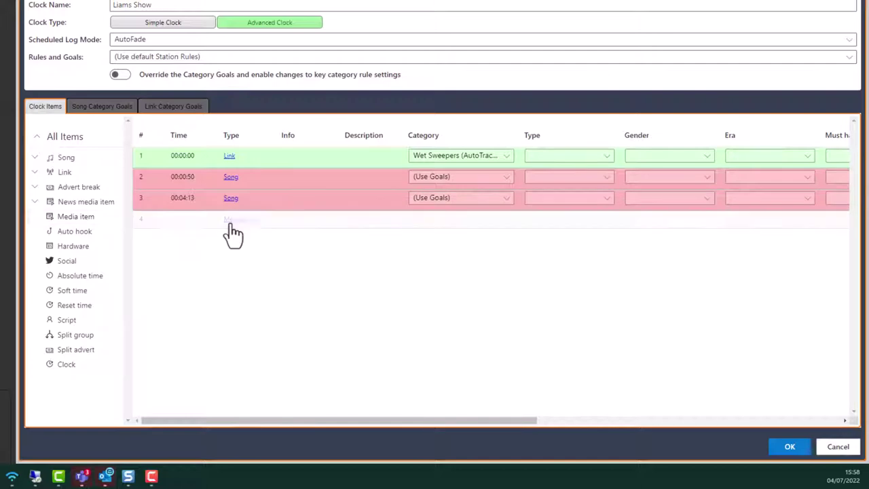
click(239, 220)
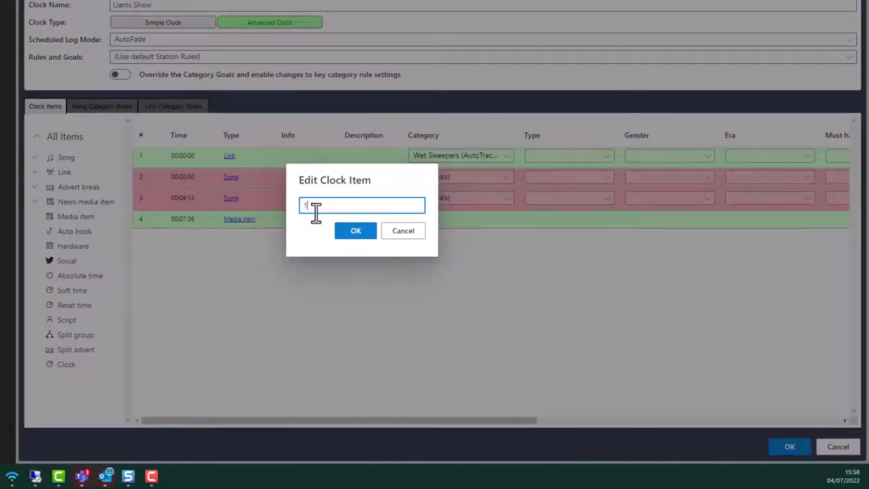
click(357, 232)
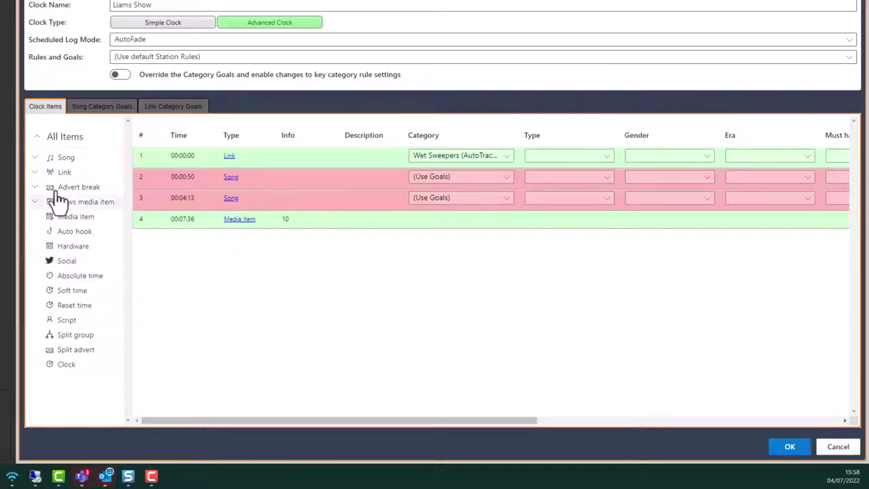
drag(63, 168, 236, 241)
drag(99, 174, 216, 258)
Step: Add a Social item at the end of the clock that posts the message "Hello world" to Twitter
drag(65, 262, 190, 286)
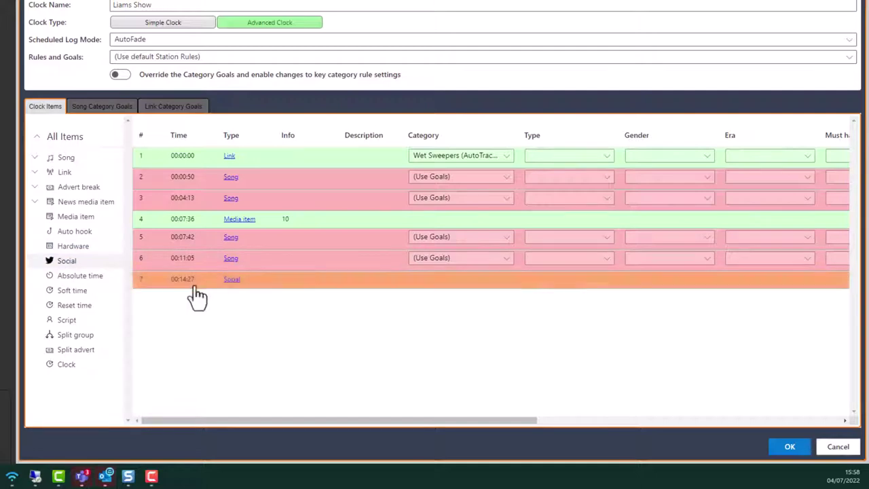
click(230, 280)
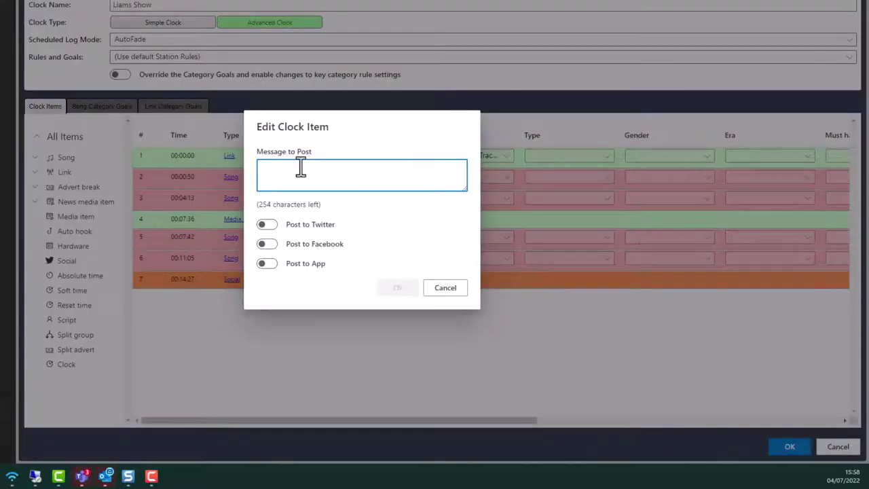
text(Hello world)
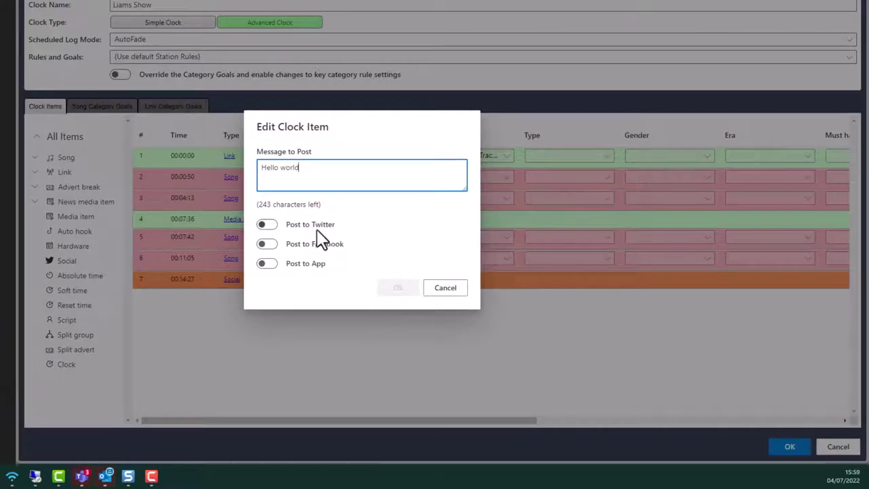
click(268, 225)
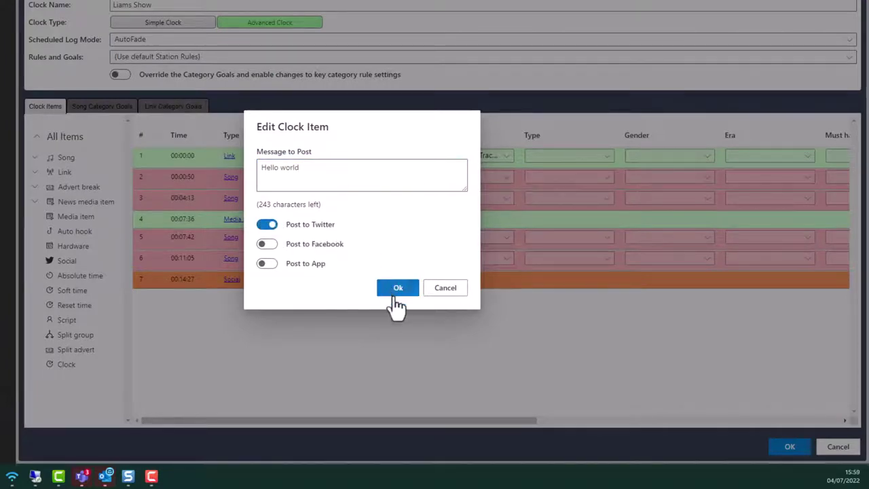
click(395, 290)
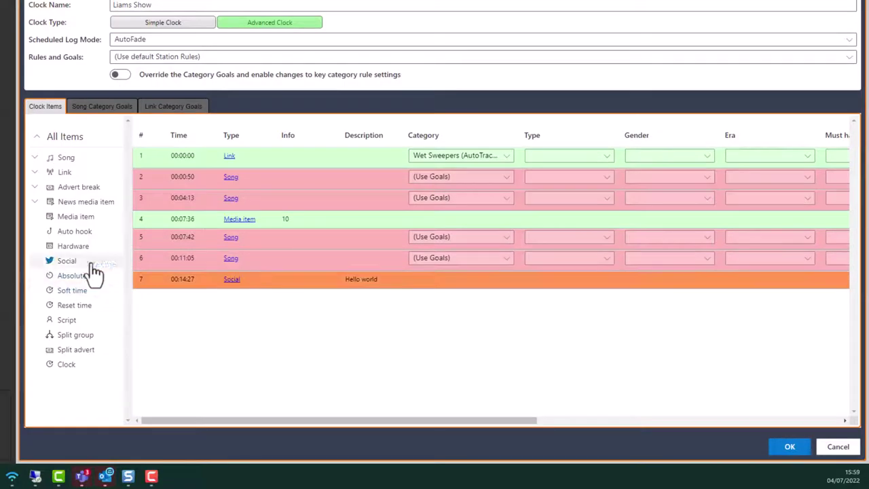
Step: Add an Absolute time item after the social post and set its time to XX:13:00.000
drag(80, 279, 198, 292)
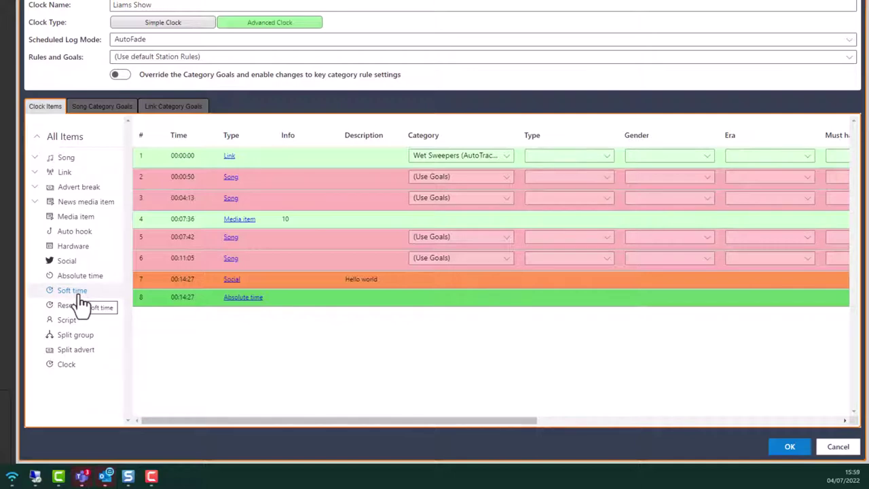
click(220, 315)
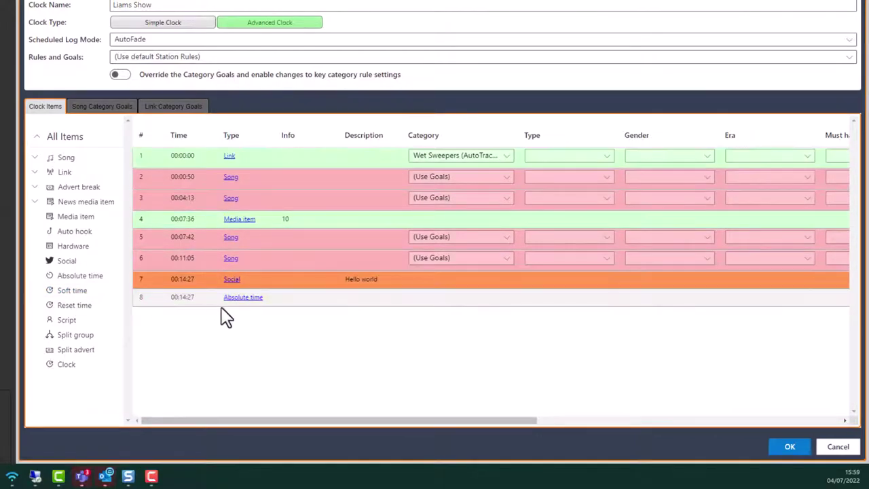
click(229, 299)
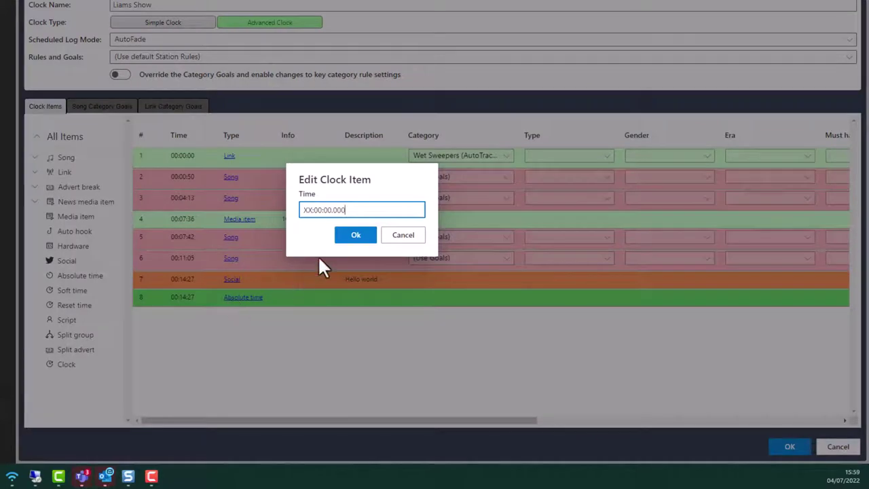
text(13:)
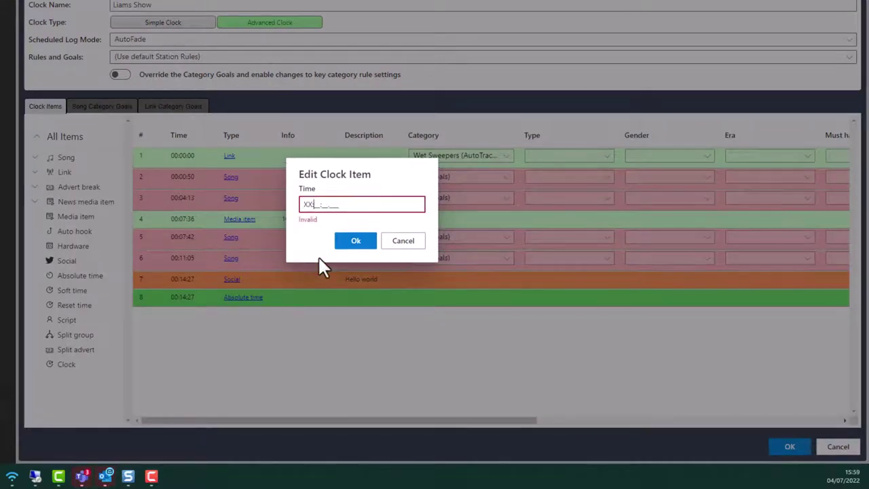
text(00)
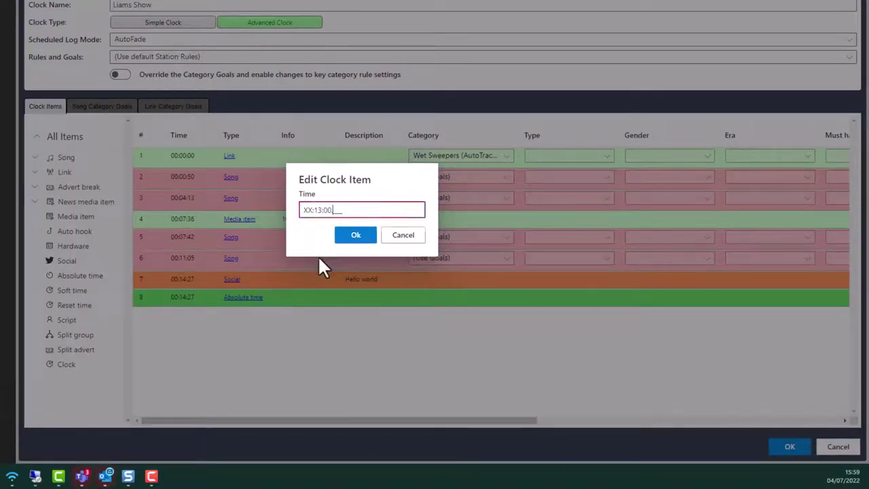
text(.000)
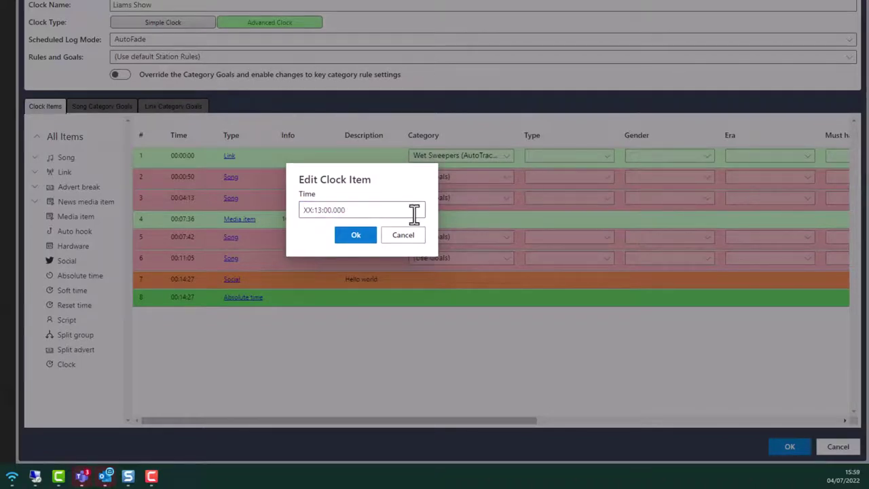
click(356, 237)
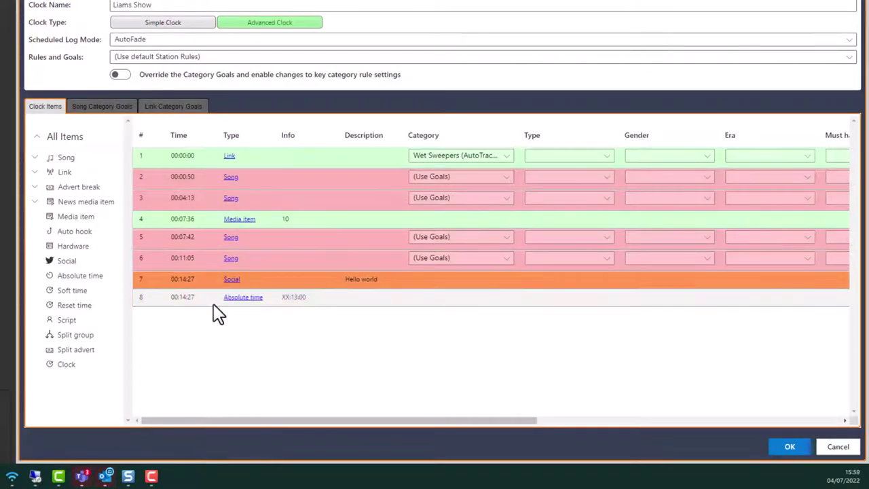
click(273, 300)
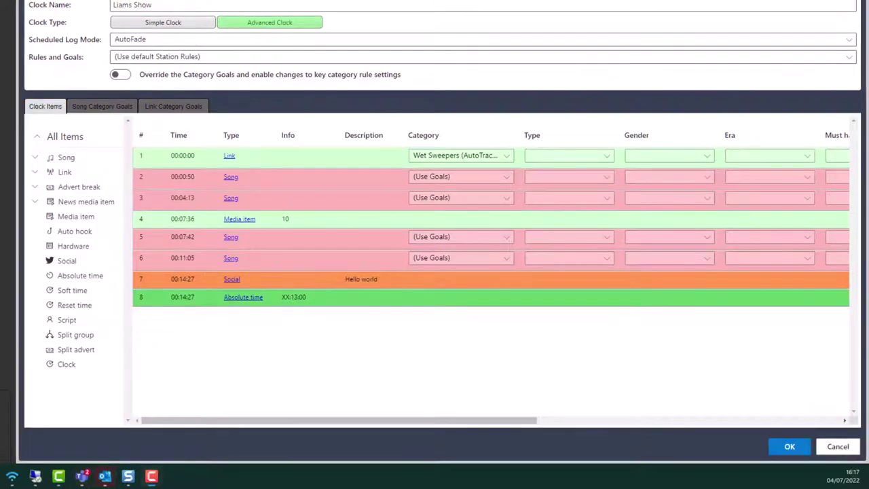
drag(93, 276, 253, 313)
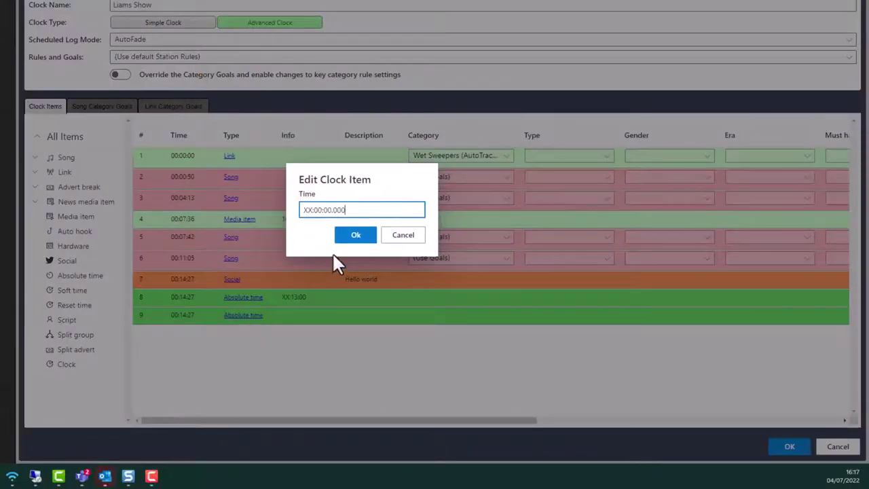
drag(346, 209, 313, 210)
text(15:00.000)
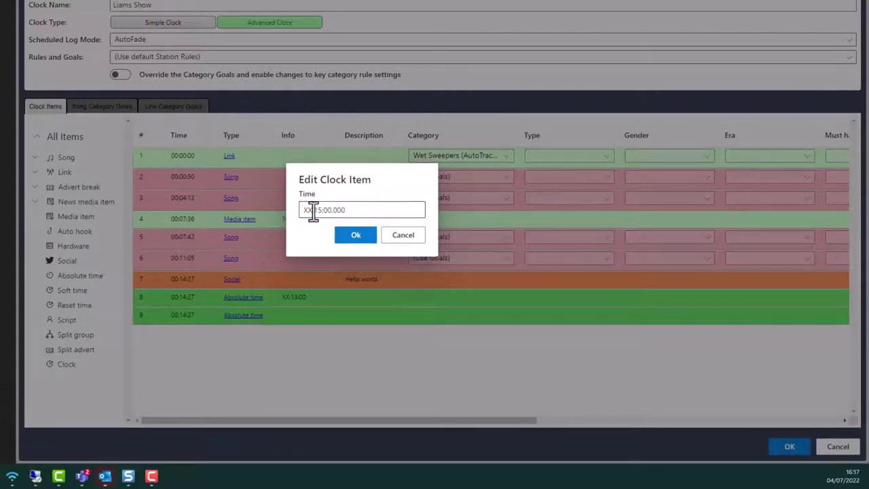
click(353, 238)
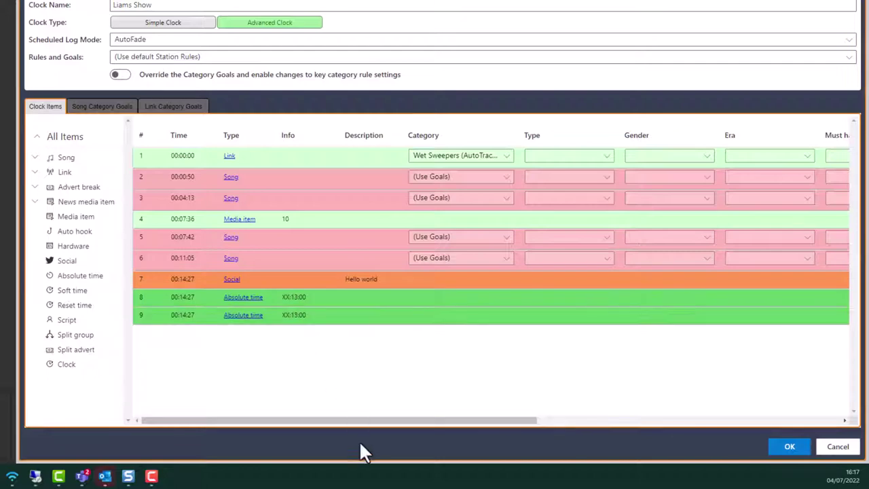
drag(364, 419, 745, 419)
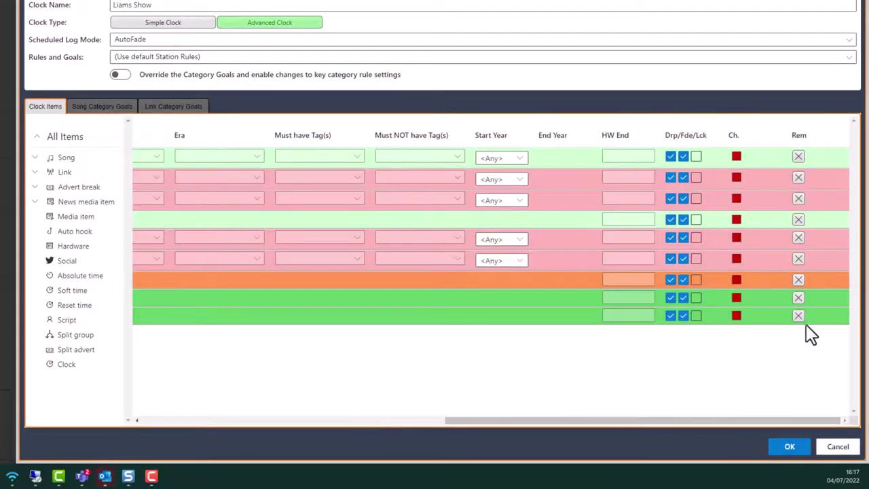
click(799, 316)
Step: Add a Soft time item after the Absolute time item and set its time to XX:15:00.000
drag(516, 421, 181, 460)
drag(62, 290, 234, 328)
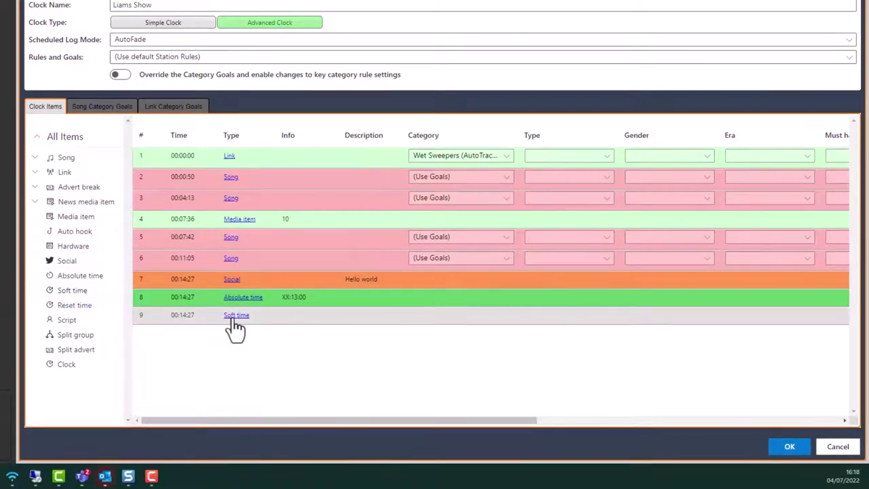
click(231, 316)
drag(354, 193, 314, 196)
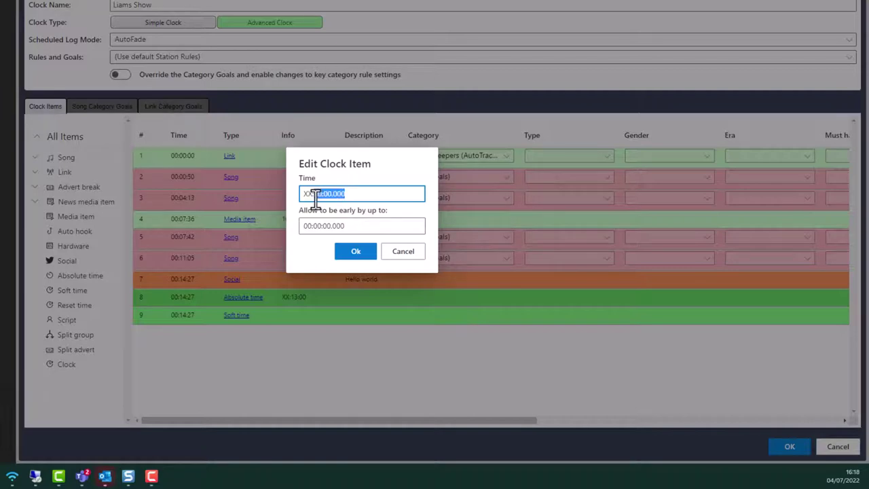
text(15:0)
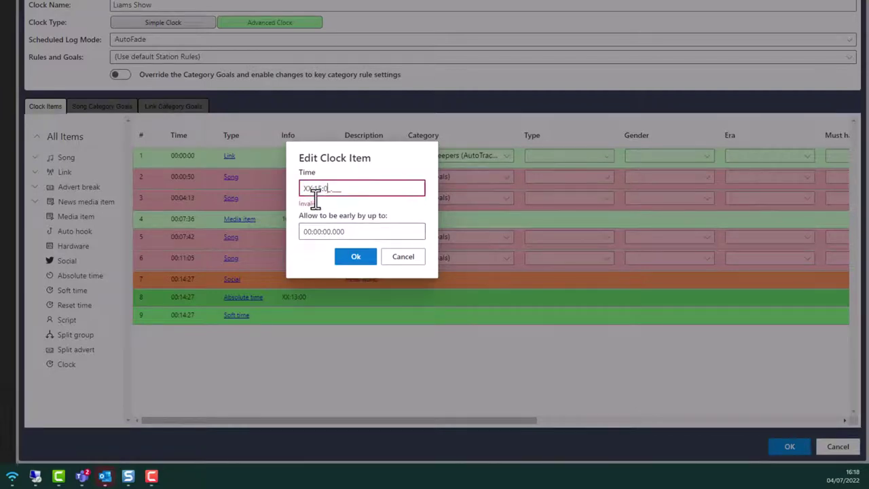
text(0.000)
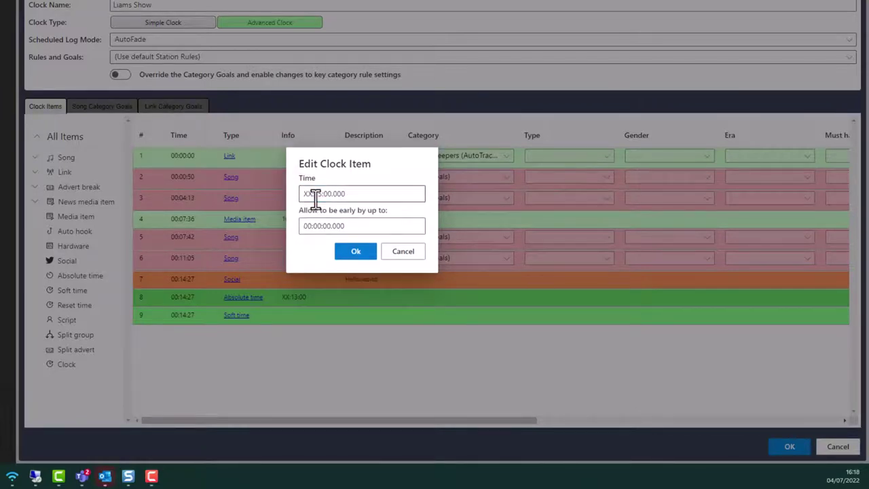
Step: Allow the Soft time item to be early by up to 01:00:00.000 and confirm its settings
drag(355, 224, 235, 230)
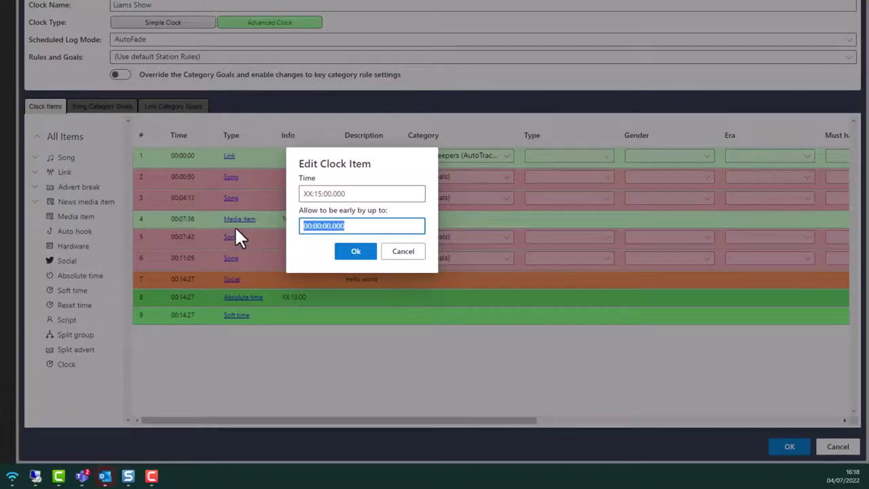
key(BackSpace)
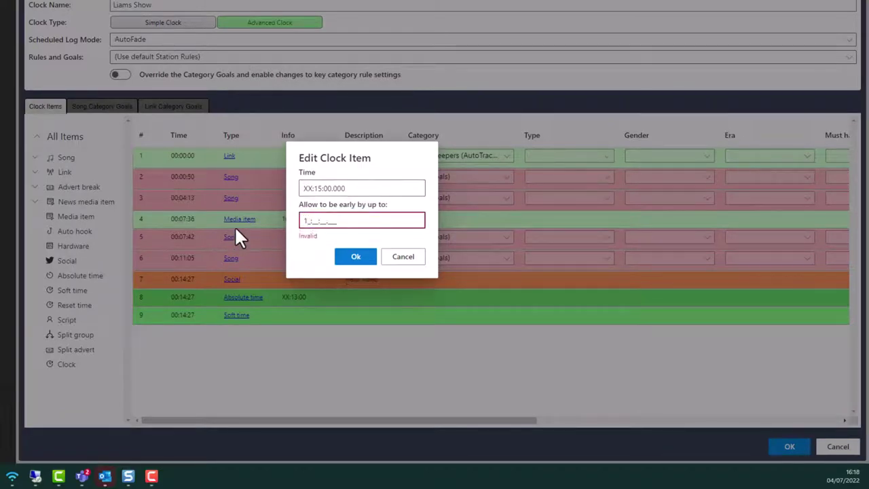
text(010000000)
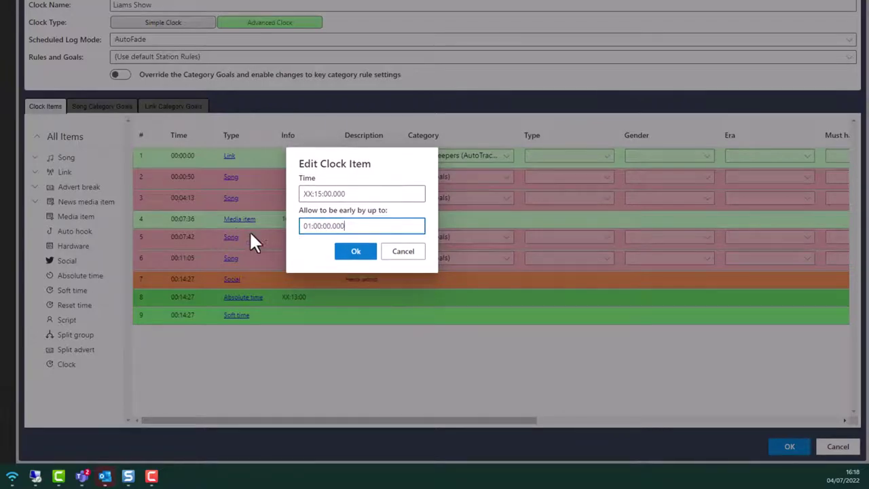
click(355, 252)
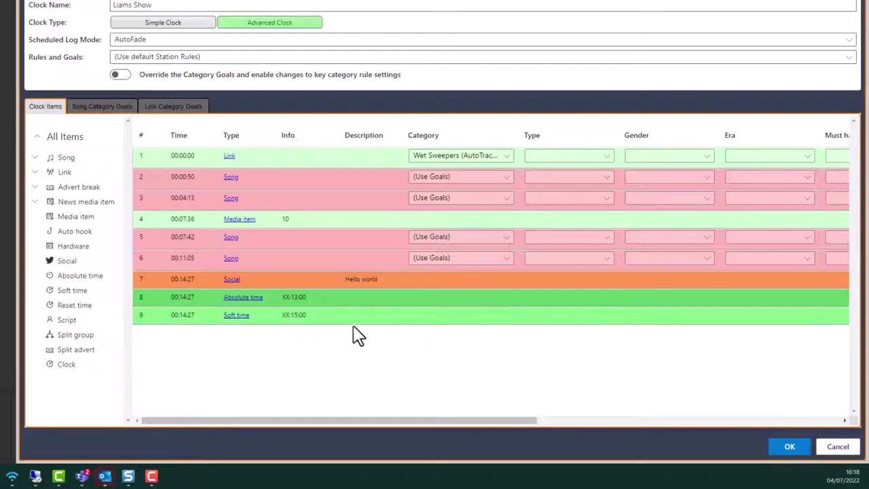
Step: Add a Reset time item at the end of the clock and look over its remaining column options
drag(72, 314, 216, 346)
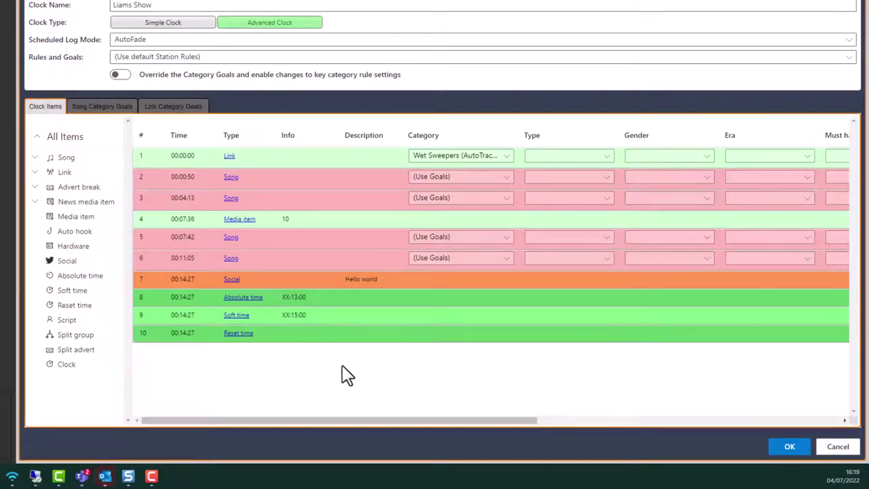
drag(376, 419, 701, 421)
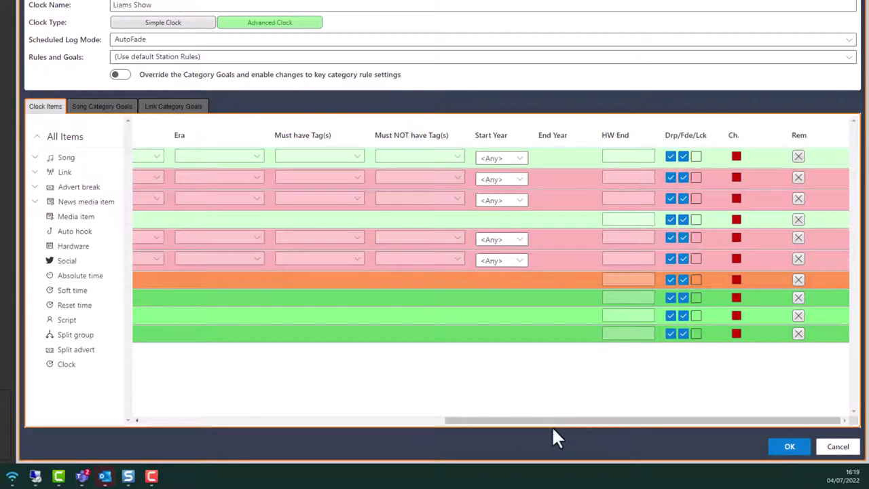
drag(540, 420, 199, 417)
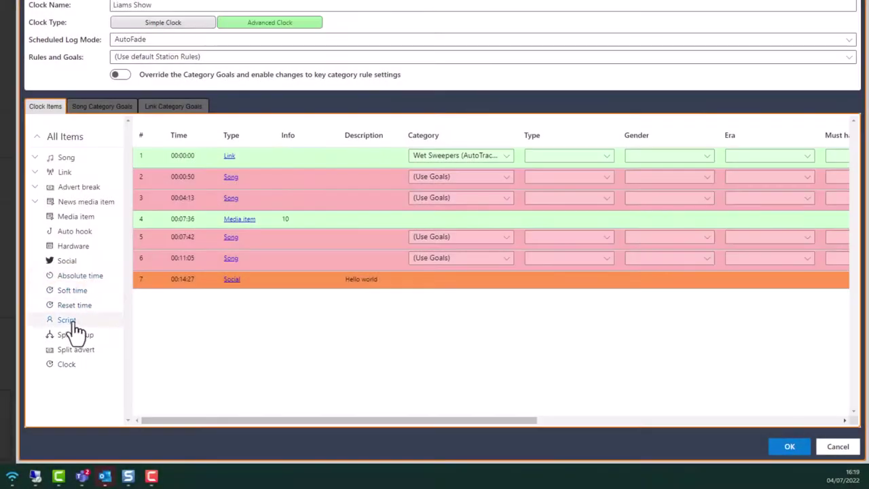
Step: Add a Script item after the social post and assign it the Live Read script 43 Weather-Full.txt
drag(72, 319, 186, 306)
click(230, 299)
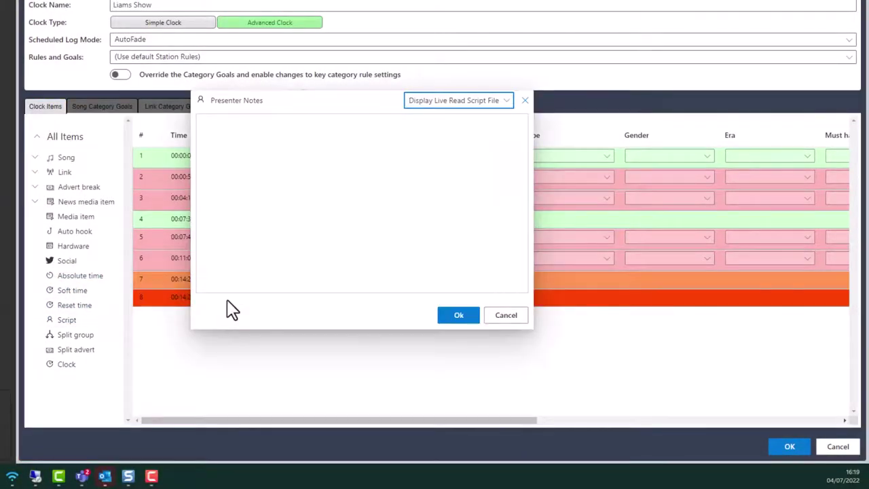
click(506, 102)
click(435, 138)
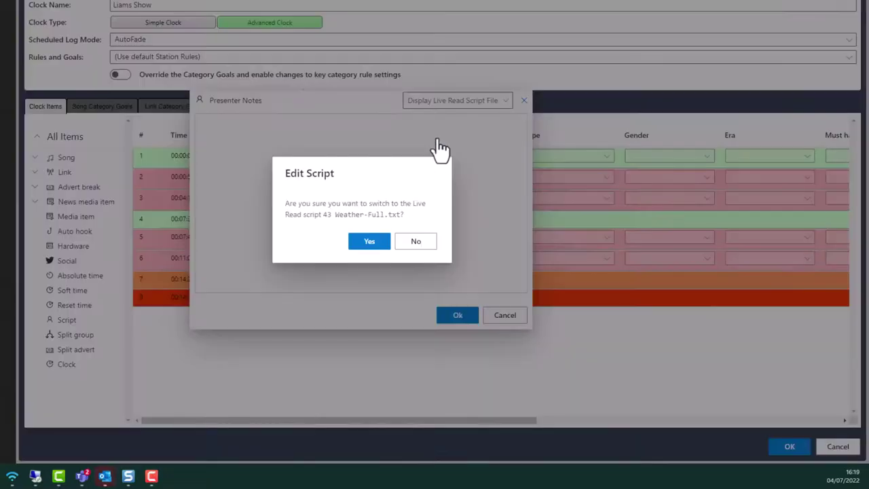
click(365, 245)
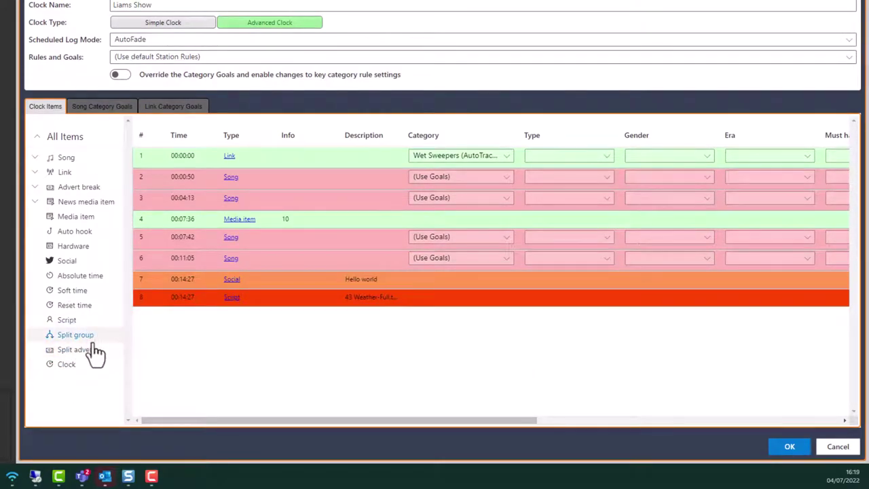
click(70, 370)
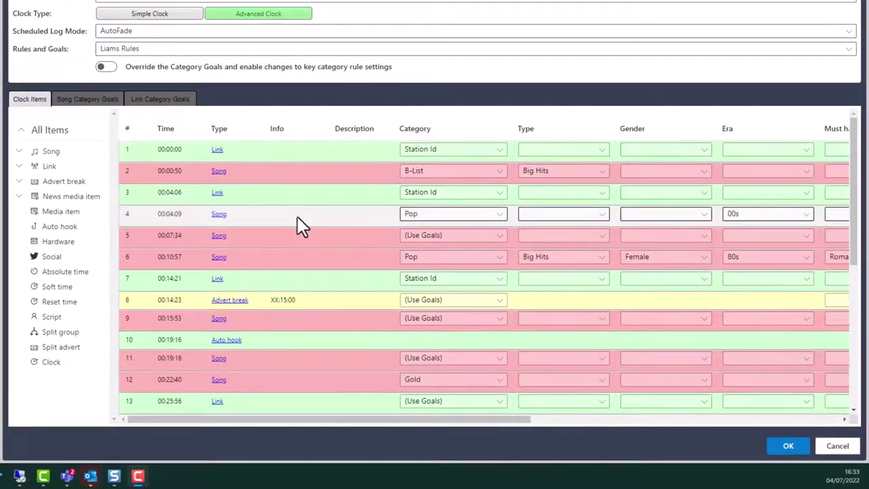
Step: Examine the items of the completed clock, including the type, gender, era, tag and year filters of the sixth item
scroll(297, 216, down, 8)
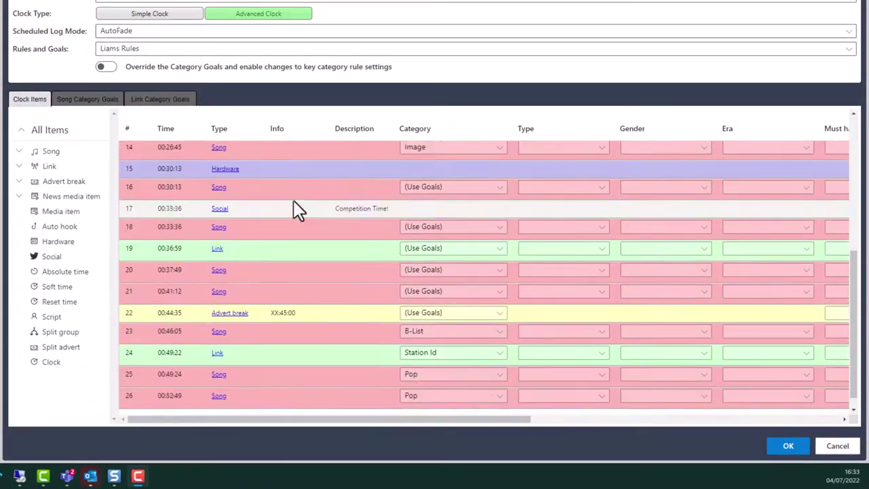
click(297, 210)
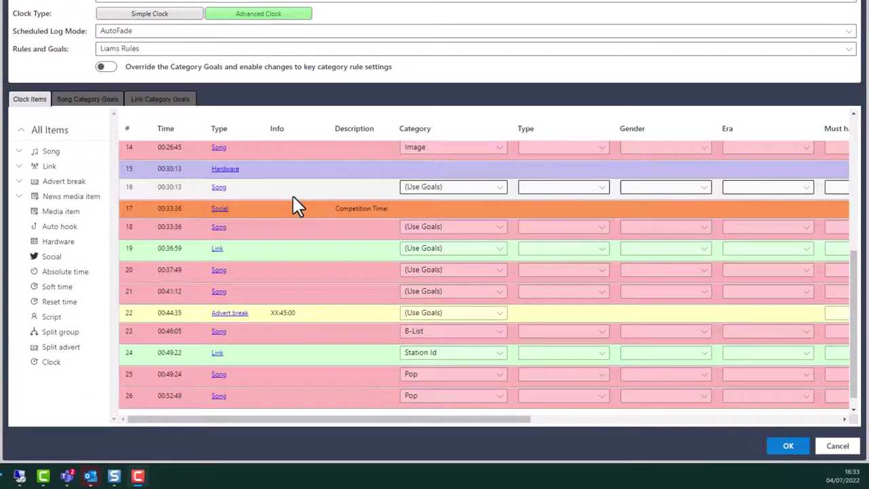
scroll(319, 363, up, 1)
scroll(319, 351, up, 6)
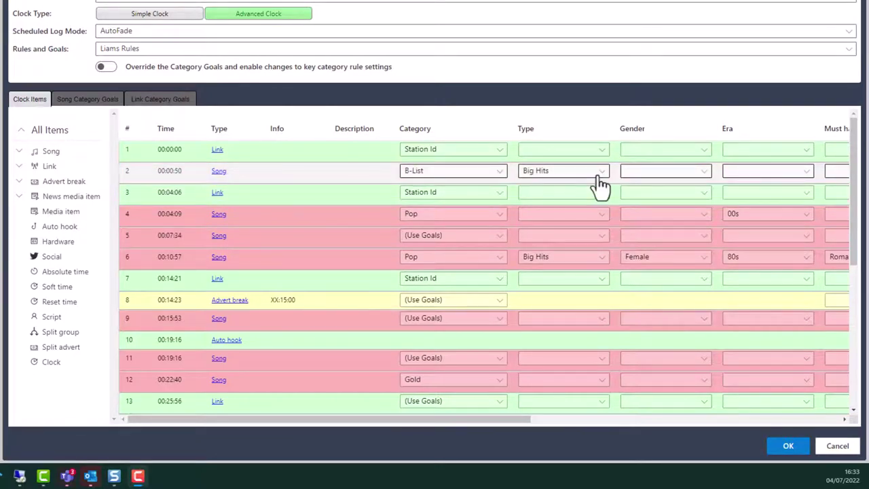
drag(500, 419, 410, 384)
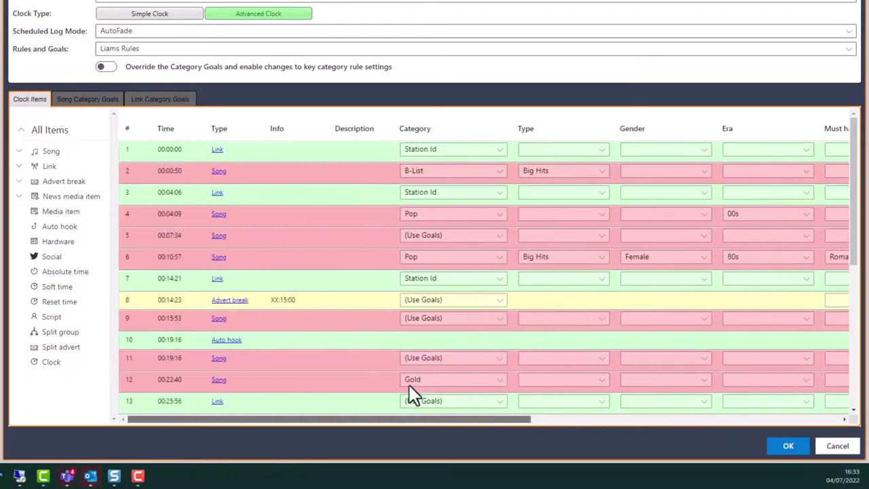
click(387, 254)
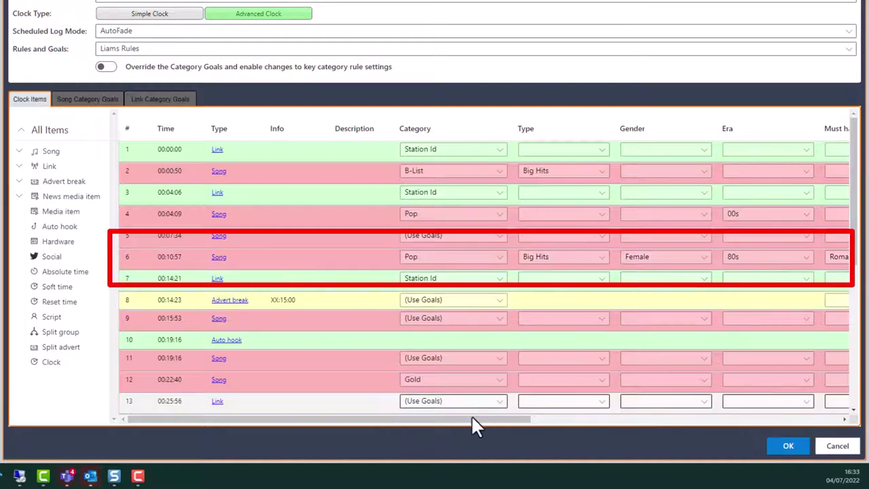
drag(473, 420, 723, 429)
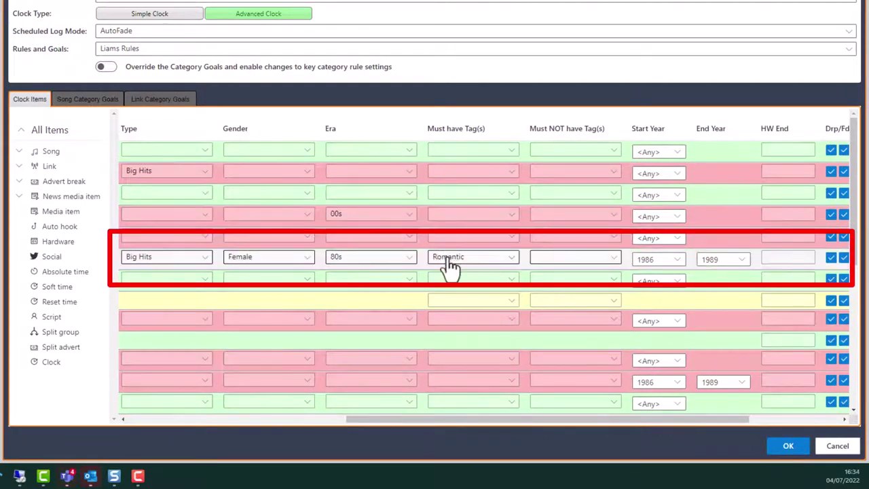
drag(464, 422, 586, 408)
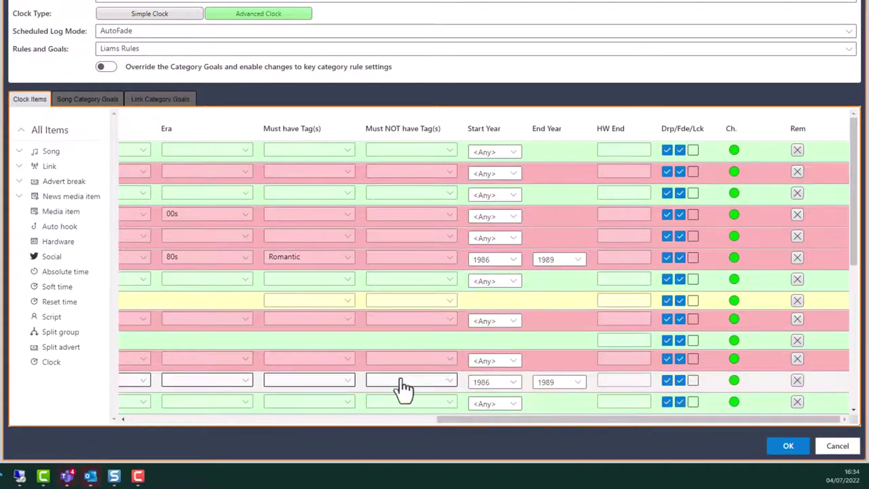
Step: Try the <Ask> start year on the seventh item, the Station Id link, and return it to <Any>
click(514, 284)
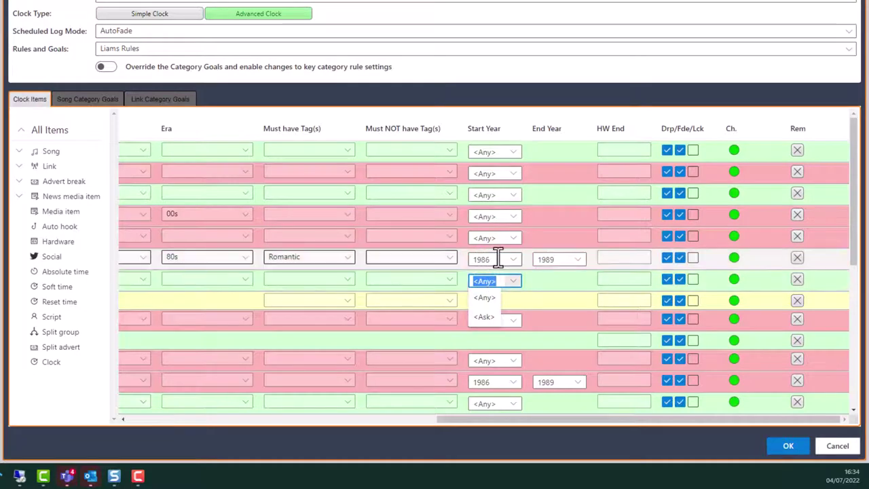
click(485, 322)
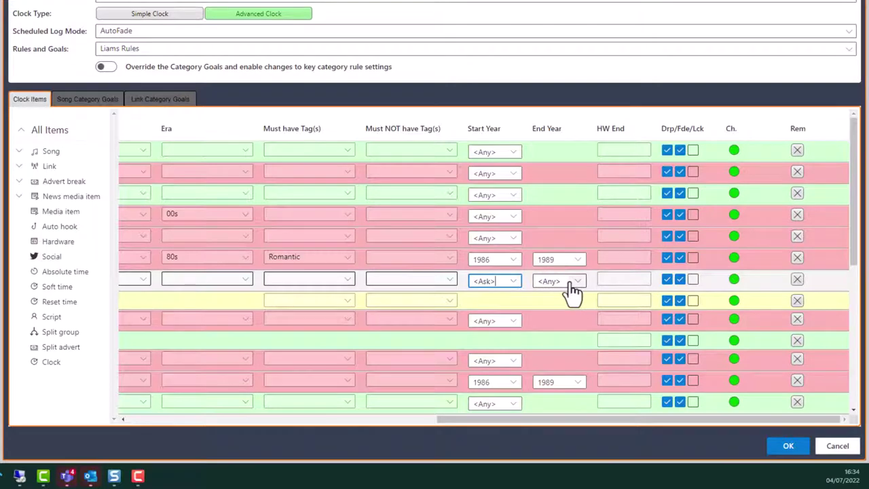
click(514, 282)
click(490, 298)
Step: Look through the rest of the clock's items, from the first advert break to the final songs
drag(491, 421, 228, 421)
scroll(266, 292, down, 2)
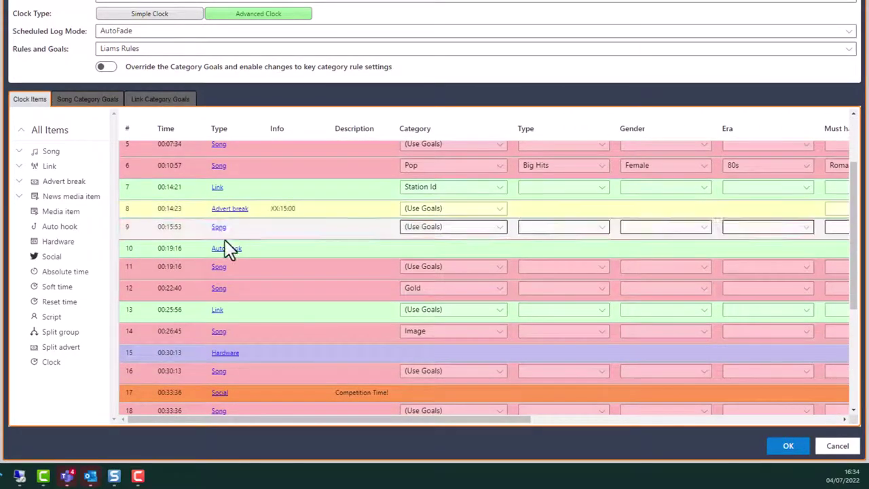
scroll(258, 289, down, 3)
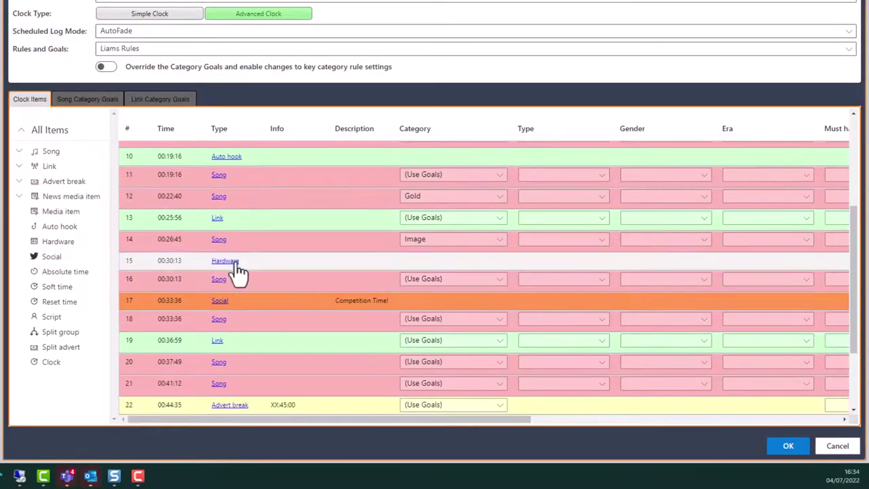
scroll(277, 298, down, 1)
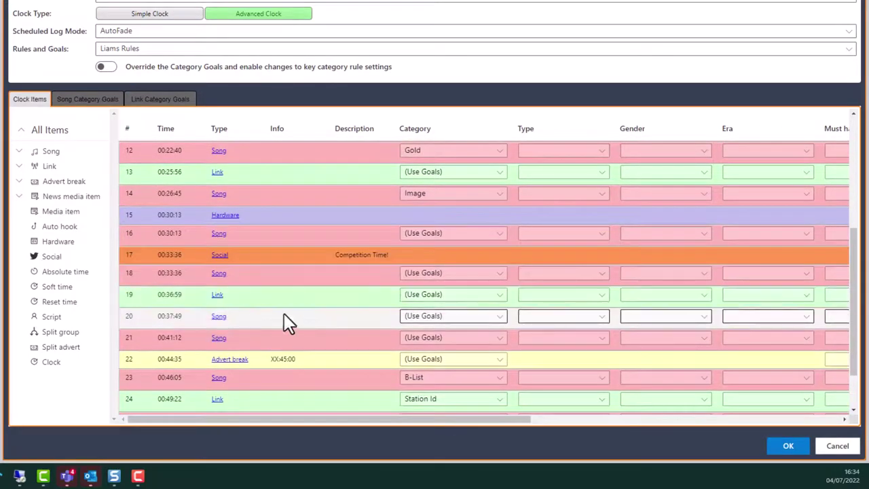
scroll(283, 356, down, 2)
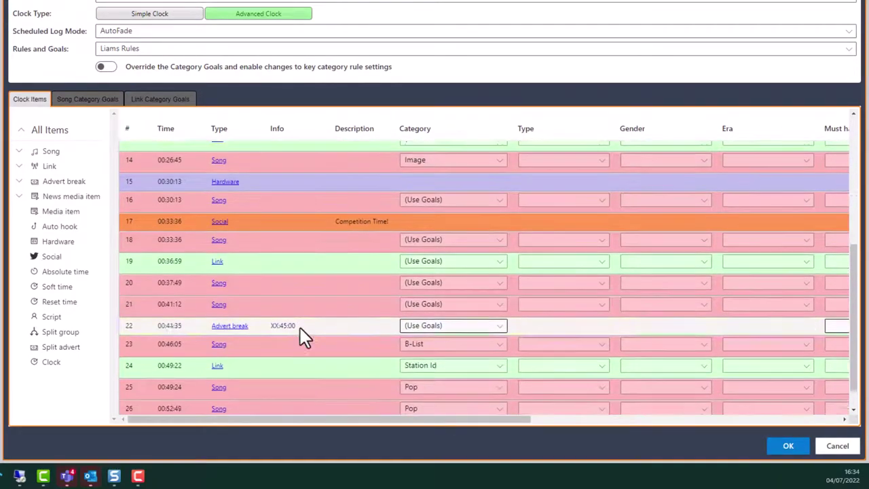
scroll(311, 277, up, 6)
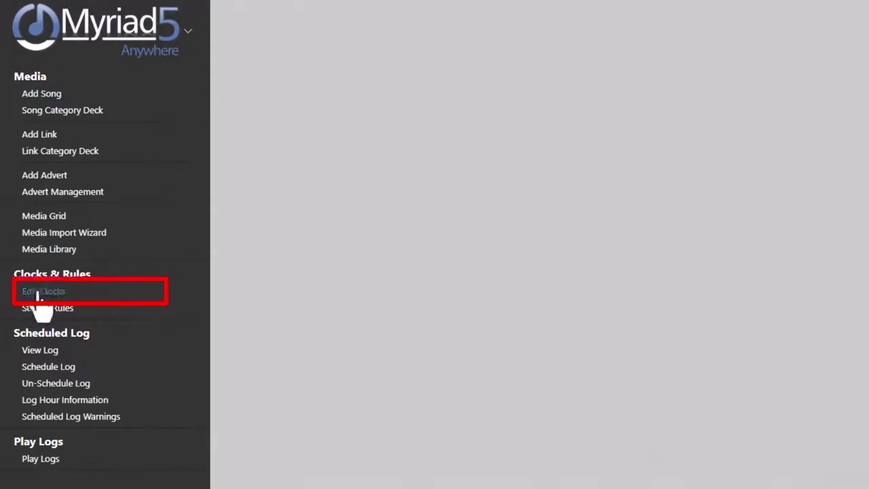
Step: Clear all assignments in the weekly clock grid and assign "a simple clock" to Monday 00:00 and 01:00
click(39, 292)
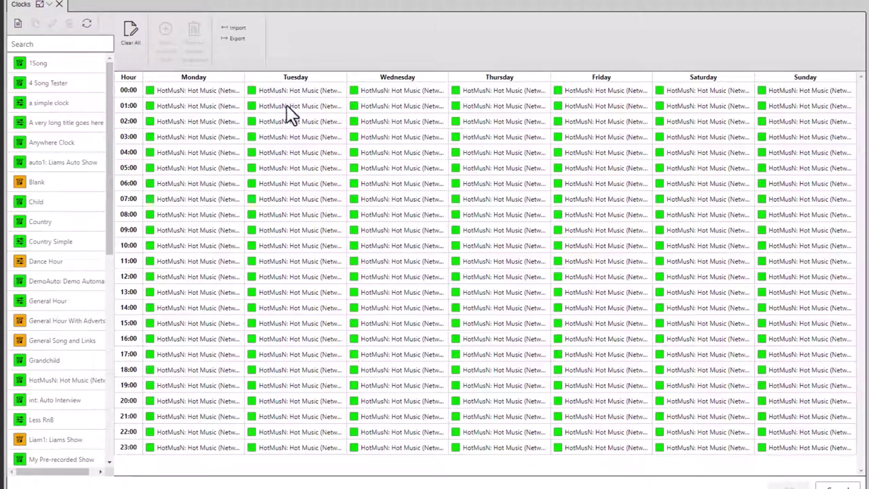
click(133, 42)
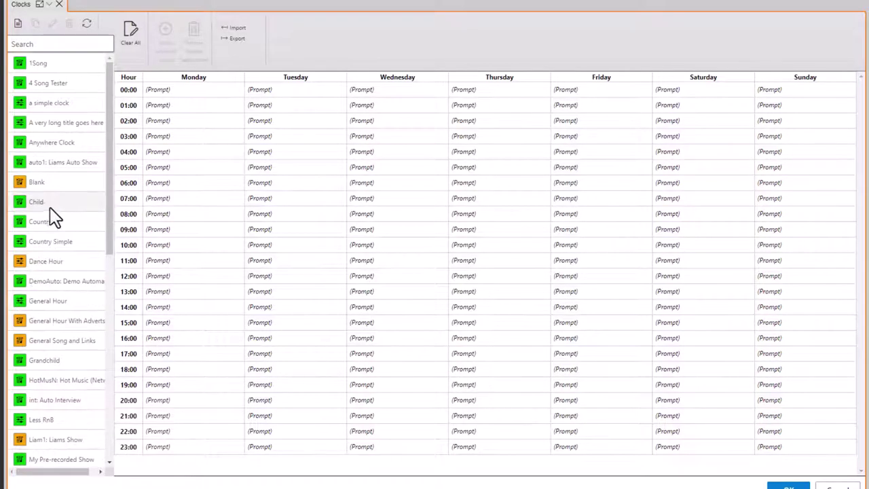
drag(47, 102, 190, 92)
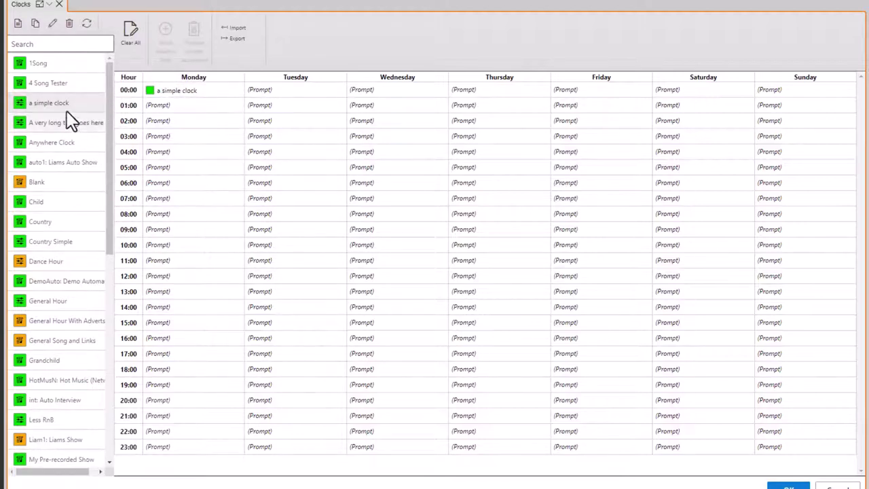
drag(102, 102, 186, 109)
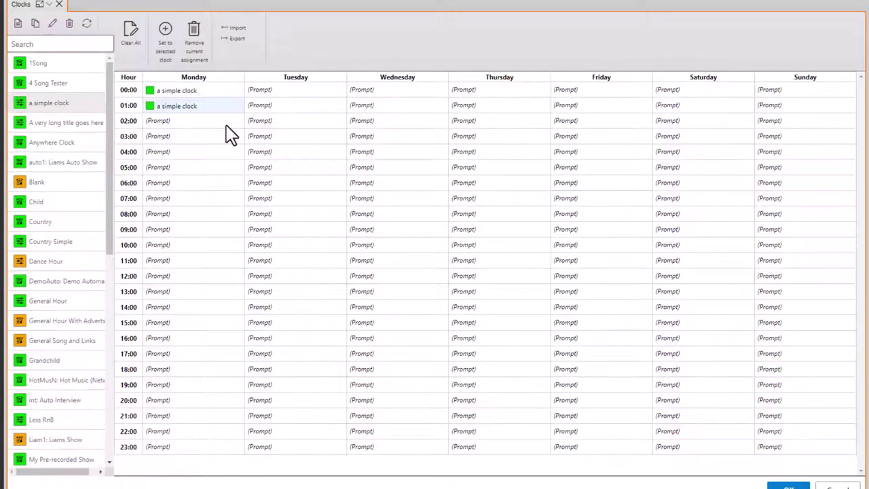
Step: Assign "a simple clock" to the remaining hours from 00:00 to 07:00 and to 22:00 and 23:00, Monday to Sunday
click(188, 216)
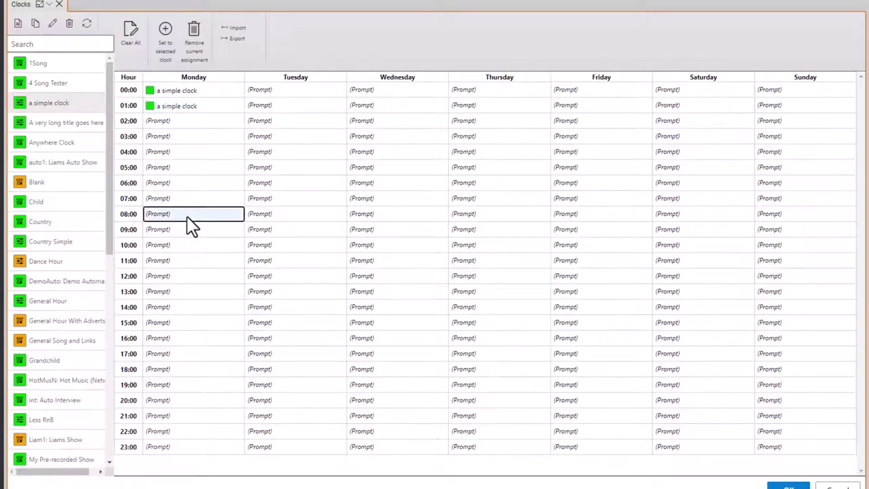
drag(188, 120, 827, 203)
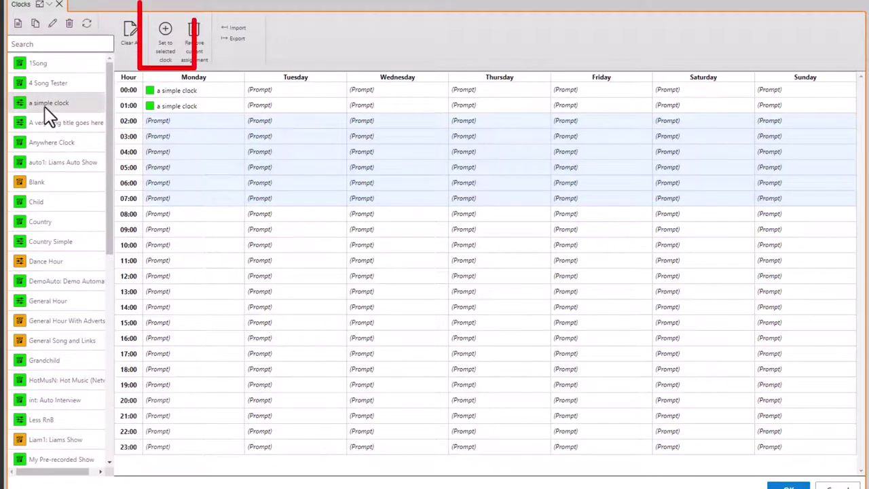
click(165, 30)
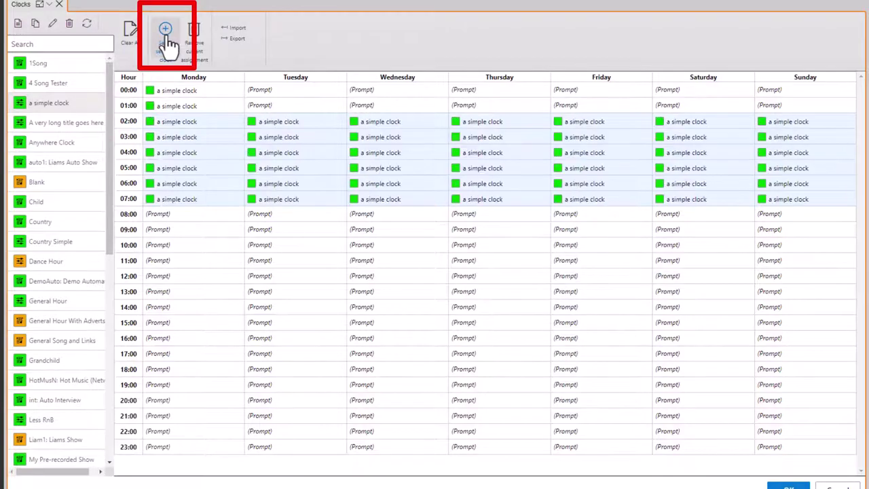
drag(288, 89, 795, 112)
click(165, 27)
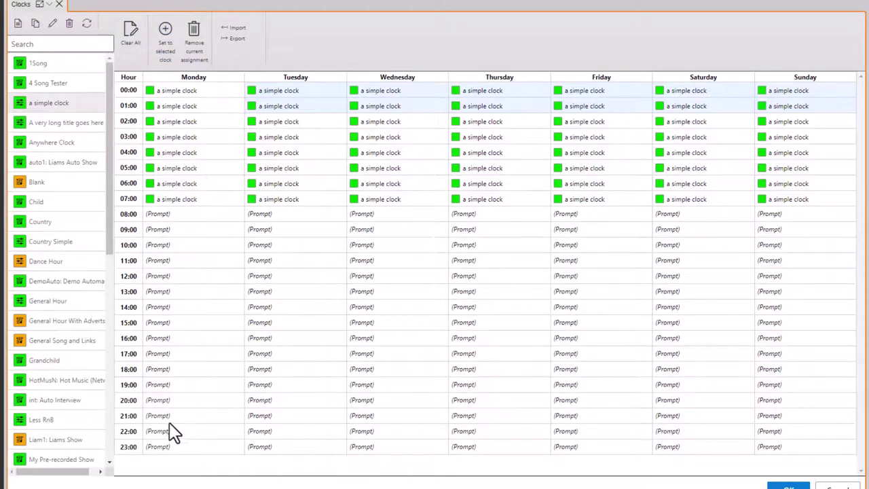
drag(175, 431, 811, 446)
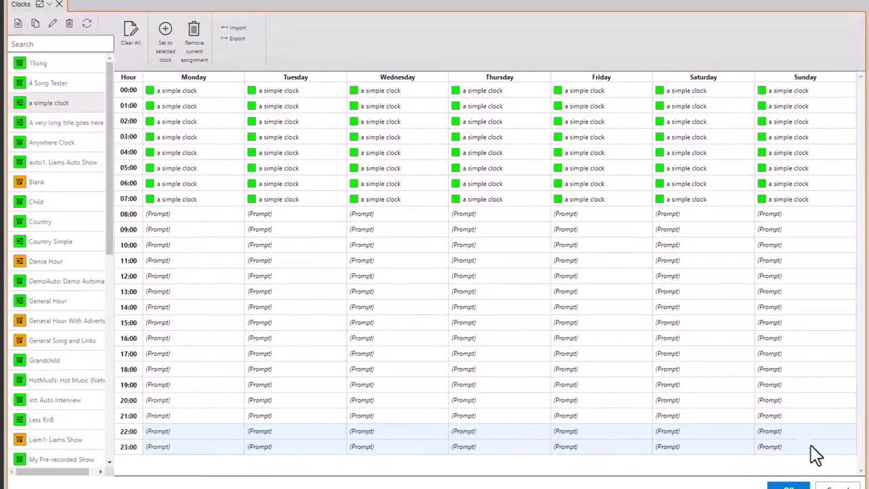
click(167, 45)
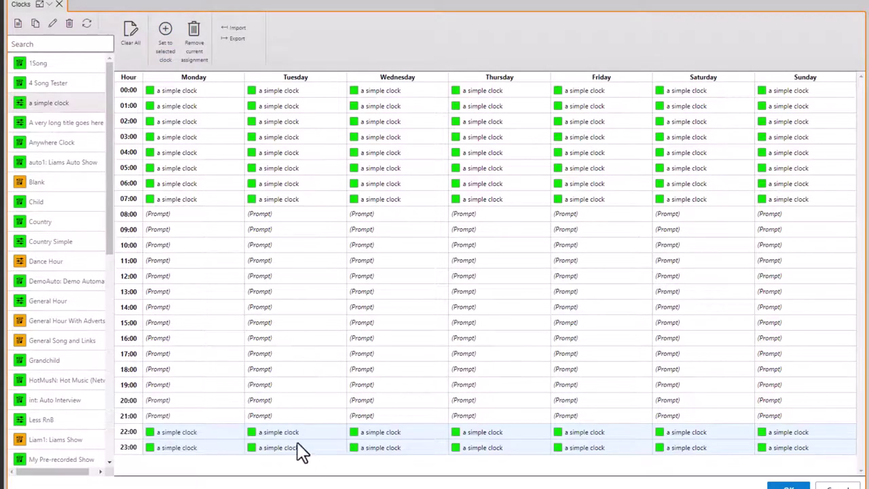
Step: Assign the "Pop Gold 2" clock to the hours 08:00 to 11:00 from Monday to Friday
drag(180, 211, 628, 266)
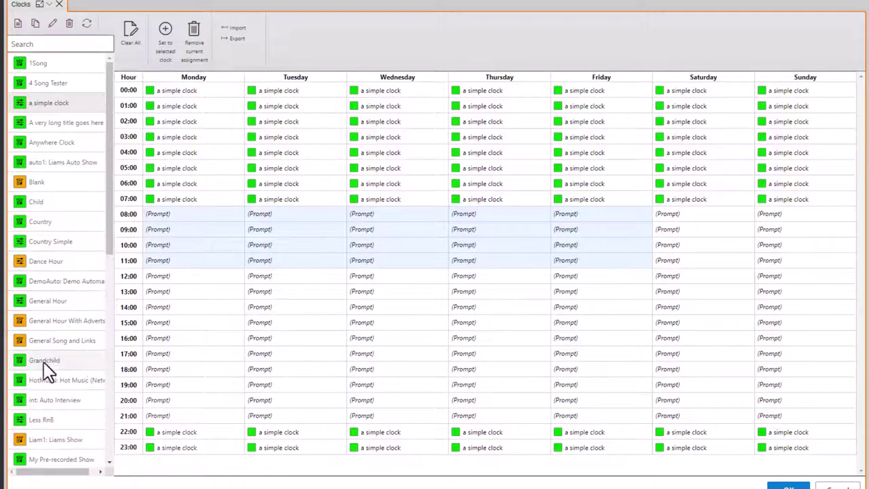
scroll(41, 360, down, 5)
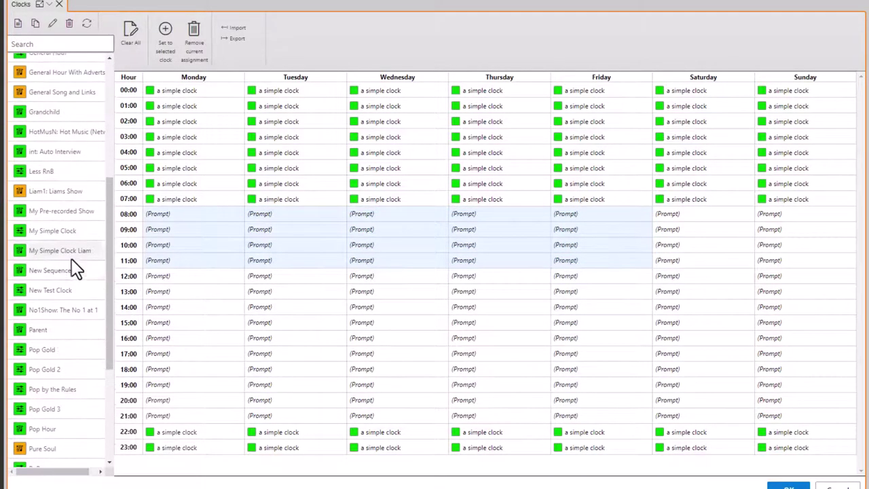
scroll(60, 384, down, 3)
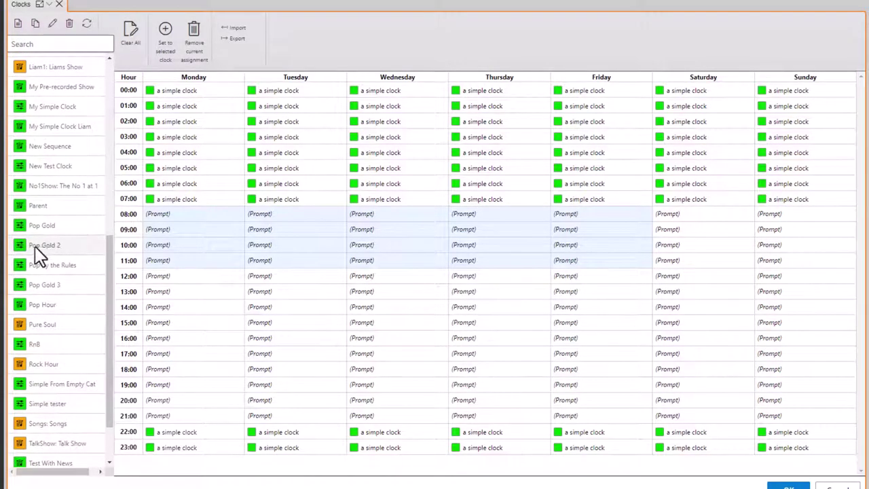
click(34, 244)
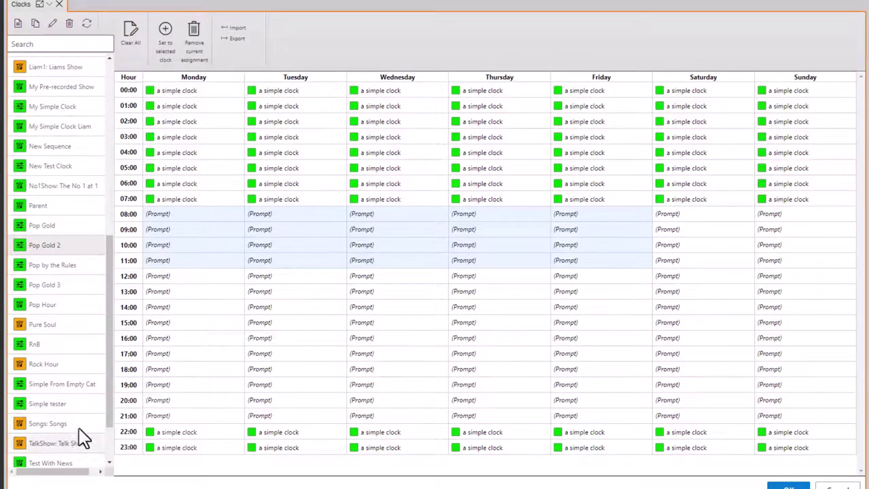
click(166, 34)
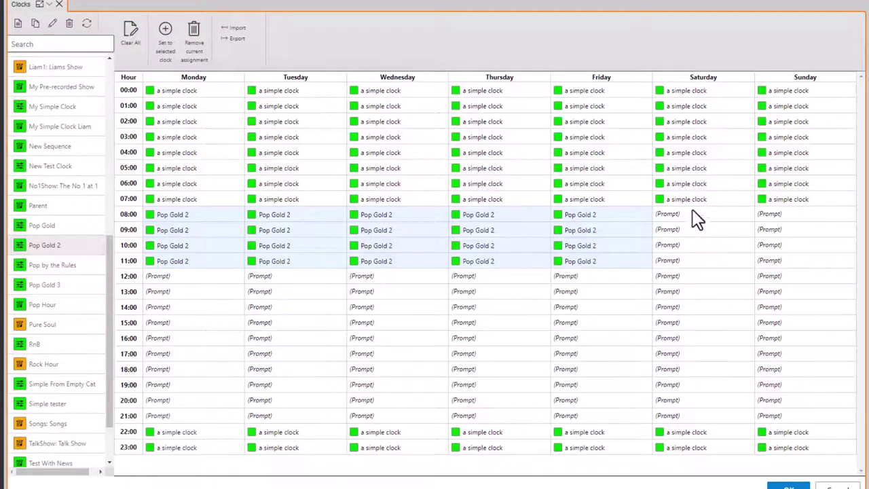
Step: Assign the "Rock Hour" clock to the hours 08:00 to 12:00 on Saturday and Sunday
drag(720, 214, 815, 272)
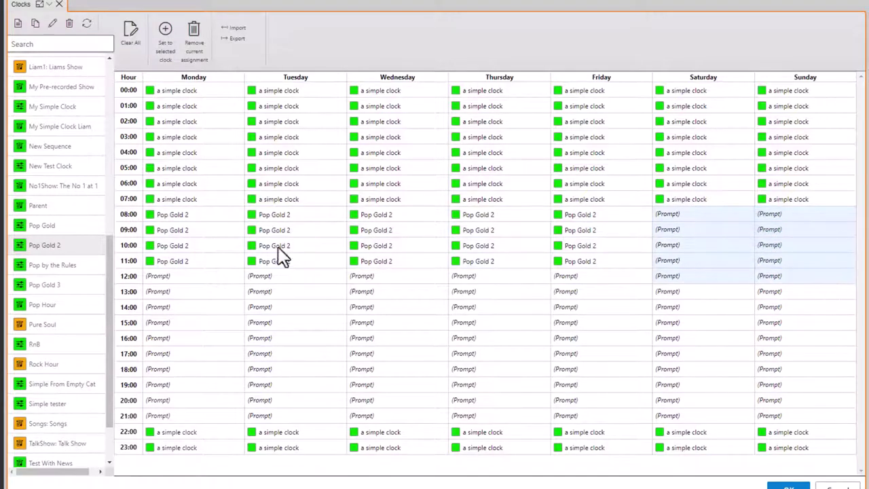
click(48, 365)
click(165, 30)
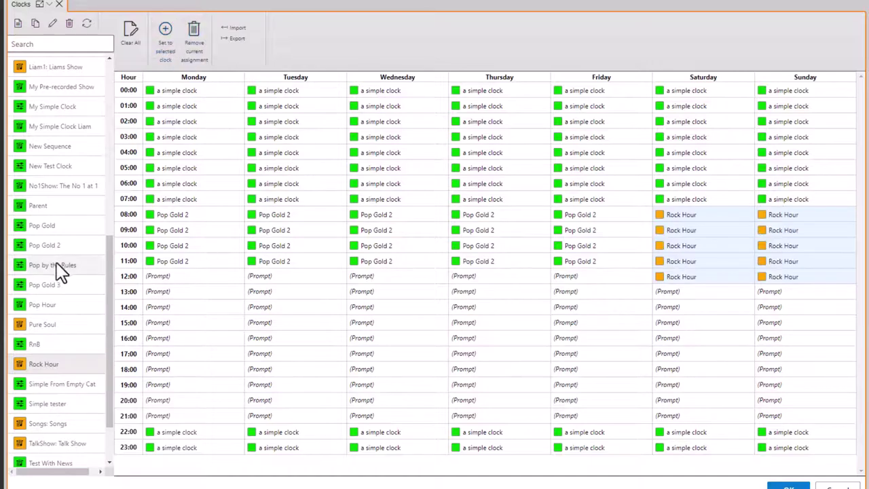
Step: Assign the "auto1: Liams Auto Show" clock to the hours 12:00 to 17:00 from Monday to Friday
drag(181, 276, 638, 353)
scroll(63, 174, up, 1)
scroll(63, 174, up, 4)
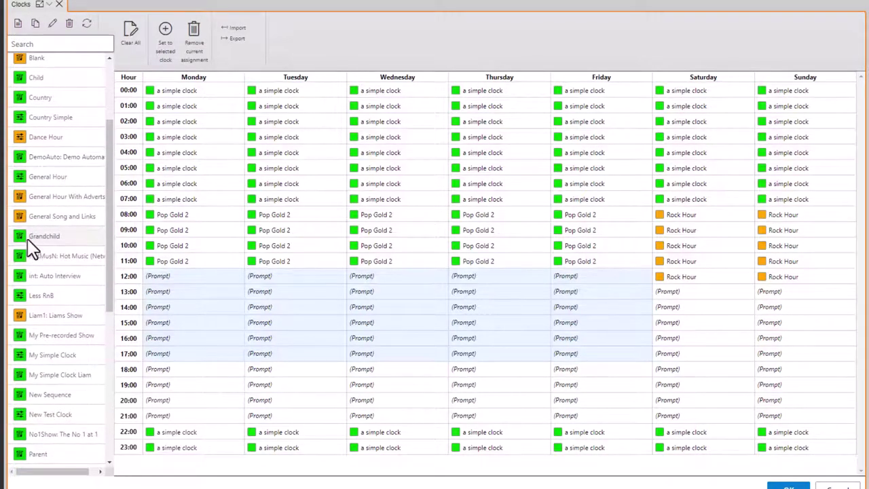
scroll(31, 234, up, 2)
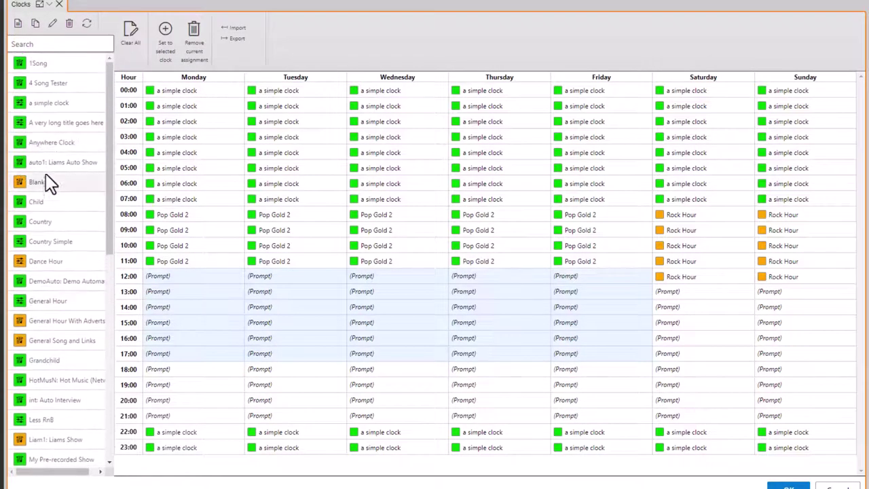
click(51, 164)
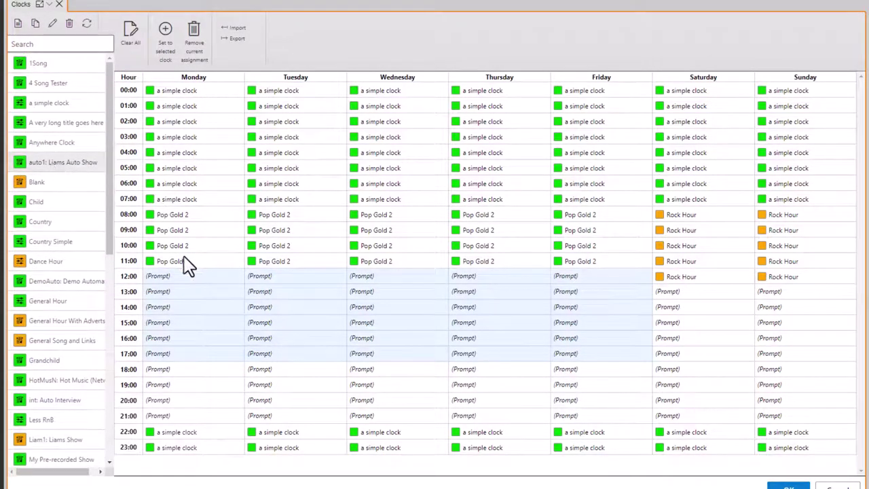
click(165, 34)
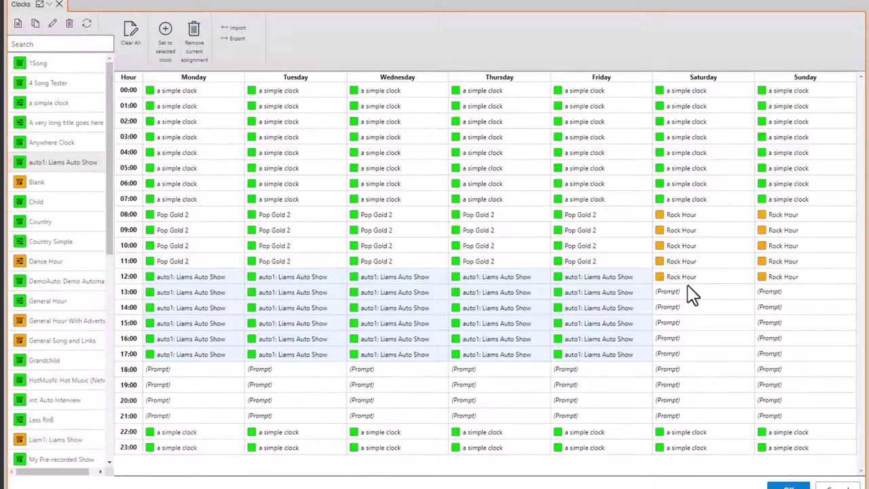
Step: Open the clock assigned to Friday 13:00 from the weekly grid to view its settings and items, and close it
click(603, 218)
click(593, 295)
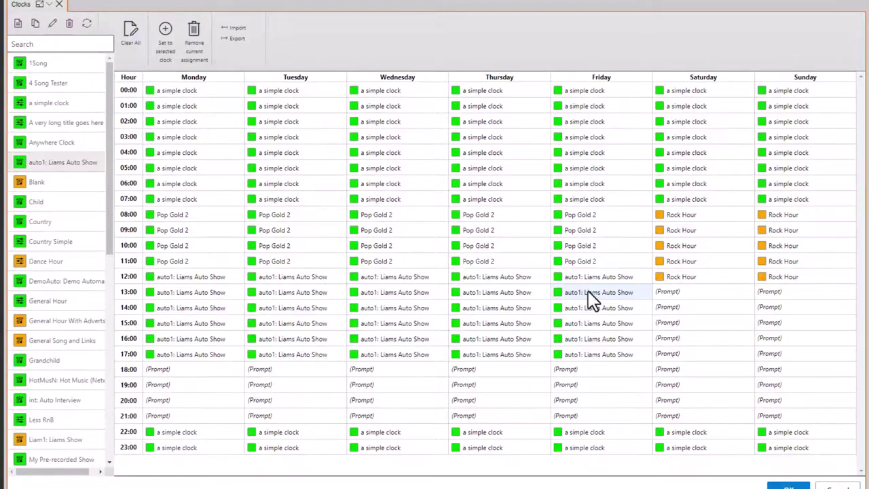
double_click(593, 296)
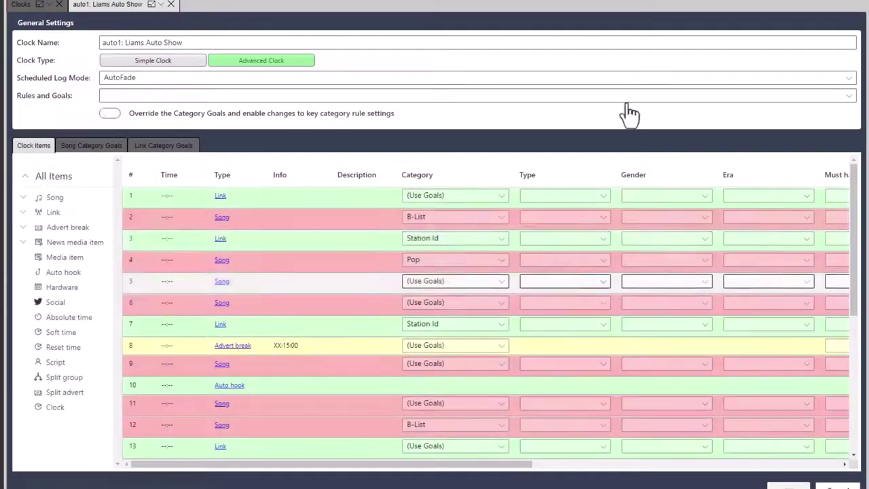
click(170, 4)
Step: Remove the Wednesday 14:00 assignment and assign "Liam1: Liams Show" to the hours 18:00 to 21:00 from Monday to Friday
click(353, 311)
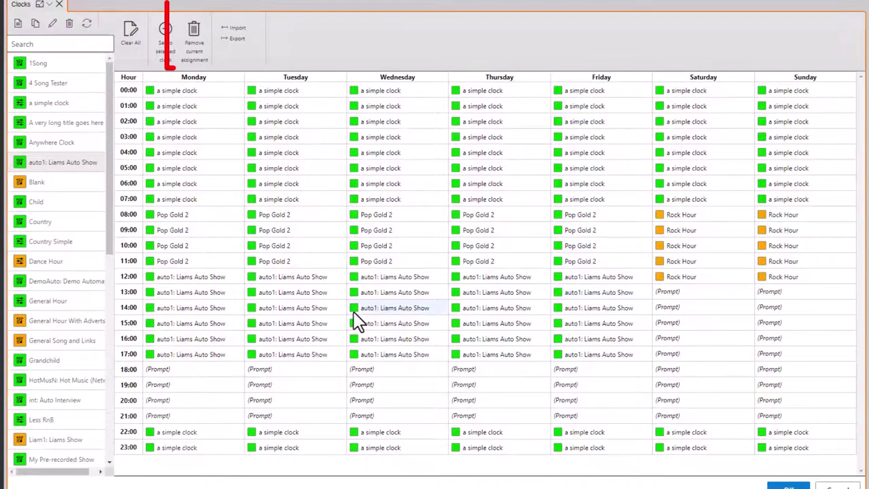
click(195, 35)
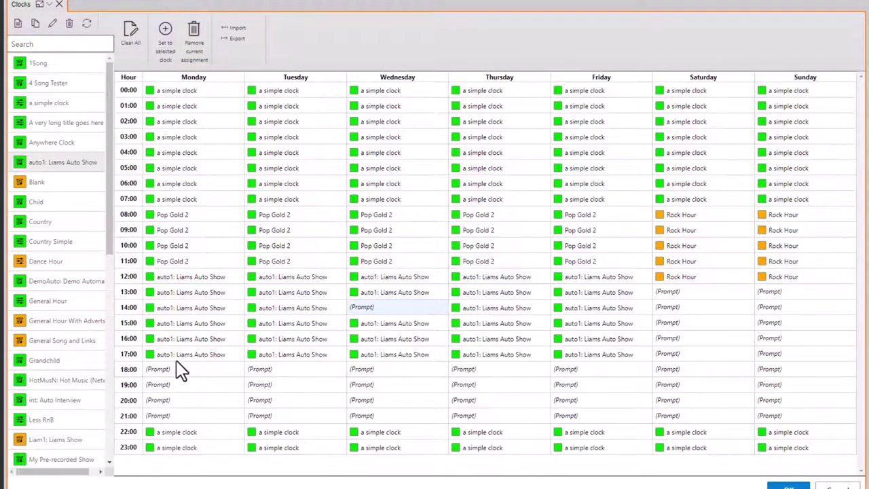
mouse_move(157, 369)
mouse_down()
mouse_move(693, 378)
mouse_move(676, 412)
mouse_move(603, 414)
mouse_up()
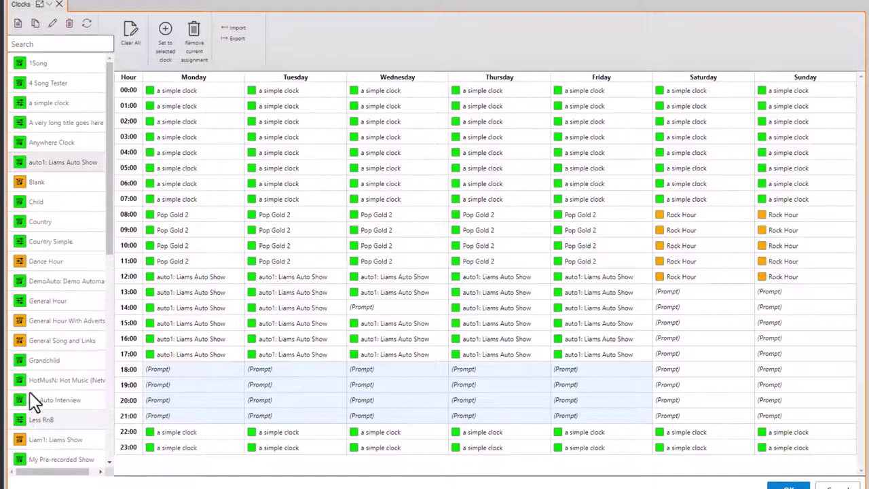
click(58, 440)
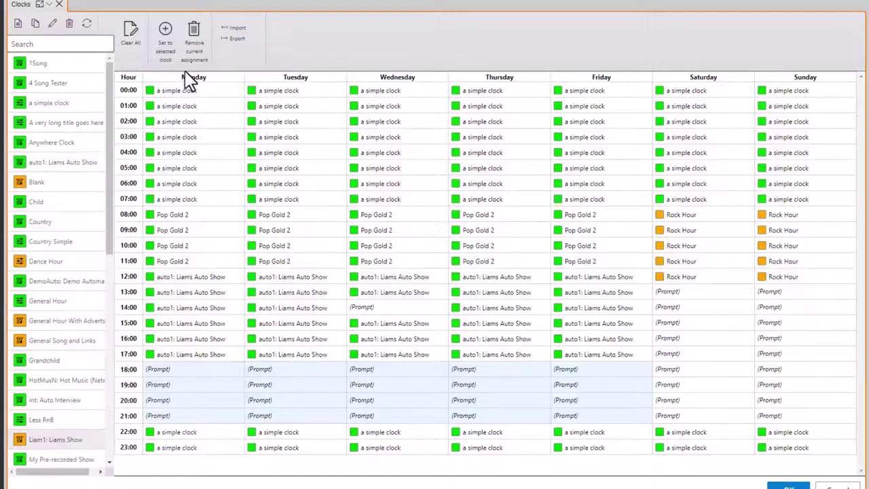
click(168, 42)
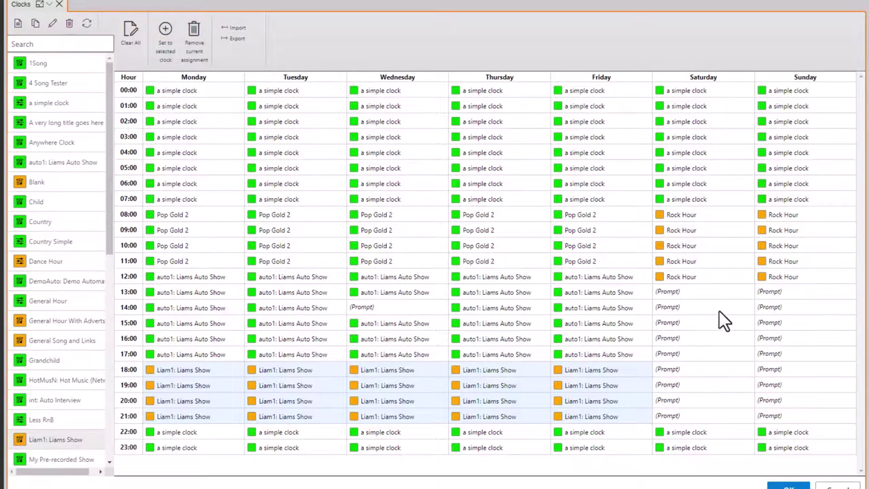
Step: Assign the "Country" clock to the hours 13:00 to 21:00 on Saturday and Sunday
drag(662, 292, 816, 420)
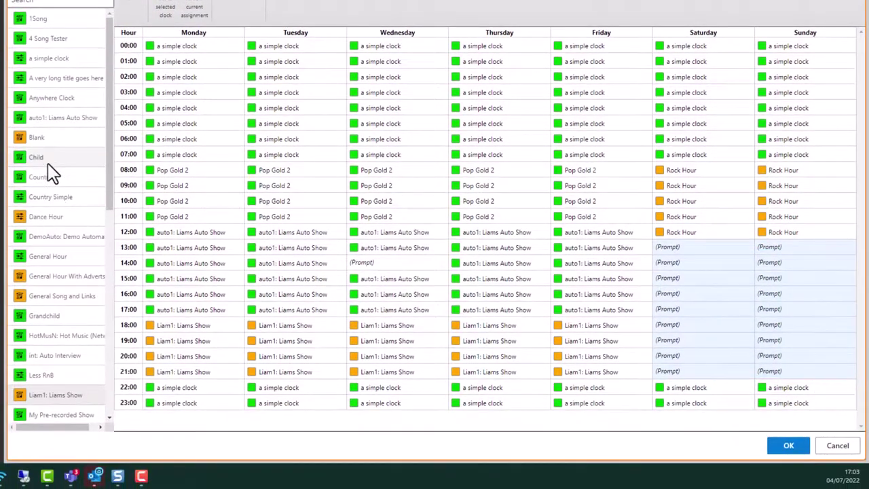
click(46, 178)
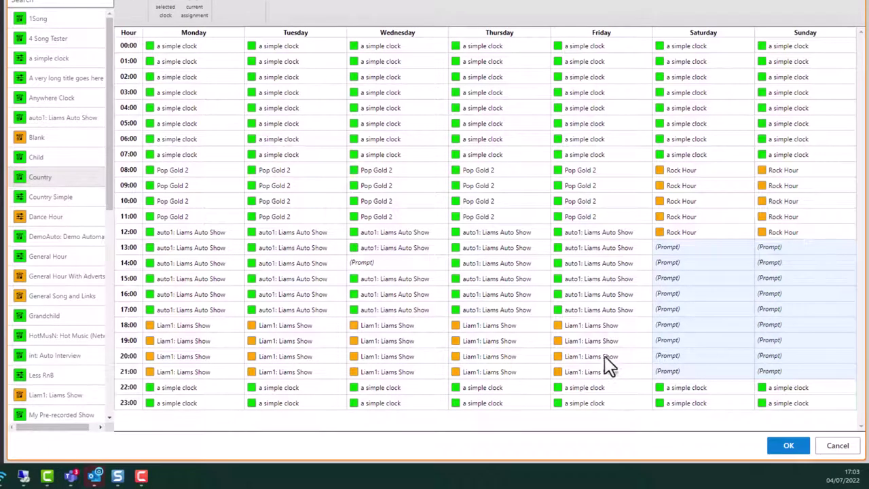
click(166, 9)
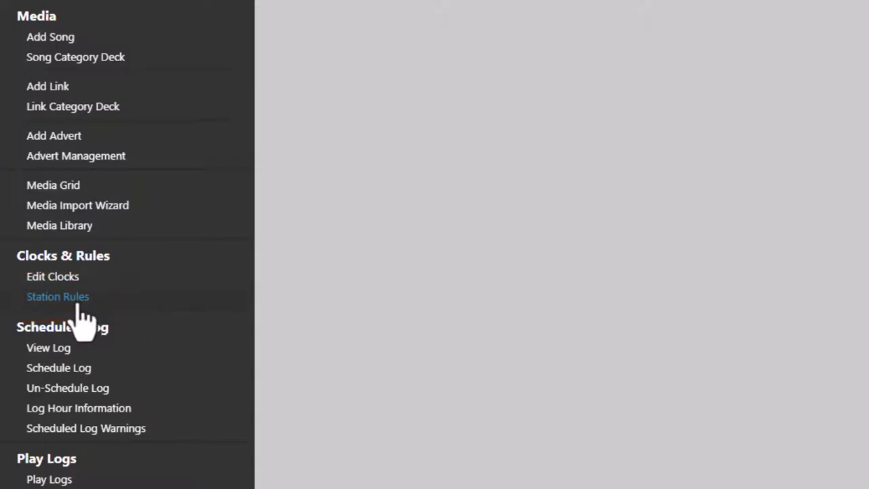
Step: Go to the station rules and open the "MainMusic: Main Music" clock and global rules for editing
click(78, 306)
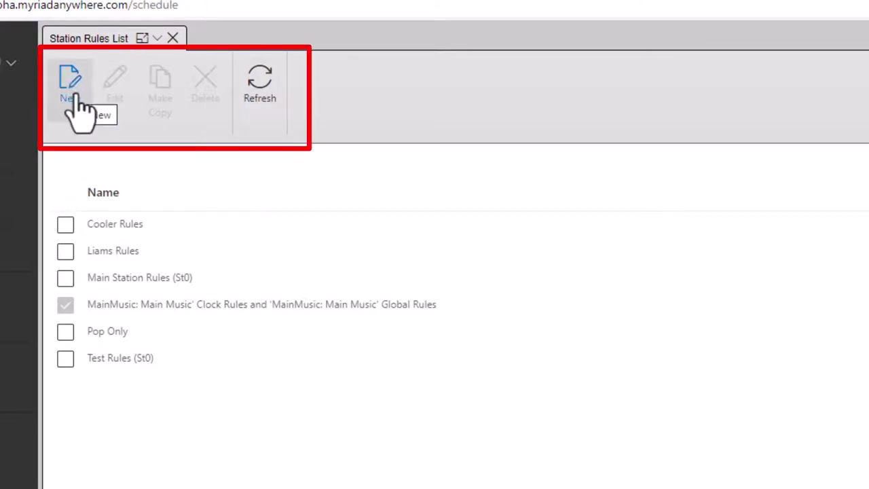
click(199, 306)
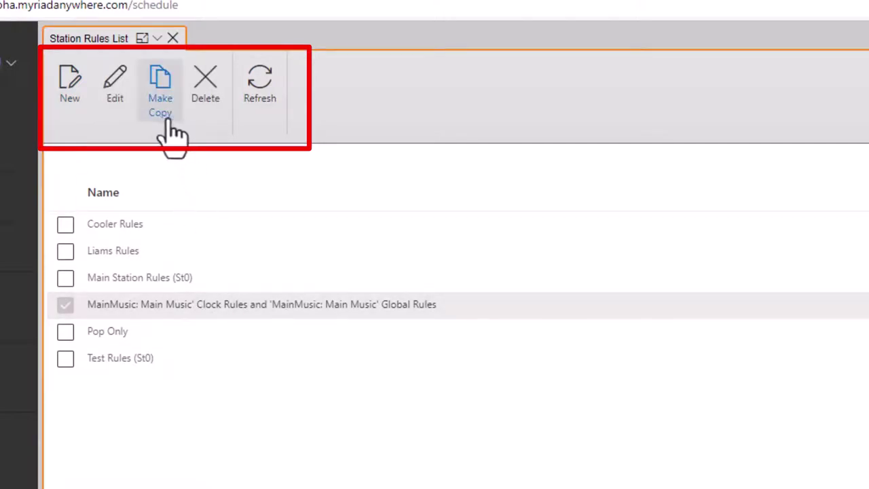
click(110, 98)
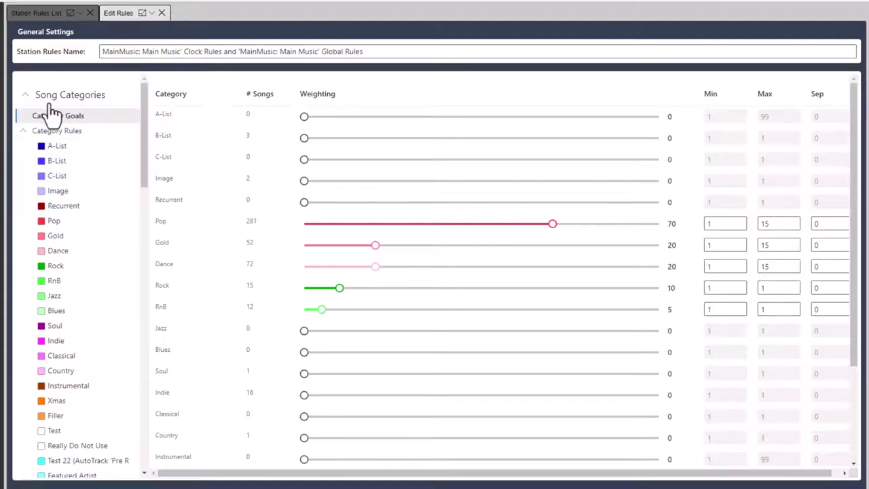
Step: Look through all song and link rule sections from Song Categories to Link Tags, and open the link tag goals
scroll(89, 131, down, 5)
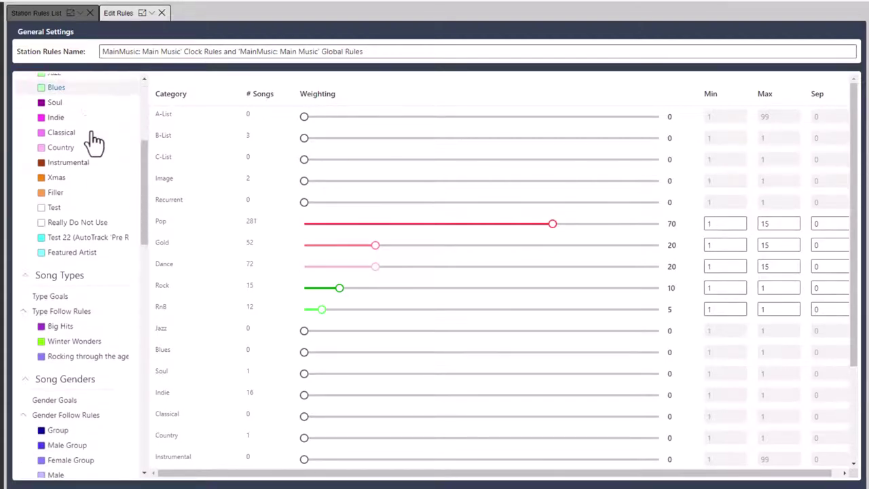
scroll(68, 204, down, 3)
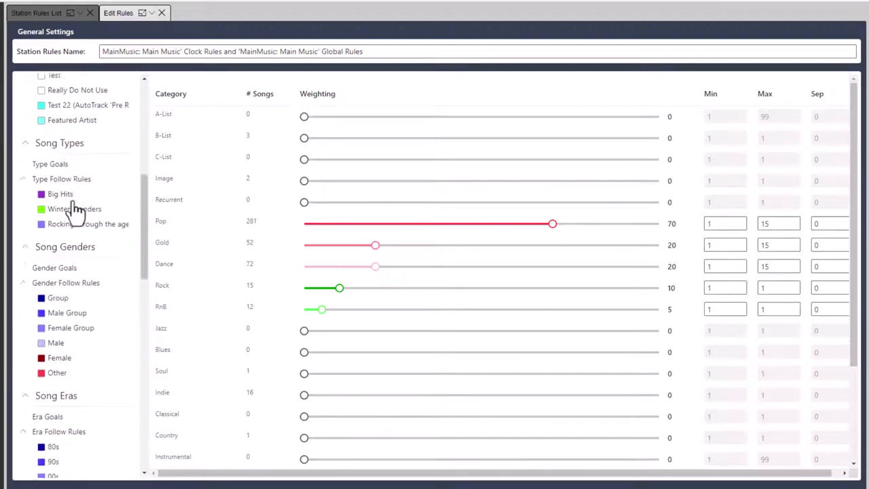
scroll(90, 252, down, 8)
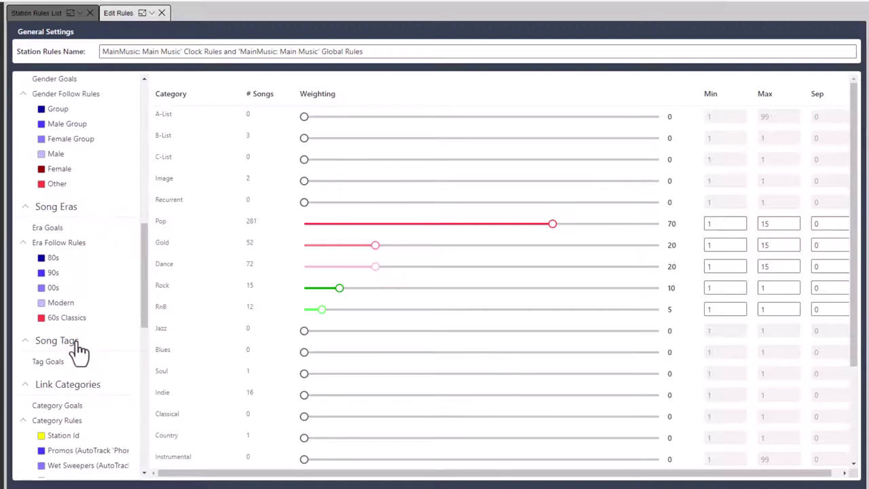
scroll(80, 348, up, 16)
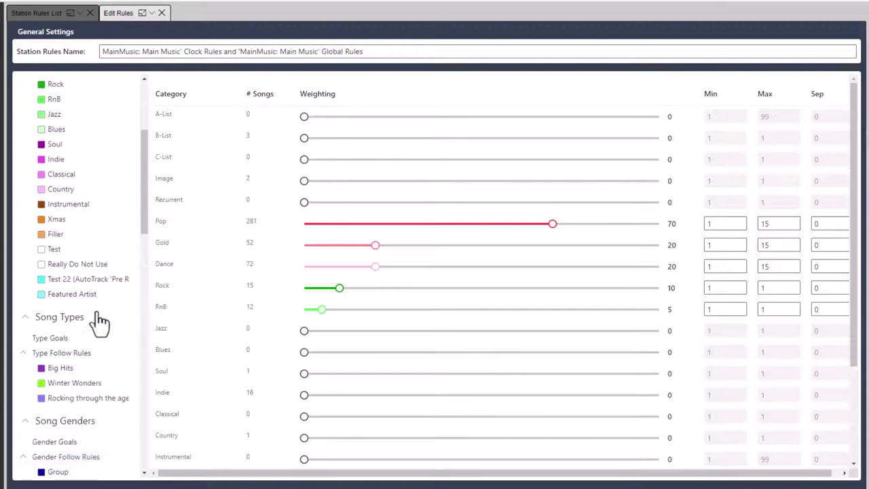
scroll(98, 324, down, 3)
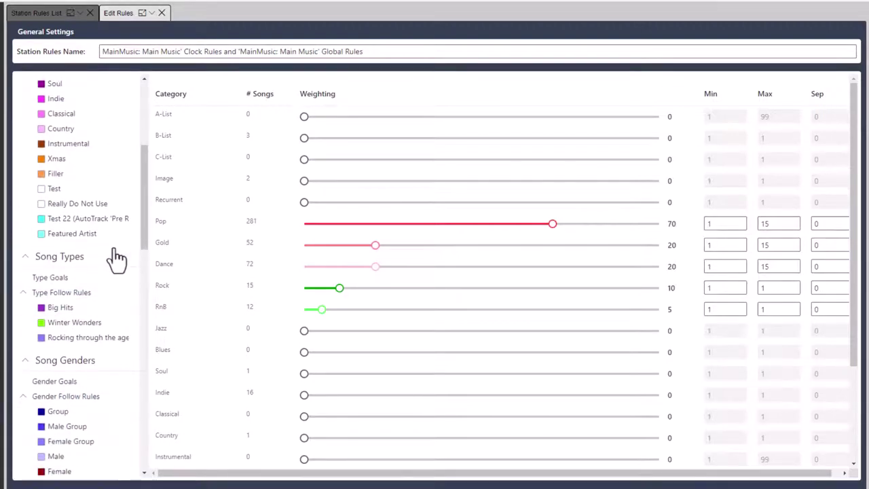
scroll(99, 272, down, 5)
scroll(102, 293, down, 12)
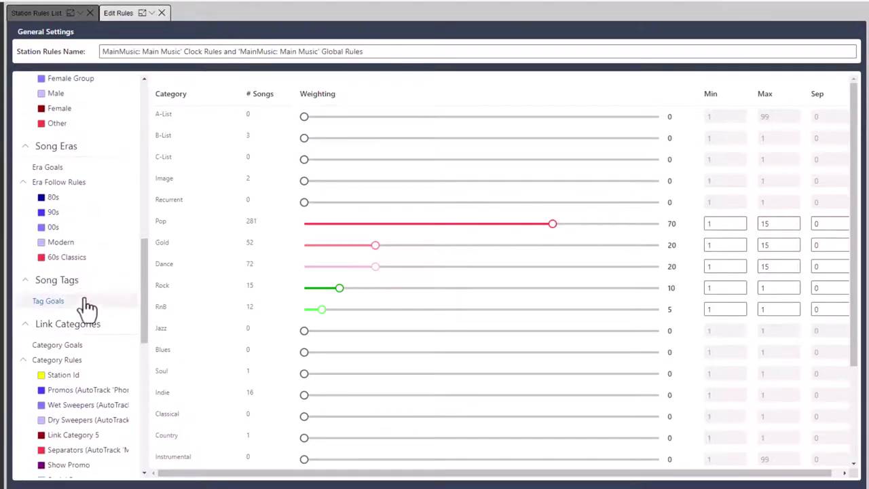
scroll(88, 306, down, 14)
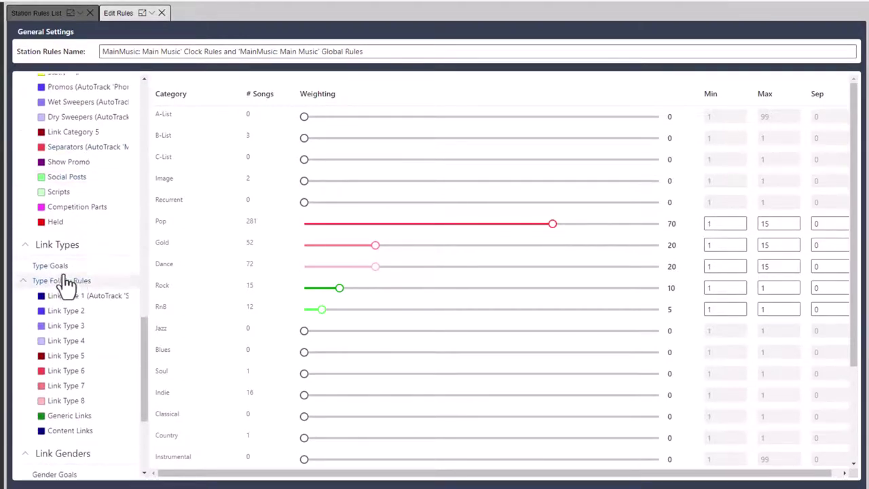
scroll(72, 277, down, 8)
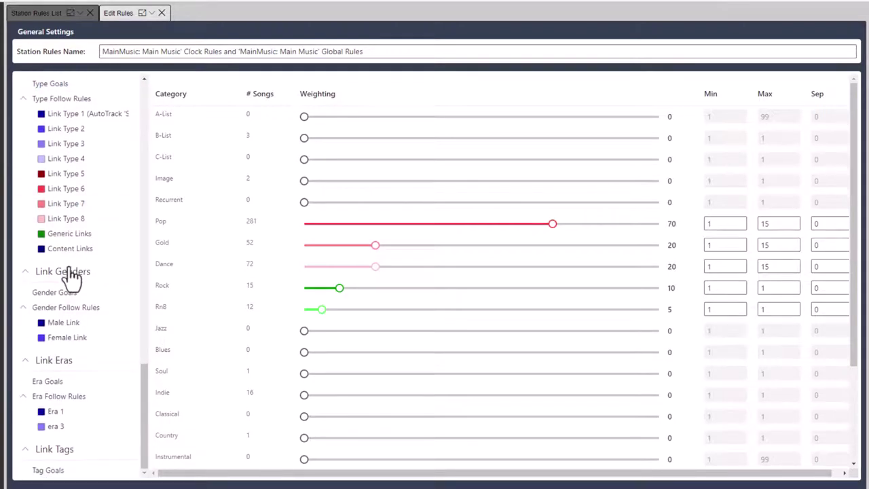
click(35, 469)
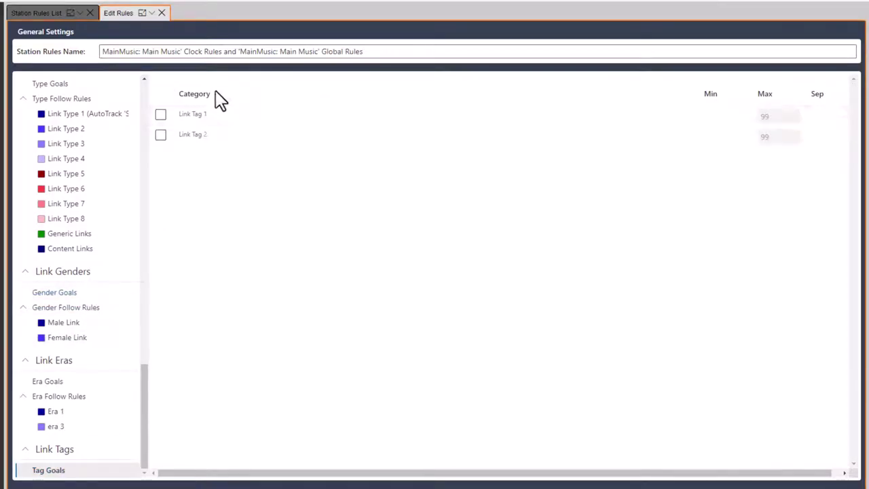
drag(145, 405, 156, 74)
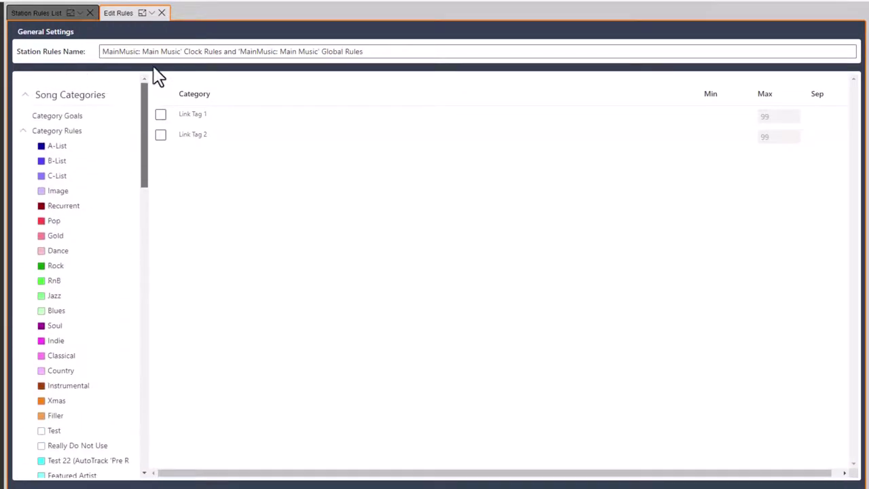
Step: Open the goals for the song categories and set the Dance weighting to 40
click(49, 117)
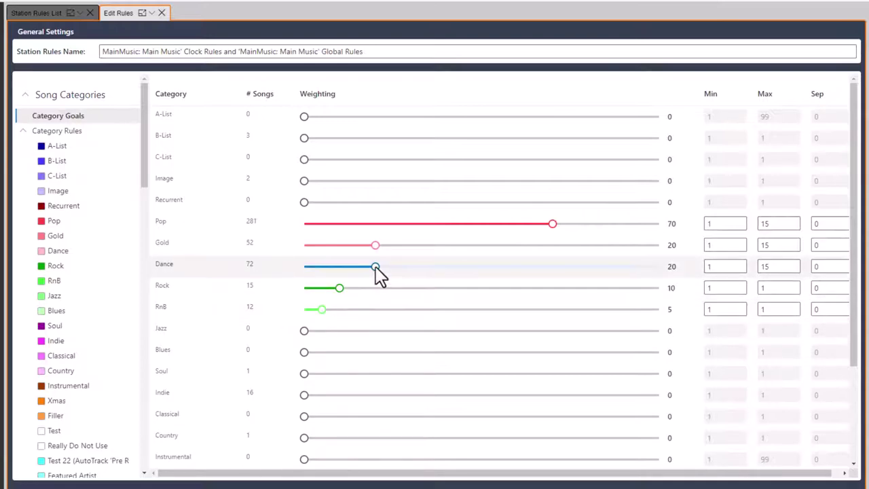
drag(376, 266, 446, 266)
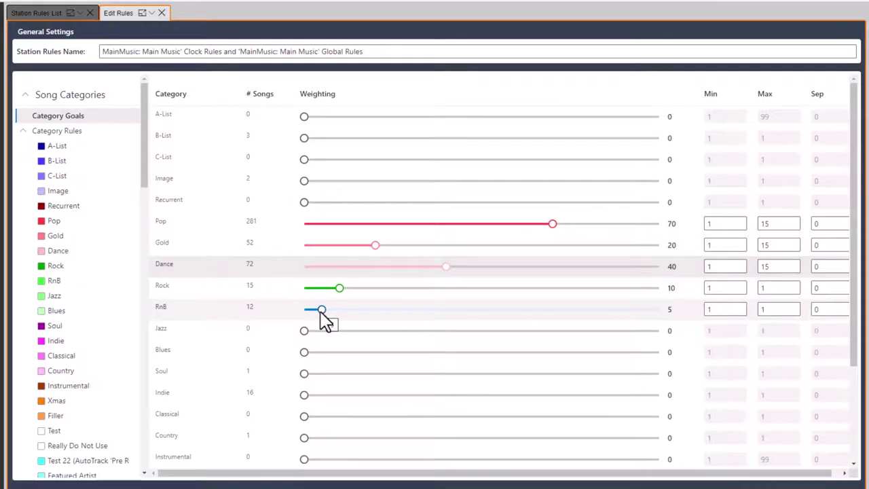
Step: Try raising the RnB weighting to 100 and return it to 5
drag(322, 311, 706, 314)
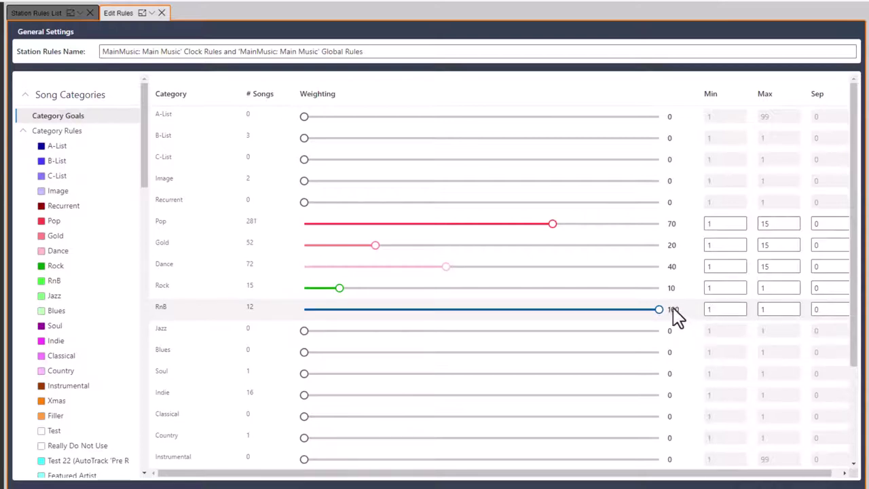
drag(654, 307, 323, 302)
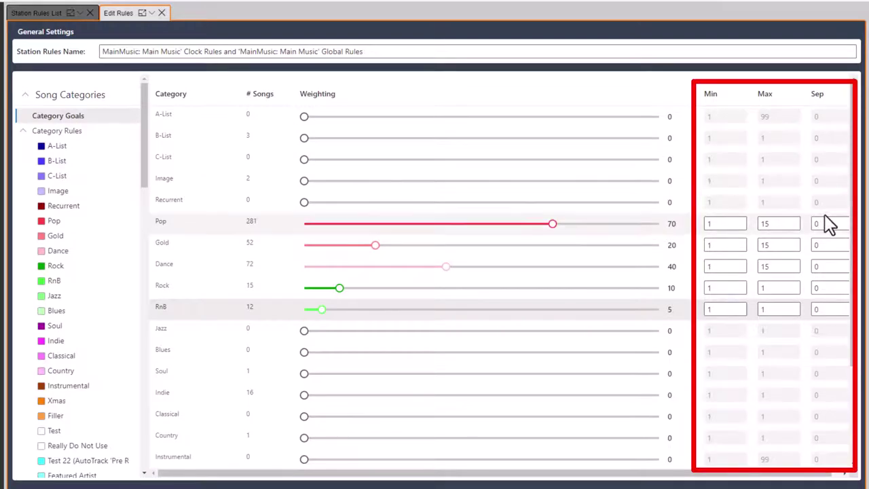
Step: Try a maximum of 4 for the Pop category and set it back to 15
drag(738, 475, 785, 485)
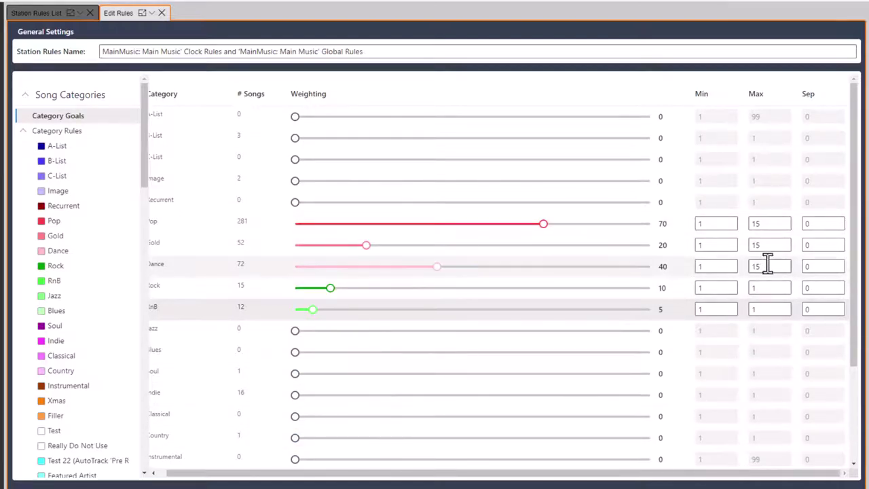
double_click(769, 223)
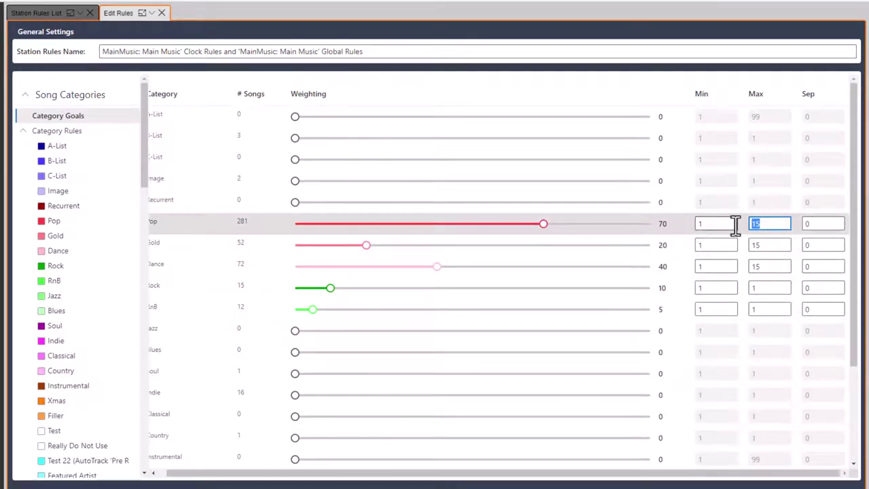
click(685, 334)
drag(741, 477, 732, 478)
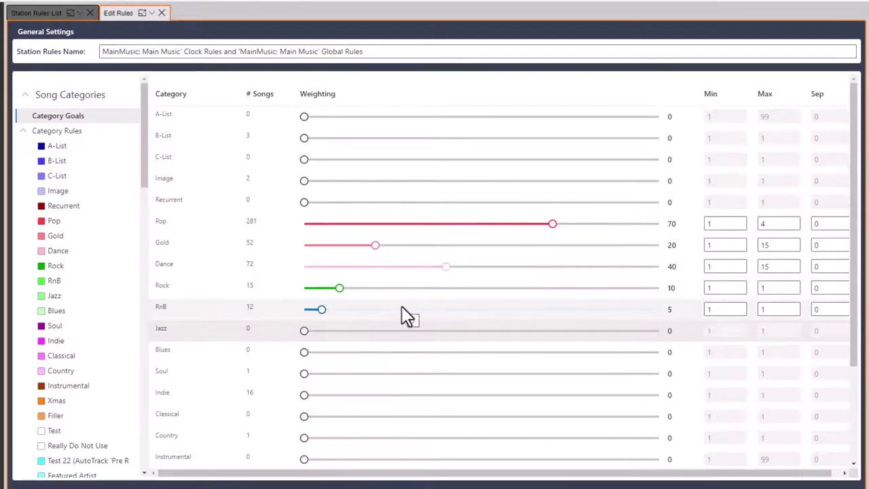
mouse_move(401, 317)
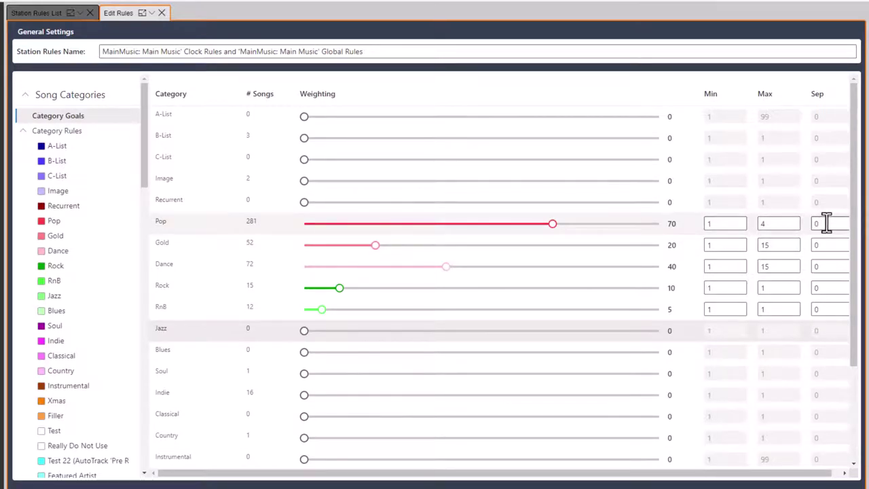
double_click(772, 223)
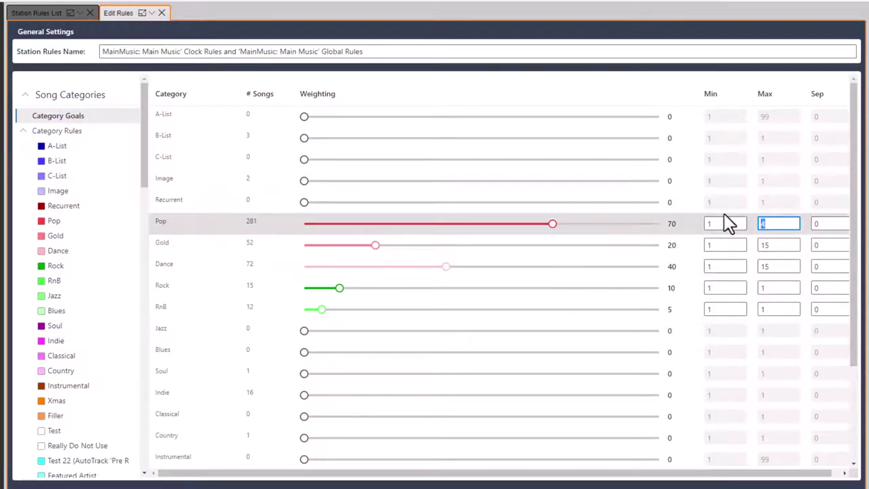
text(15)
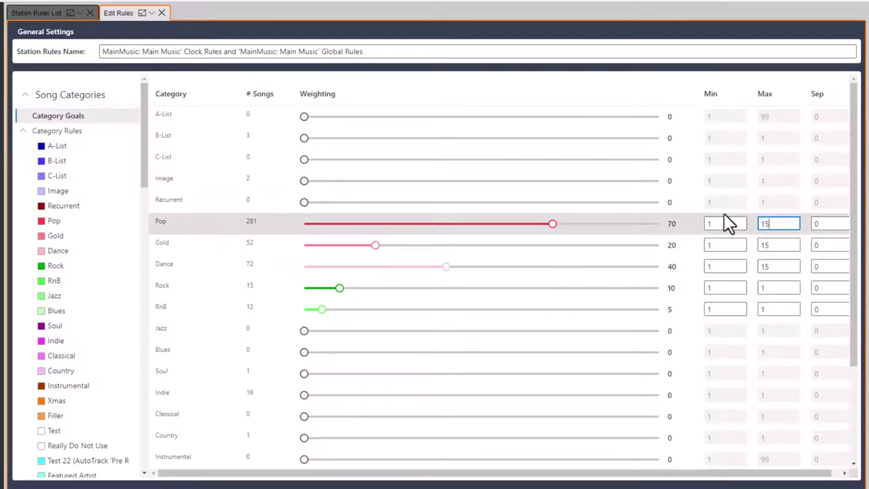
Step: Try a separation of 1 for the Pop category and set it back to 0
double_click(818, 223)
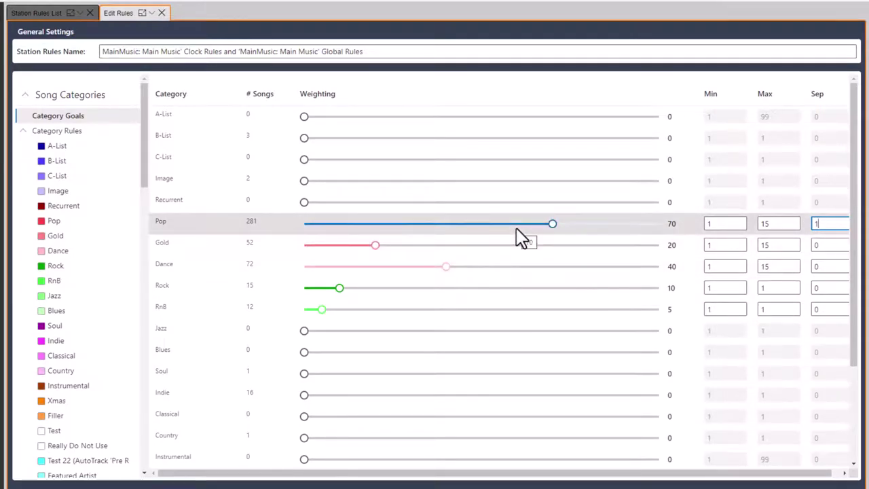
double_click(828, 224)
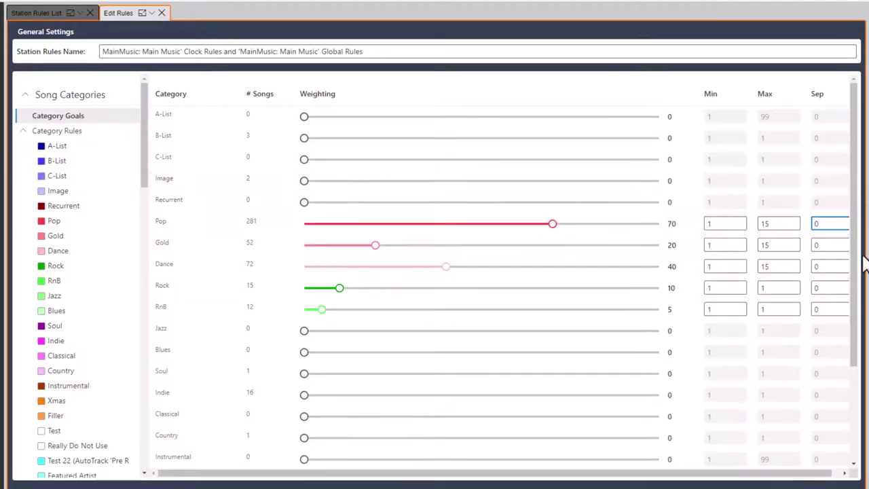
Step: Set the separation of the Rock category to 2 and look over the remaining song category goals
double_click(830, 288)
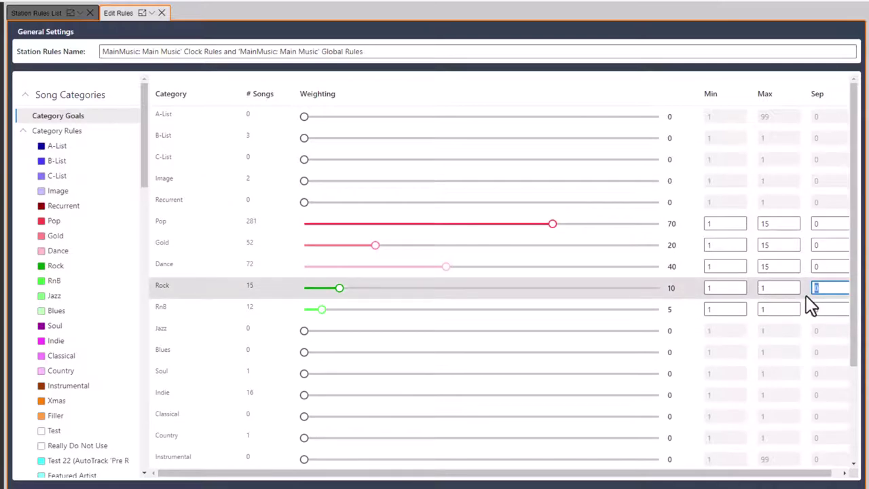
click(678, 309)
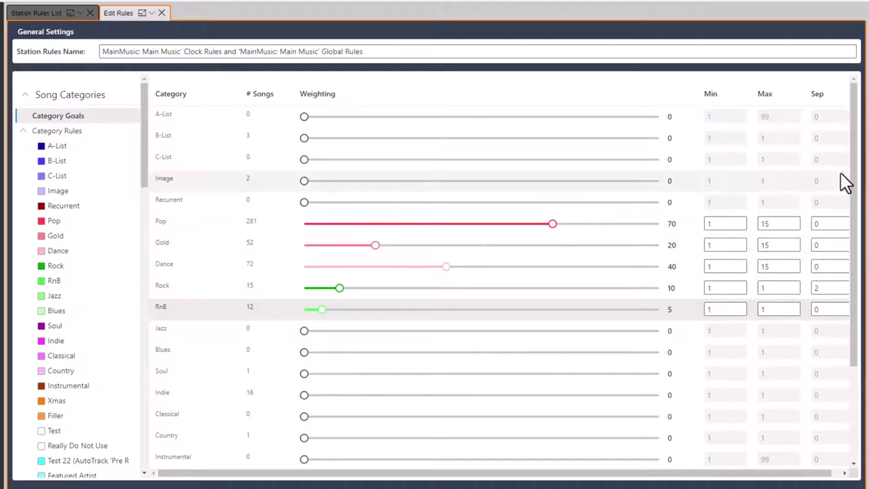
drag(856, 183, 824, 475)
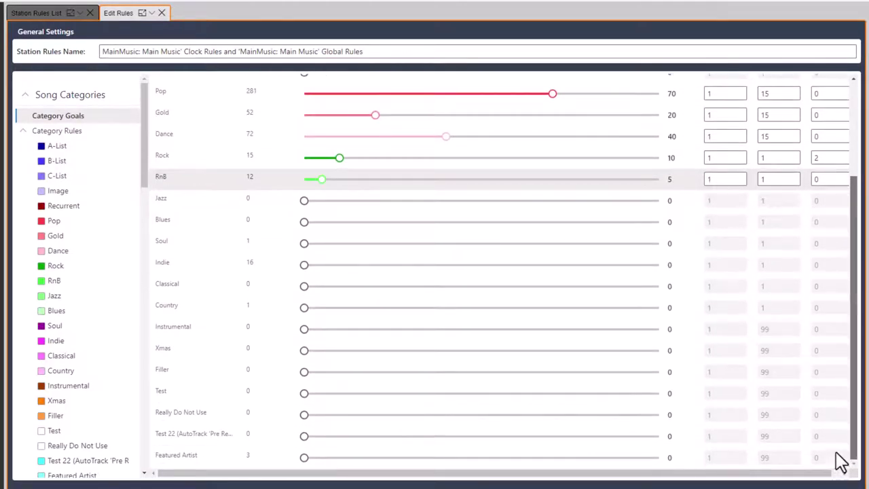
drag(854, 432, 815, 74)
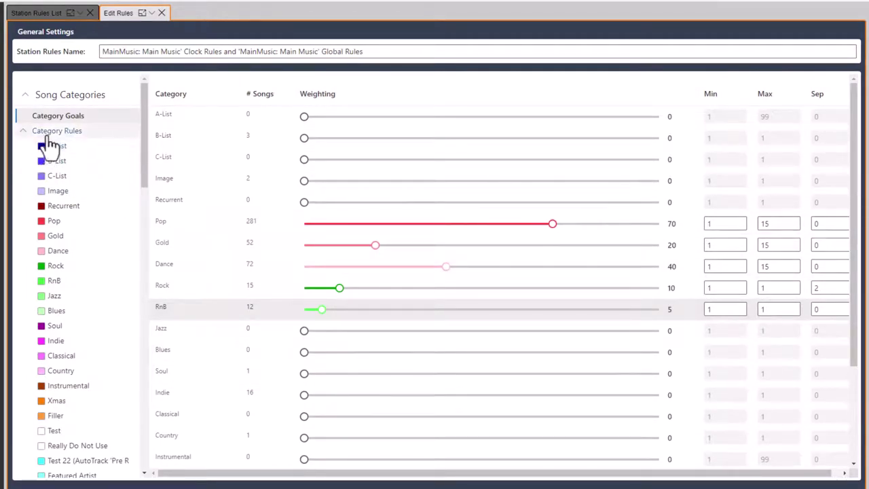
Step: Open the rules of the Pop song category and check the percentage of items searched during scheduling
click(49, 227)
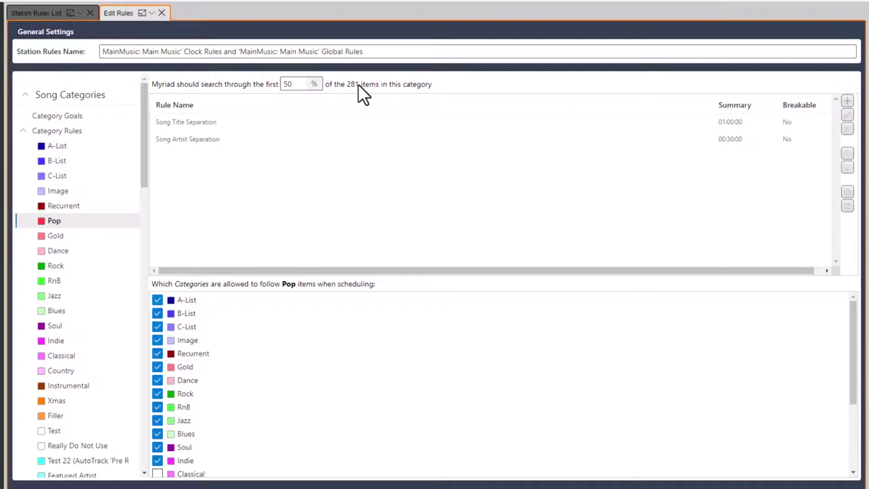
click(301, 82)
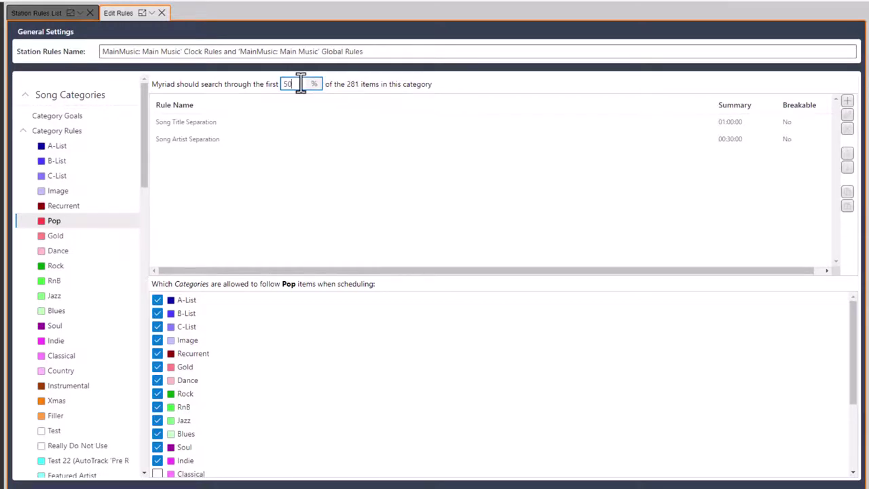
click(299, 86)
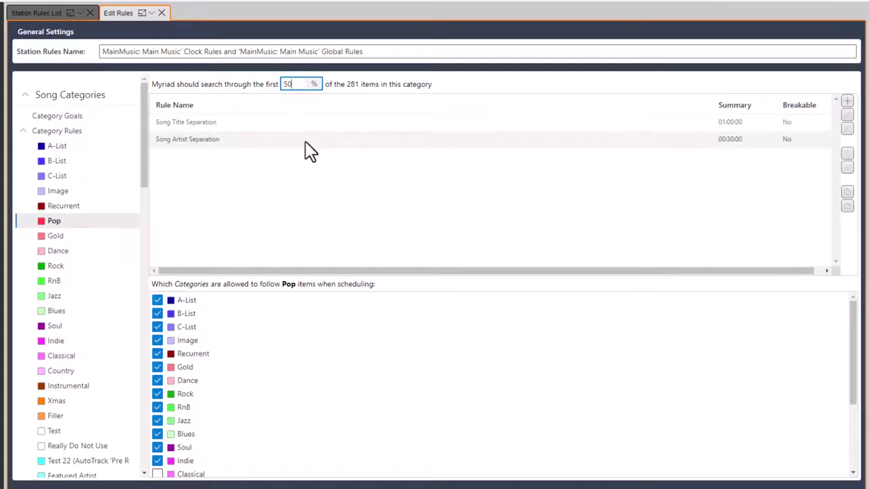
Step: Open Pop's Song Title Separation and Song Artist Separation rules in turn to check their separation times and breakable options
click(238, 126)
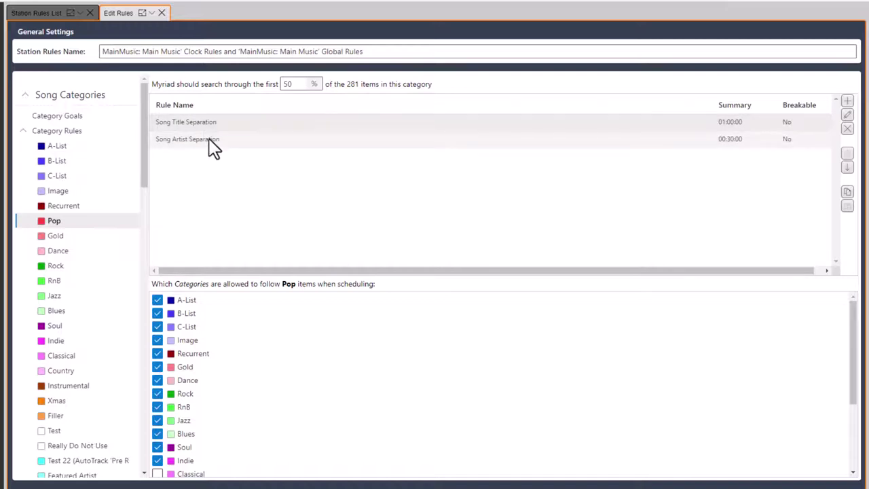
double_click(256, 122)
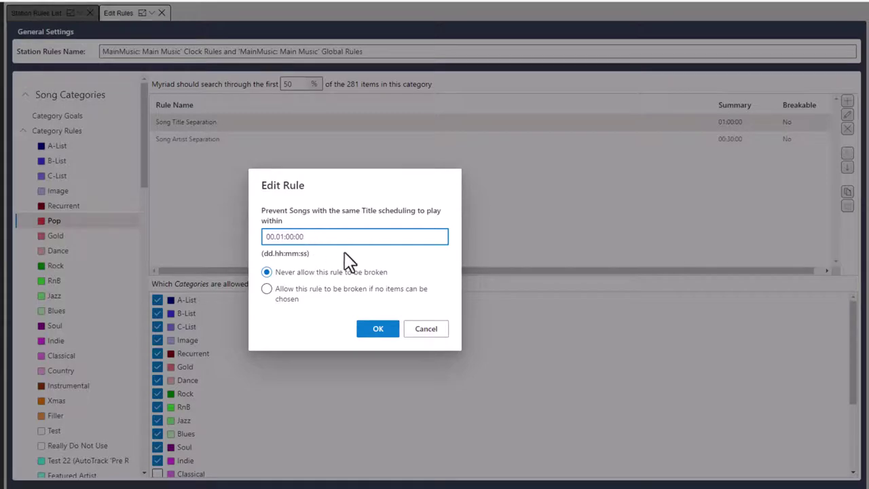
click(384, 330)
double_click(211, 139)
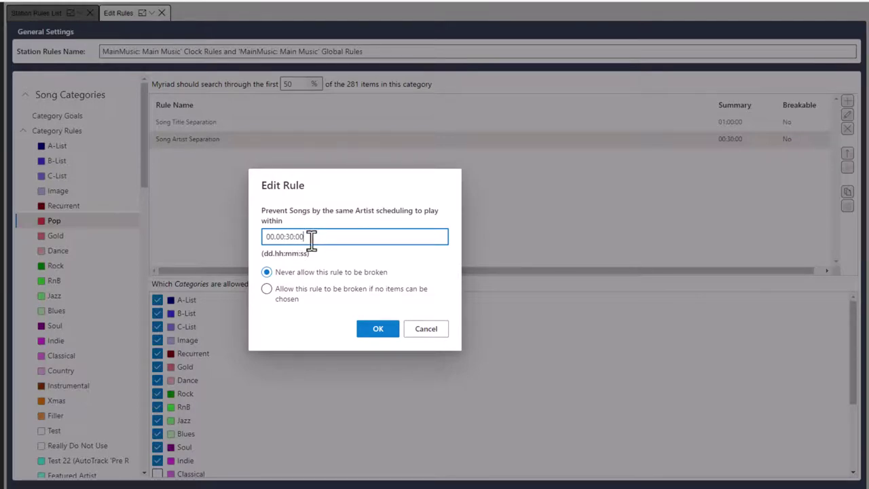
click(386, 329)
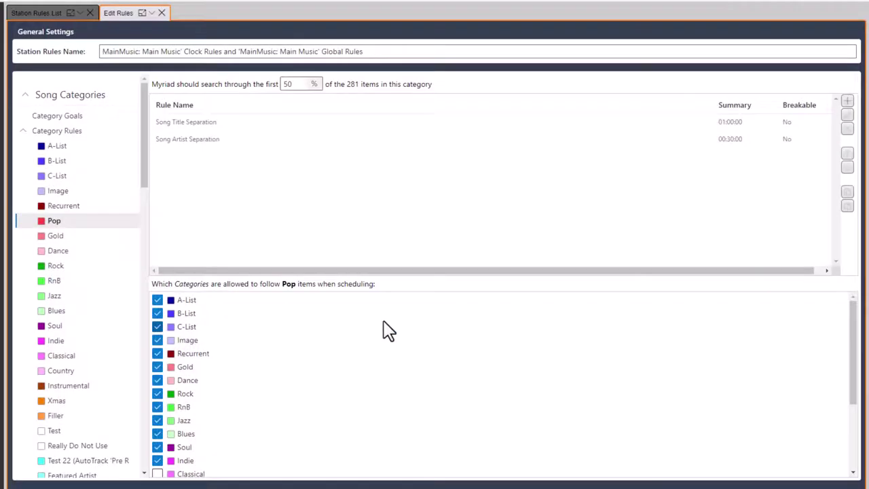
Step: Add a breakable Song Title Yesterday/Tomorrow Separation rule of 00.02:00:00 to the Pop category
click(848, 102)
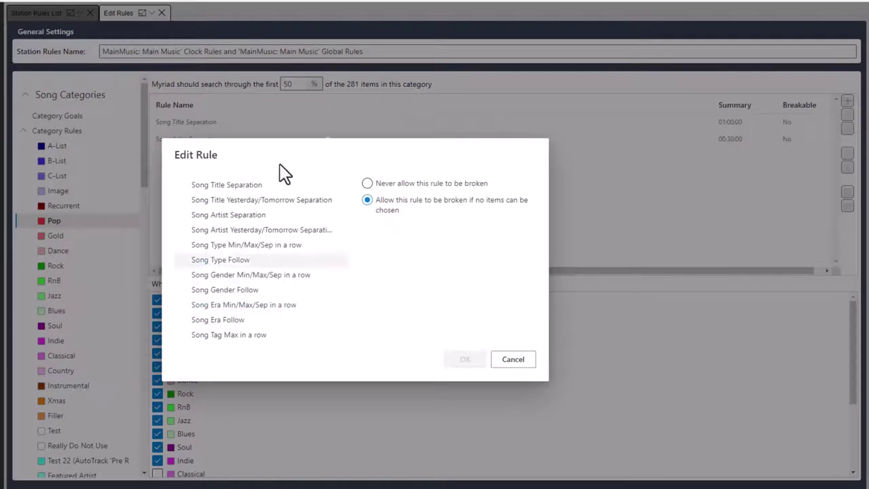
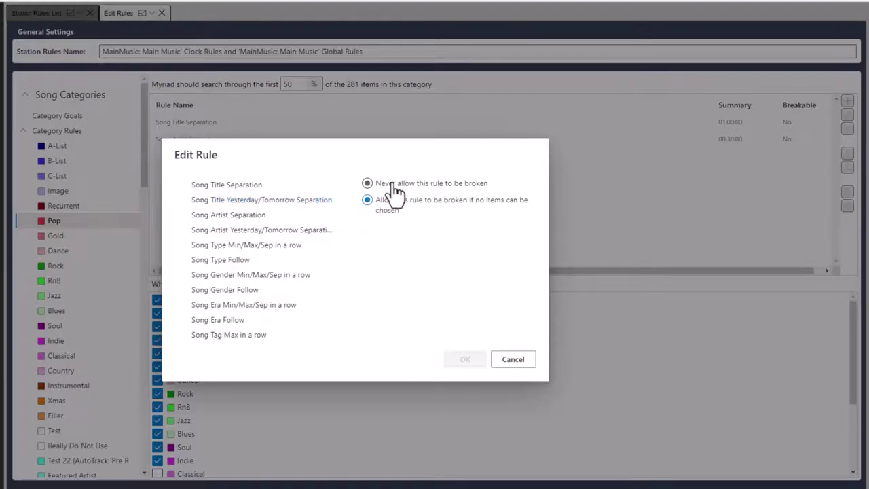
click(392, 183)
click(367, 201)
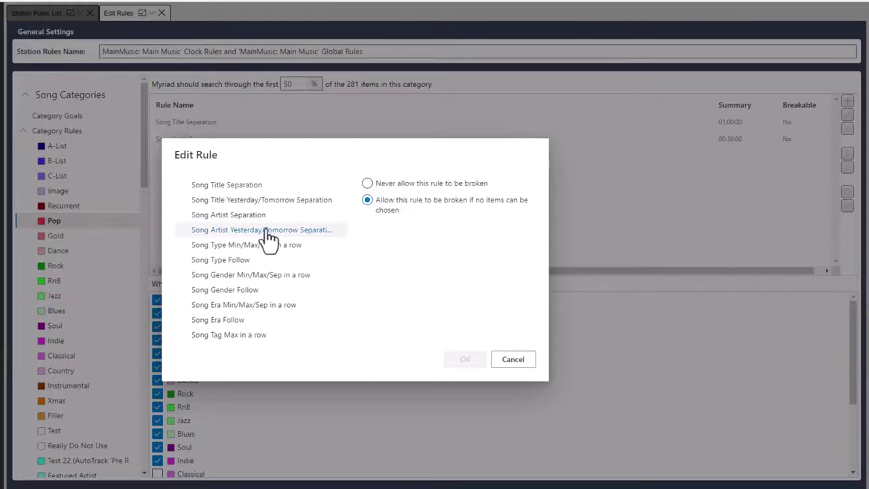
click(291, 200)
drag(387, 205, 406, 206)
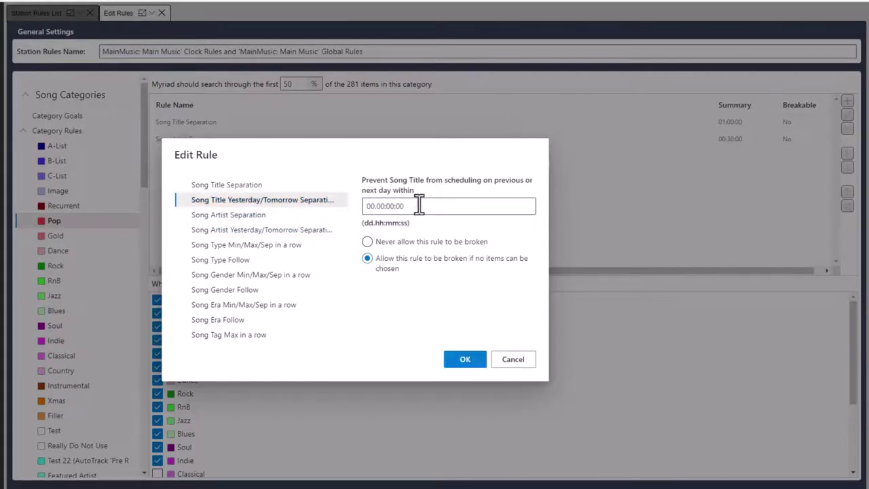
key(ctrl+a)
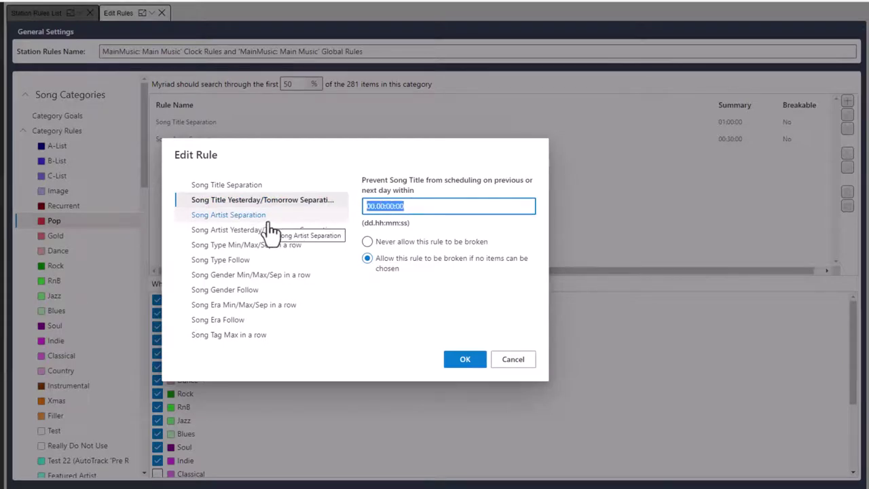
text(00.02:0)
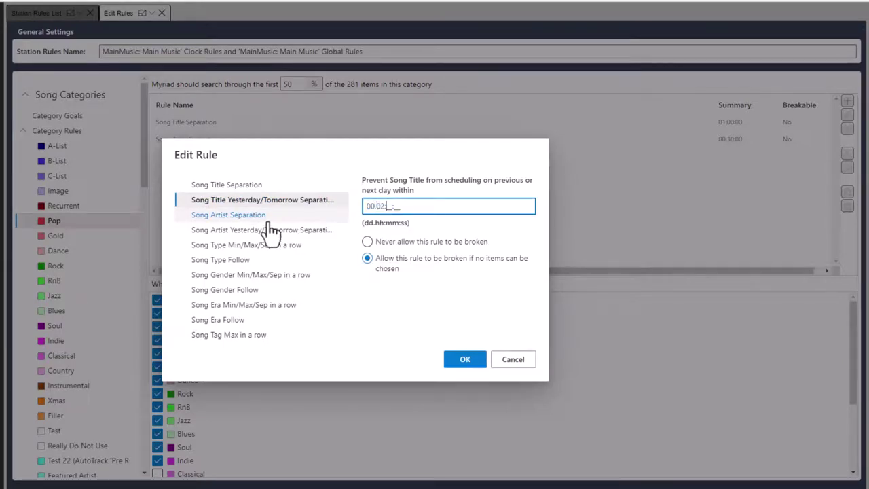
text(0:00)
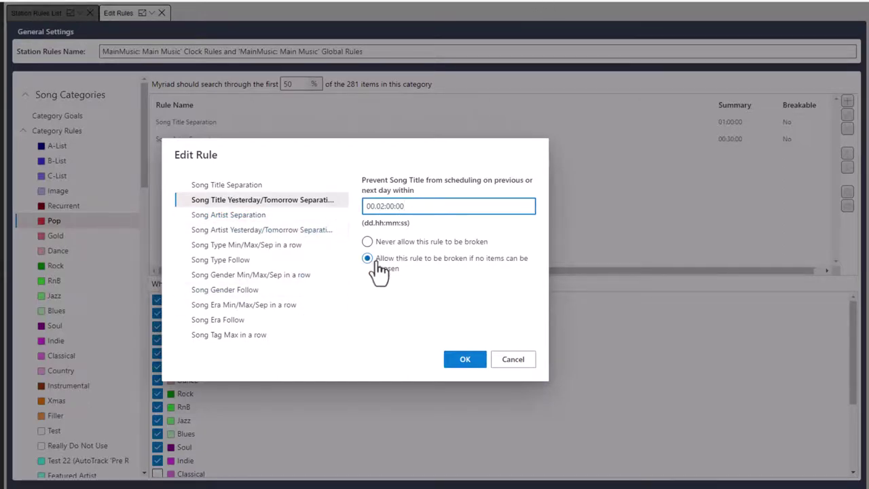
click(470, 367)
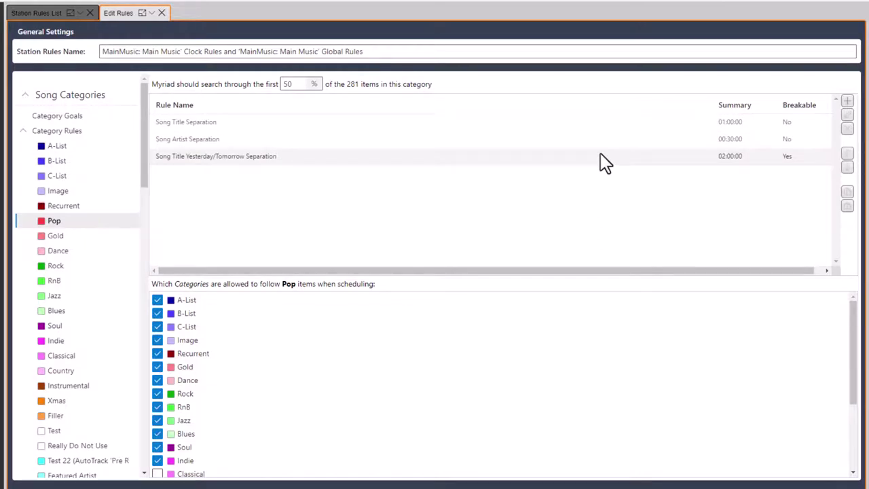
Step: Look over the Song Type Min/Max/Sep in a row and Song Type Follow options for a new Pop rule without adding one
click(850, 102)
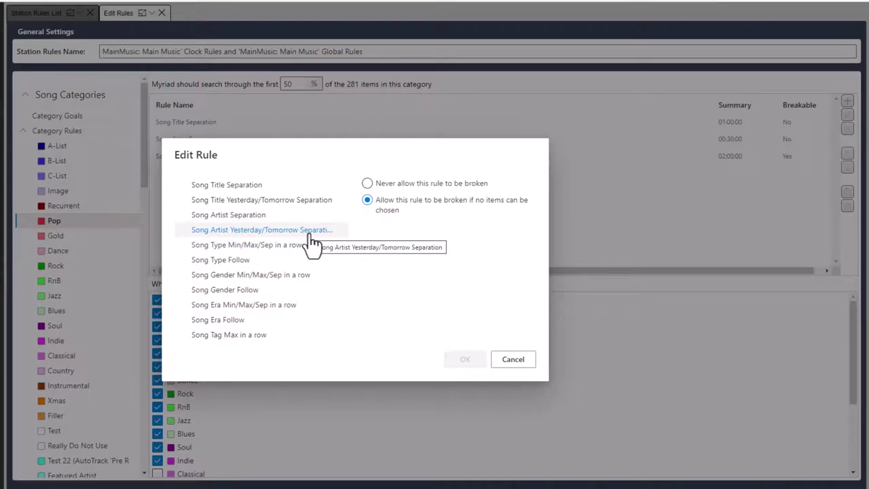
click(282, 248)
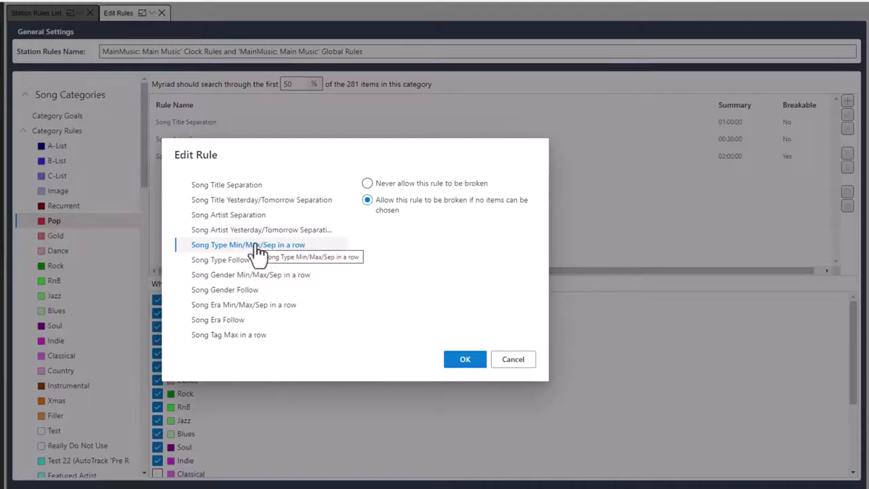
click(253, 260)
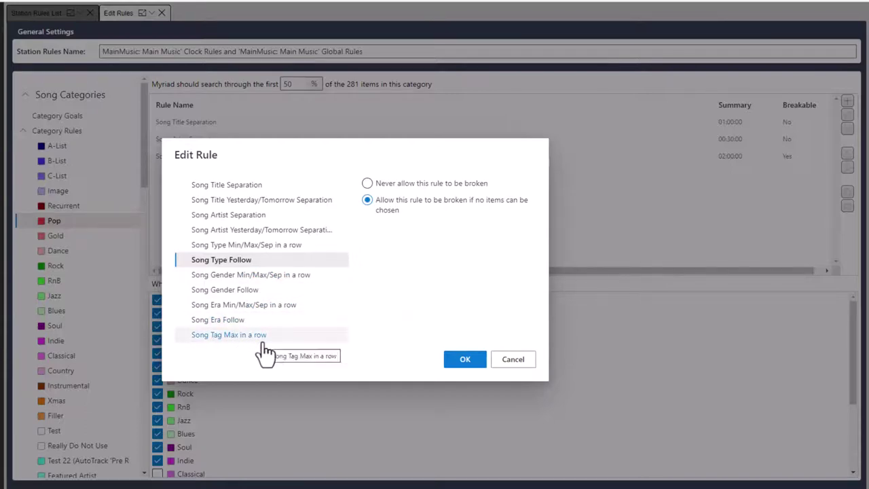
click(512, 359)
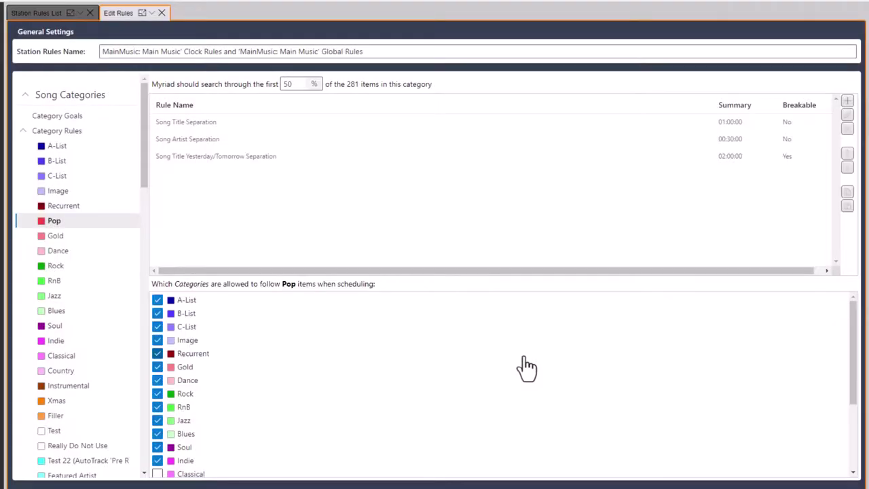
Step: Examine Pop's Song Title Yesterday/Tomorrow Separation entry and the full list of categories allowed to follow Pop items
click(250, 154)
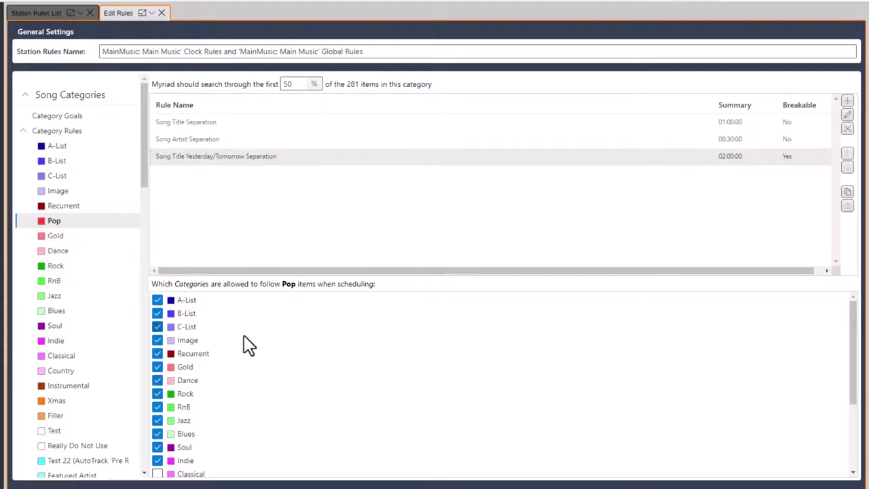
scroll(346, 353, down, 3)
scroll(346, 353, up, 3)
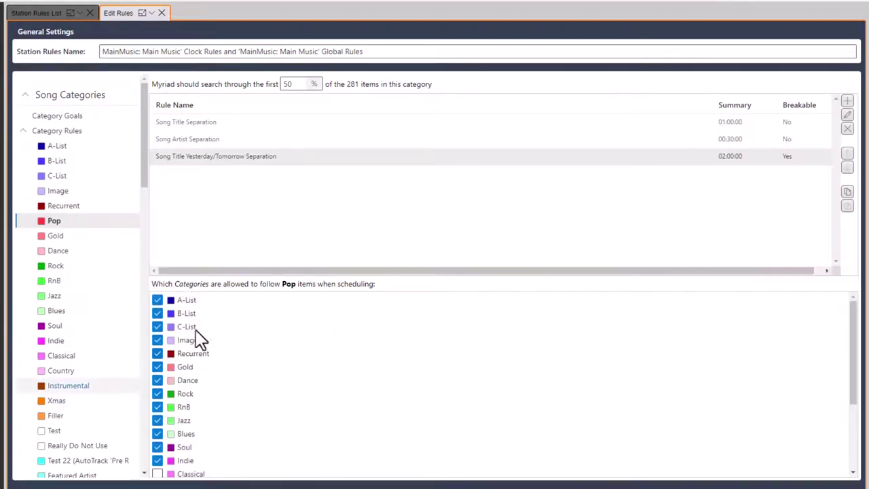
scroll(281, 328, down, 3)
scroll(281, 329, up, 3)
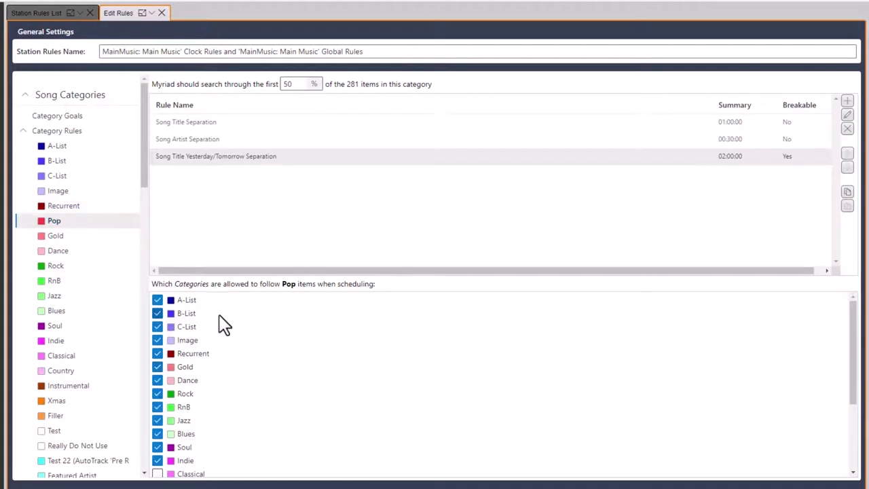
scroll(236, 391, down, 2)
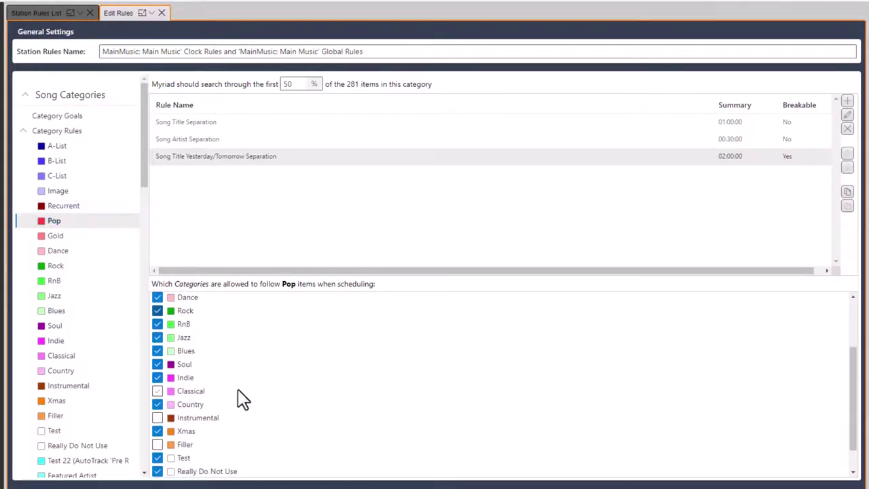
scroll(200, 394, down, 1)
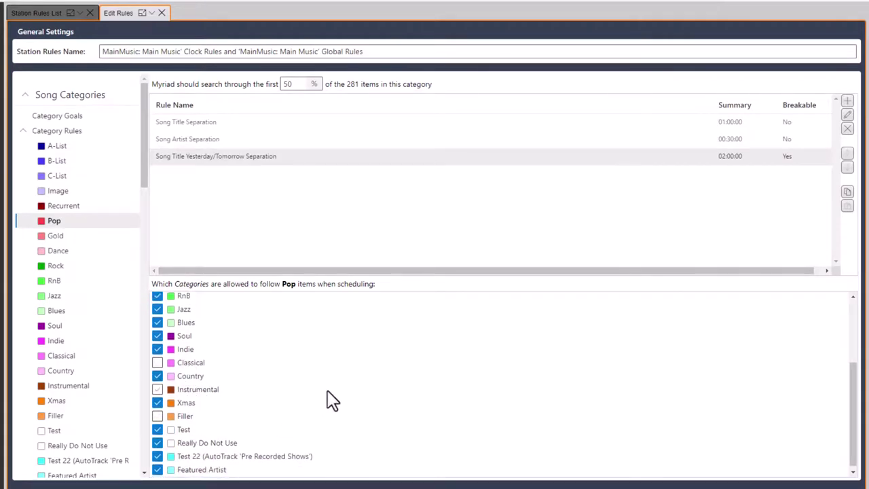
scroll(327, 390, up, 3)
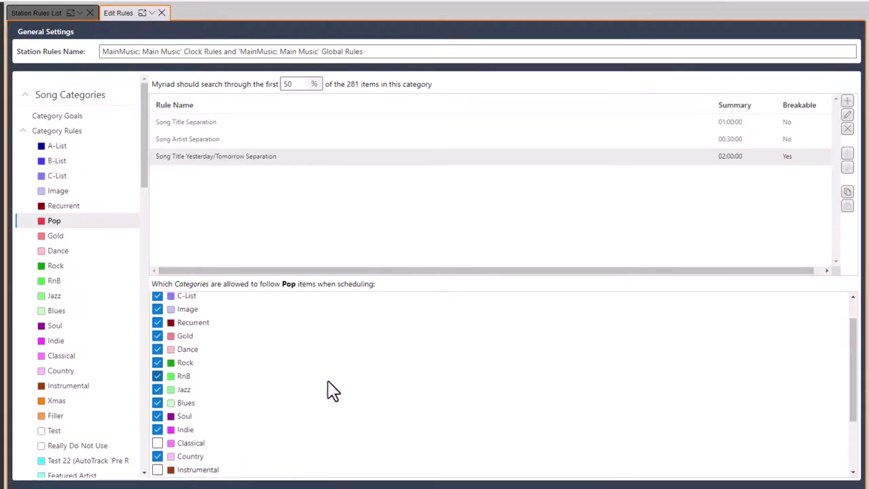
scroll(327, 390, up, 1)
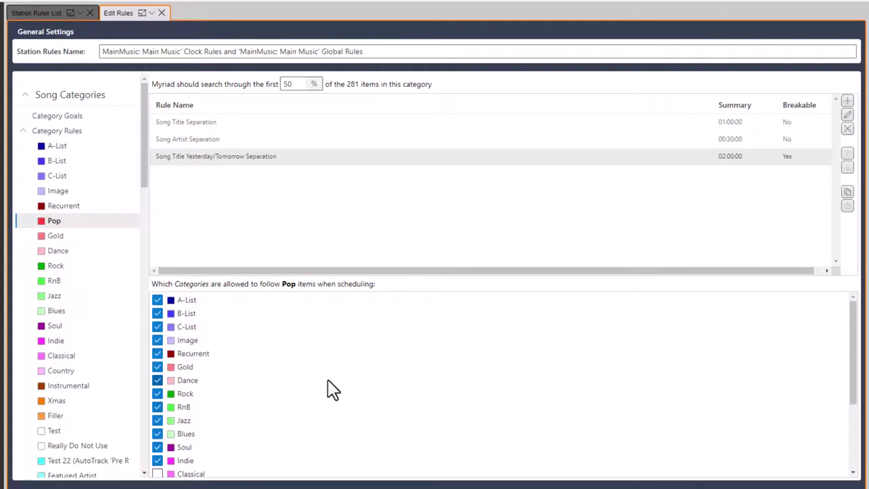
Step: Review the category rules of Gold, Dance and RnB in turn
click(61, 238)
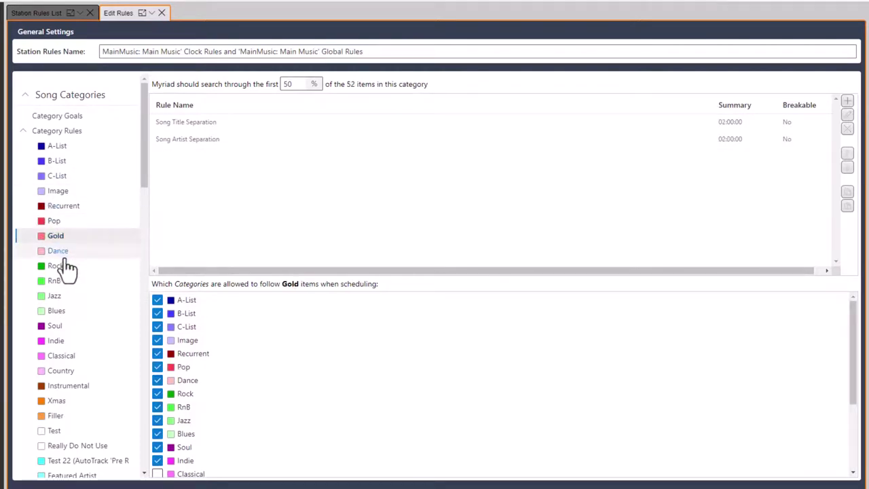
click(61, 253)
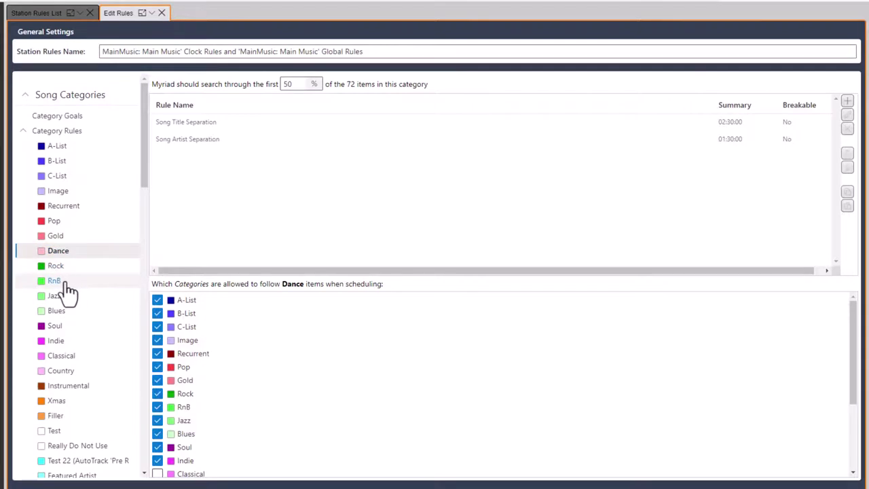
click(67, 283)
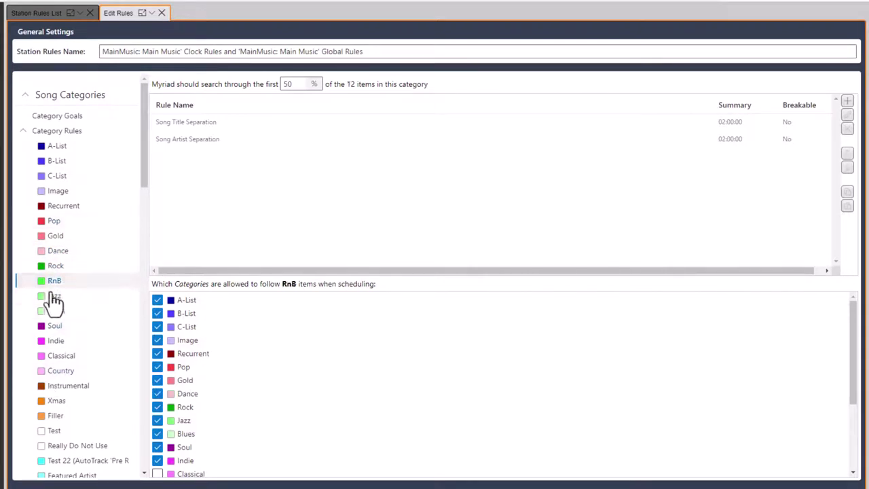
Step: Review the Song Types goals and which types may follow Big Hits items
scroll(64, 285, down, 5)
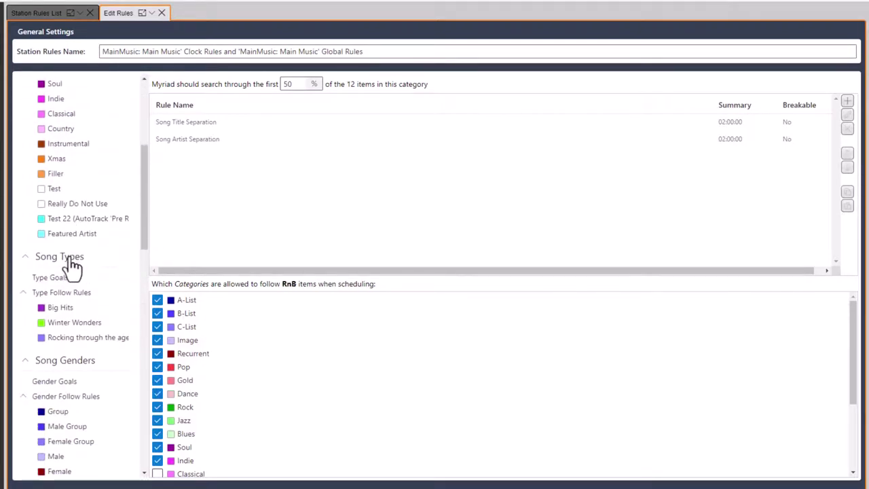
scroll(72, 268, up, 5)
scroll(72, 268, down, 10)
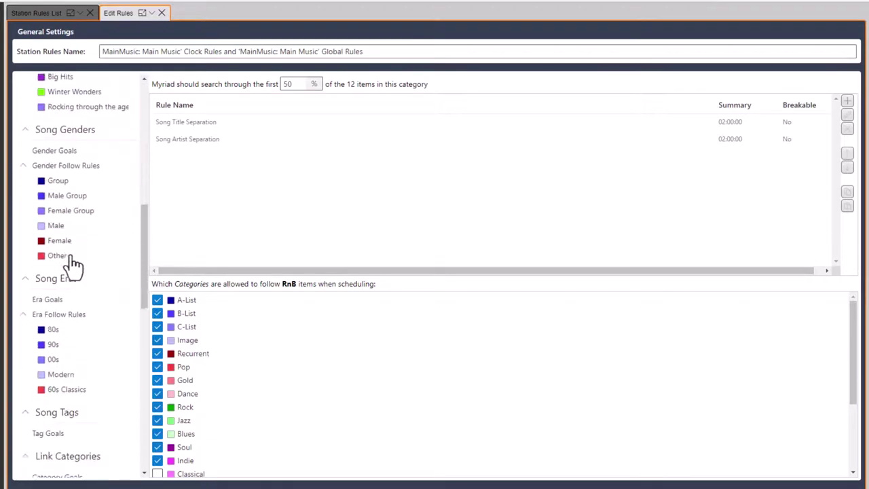
scroll(72, 264, up, 10)
scroll(70, 265, down, 4)
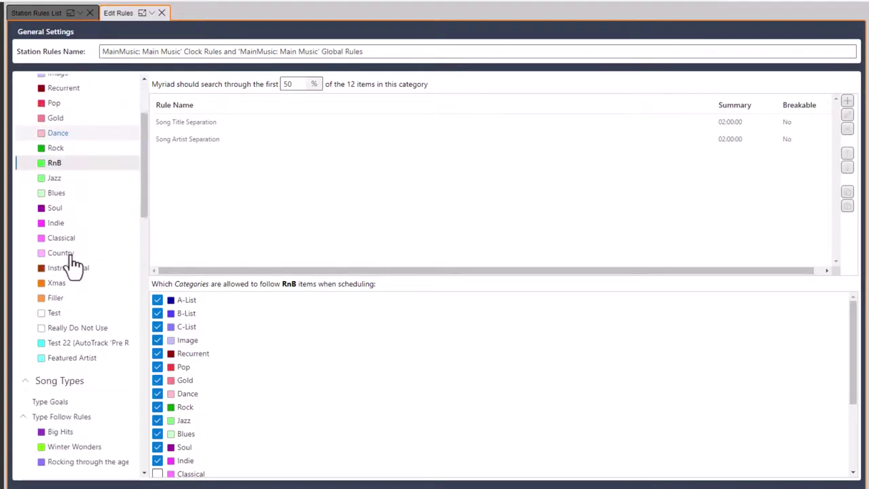
scroll(109, 339, down, 3)
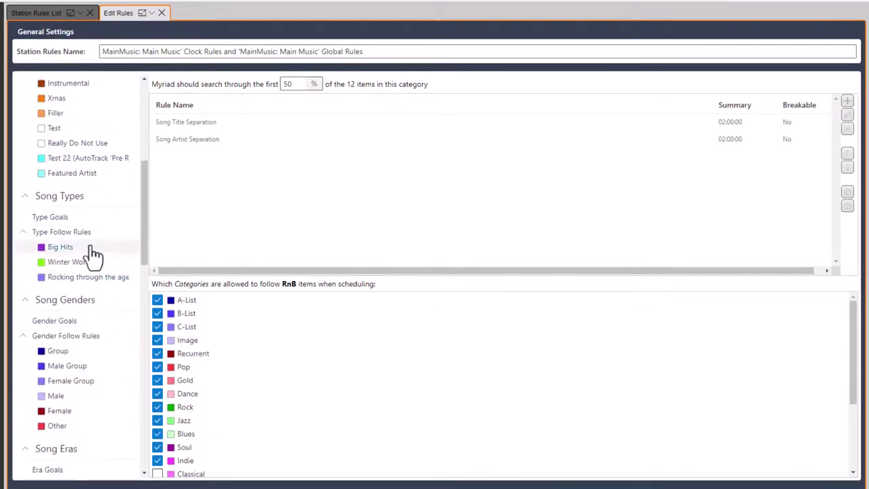
click(57, 222)
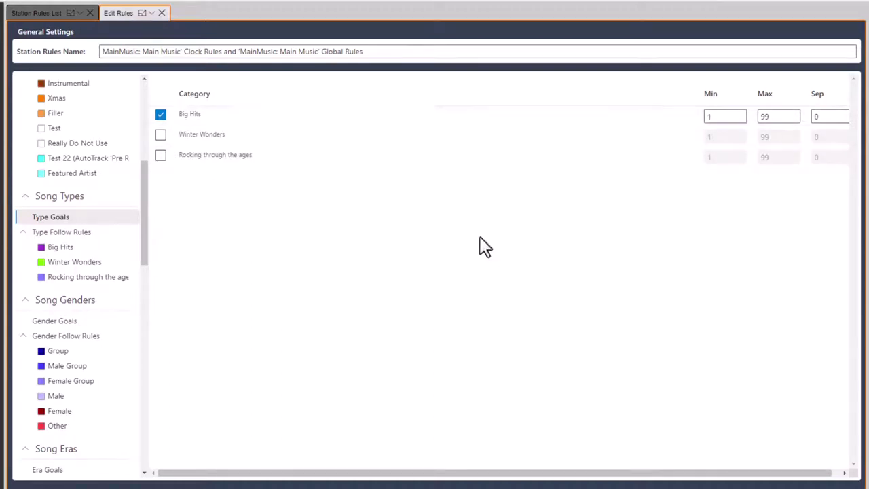
click(68, 248)
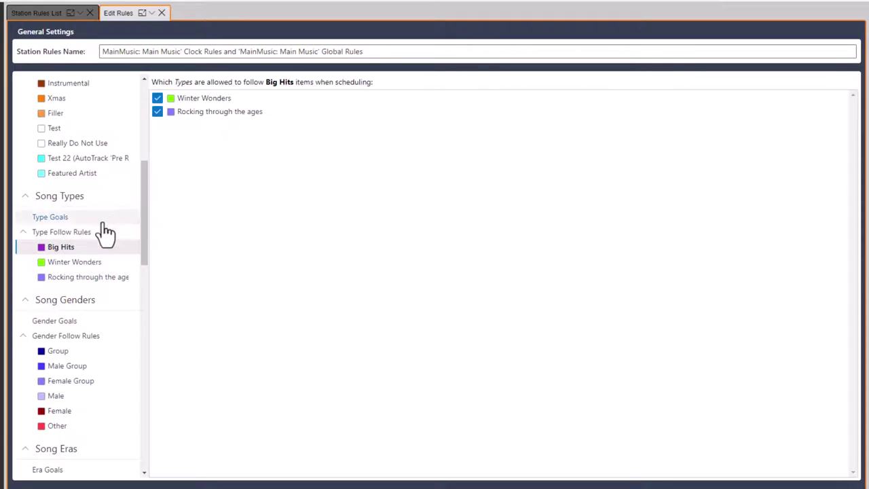
Step: Try disallowing Rocking through the ages from following Winter Wonders items and allow it again
click(75, 262)
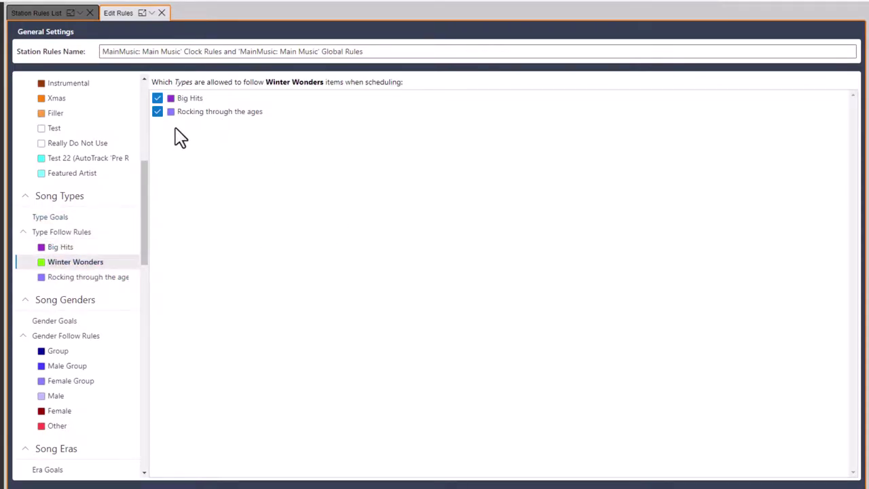
click(158, 112)
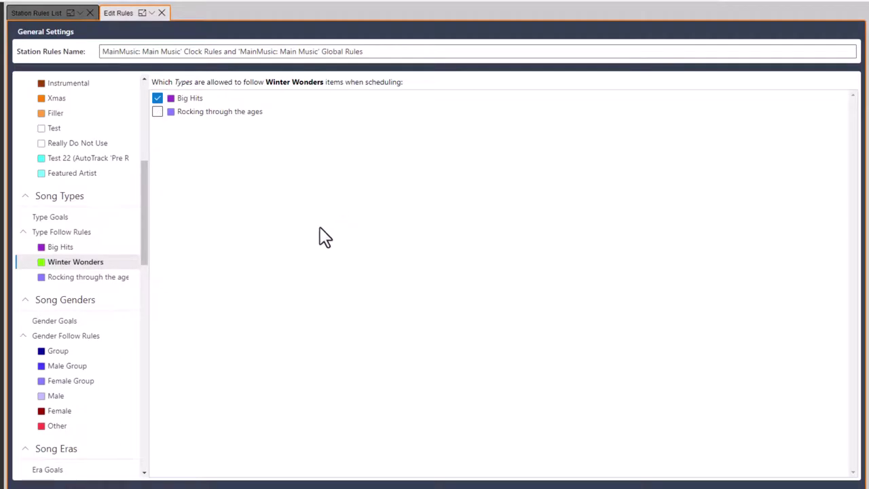
click(158, 112)
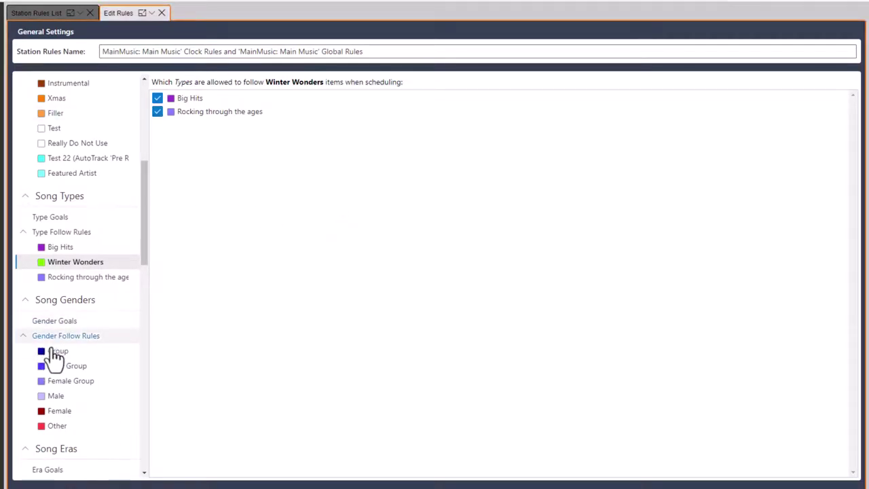
Step: Review the song gender goals and Group follow rules, plus the song era goals and 80s follow rules
click(69, 324)
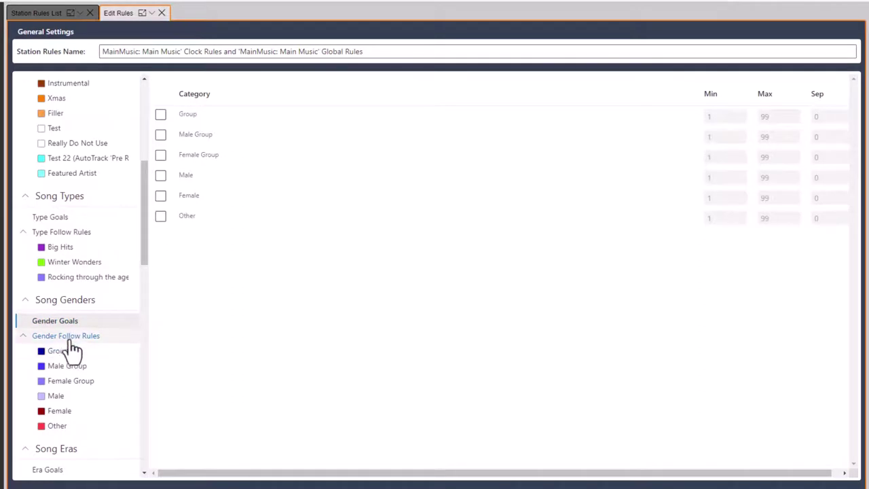
click(63, 351)
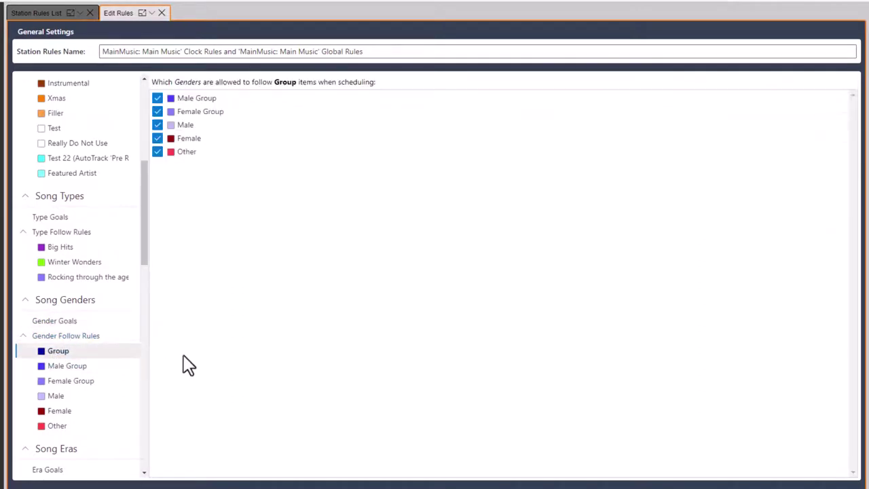
scroll(116, 355, down, 2)
scroll(56, 370, down, 2)
click(63, 350)
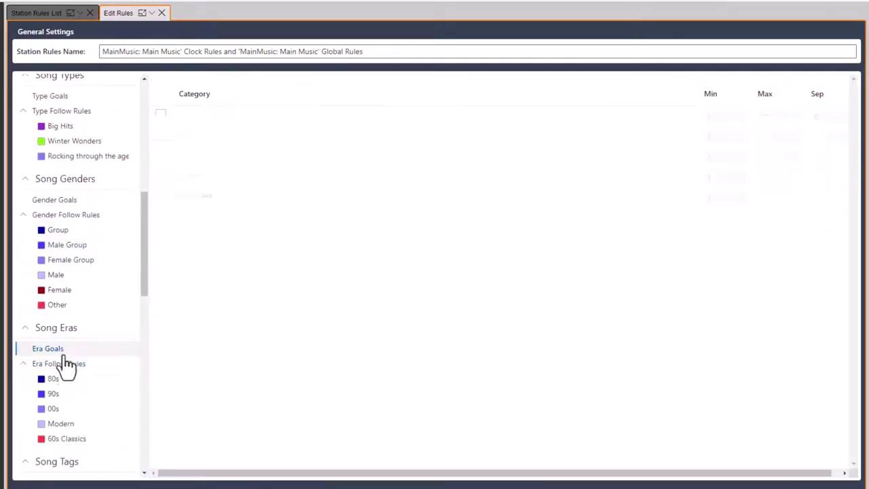
click(62, 378)
scroll(102, 373, down, 2)
scroll(102, 373, down, 2)
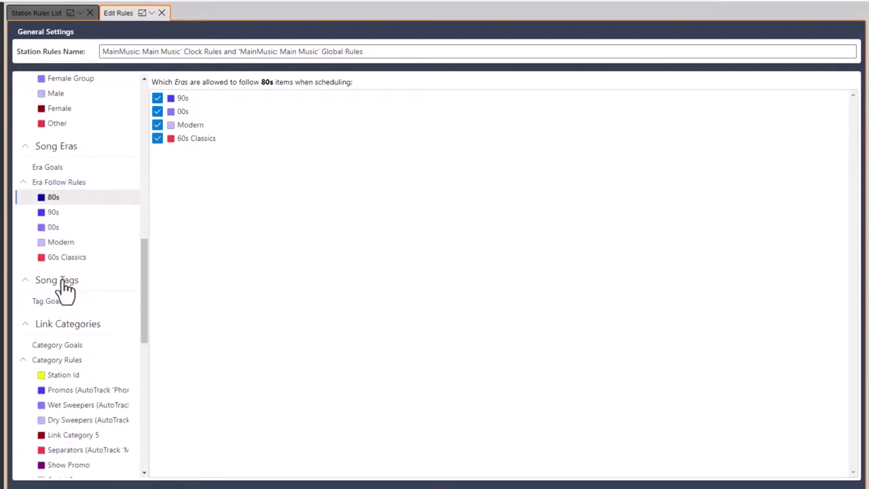
Step: Review the song tag goals and the link category goals
click(49, 301)
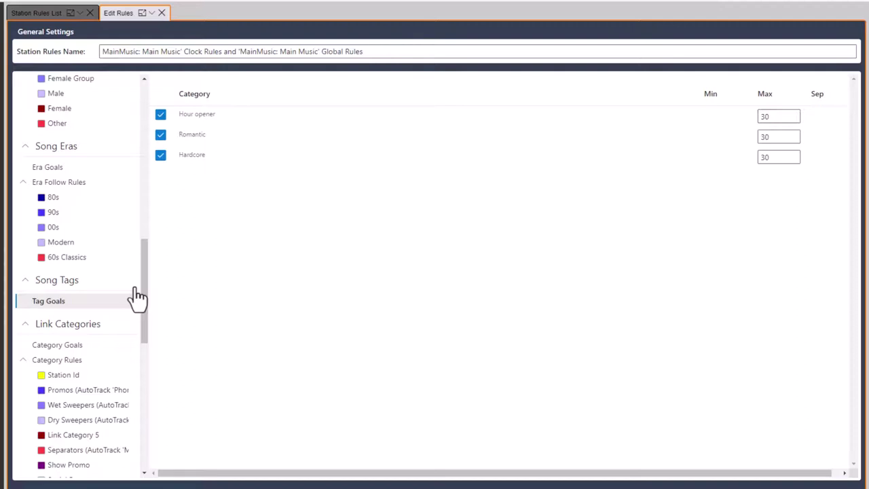
scroll(95, 319, down, 3)
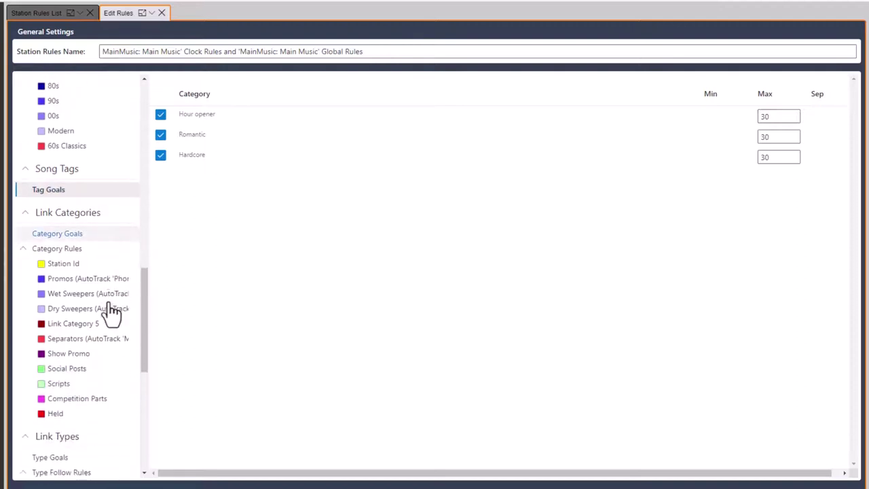
click(61, 228)
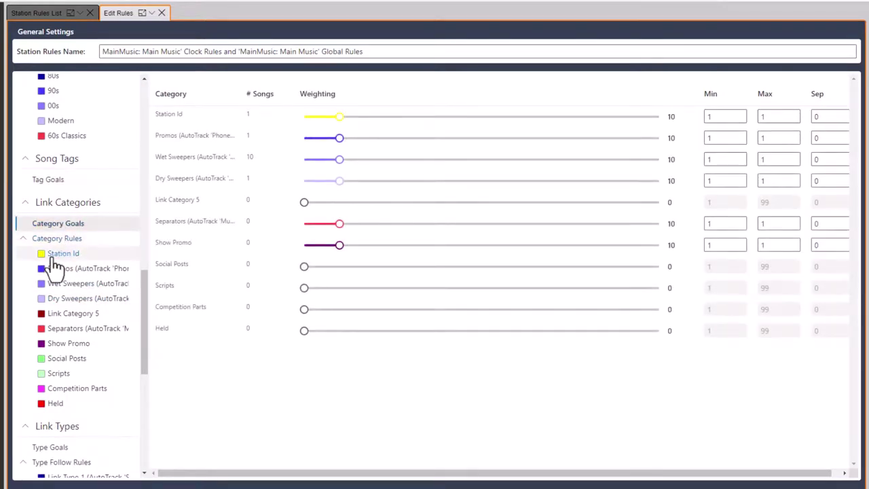
Step: Review the link category rules of Station Id, Dry Sweepers, Wet Sweepers, Link Category 5 and Show Promo
click(60, 256)
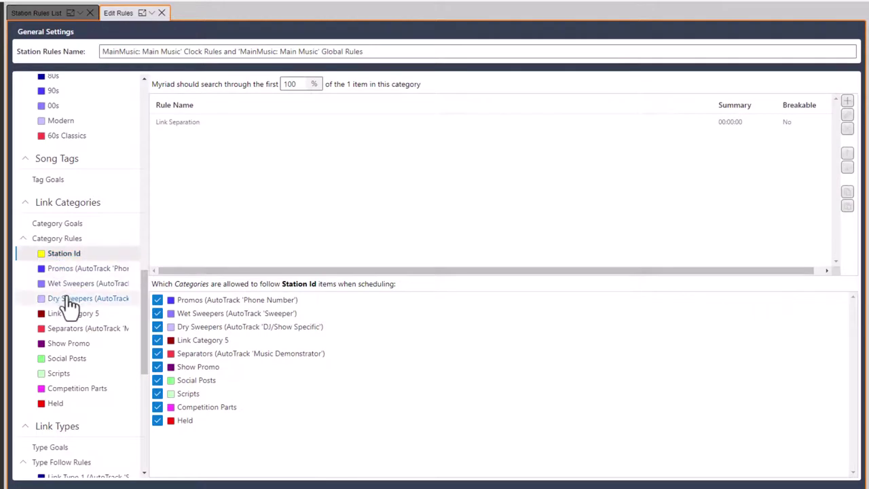
click(67, 300)
click(68, 284)
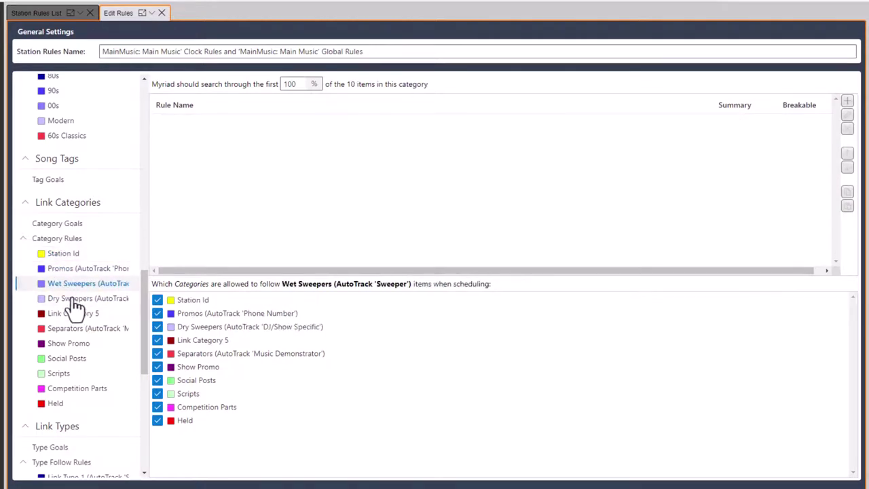
click(73, 314)
click(73, 343)
Step: Look over the remaining link type, gender, era and tag rule sections, and save the station rules
scroll(81, 333, down, 4)
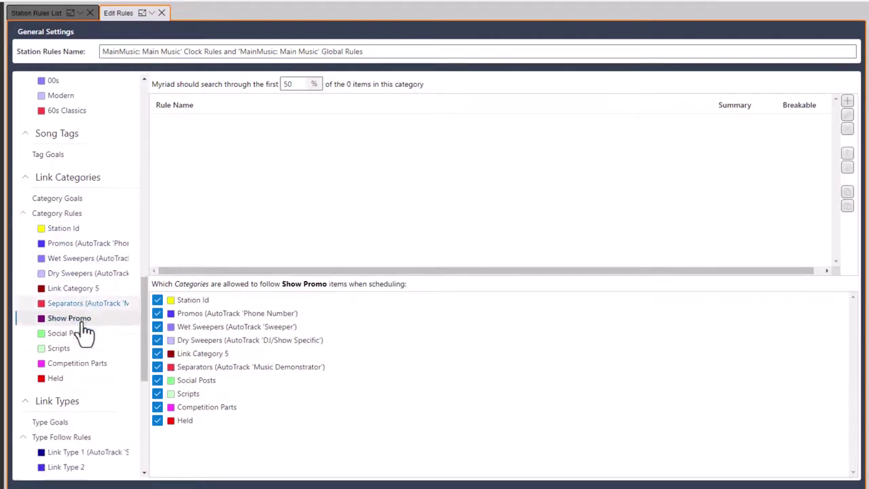
scroll(71, 340, down, 6)
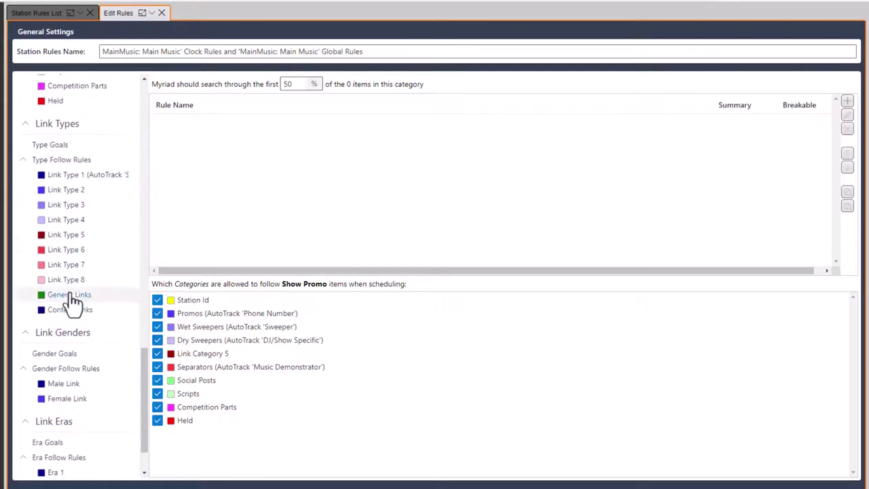
scroll(95, 289, down, 2)
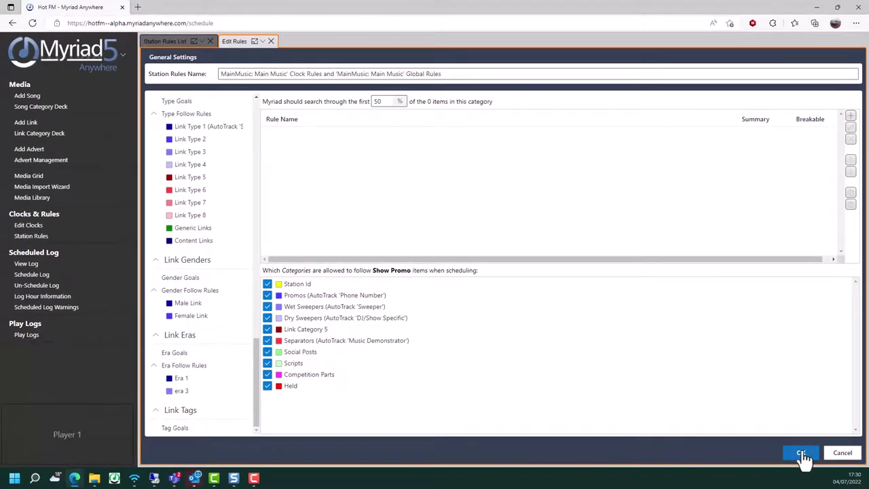
click(806, 460)
click(805, 458)
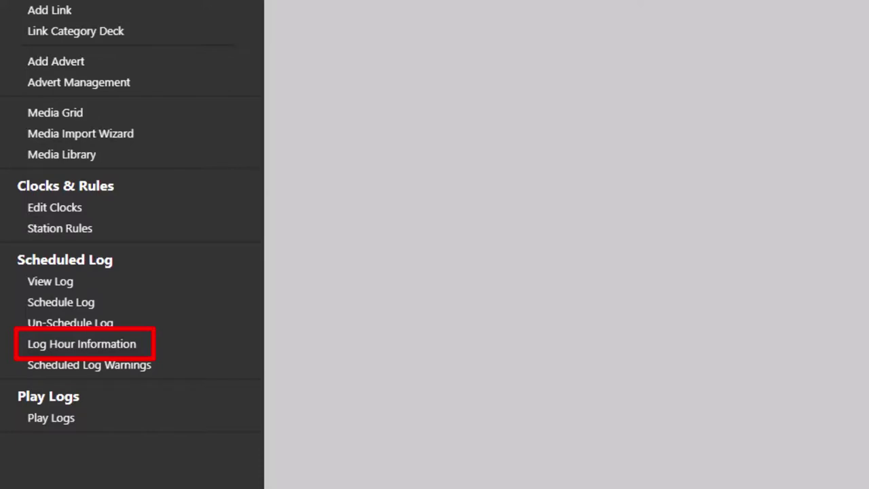
Step: Check the log hour information with the date range extended to end on 7/21/2022
click(102, 343)
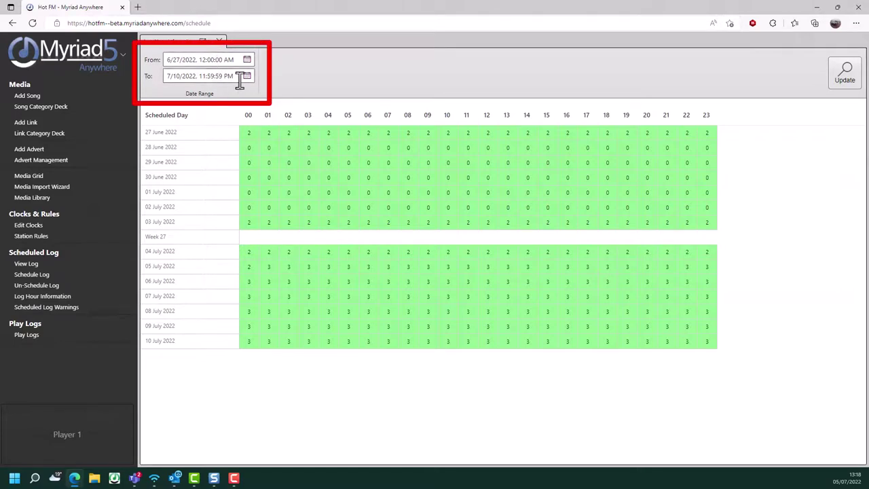
click(248, 76)
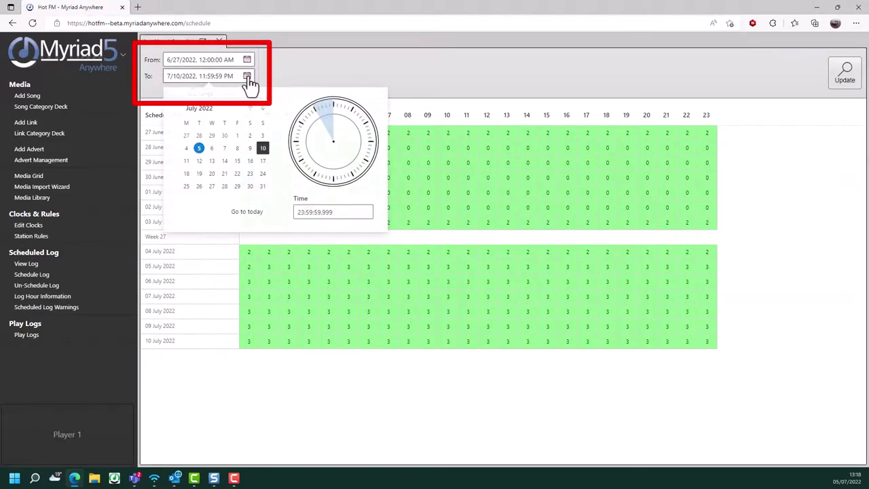
click(224, 173)
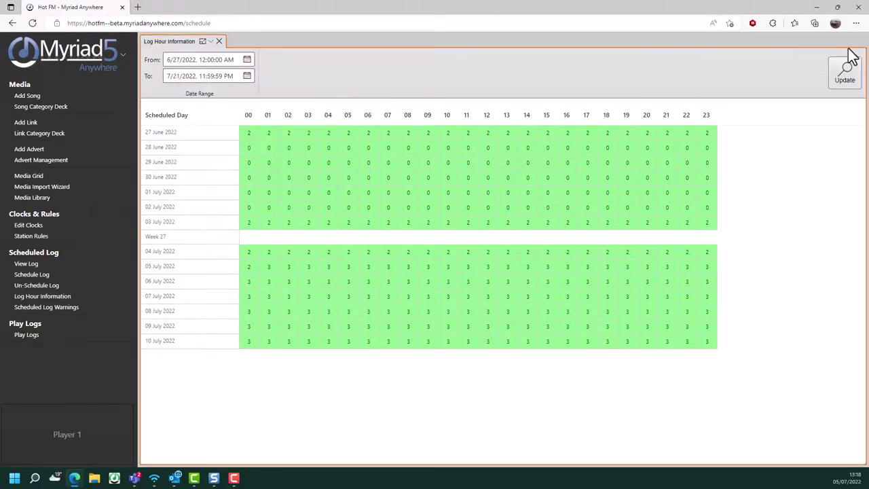
click(832, 77)
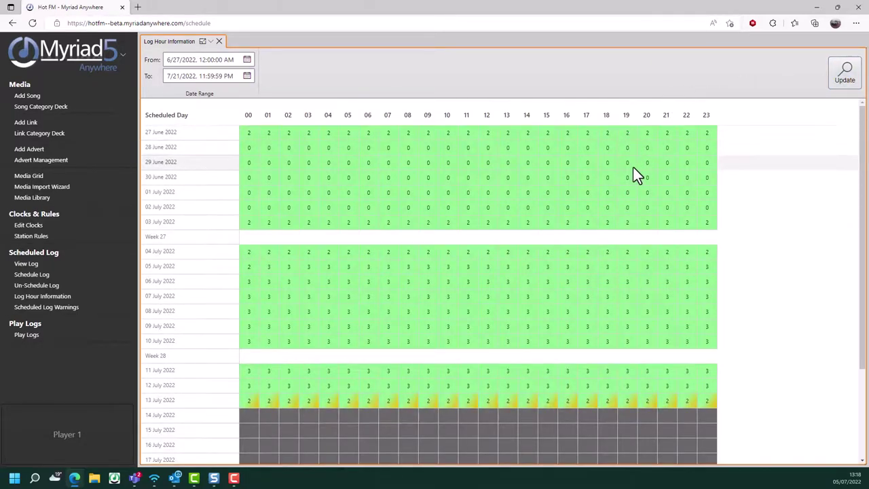
scroll(478, 213, down, 1)
scroll(479, 213, up, 2)
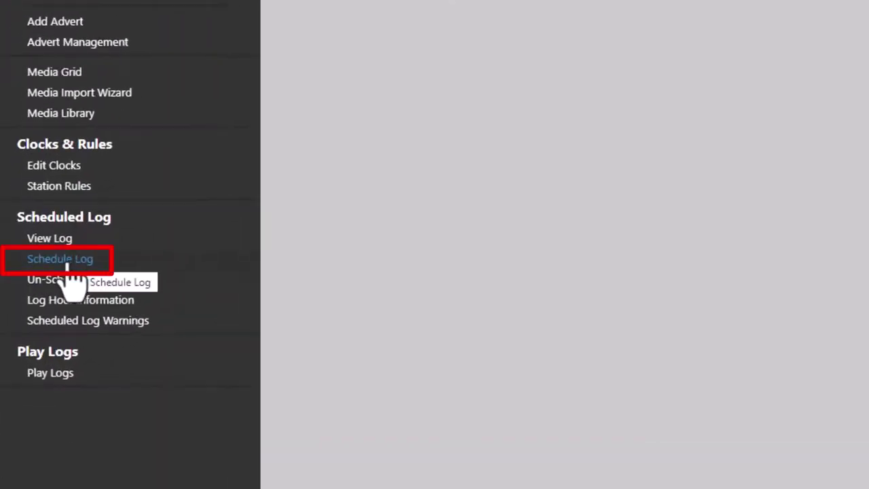
Step: Open the log scheduling settings and review the preset date ranges and the list of scheduling steps
click(67, 262)
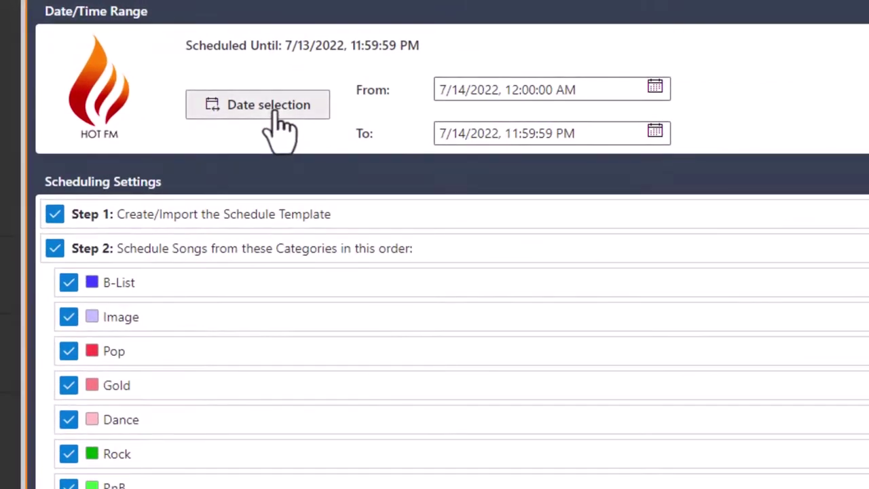
click(203, 82)
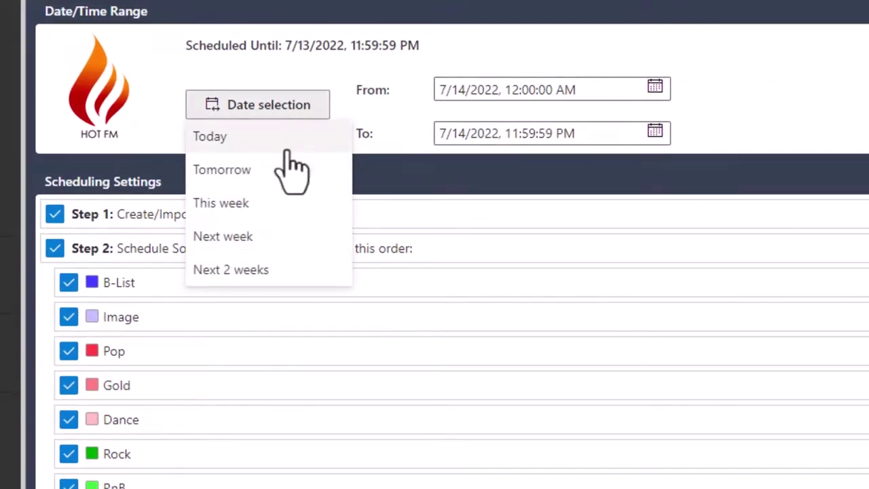
click(403, 116)
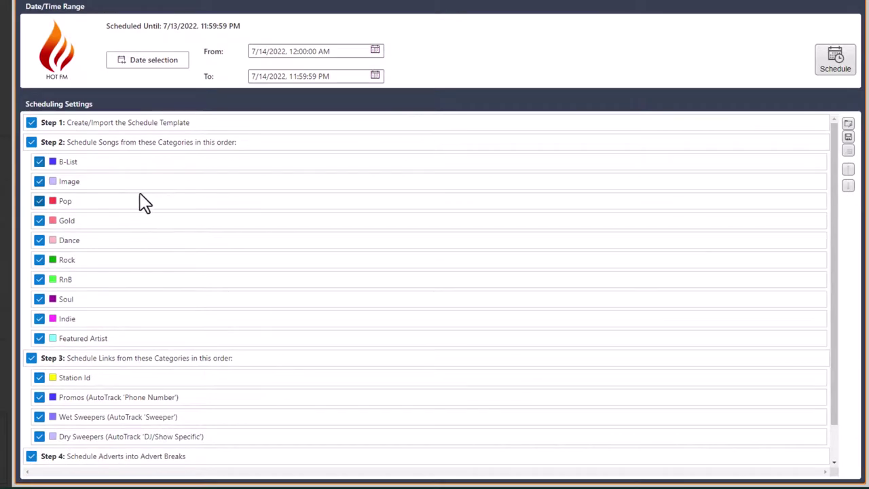
scroll(163, 204, down, 1)
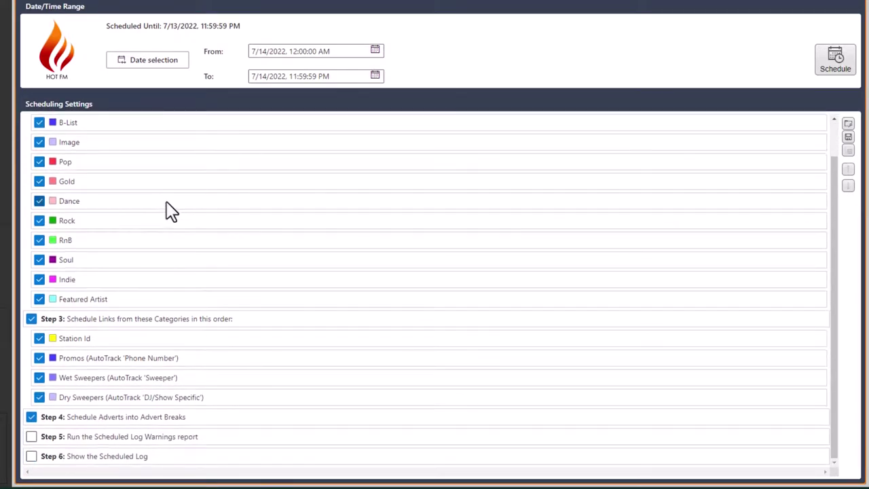
scroll(135, 181, up, 1)
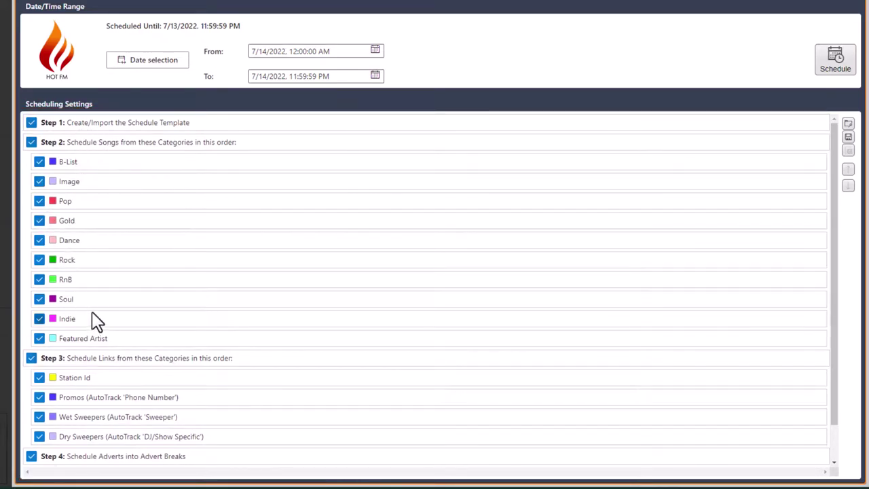
Step: Try excluding the B-List category from song scheduling and include it again
click(39, 161)
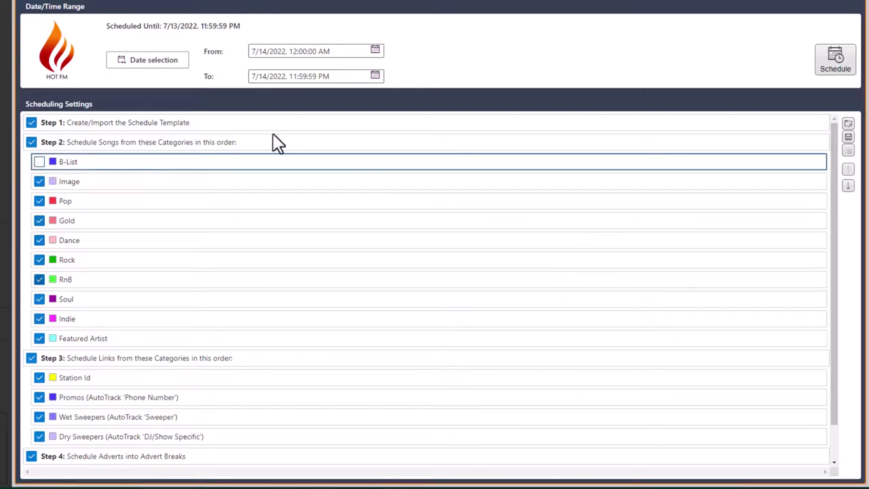
click(38, 163)
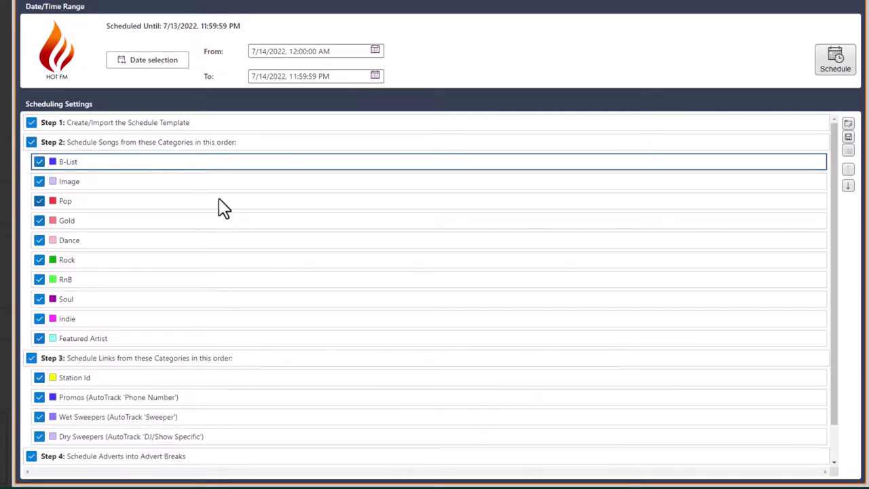
Step: Move Pop to the top of the song category scheduling order, and put B-List back above it
click(80, 206)
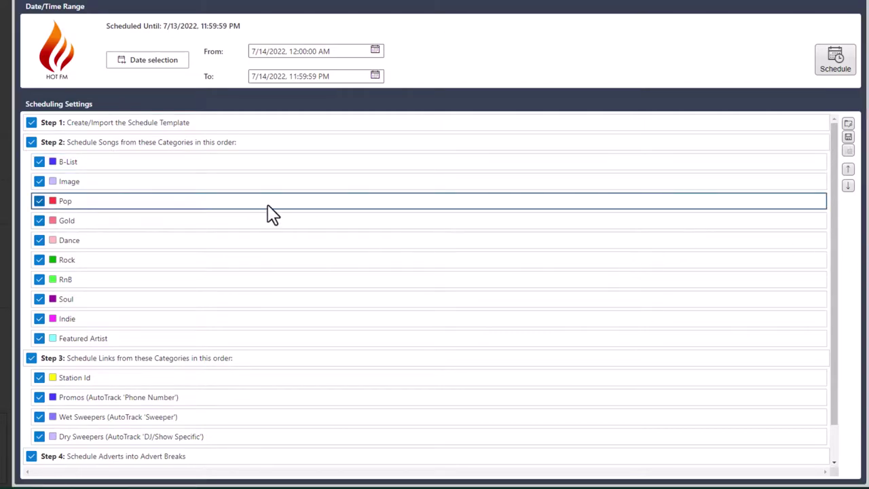
click(847, 169)
click(847, 170)
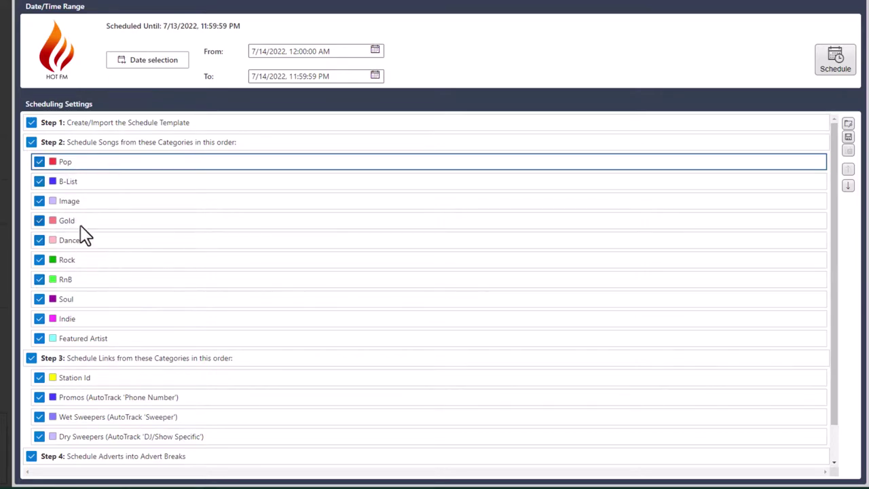
click(106, 182)
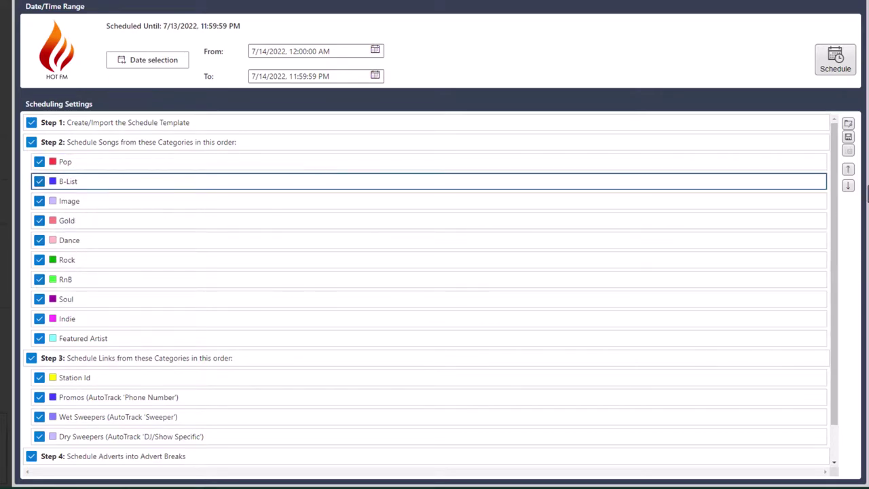
click(848, 169)
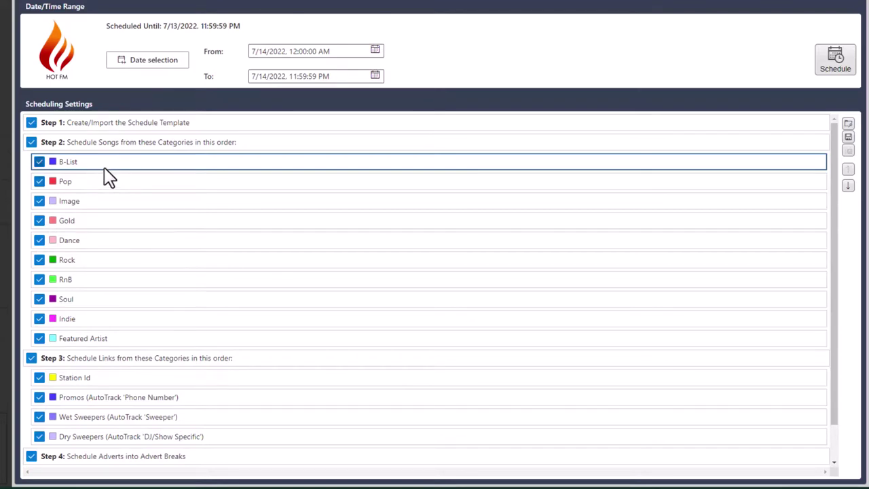
Step: Check the remaining scheduling steps and schedule the log for the whole of 7/14/2022
scroll(277, 235, down, 2)
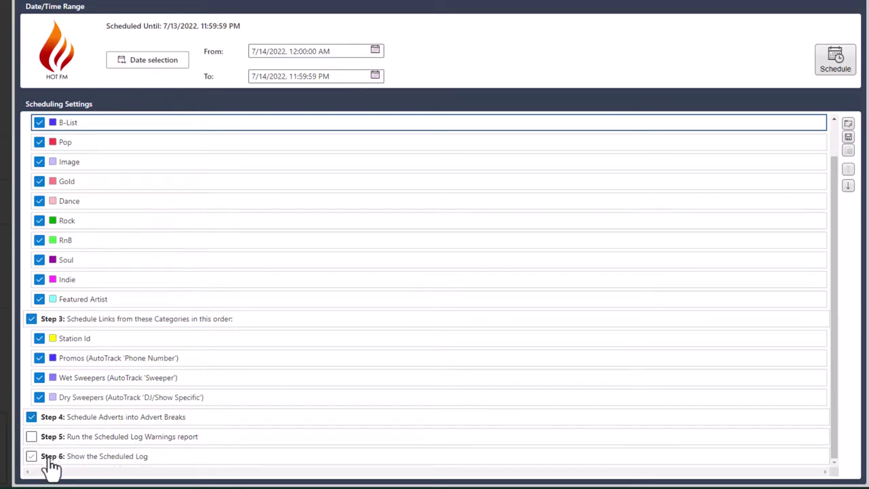
scroll(277, 349, up, 1)
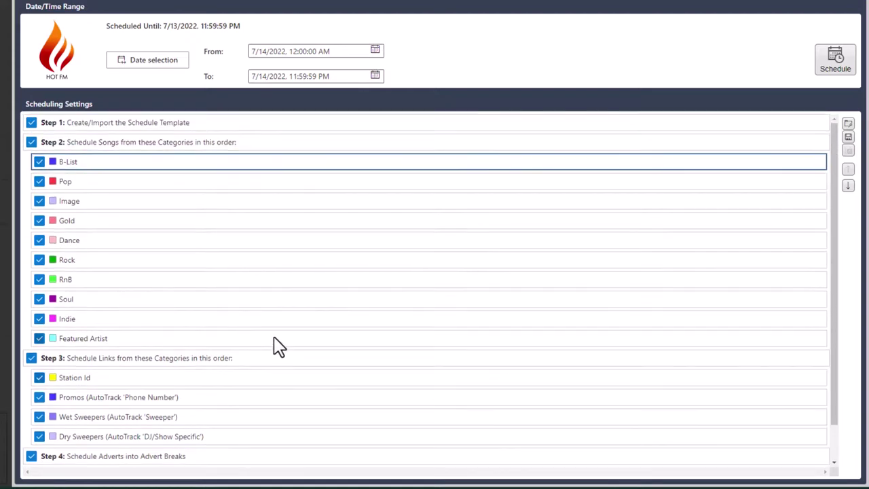
click(834, 67)
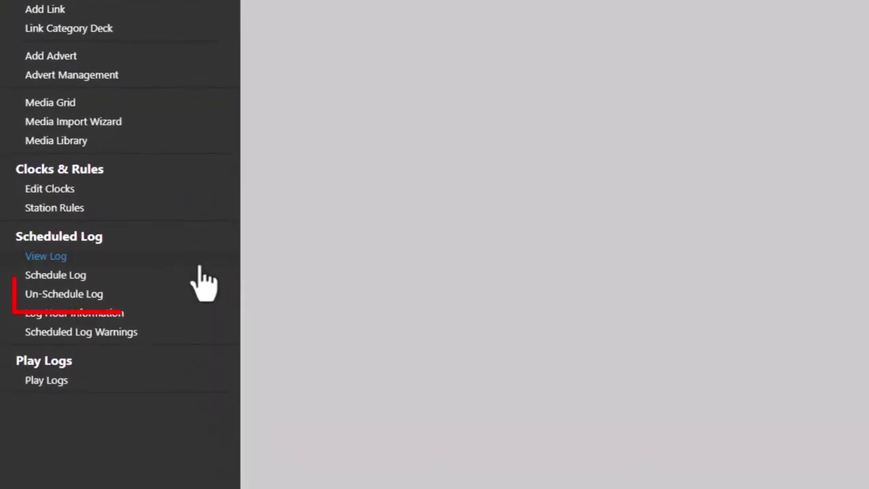
Step: Open the log un-scheduling settings and set the start of the range to 7/14/2022, 12:00:00 AM
click(65, 300)
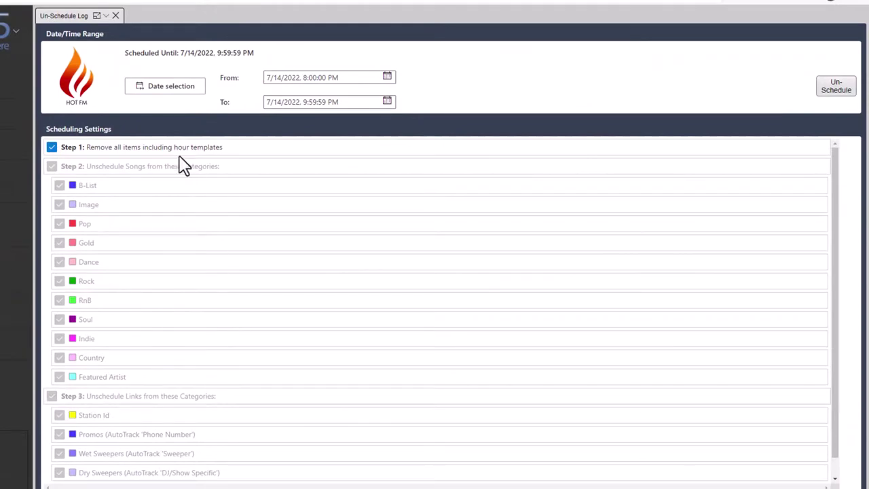
click(363, 77)
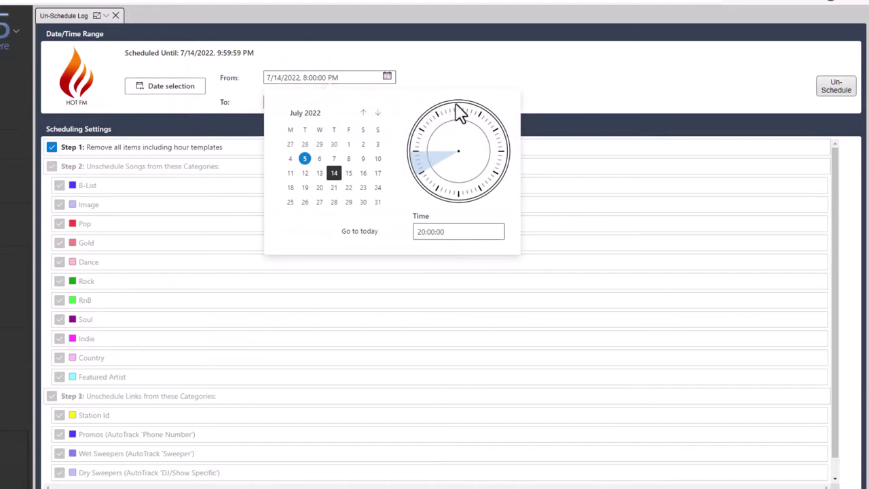
click(474, 133)
click(621, 242)
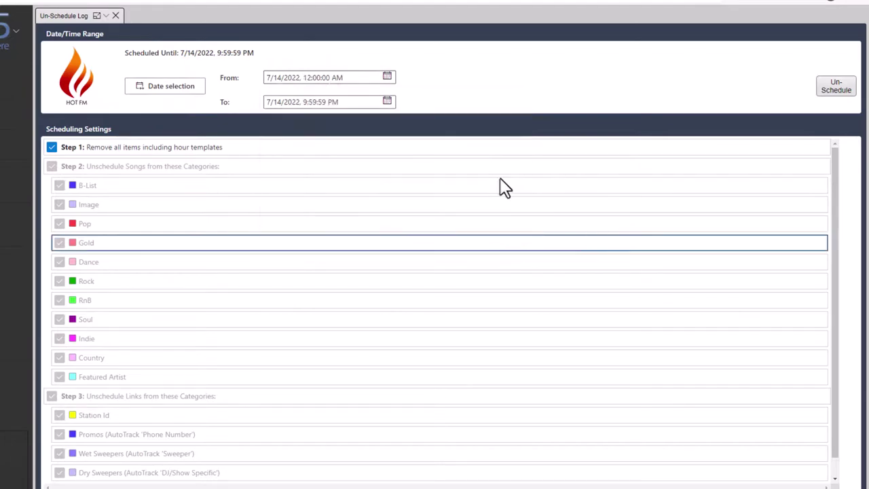
Step: Set the range's end to 7/14/2022, 11:59:59 PM and un-schedule all items including hour templates
click(388, 103)
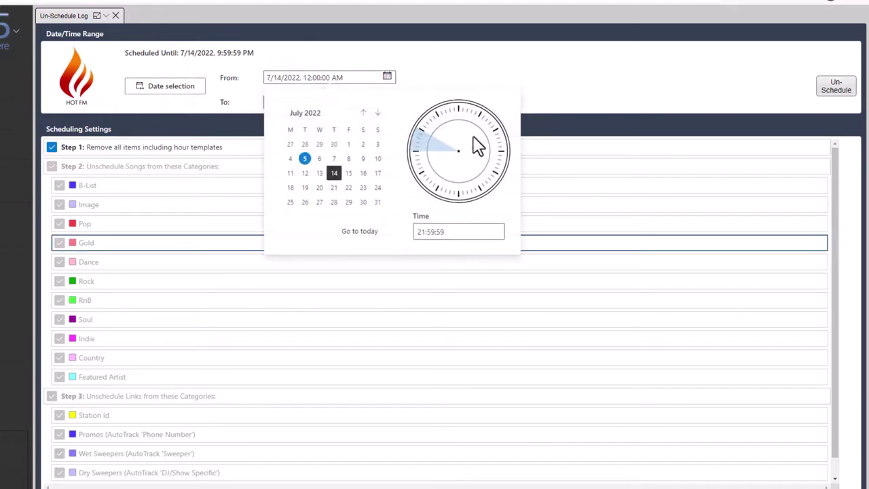
click(447, 121)
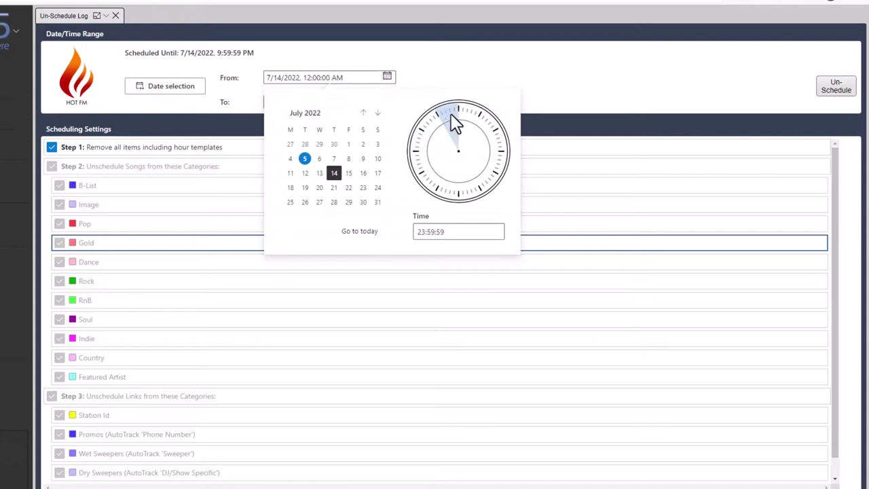
click(543, 102)
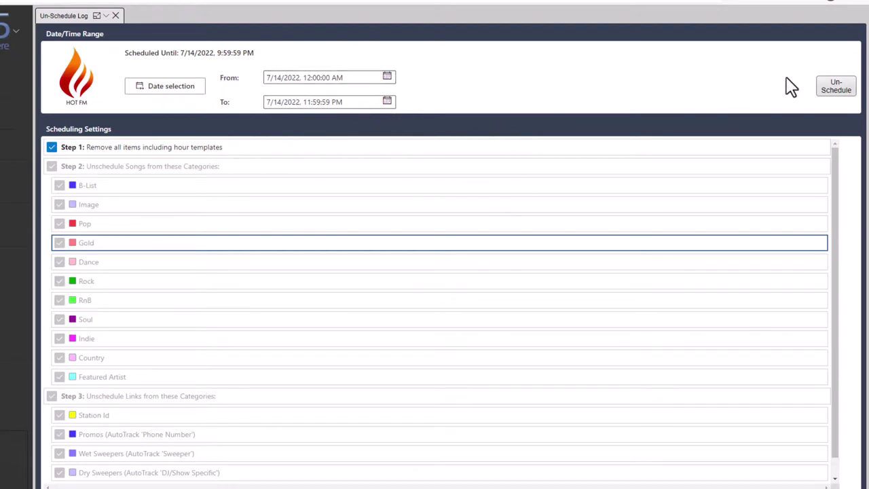
click(839, 90)
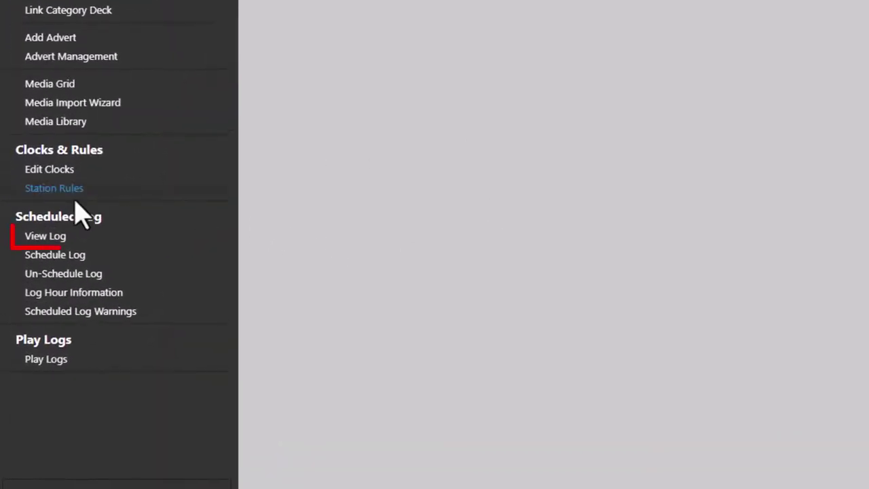
Step: Open the station's log and move the song Goodbyes up to directly above Last Request in the 12:00 PM hour
click(49, 238)
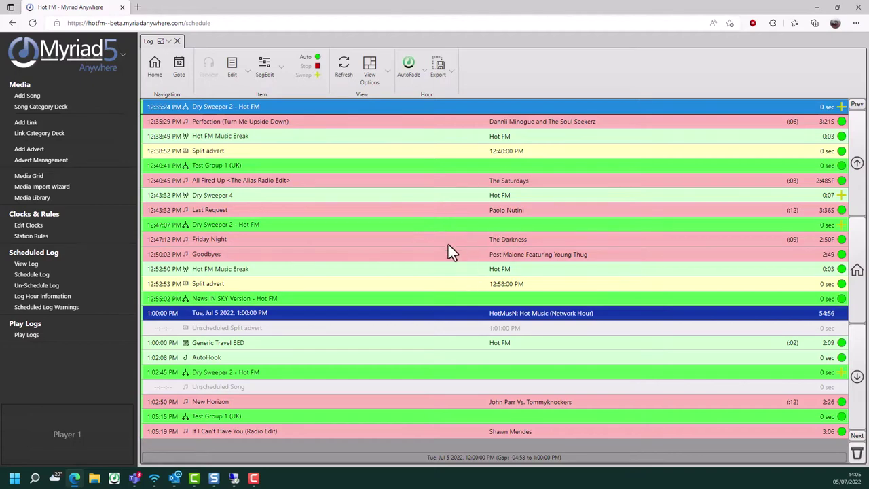
click(395, 255)
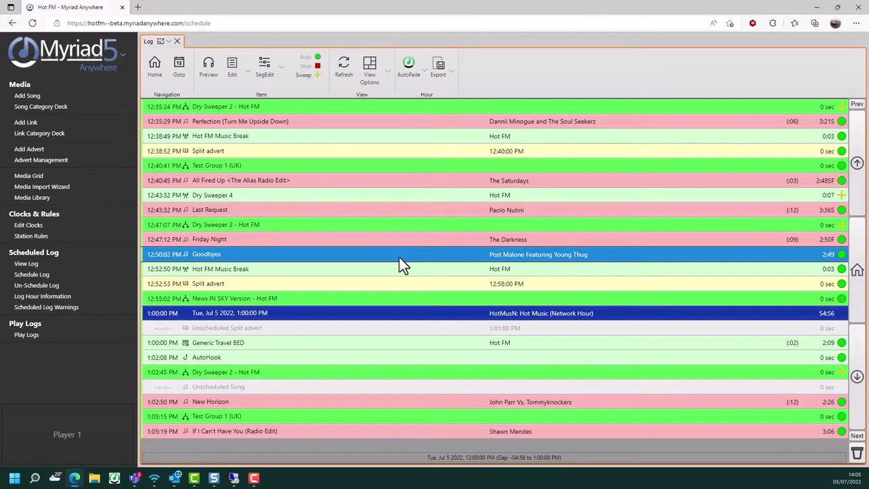
click(384, 240)
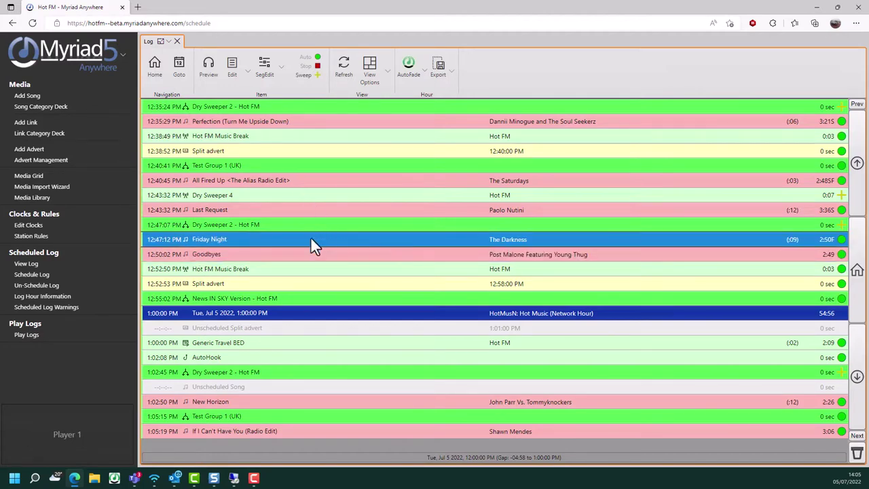
drag(305, 249, 308, 211)
Step: Replace the song Friday Night by The Darkness with Wherever You Will Go by The Calling
click(324, 256)
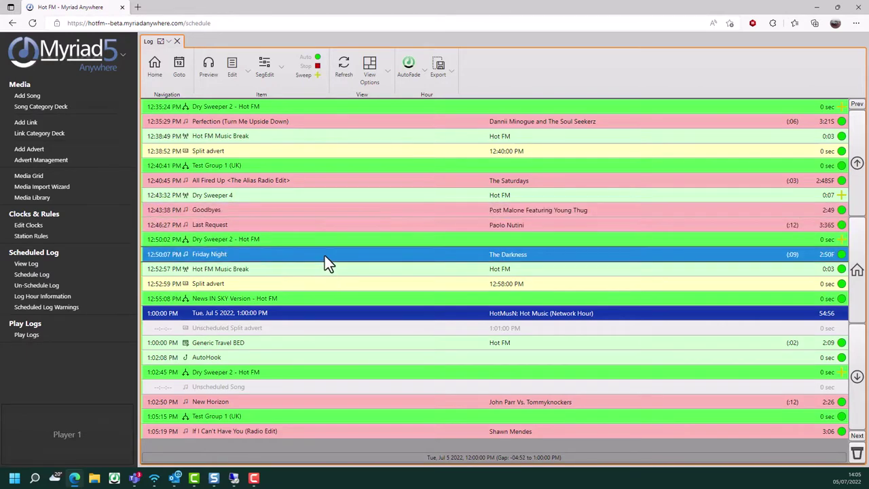
right_click(324, 255)
click(347, 256)
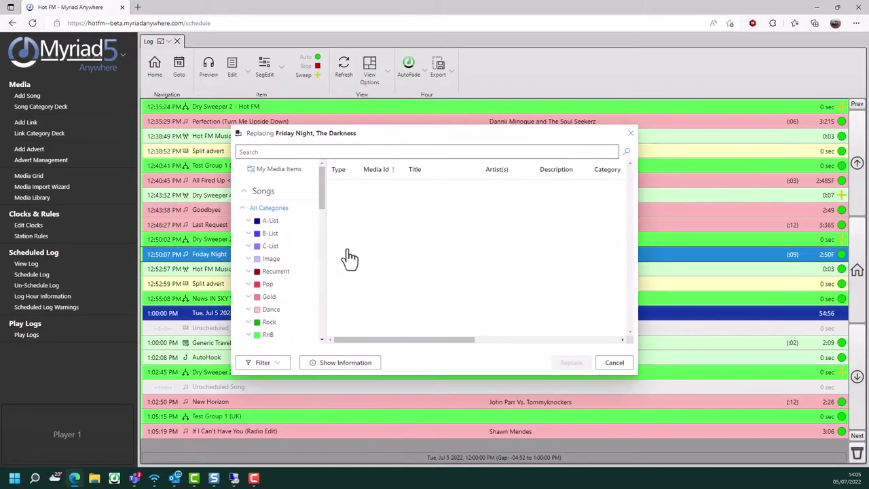
double_click(390, 245)
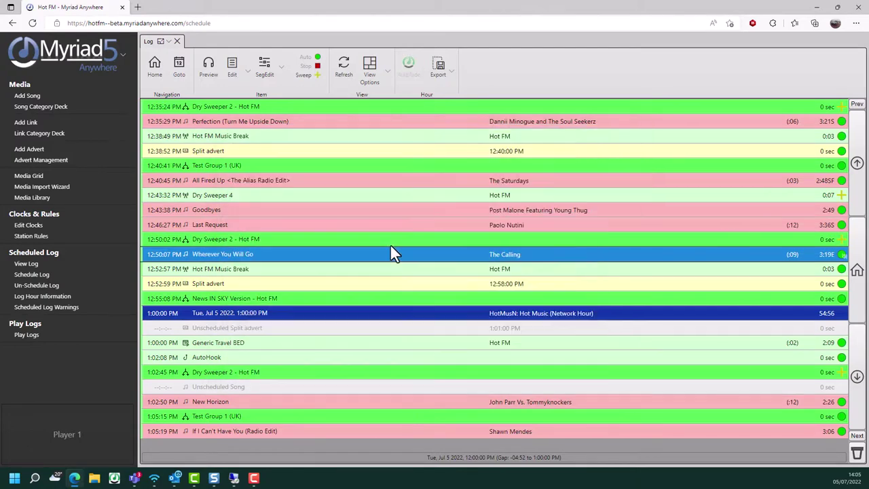
Step: Insert the Pop song Just Want You To Know by Backstreet Boys before Goodbyes in the log
right_click(313, 209)
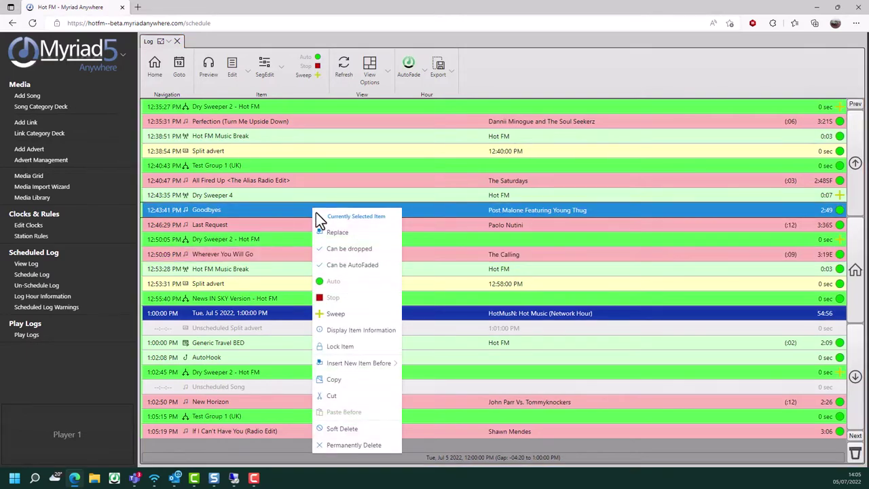
mouse_move(381, 364)
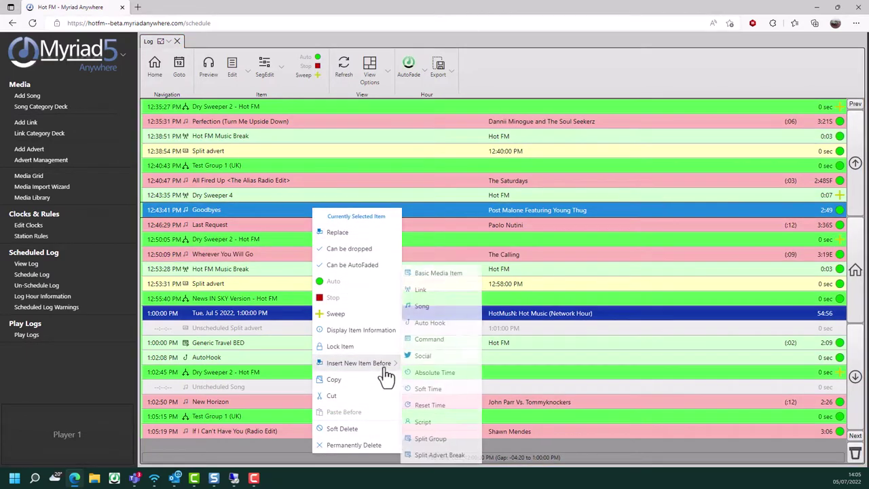
click(439, 309)
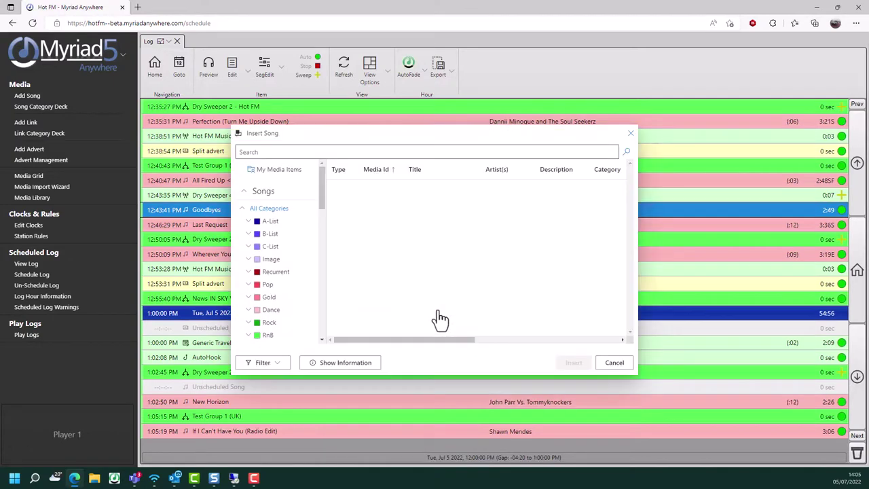
click(268, 285)
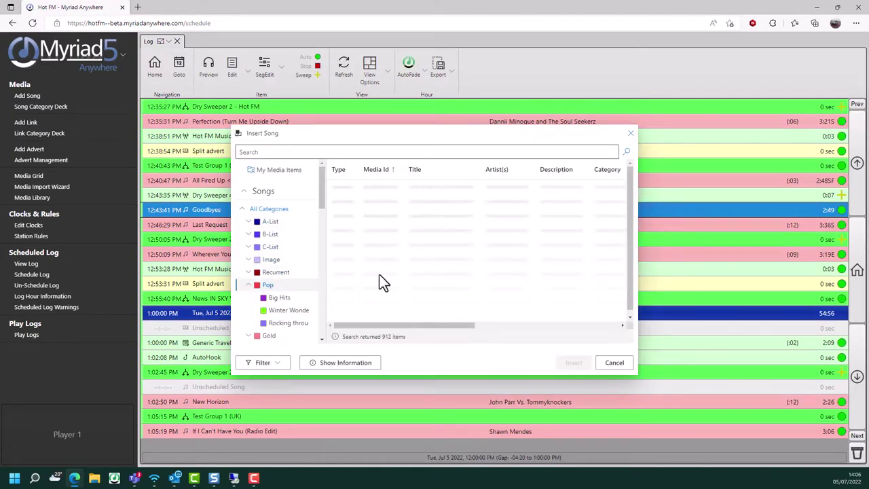
double_click(393, 264)
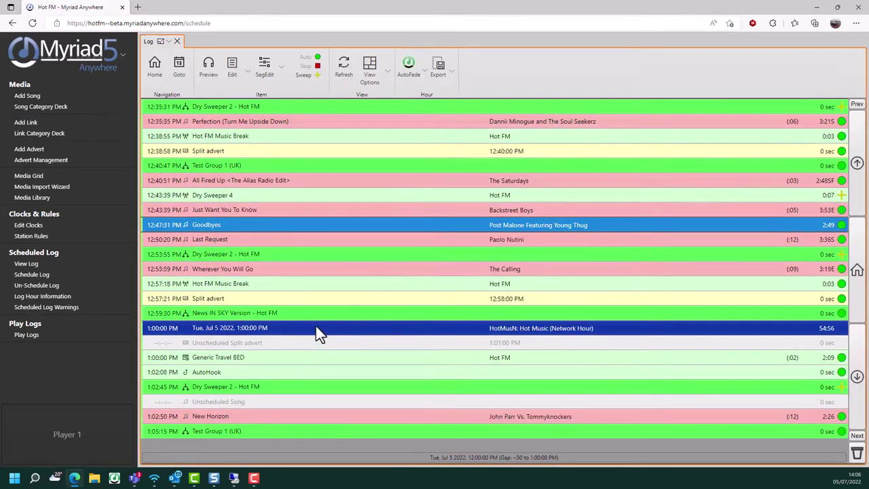
Step: Check which item types can be inserted before the Hot FM Music Break that follows Wherever You Will Go
right_click(315, 284)
mouse_move(373, 195)
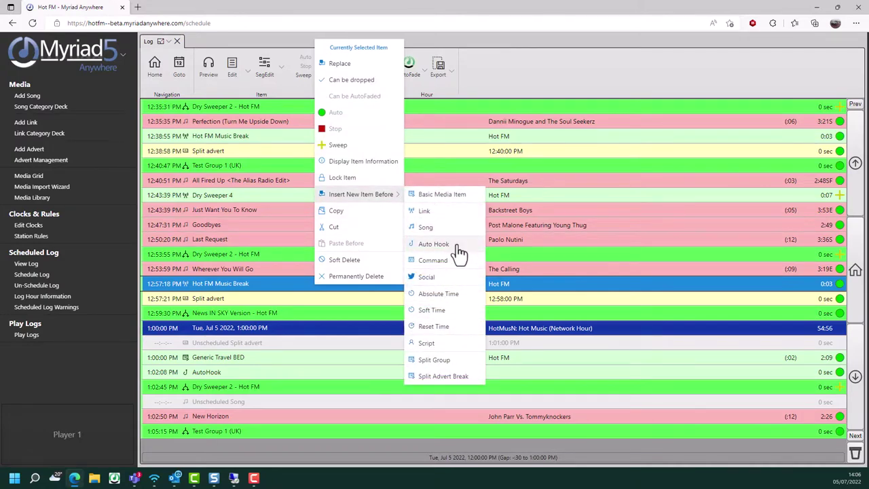
click(554, 227)
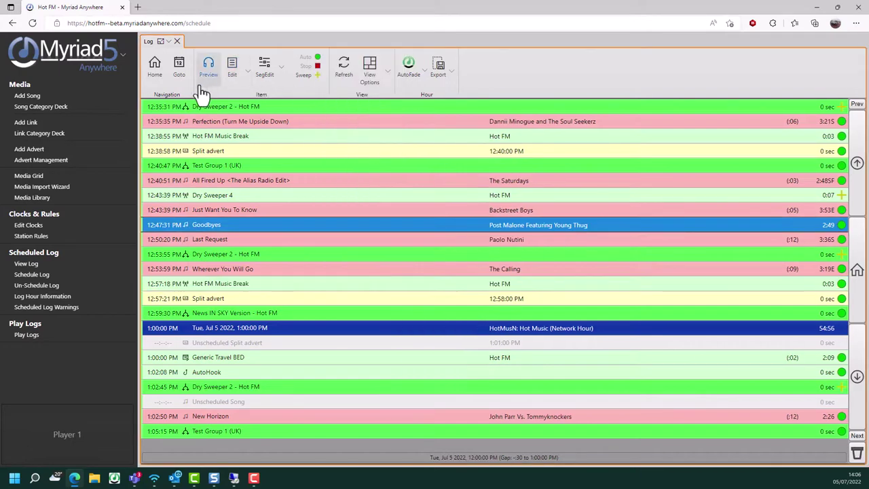
Step: View the log's date and time jump options, and inspect the segue from Goodbyes into Last Request
click(180, 74)
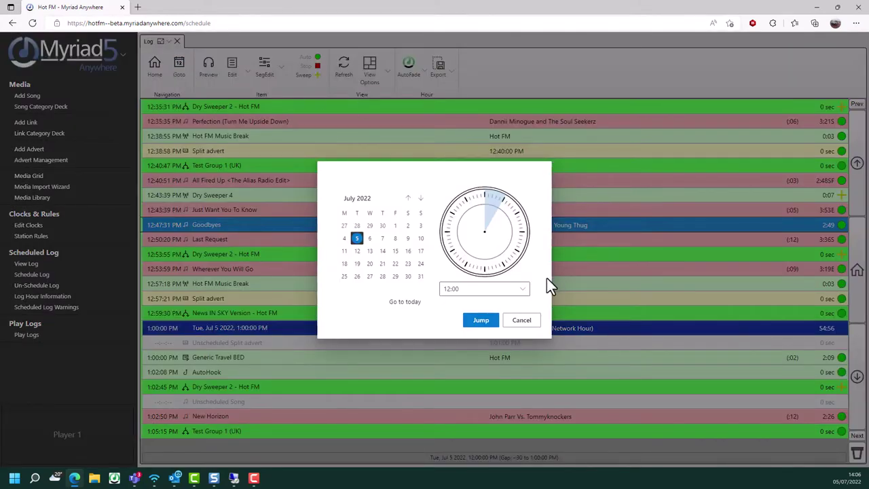
click(520, 320)
click(263, 68)
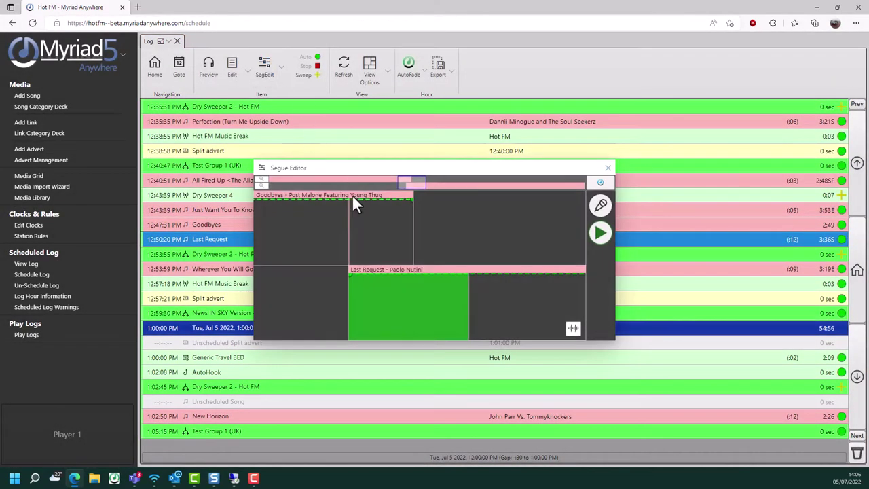
click(607, 168)
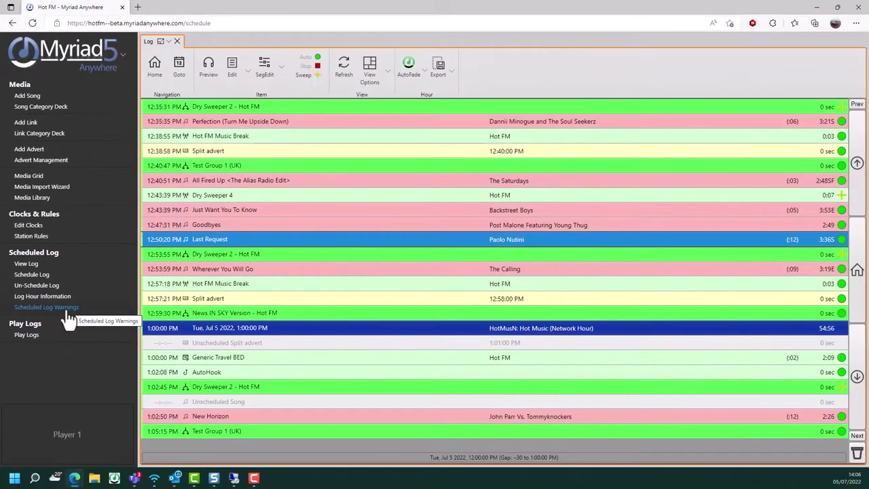
Step: Run the scheduled log warnings report for 7/5/2022, 12:00:00 AM to 11:59:59 PM, and review the listed warnings
click(155, 298)
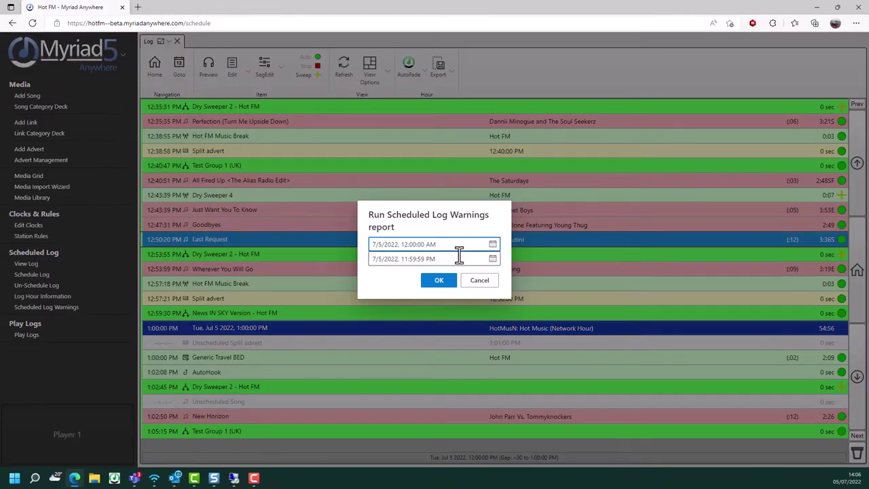
click(439, 281)
click(439, 281)
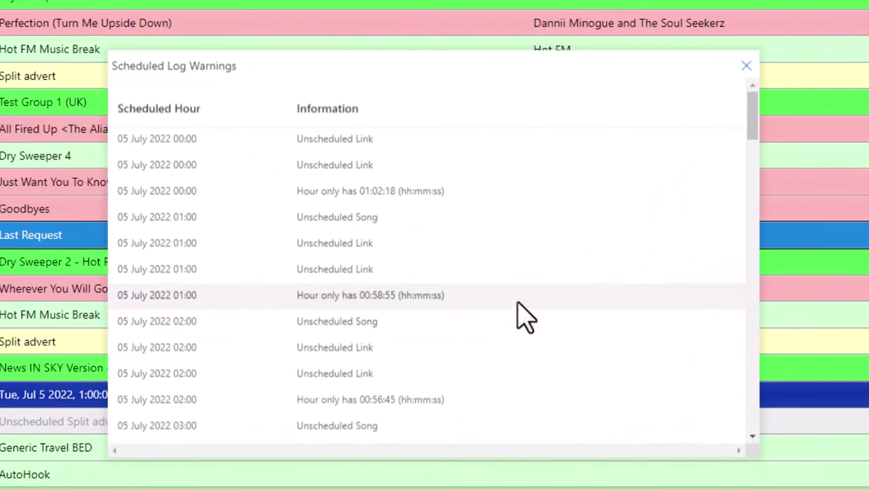
scroll(532, 281, down, 1)
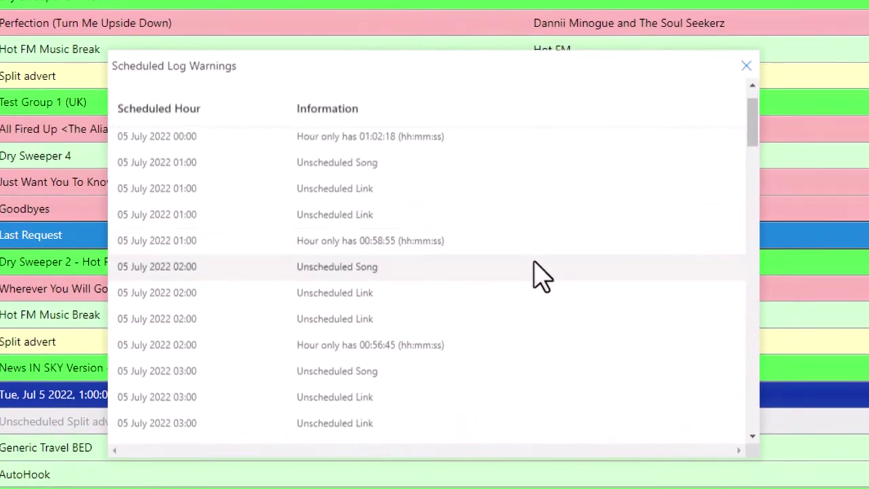
scroll(536, 276, down, 1)
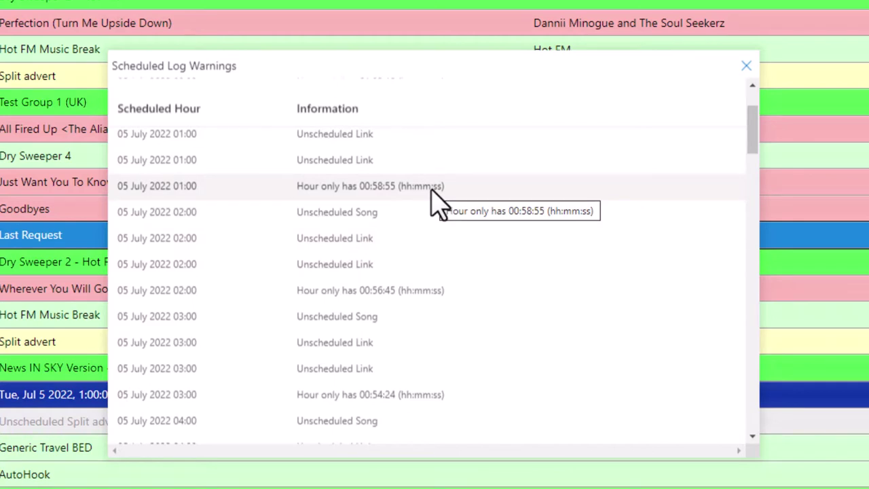
scroll(488, 275, down, 3)
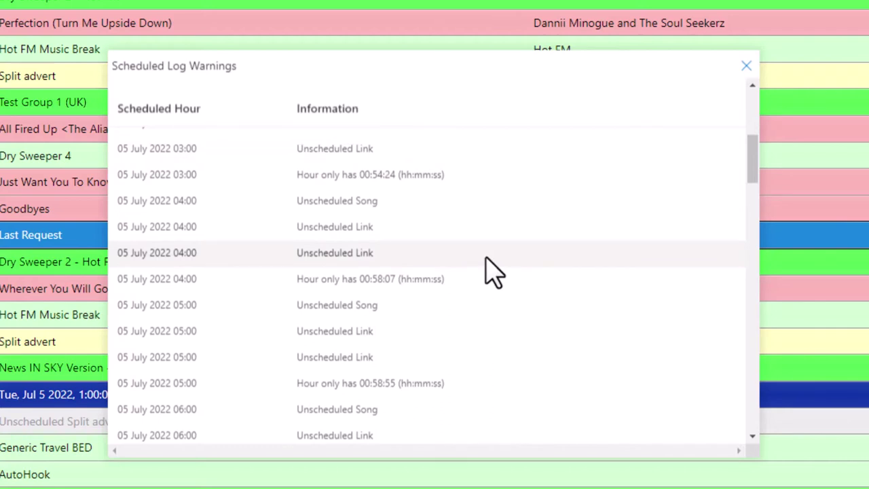
scroll(567, 237, down, 2)
scroll(570, 231, down, 1)
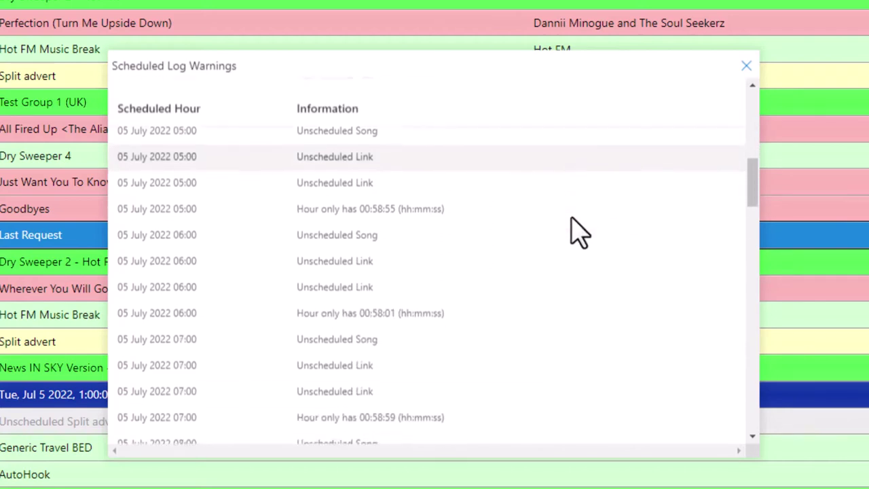
scroll(577, 231, down, 2)
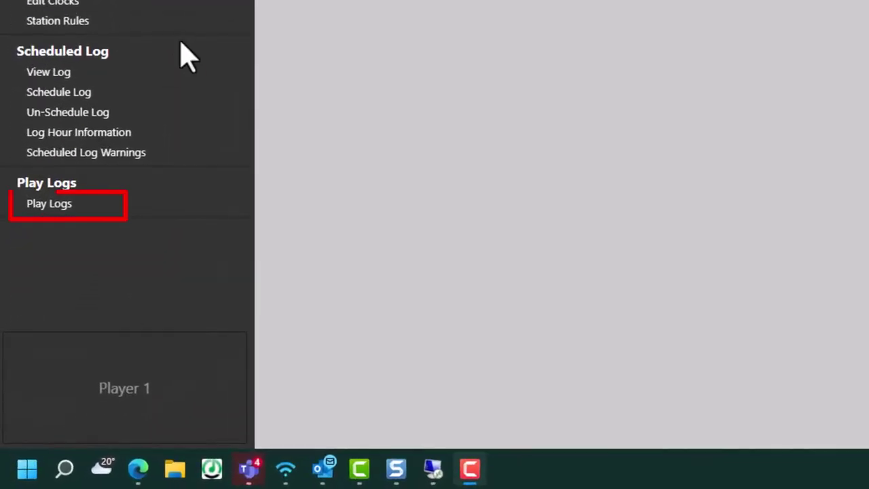
Step: Open the play logs report, set its date range to yesterday and check the additional filters
click(49, 207)
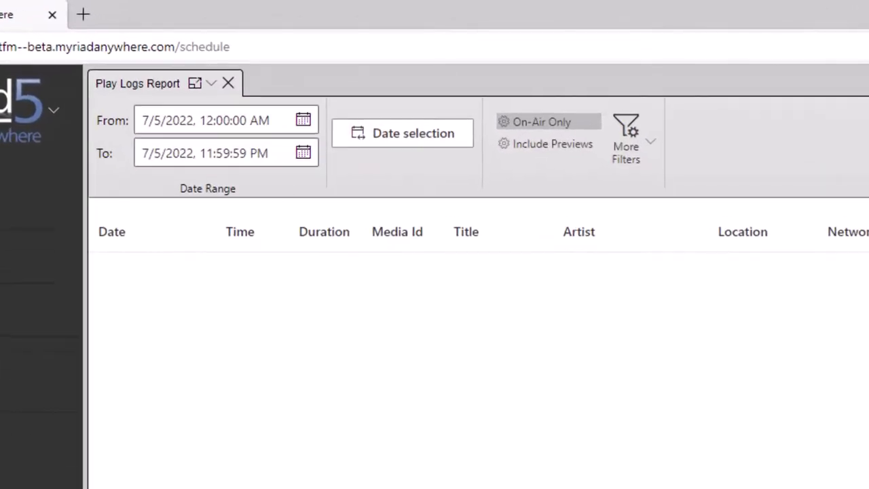
click(406, 150)
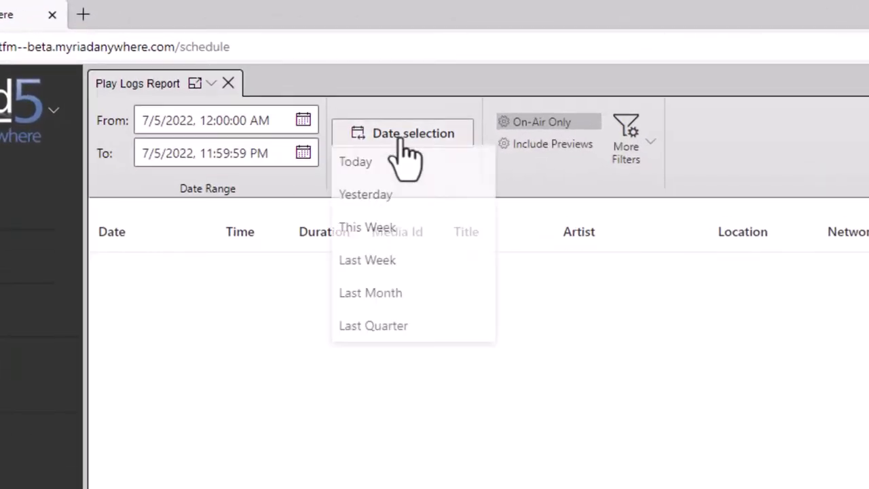
click(368, 197)
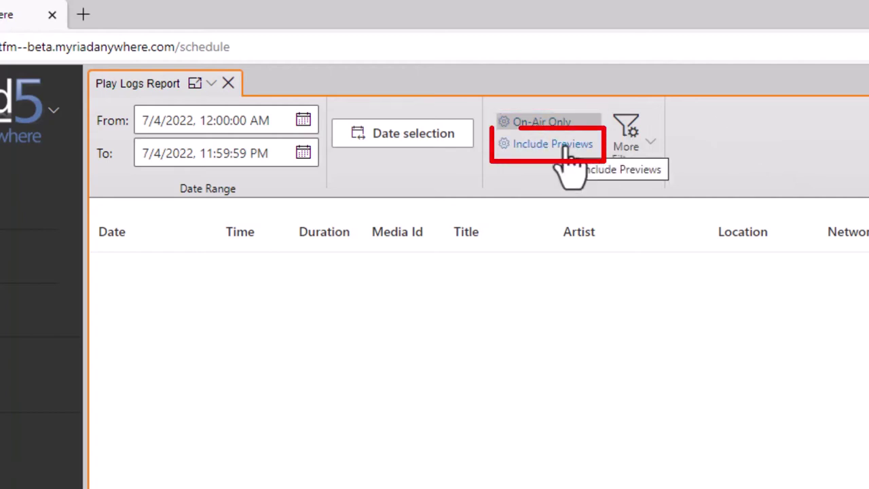
click(648, 151)
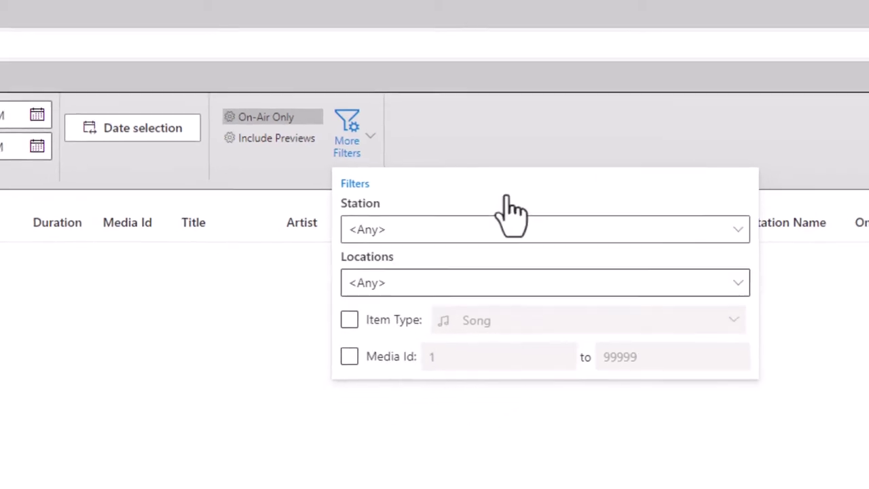
click(513, 164)
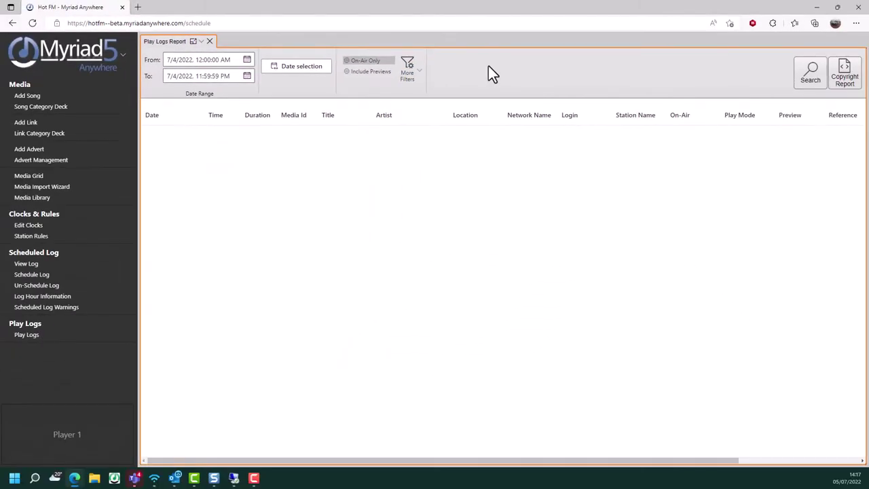
Step: Search the play logs for 7/4/2022 and look through the played items
click(809, 72)
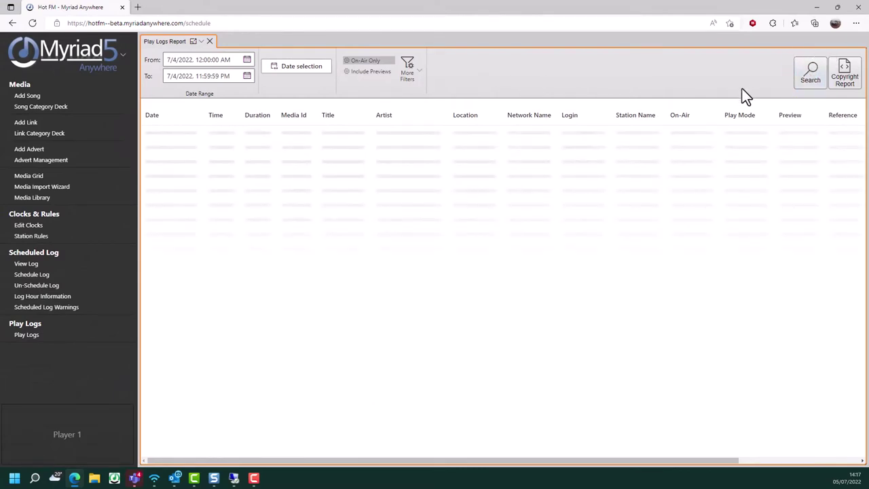
scroll(668, 186, down, 3)
scroll(668, 185, down, 5)
scroll(659, 180, up, 8)
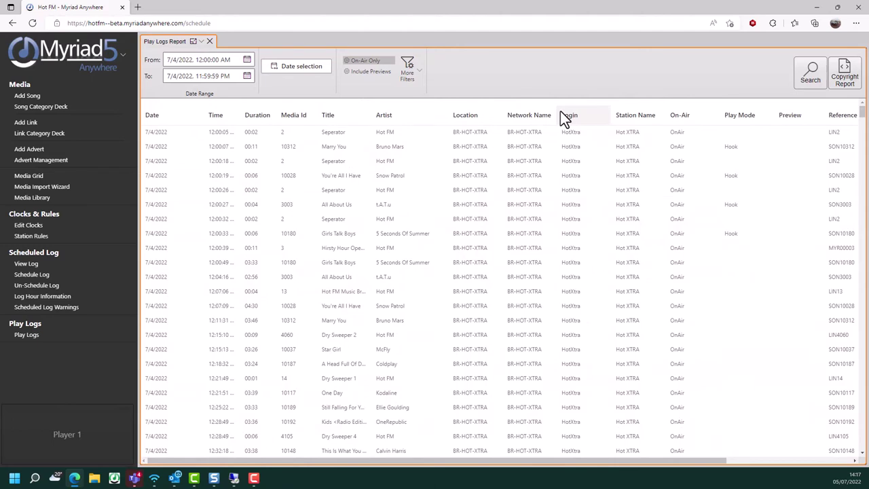
Step: Generate a UK PPL Return copyright report from the play logs and export it as CSV
click(845, 78)
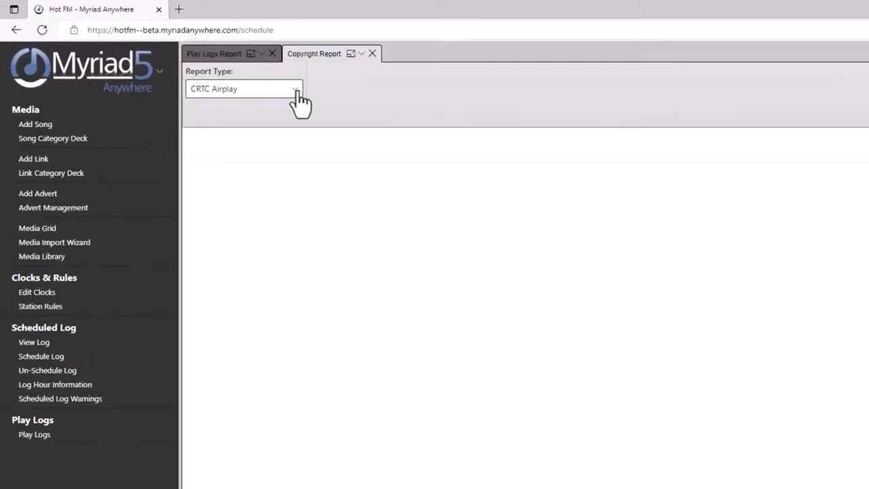
click(226, 71)
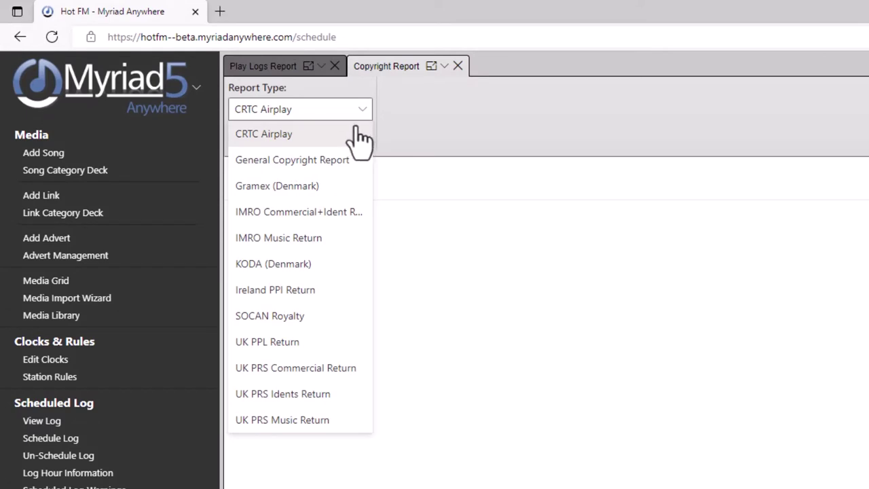
click(277, 343)
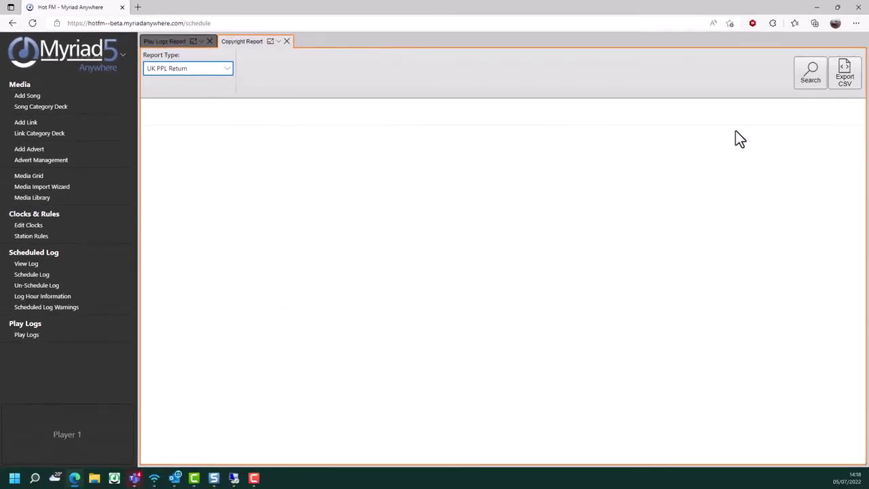
click(805, 80)
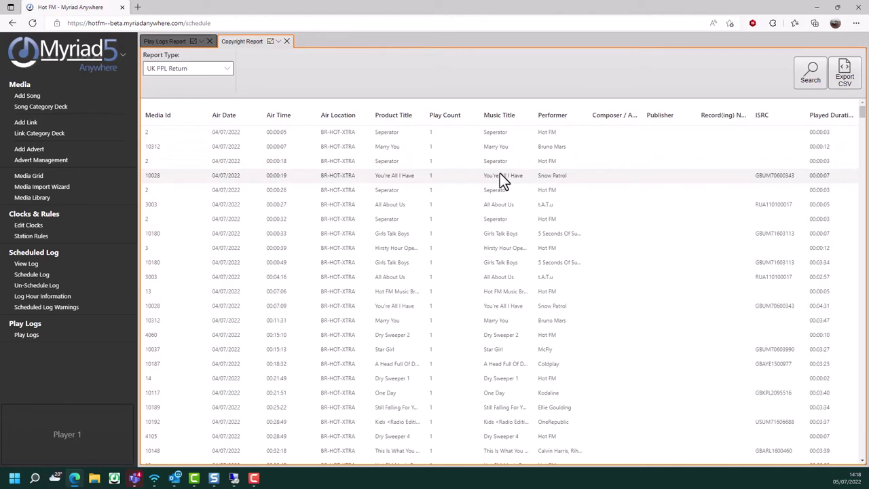
click(845, 80)
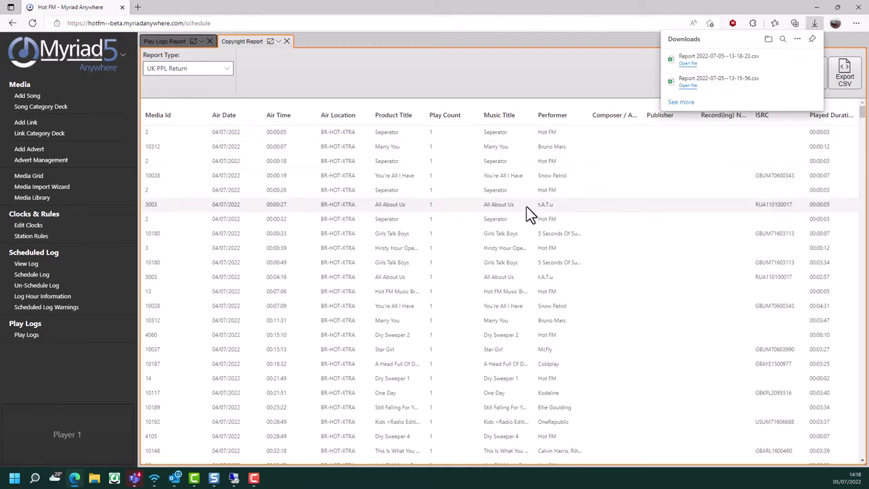
Step: Open the application options, bring up the Studio Control settings and allow the site to use MIDI devices
click(540, 83)
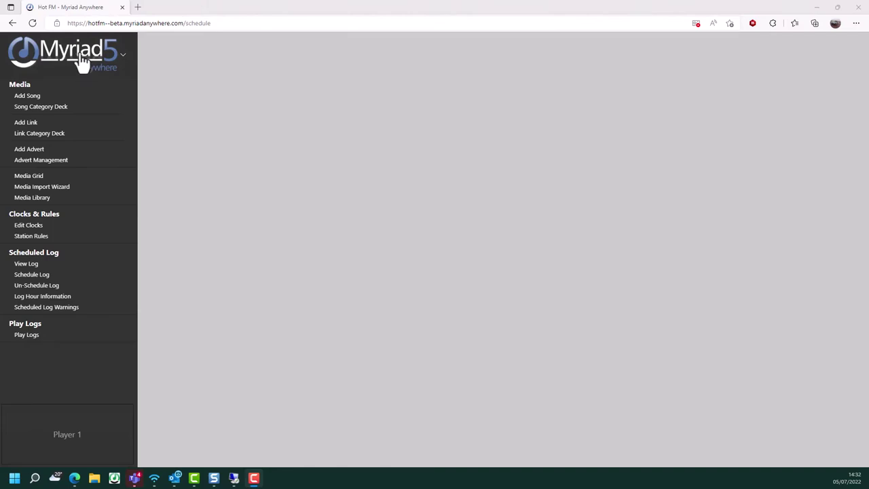
click(81, 61)
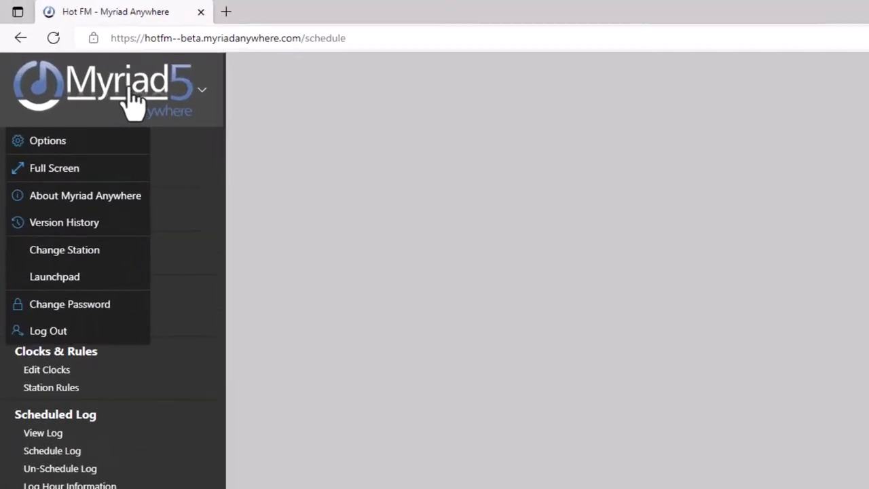
click(120, 156)
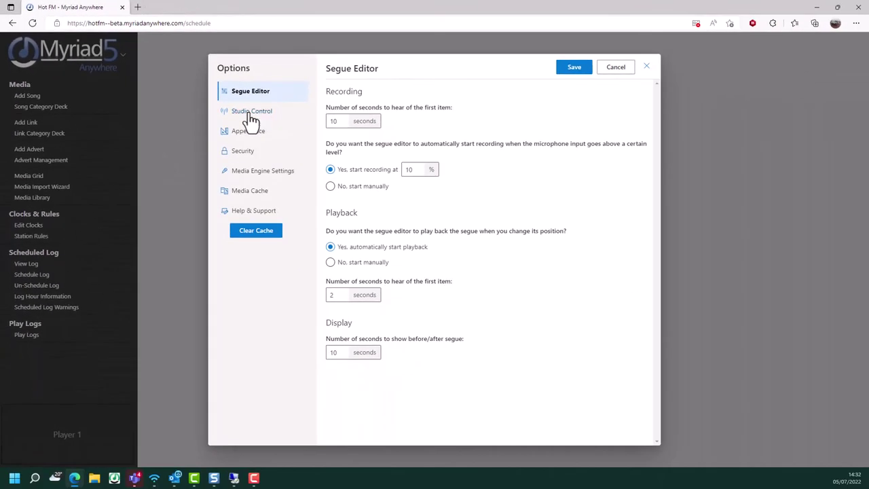
click(251, 114)
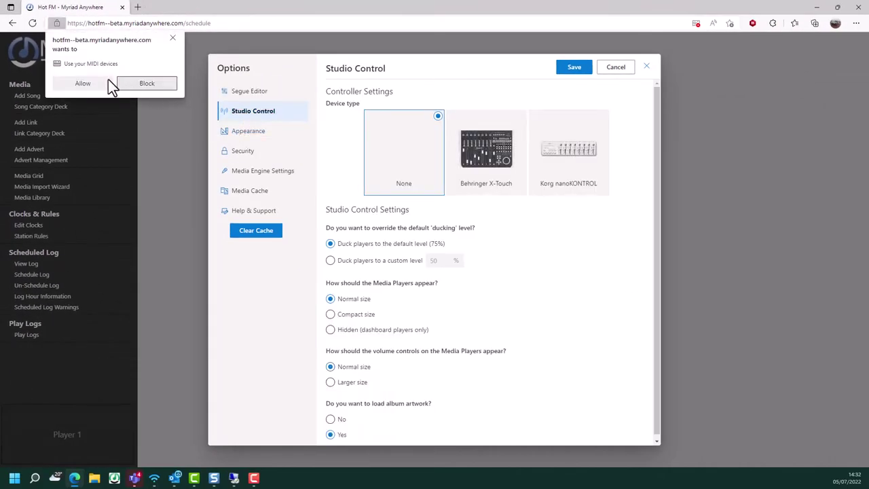
click(106, 85)
Step: Review the Appearance, Security, Media Engine, Media Cache and Help & Support options, and close the options without saving
click(256, 135)
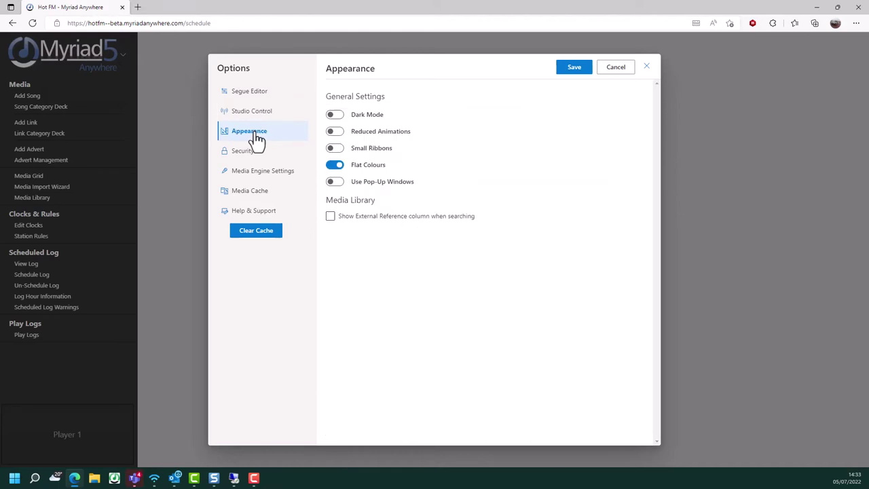
click(245, 158)
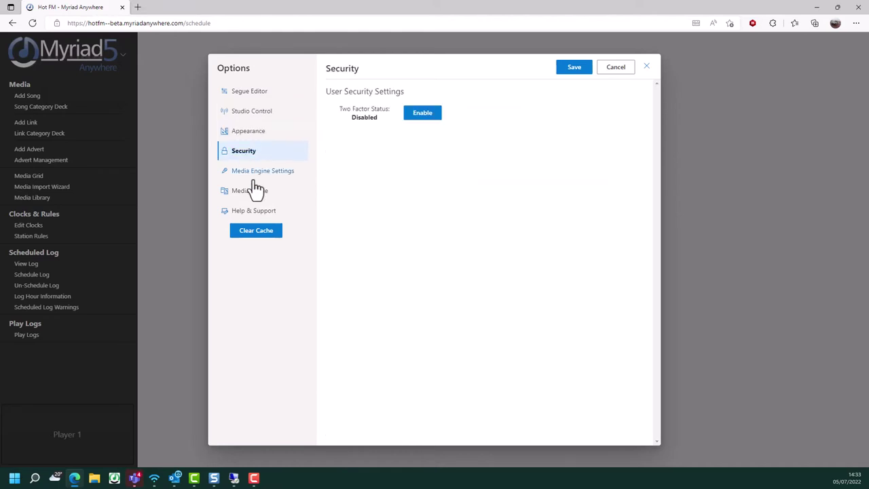
click(258, 178)
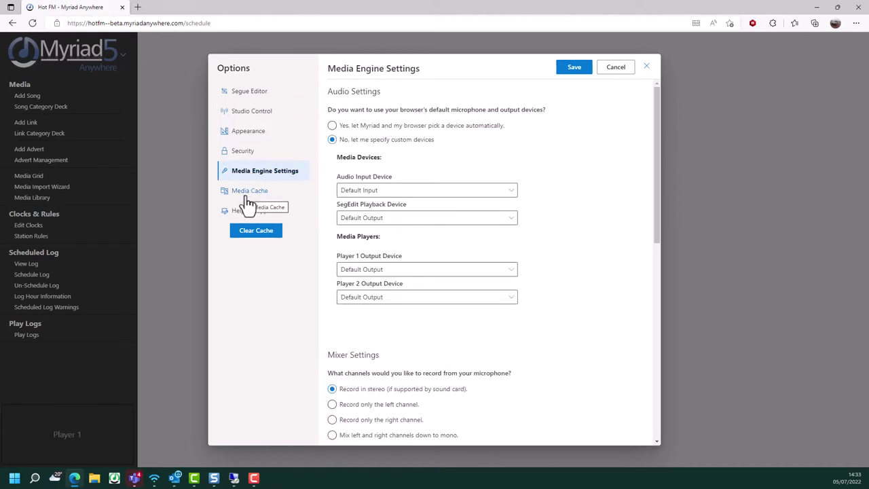
click(248, 193)
click(254, 213)
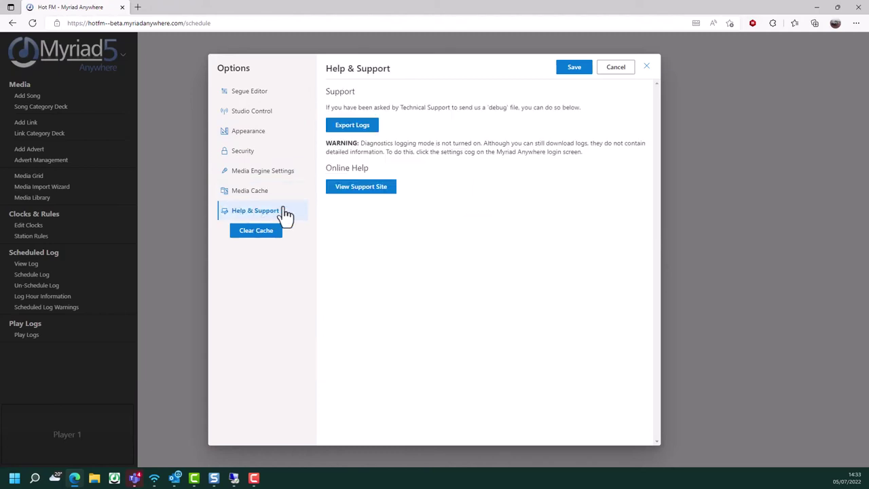
click(614, 66)
Step: Look through the list of stations available to switch to and close it without choosing one
click(76, 102)
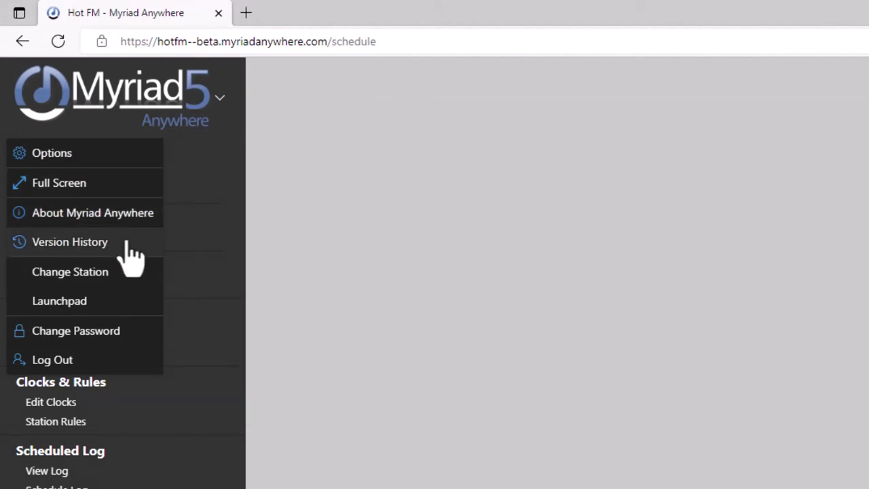
click(101, 275)
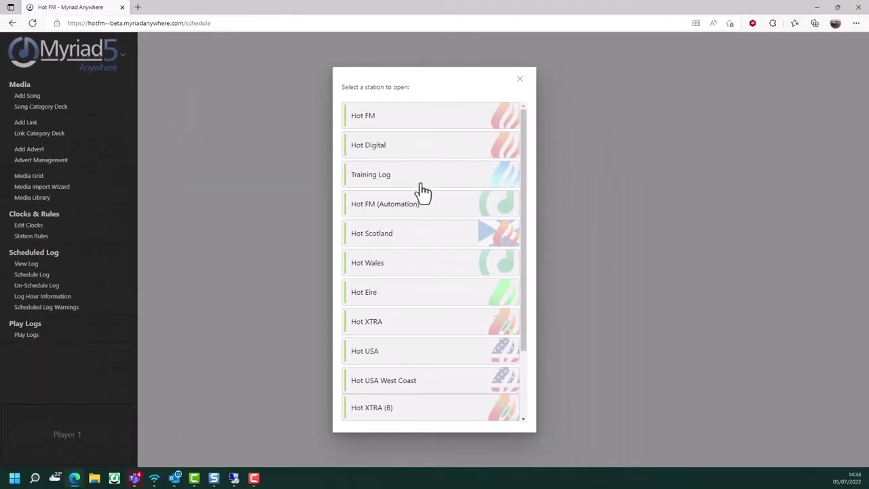
scroll(431, 249, down, 3)
scroll(435, 254, up, 3)
scroll(435, 255, down, 3)
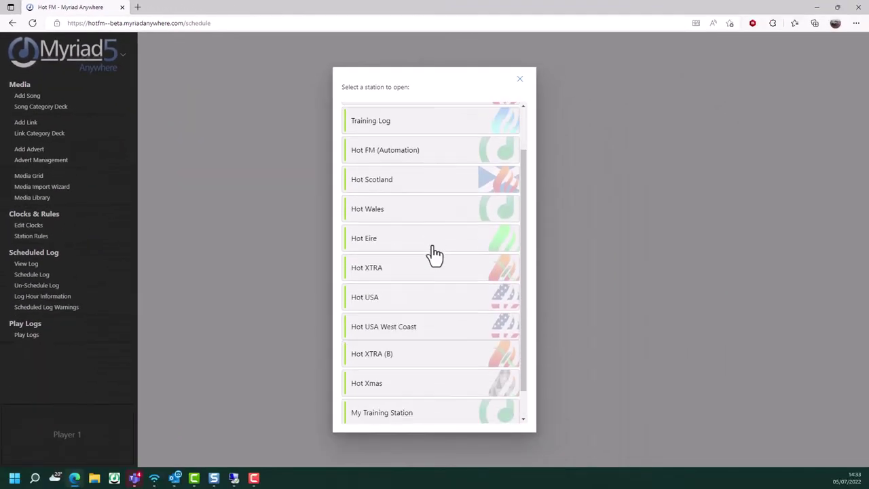
scroll(434, 255, up, 3)
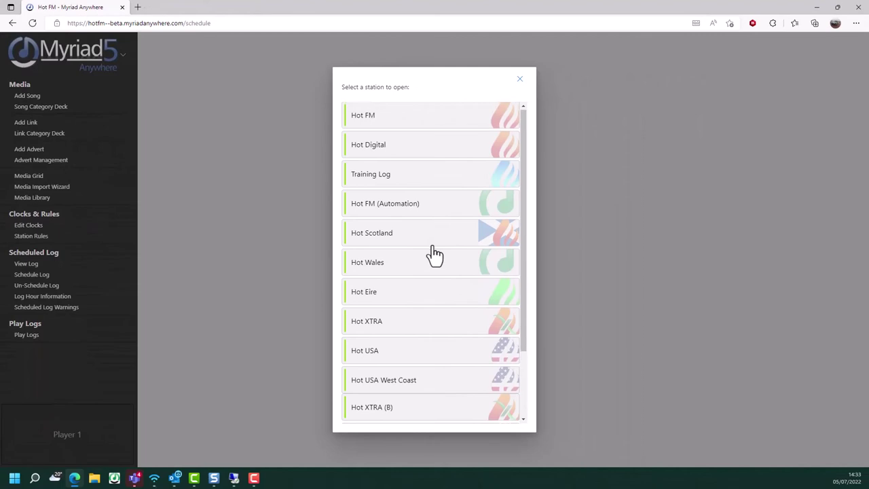
click(520, 82)
Step: Return to the Launchpad and log out of the account
click(26, 56)
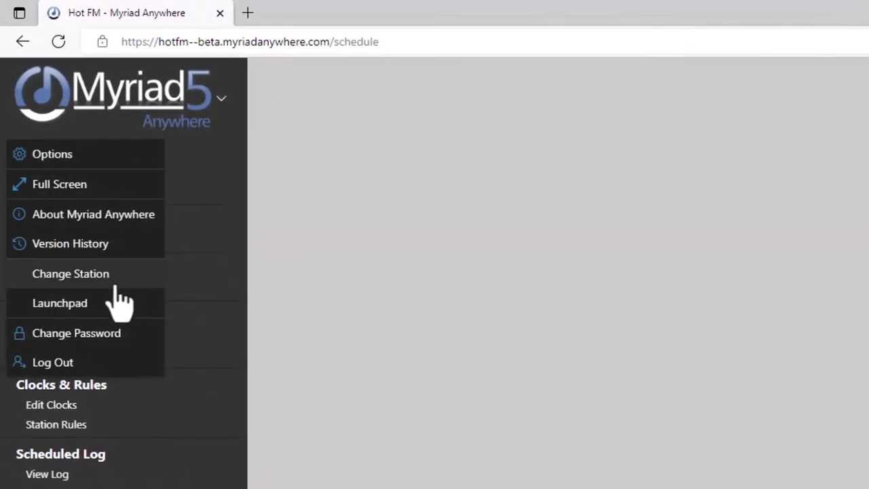
click(84, 310)
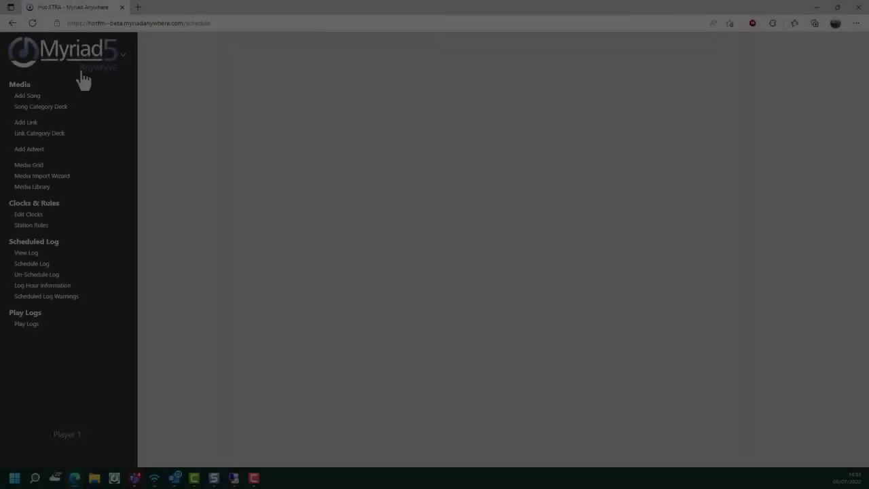
click(83, 81)
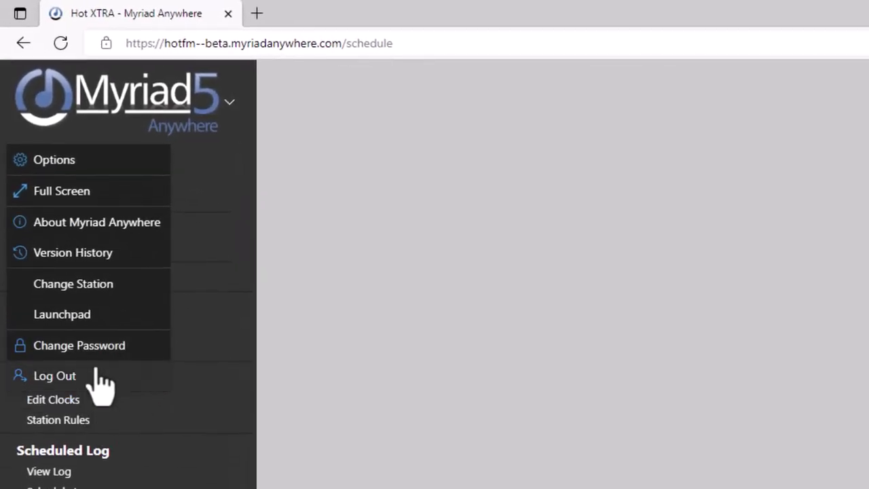
click(94, 380)
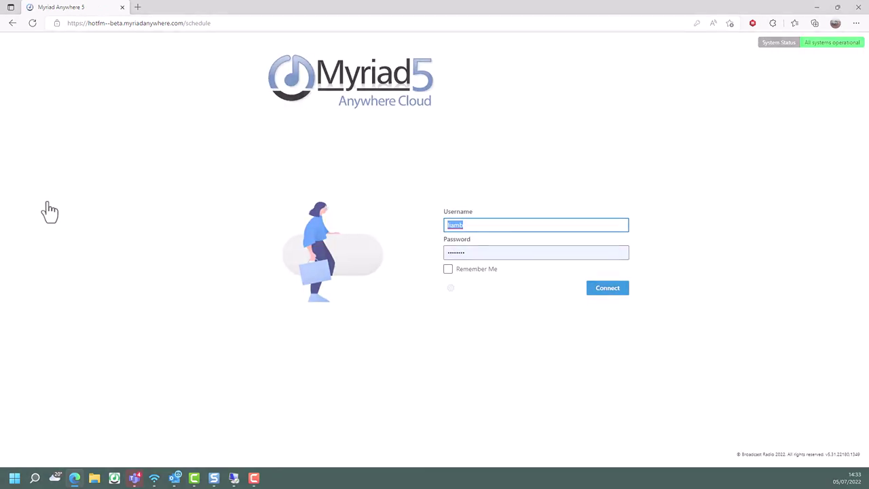